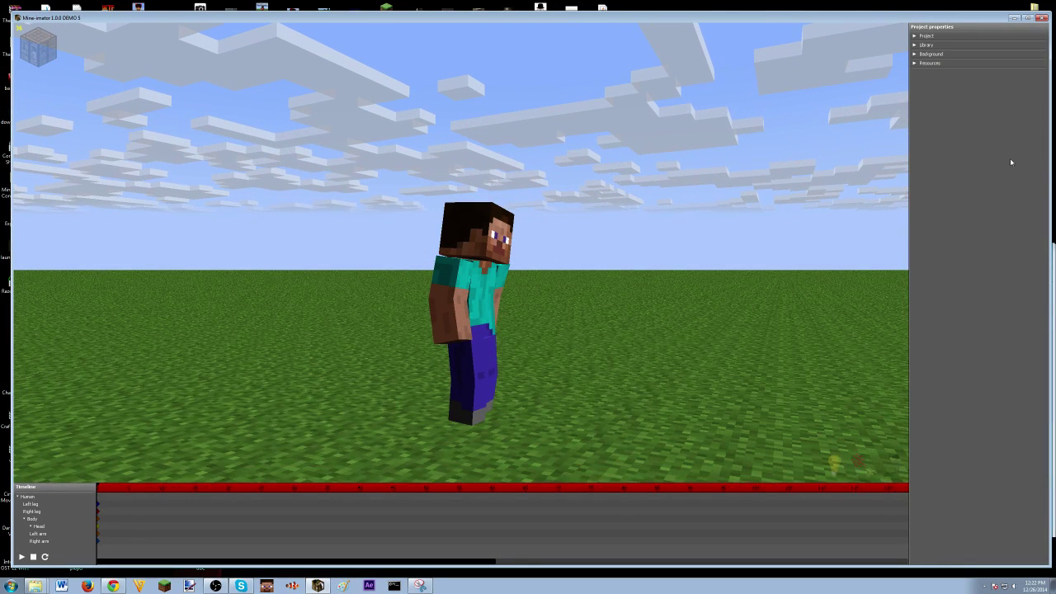
Delete the existing Human character from the project's library
click(931, 46)
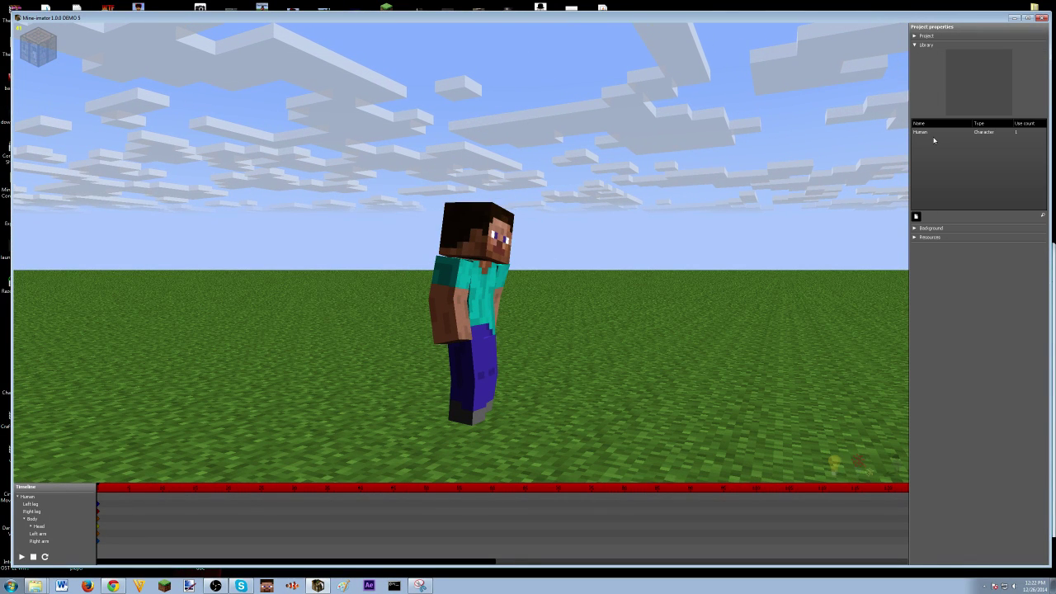
click(935, 133)
click(938, 215)
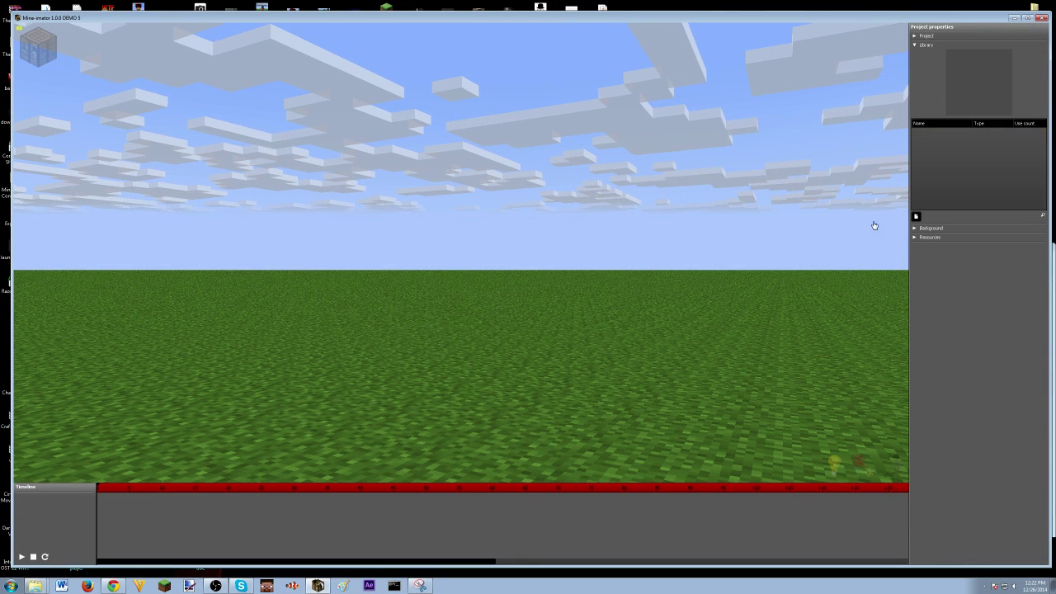
right_drag(874, 226, 875, 226)
Create a new Human character from the workbench and reset its X, Y and Z position to 0
click(37, 45)
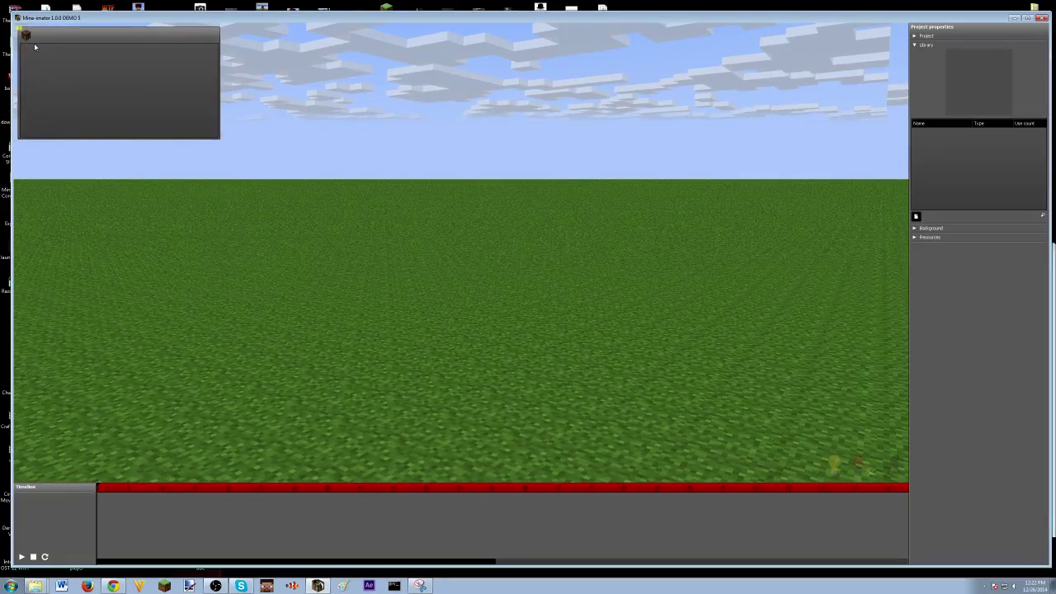
click(33, 57)
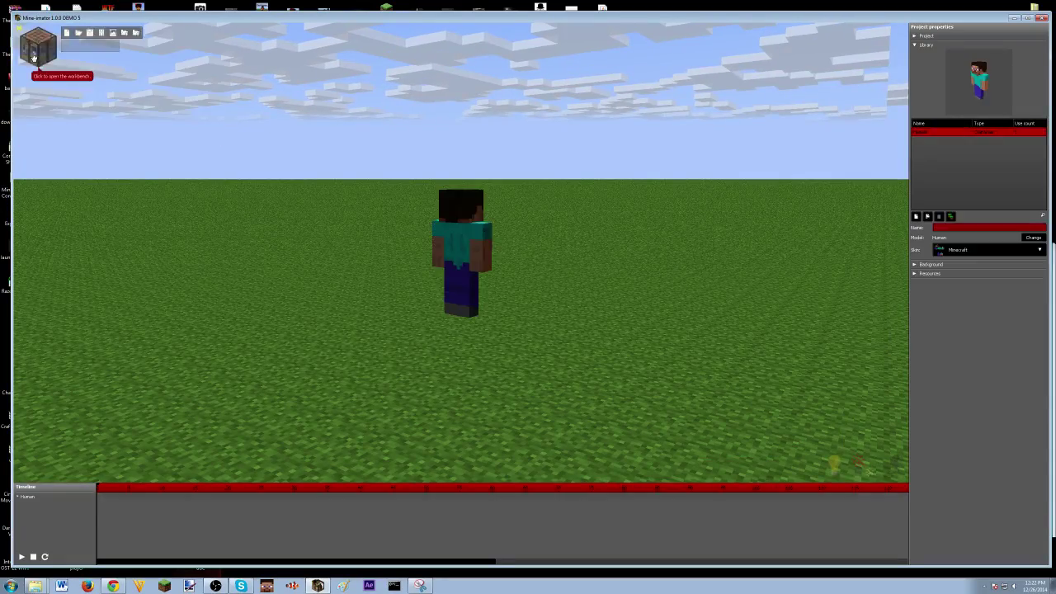
right_click(784, 58)
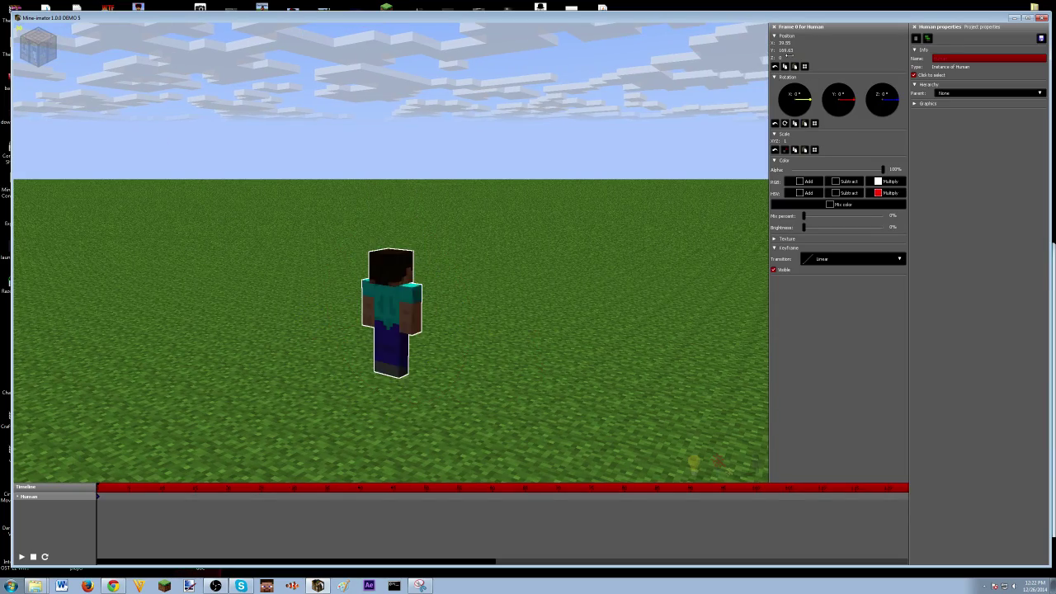
right_click(785, 50)
right_click(785, 43)
Examine the human and its move and rotation handles from several angles
right_drag(578, 93, 578, 93)
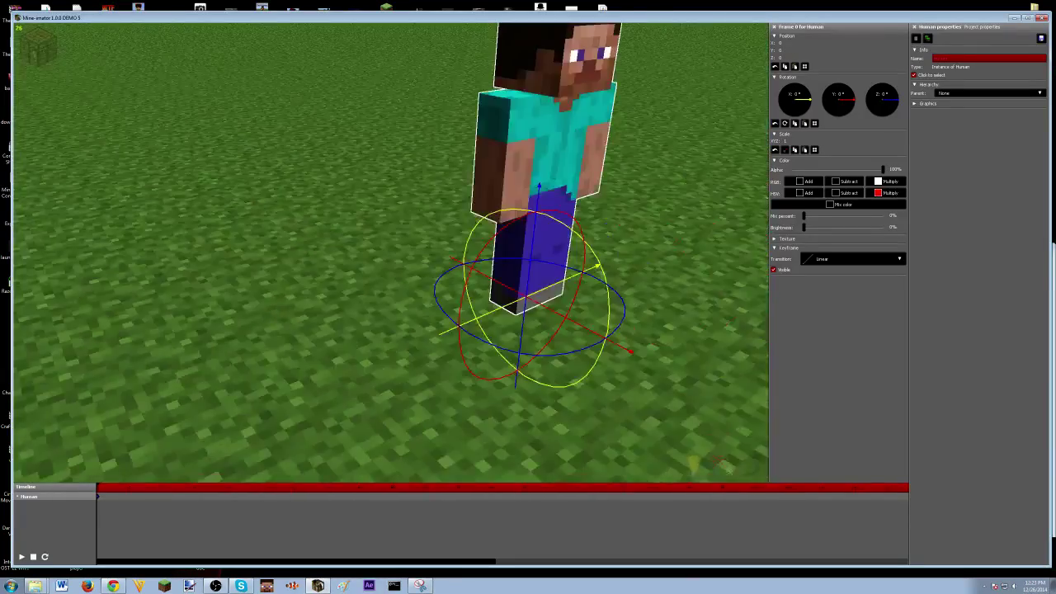
click(460, 254)
right_drag(460, 254, 460, 254)
click(459, 254)
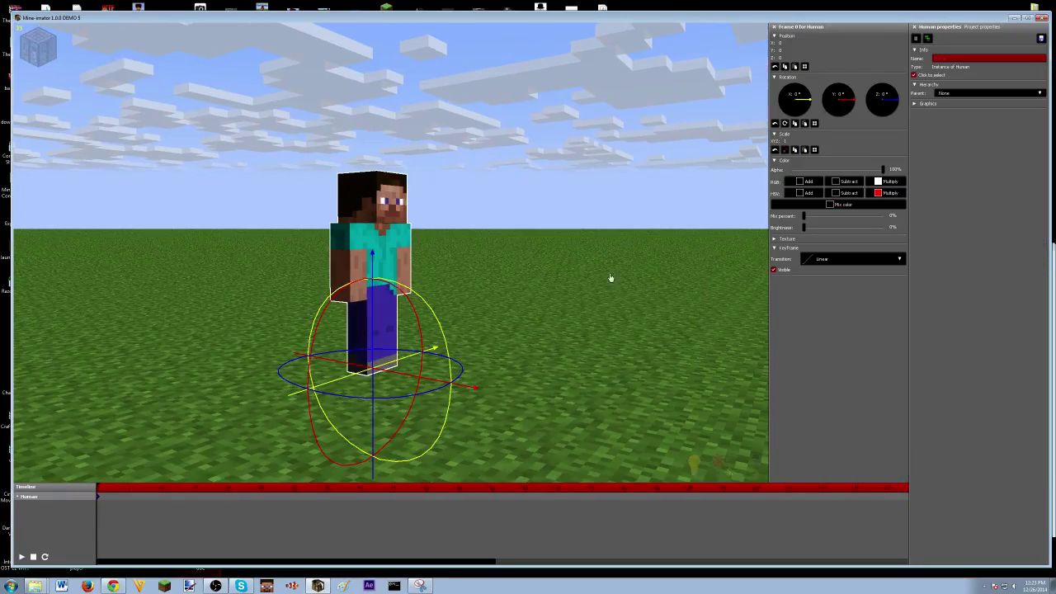
click(507, 208)
right_drag(507, 207, 507, 207)
right_drag(448, 247, 391, 247)
click(467, 234)
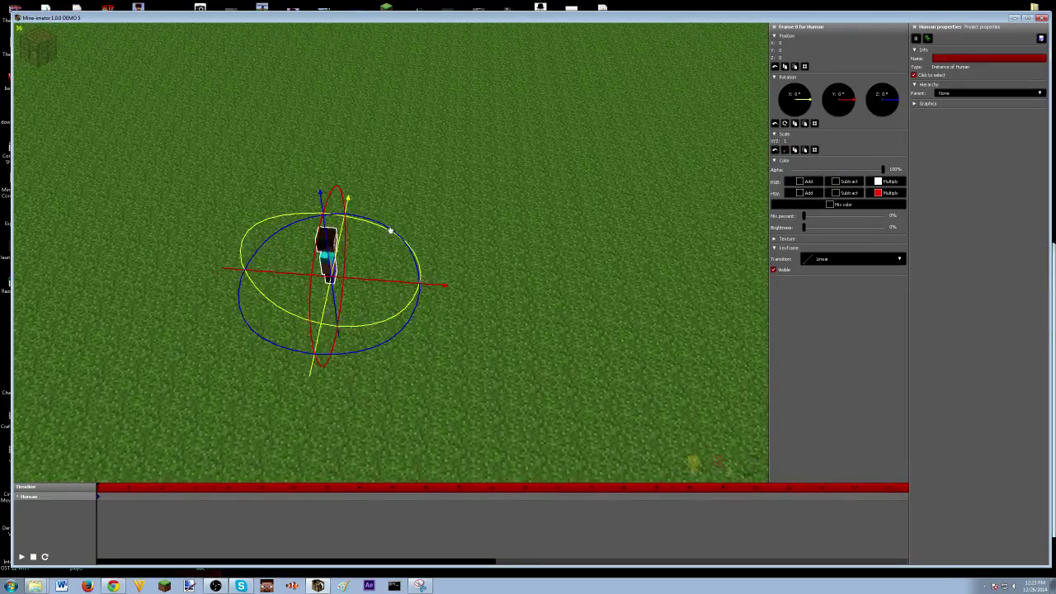
Try rotating the human around its vertical Z axis to about -44°
drag(391, 229, 438, 285)
right_drag(353, 278, 353, 278)
mouse_move(230, 390)
mouse_down()
mouse_move(188, 320)
mouse_move(232, 392)
mouse_up()
drag(271, 354, 273, 375)
click(208, 367)
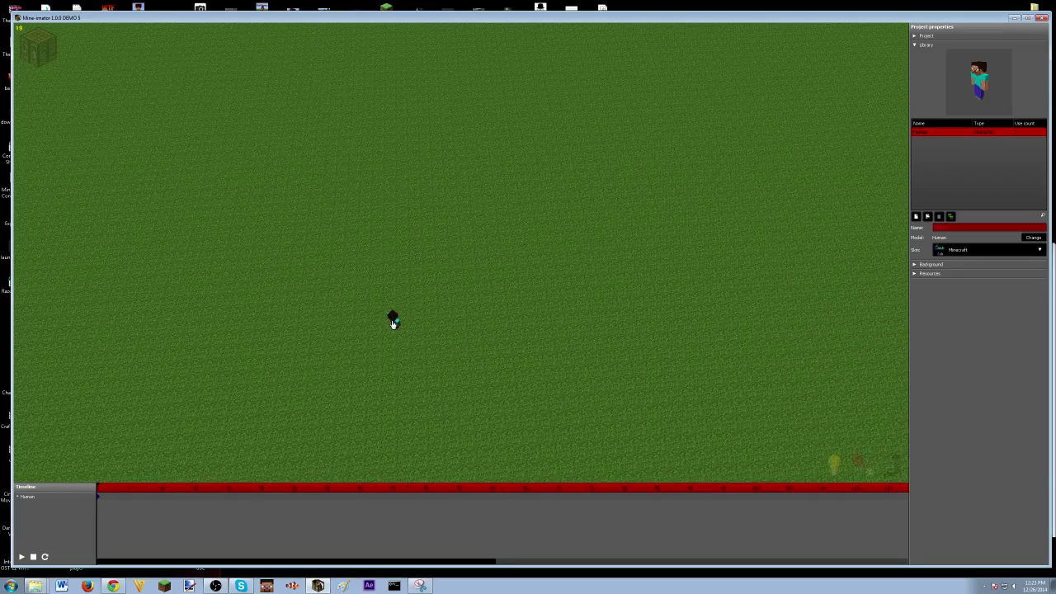
click(393, 321)
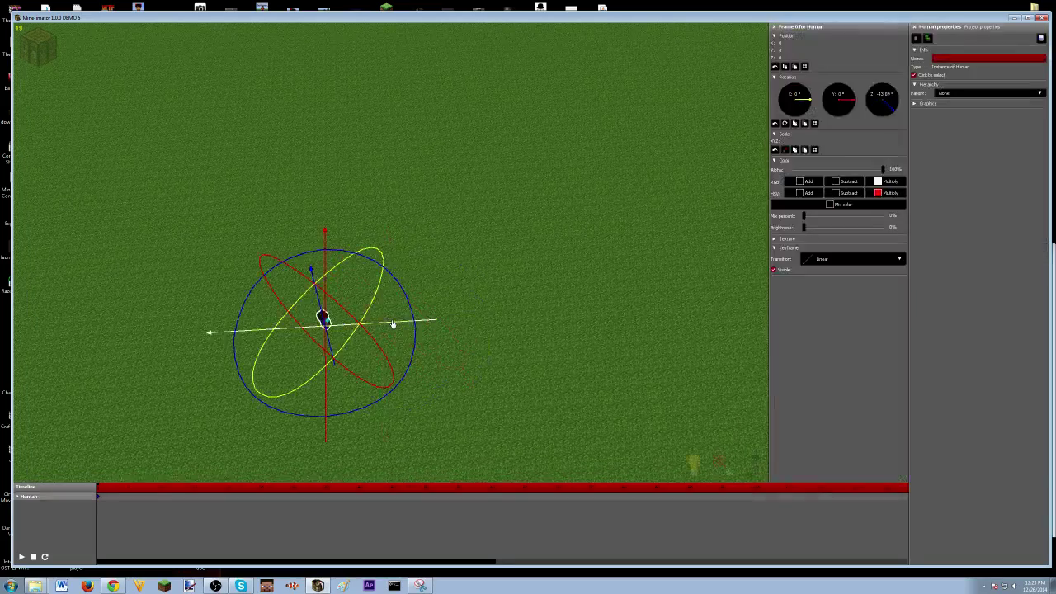
click(429, 195)
Create a folder from the workbench and give it a keyframe at frame 0
click(38, 48)
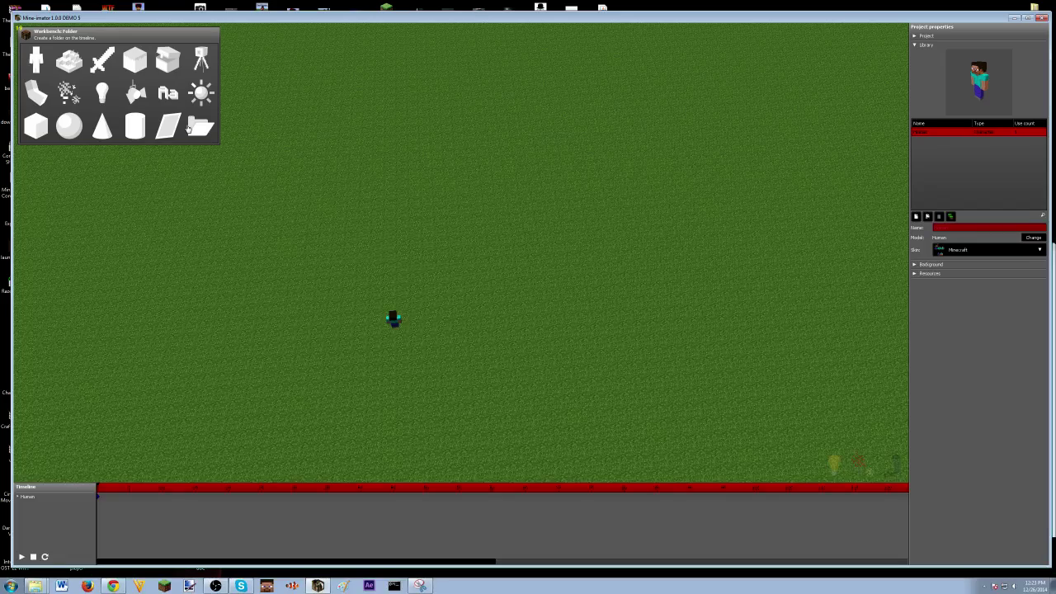
click(189, 128)
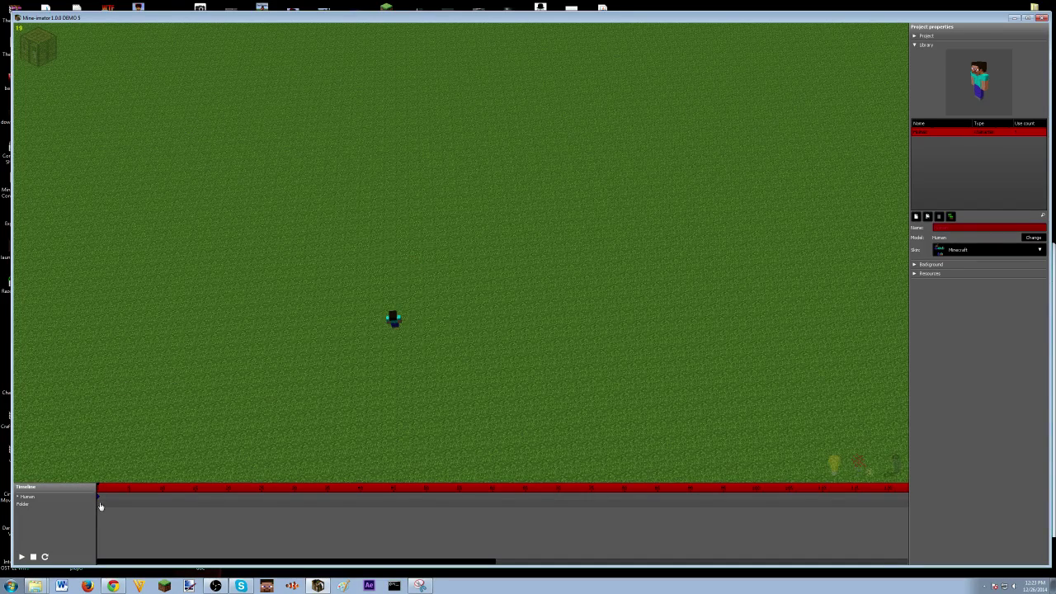
click(100, 506)
drag(124, 531, 52, 504)
Select the Human's keyframe at frame 0 and set its parent to the folder
drag(573, 417, 582, 392)
right_drag(582, 392, 507, 268)
key(w)
key(s)
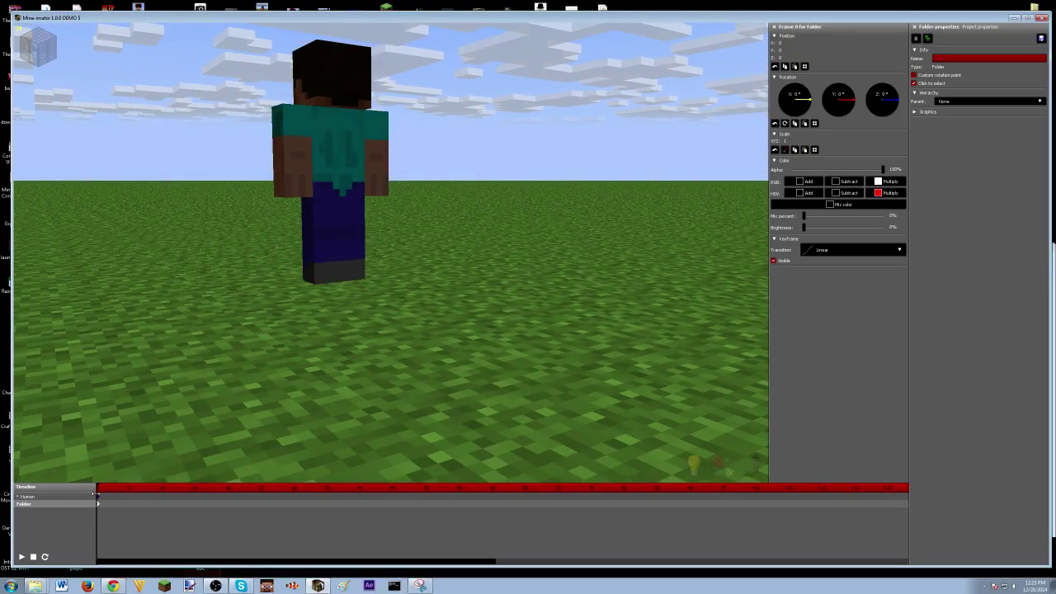
click(96, 495)
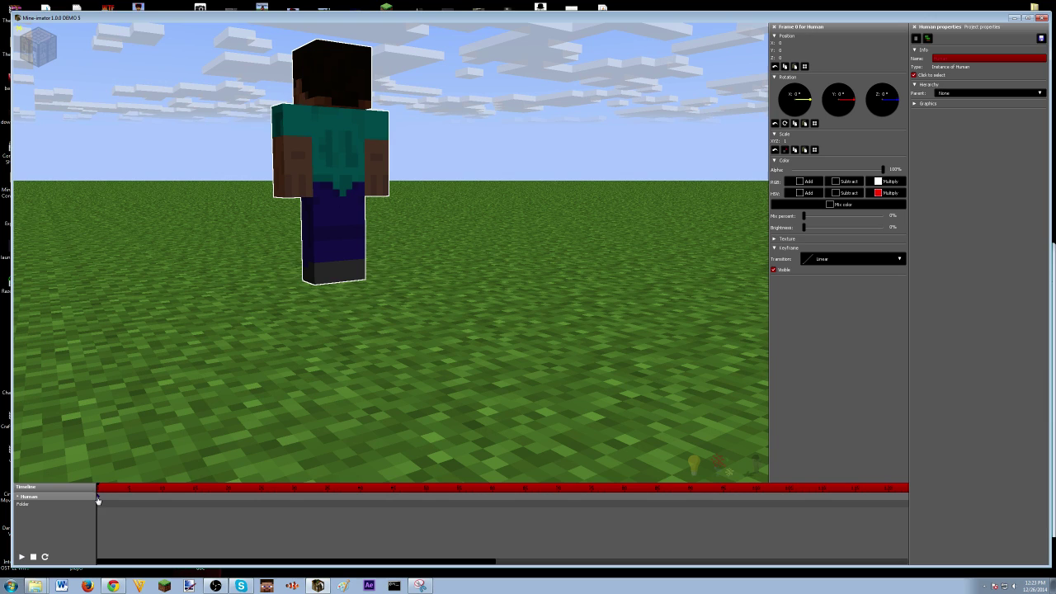
click(952, 95)
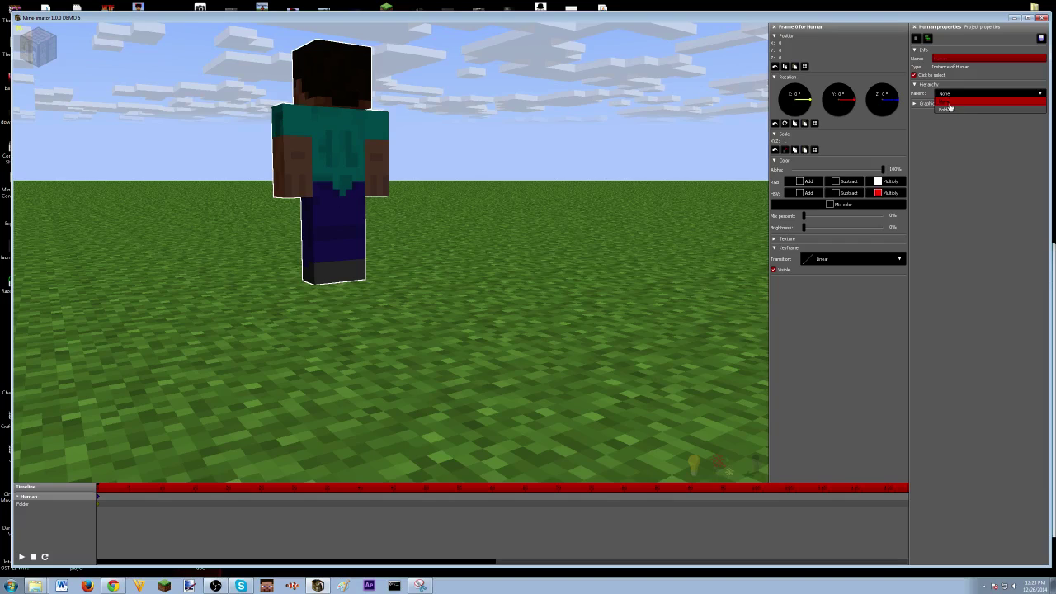
click(951, 108)
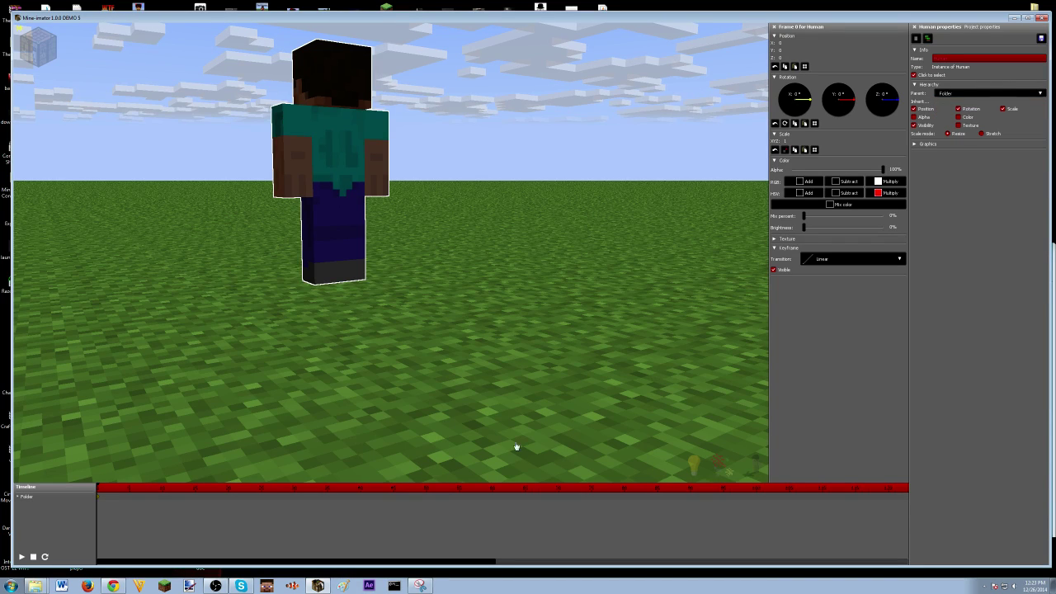
Select the folder and rename it "Rotation Point"
click(96, 497)
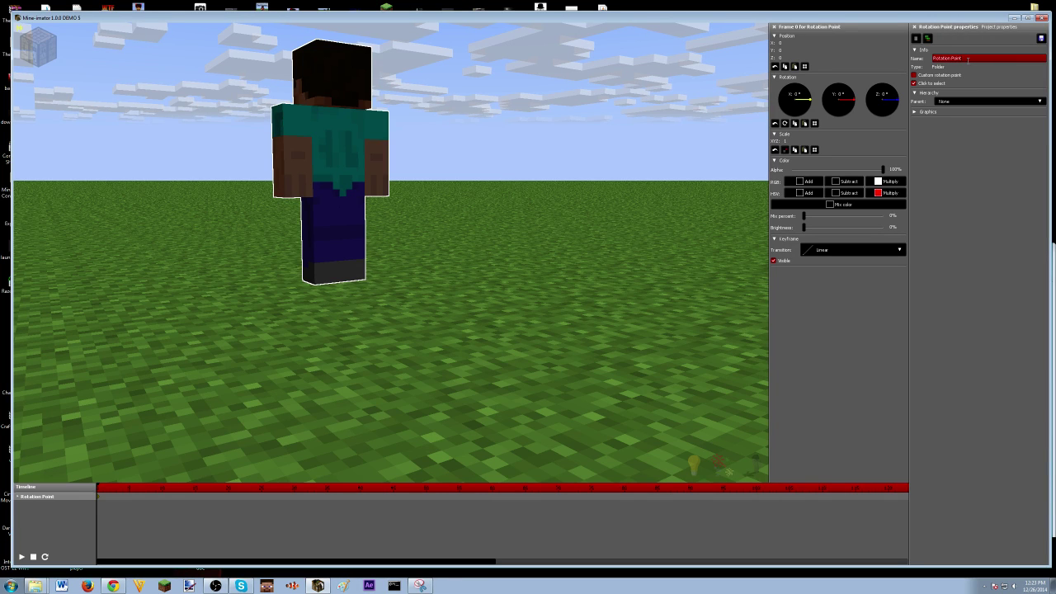
click(581, 146)
Rotate the Rotation Point folder around its vertical Z axis to about -52° at frame 0
drag(577, 148, 573, 170)
click(435, 252)
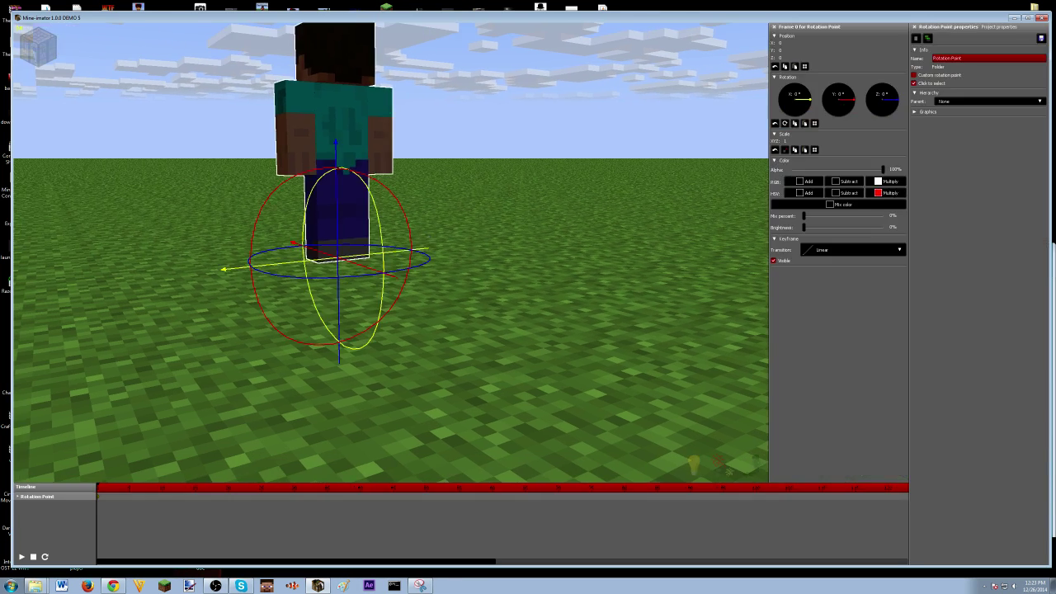
scroll(435, 253, down, 3)
drag(434, 253, 458, 345)
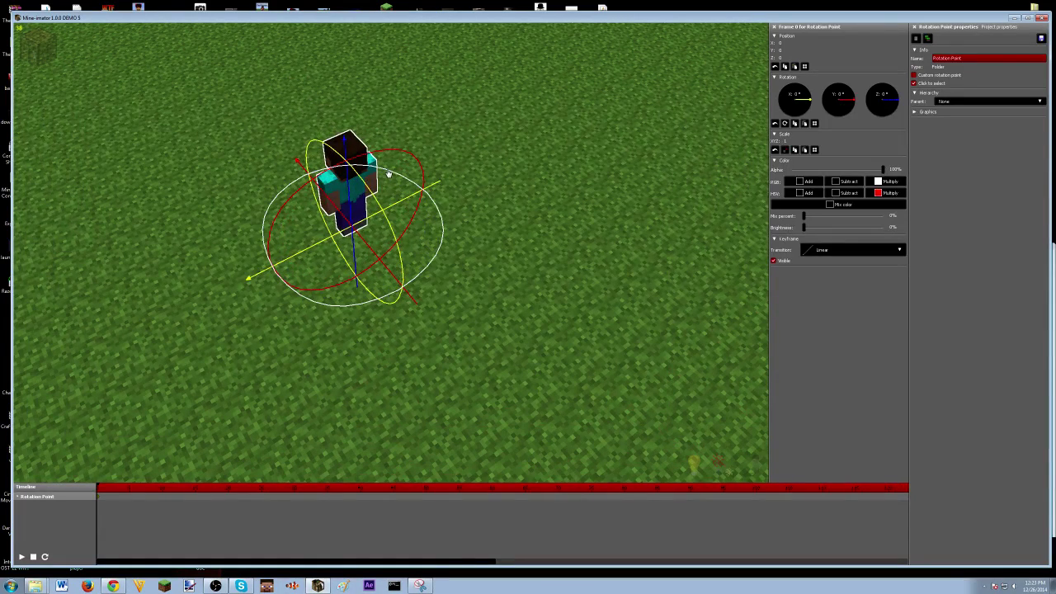
drag(388, 174, 512, 214)
mouse_move(511, 214)
right_down()
mouse_move(512, 105)
mouse_move(512, 215)
right_up()
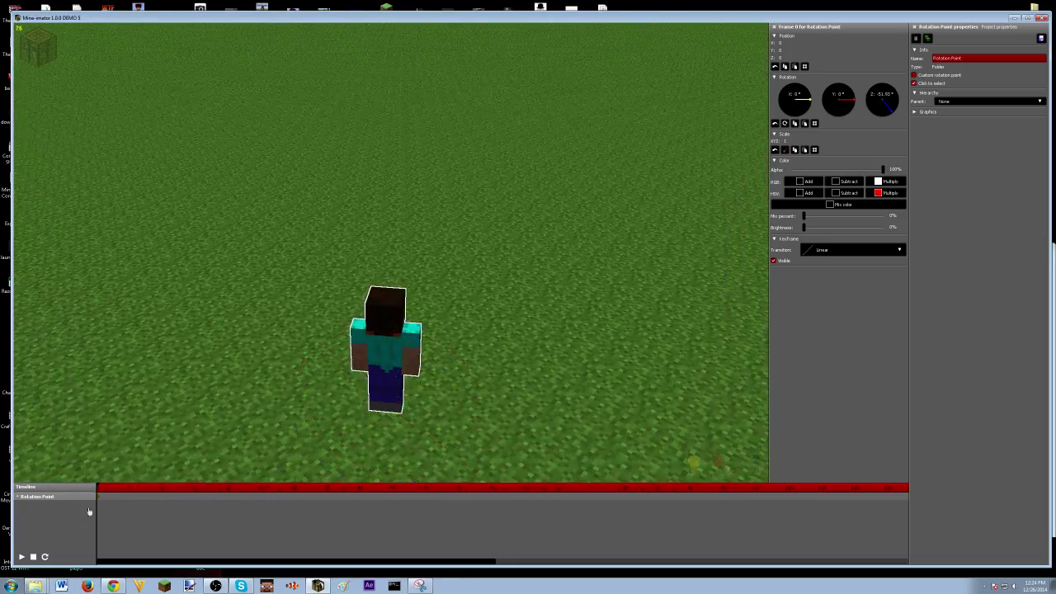
Expand the Rotation Point folder in the timeline and select the Human nested inside it
click(18, 496)
double_click(37, 504)
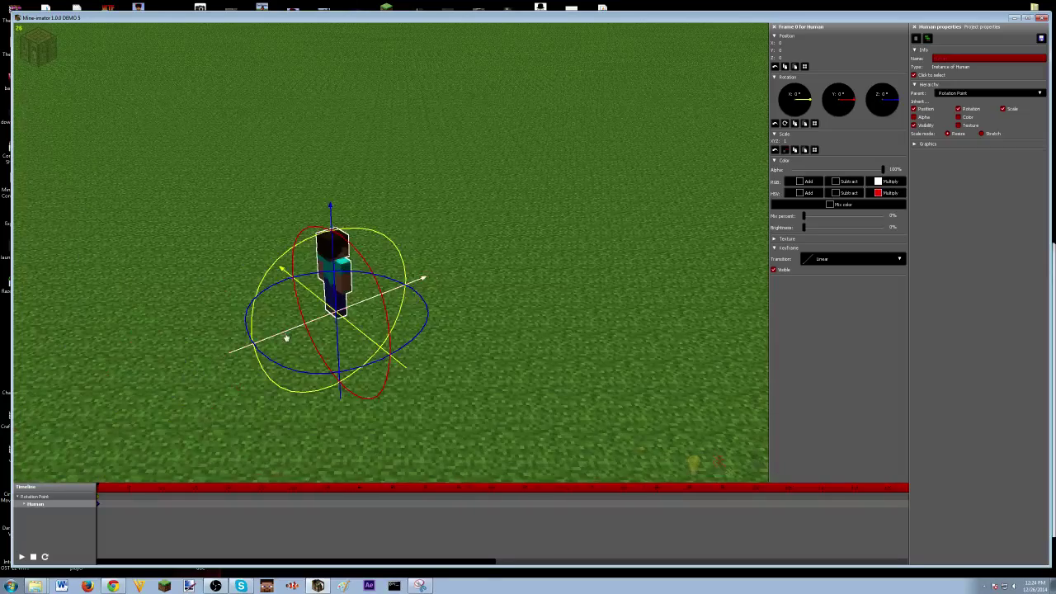
Try moving the human along its Y axis at frame 0, and undo that move
drag(288, 336, 748, 211)
right_drag(748, 211, 390, 255)
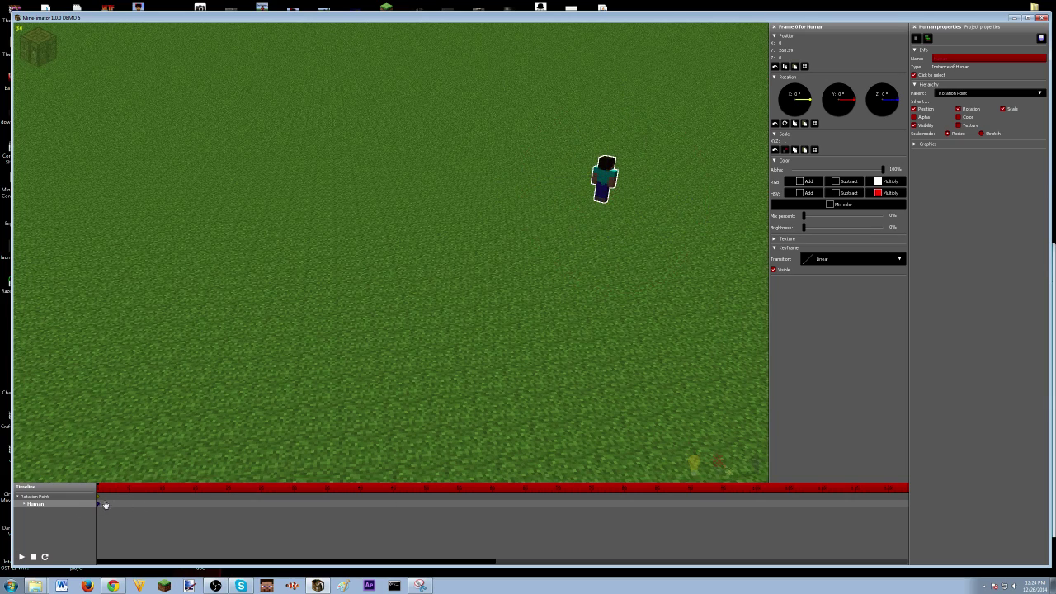
key(ctrl+z)
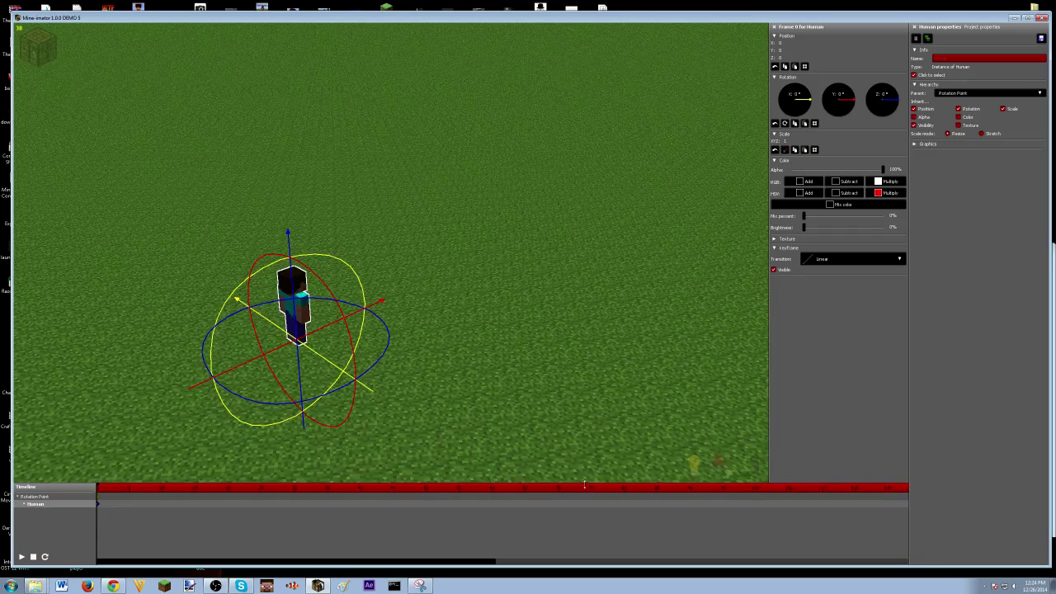
Add a Human keyframe at frame 70 and move the human along its Y axis to about 161
click(559, 505)
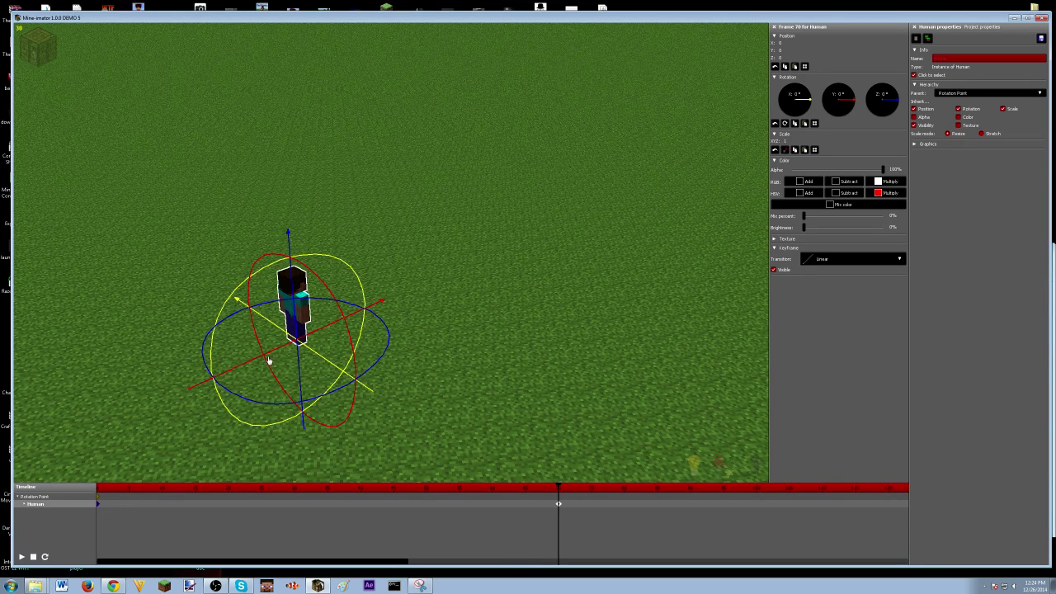
drag(269, 360, 568, 305)
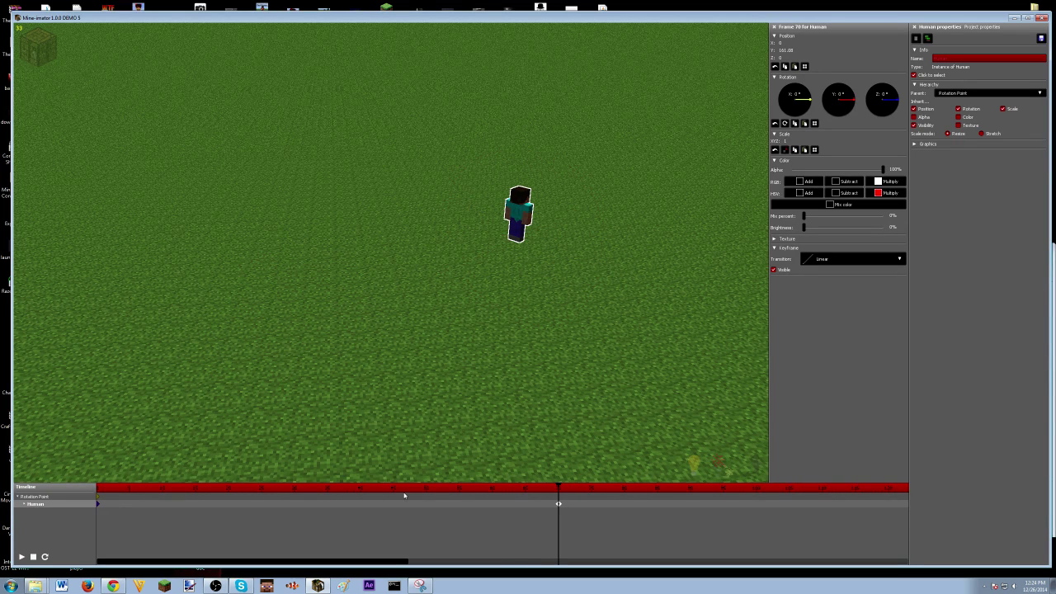
Play back the animation to check the human's movement between its two keyframes, and stop it
click(228, 487)
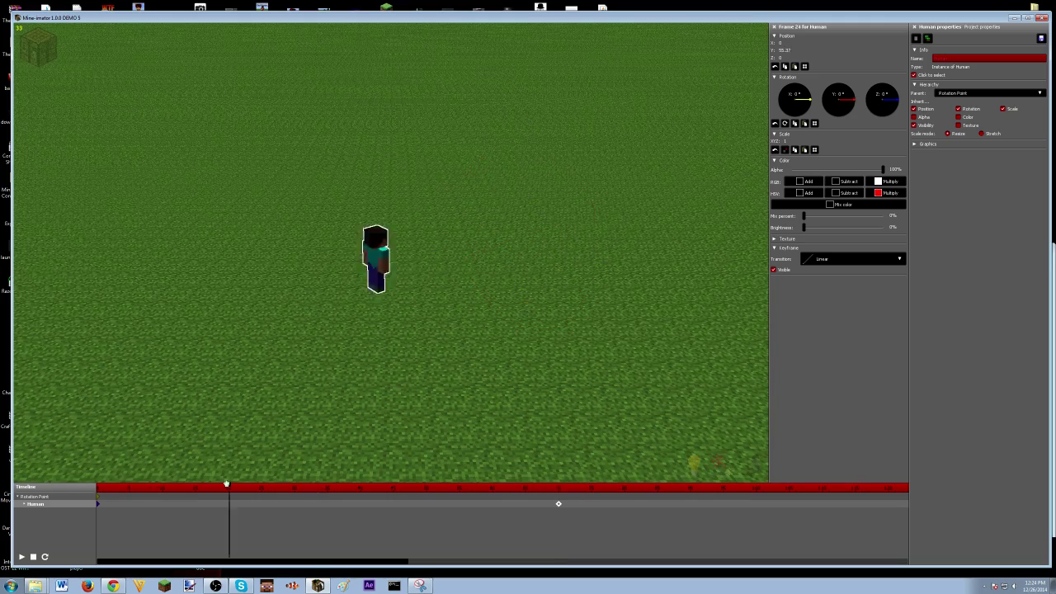
key(space)
click(125, 332)
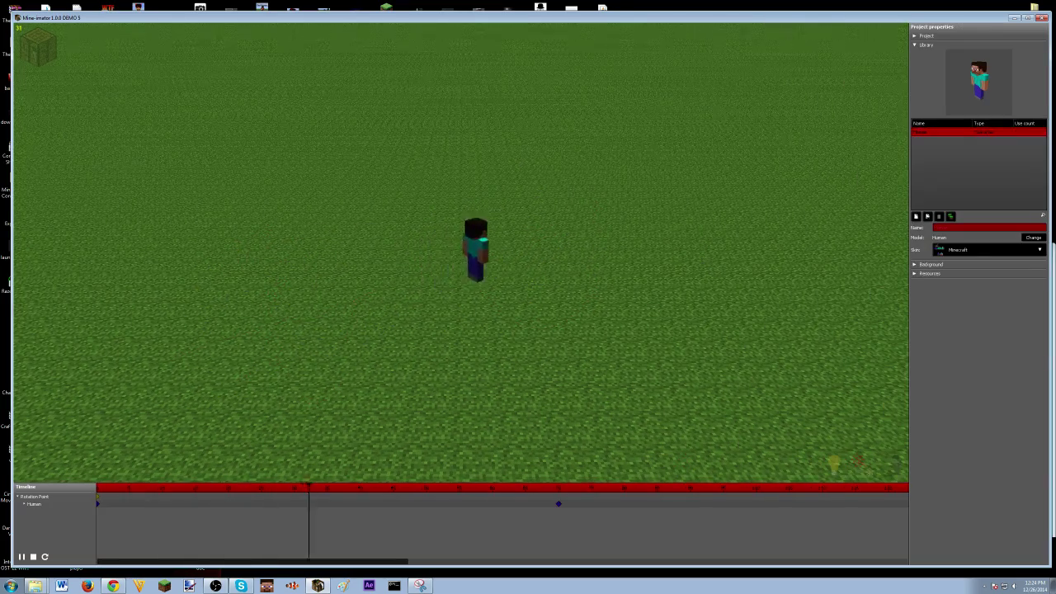
drag(125, 332, 180, 246)
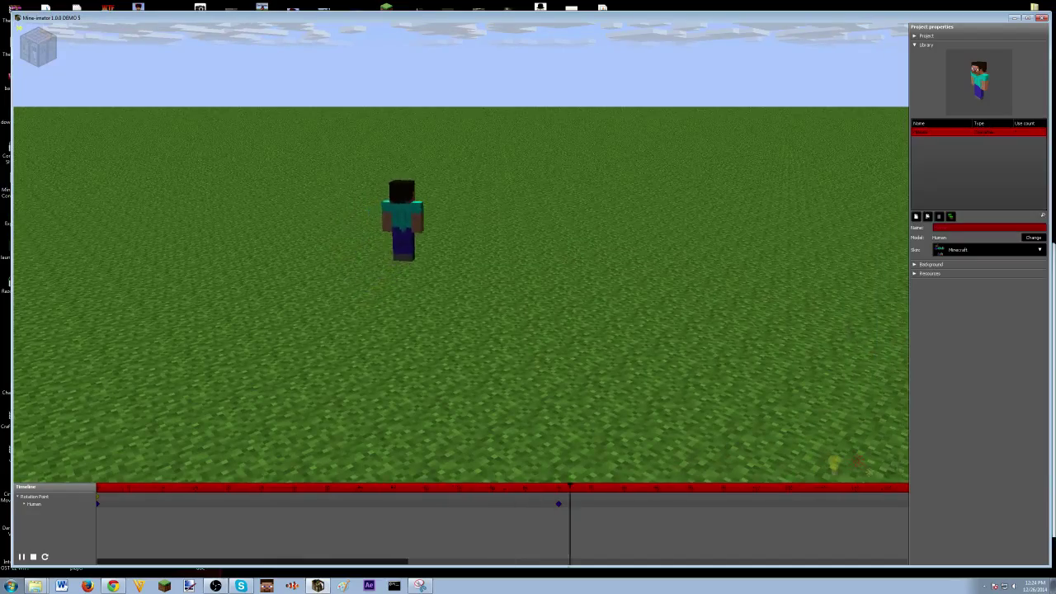
drag(459, 255, 357, 432)
key(space)
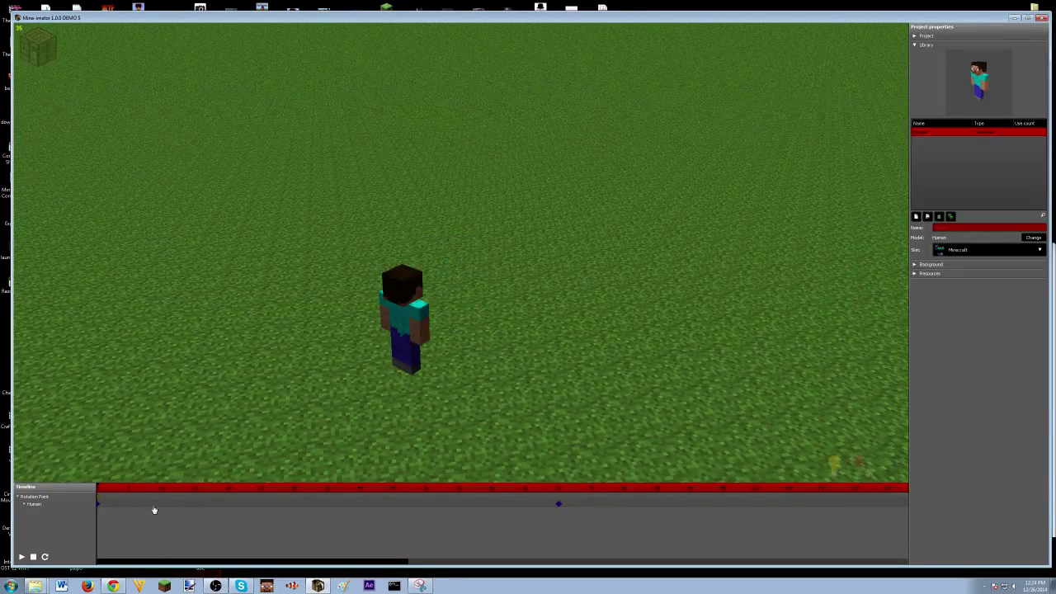
Add keyframes for the Rotation Point at frames 70 and 71
click(558, 498)
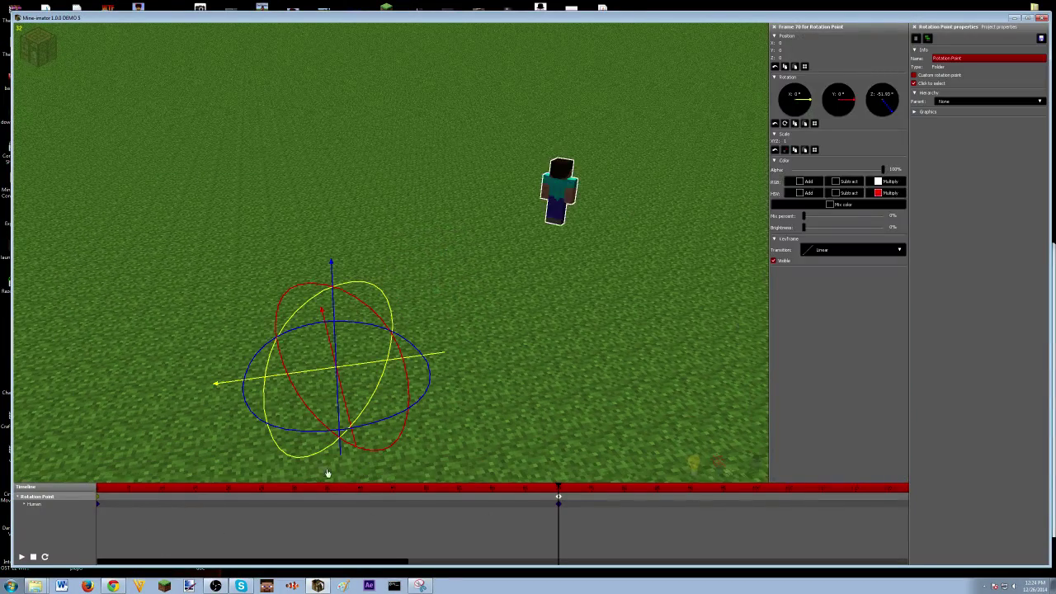
drag(560, 496, 565, 496)
Rotate the Rotation Point around its vertical Z axis to about -38° at frame 71
right_drag(509, 230, 389, 255)
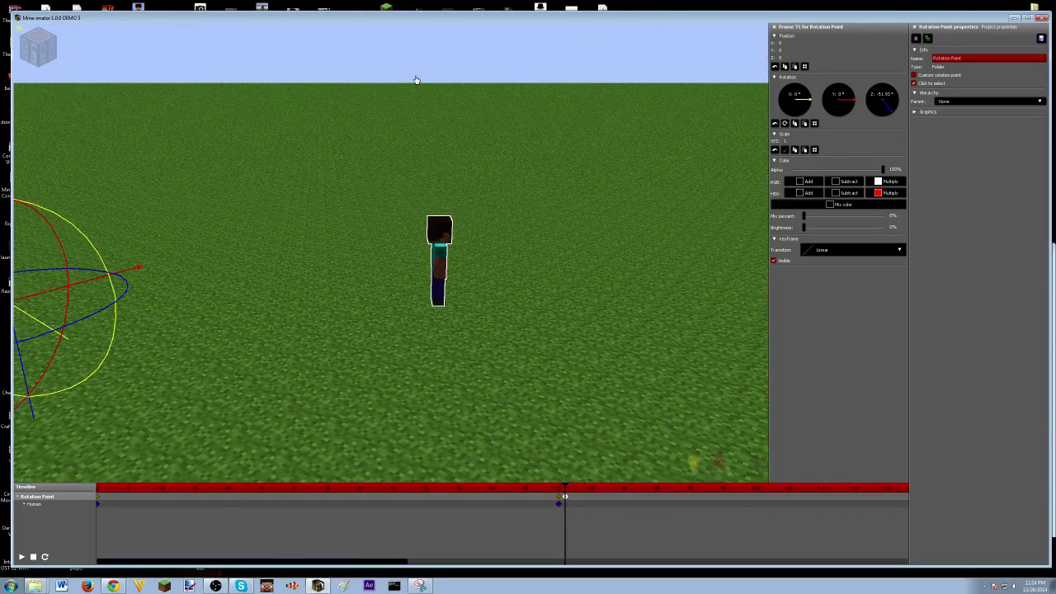
key(w)
right_drag(417, 80, 407, 129)
key(s)
key(e)
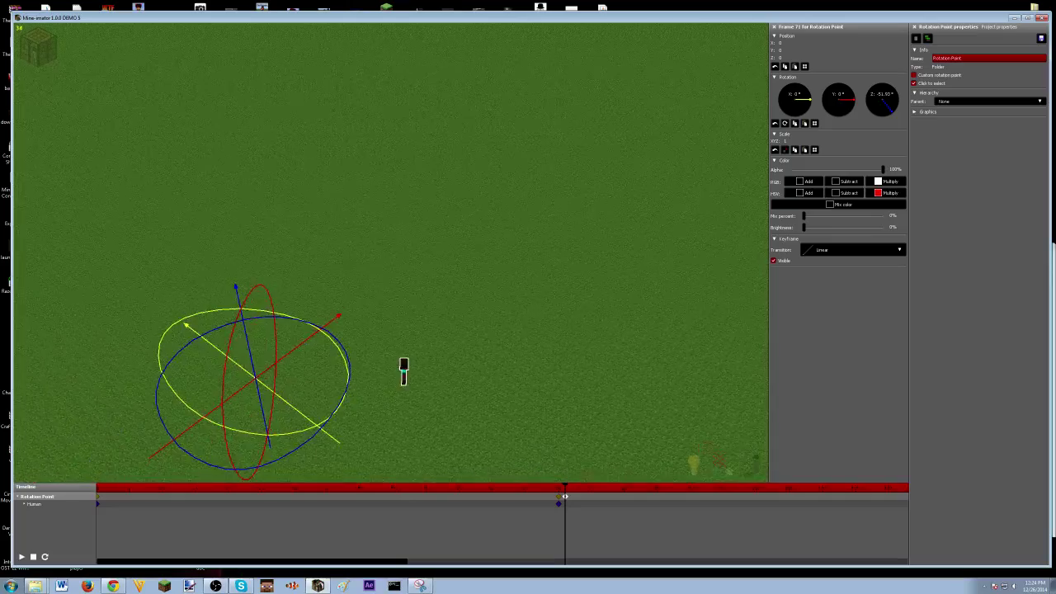
right_drag(370, 320, 389, 255)
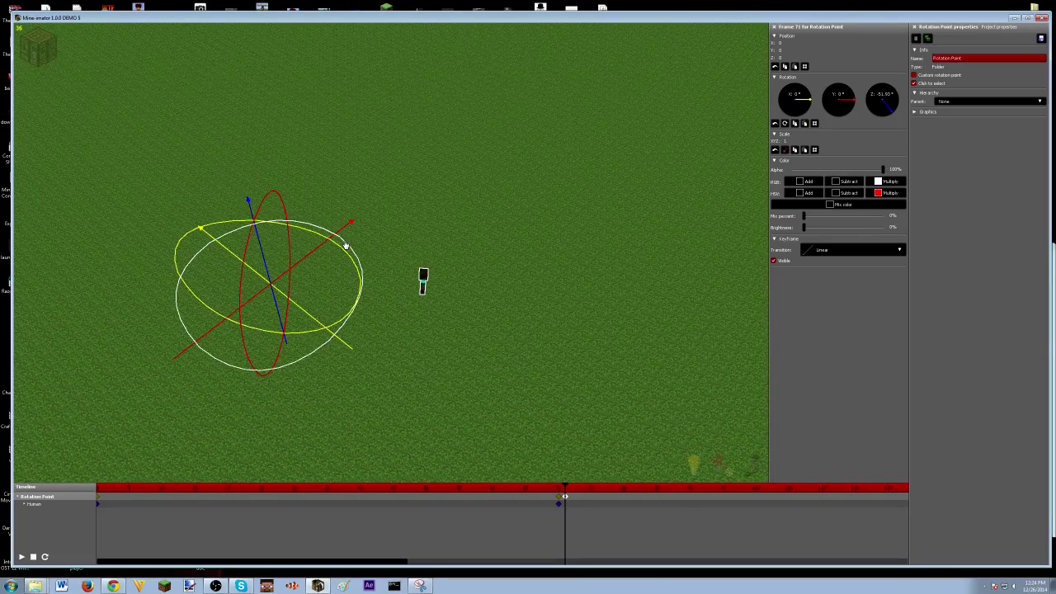
mouse_move(347, 243)
mouse_down()
mouse_move(333, 209)
mouse_move(281, 182)
mouse_move(330, 207)
mouse_move(342, 252)
mouse_up()
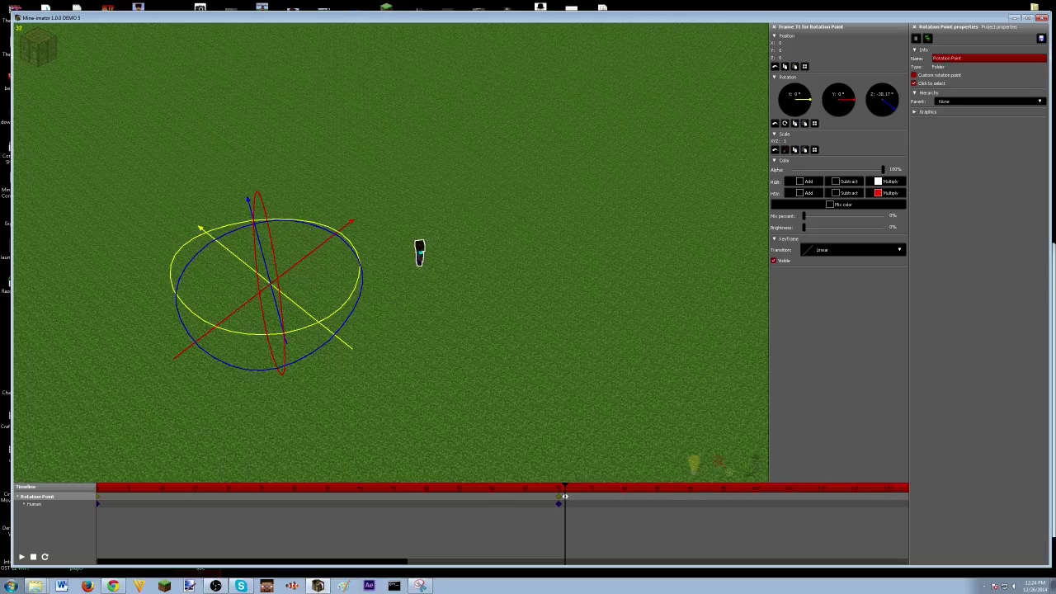
key(w)
right_drag(273, 293, 441, 286)
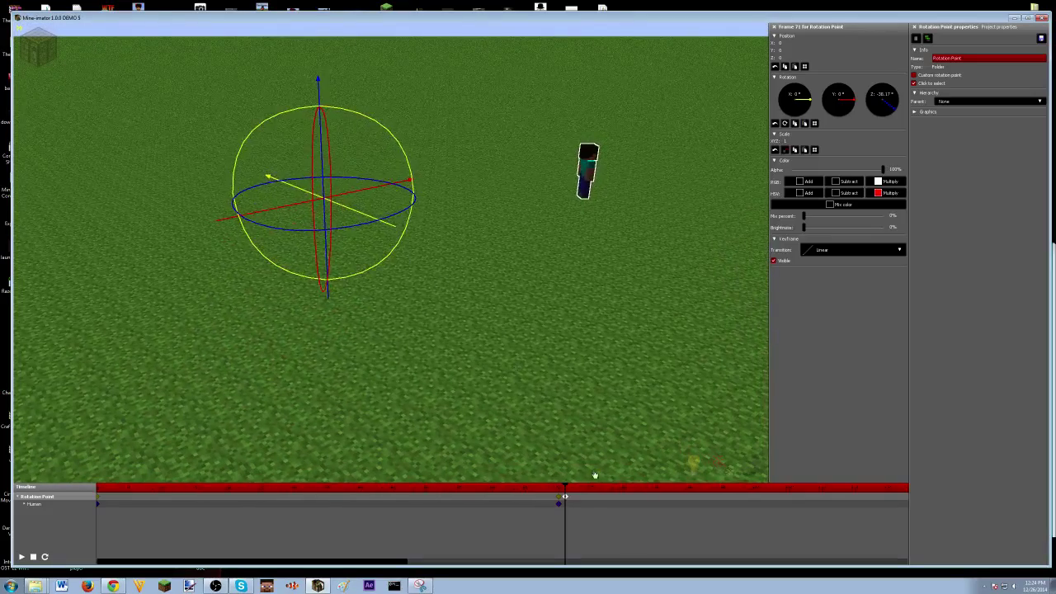
Delete the Rotation Point's keyframe at frame 71
click(565, 498)
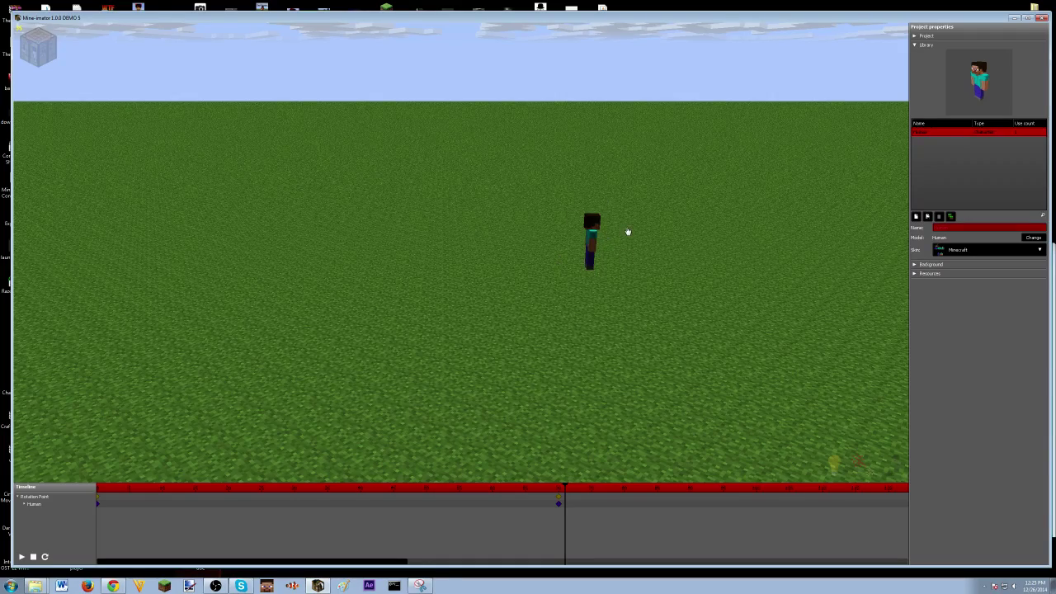
Examine the human up close and compare its position at its frame 0 and frame 70 keyframes
key(w)
right_drag(628, 232, 665, 220)
key(w)
key(s)
key(w)
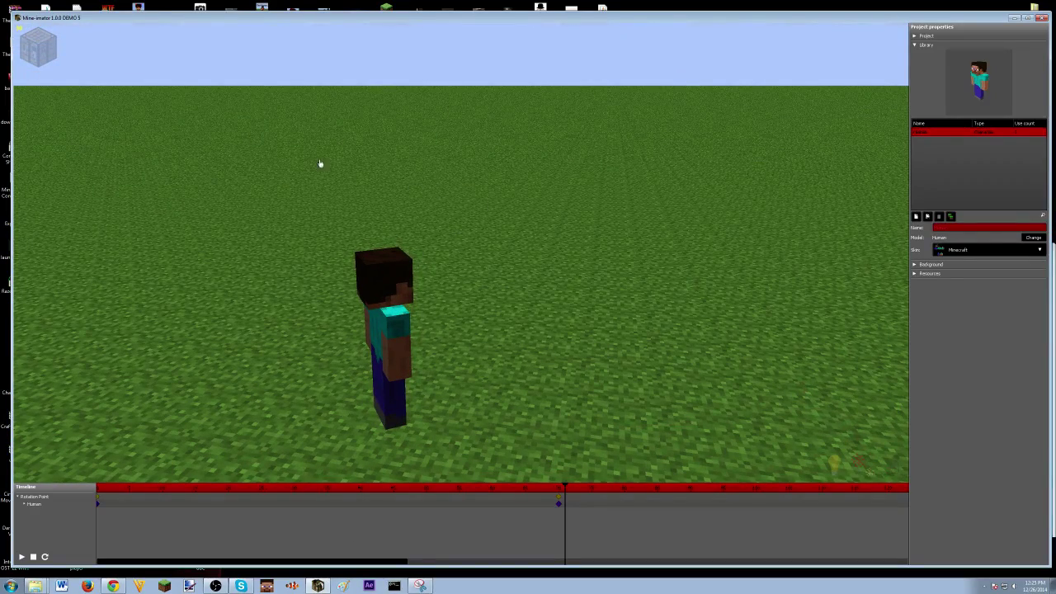
right_drag(375, 249, 460, 255)
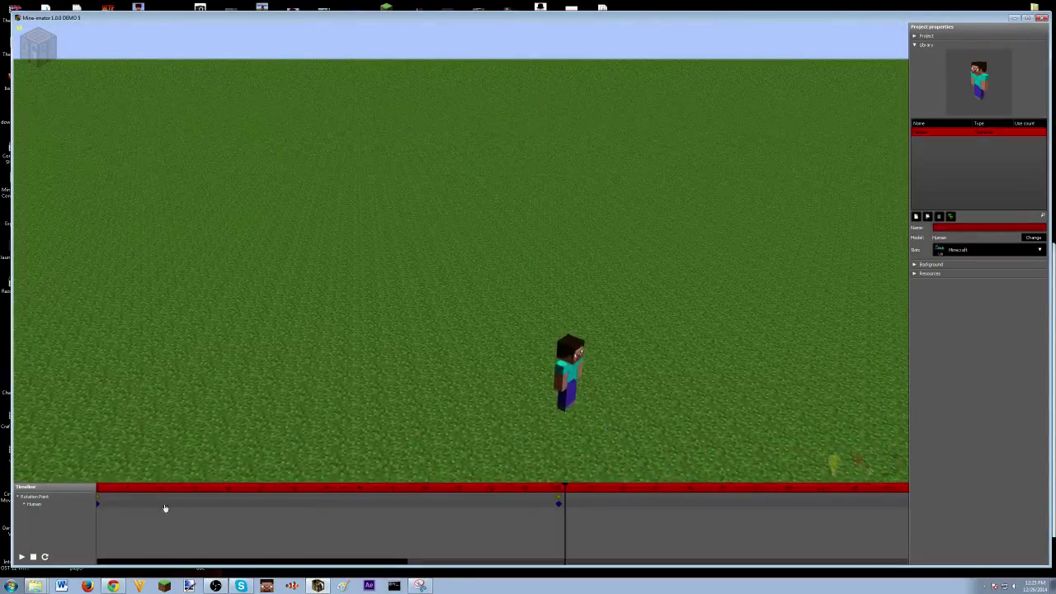
click(99, 506)
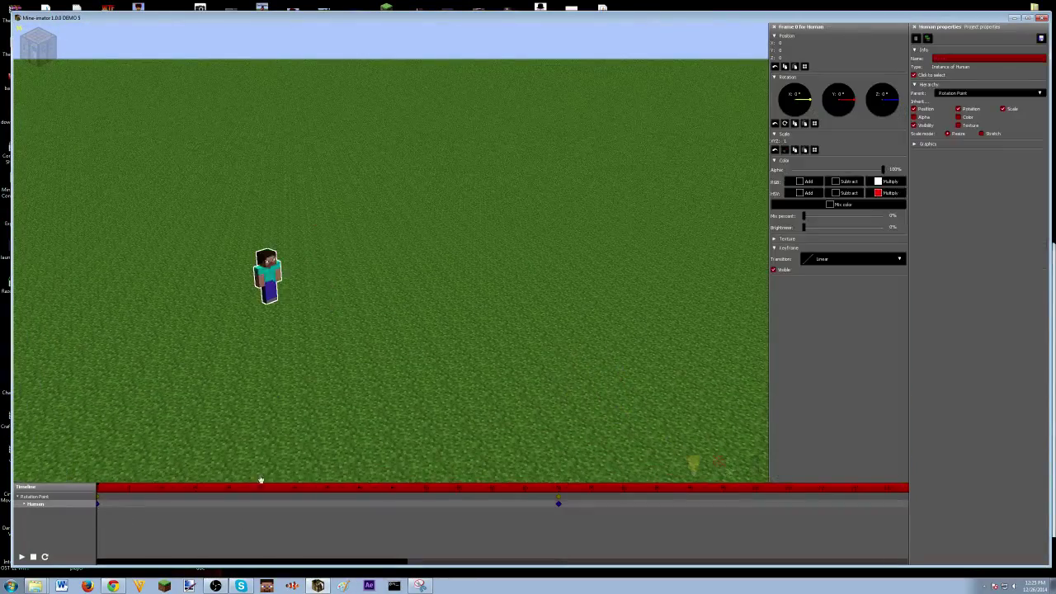
click(559, 505)
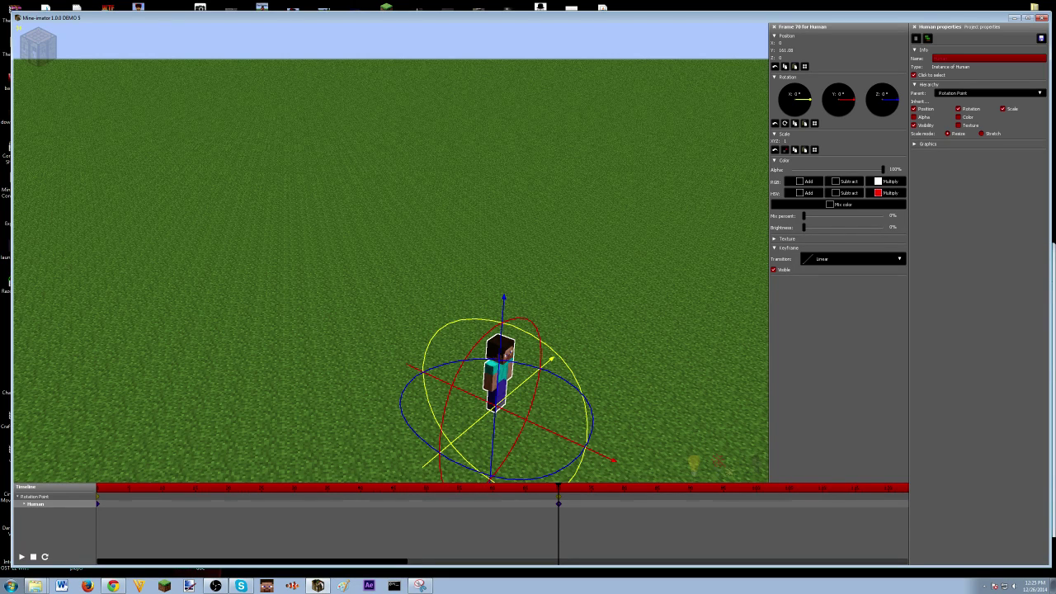
key(w)
right_drag(461, 253, 495, 273)
Add a cube to the scene and reset its X, Y and Z position to 0
mouse_move(88, 34)
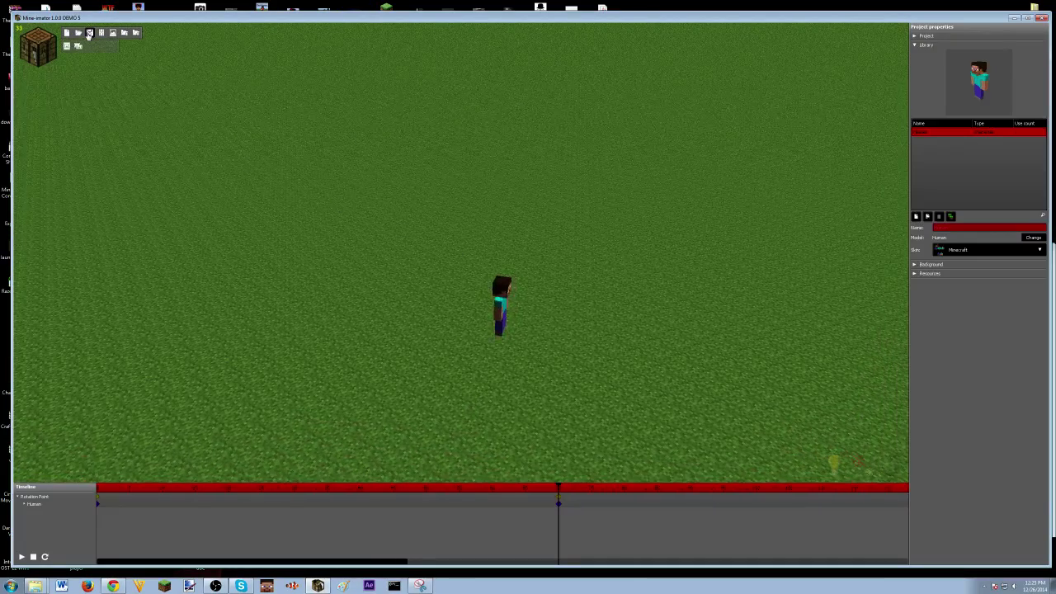
click(45, 62)
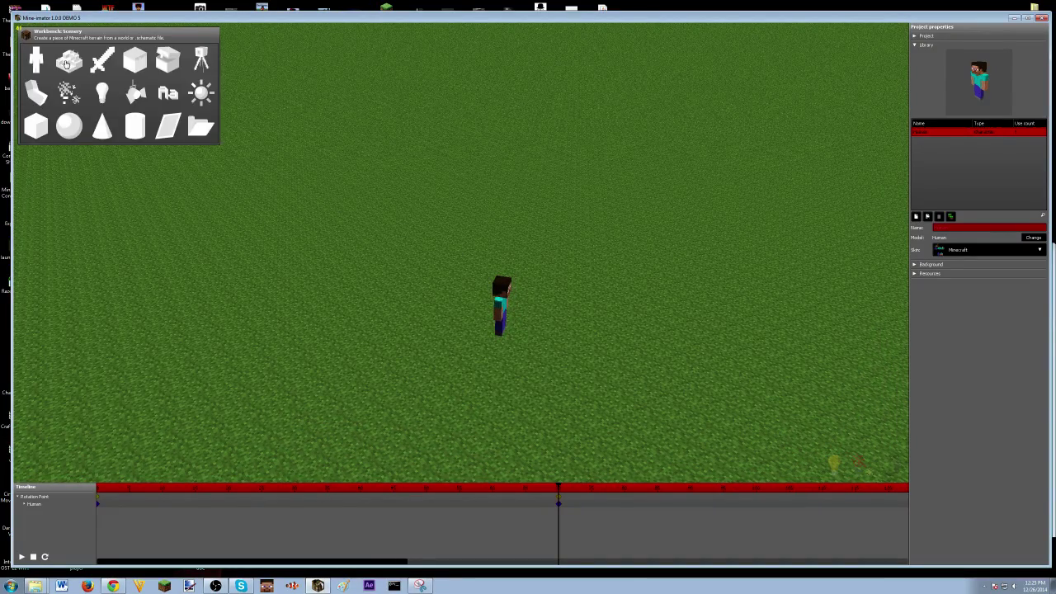
click(40, 131)
click(444, 278)
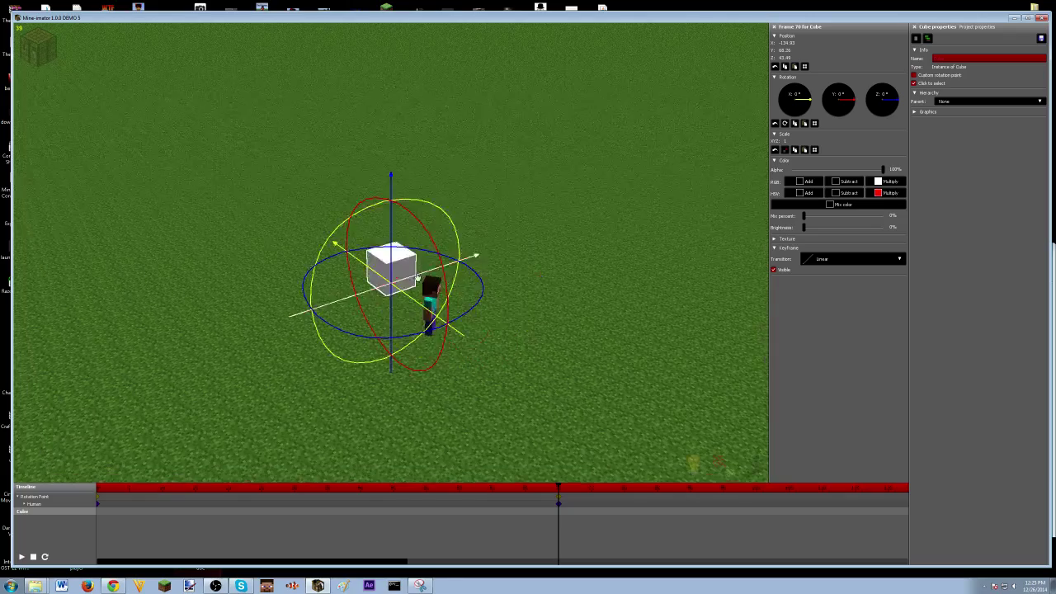
right_click(804, 59)
right_click(805, 52)
right_click(802, 42)
scroll(391, 253, down, 1)
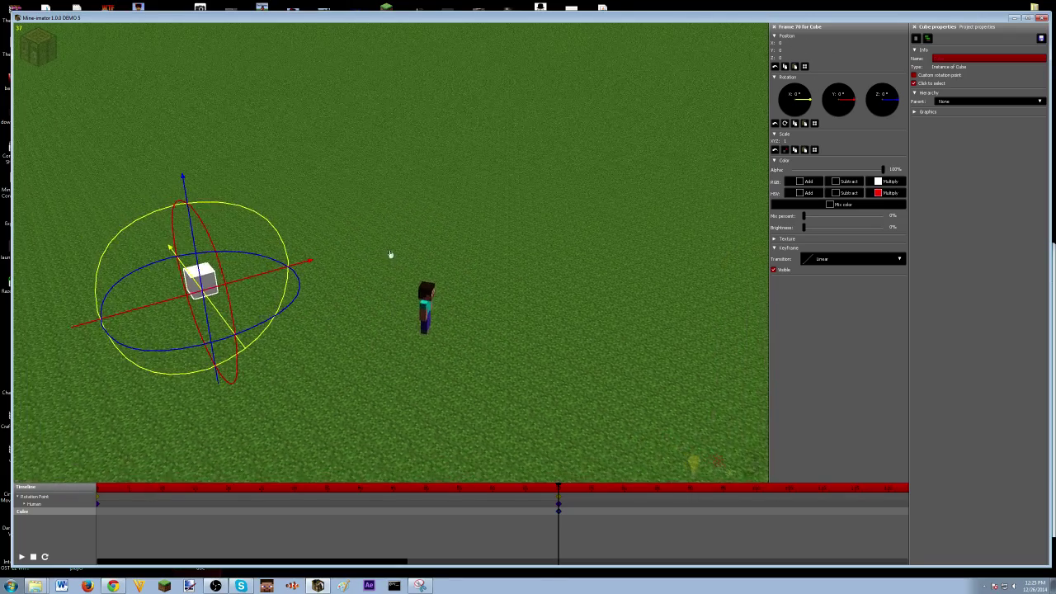
Copy the human's position from its frame 70 keyframe and paste it onto the cube
click(432, 286)
click(498, 314)
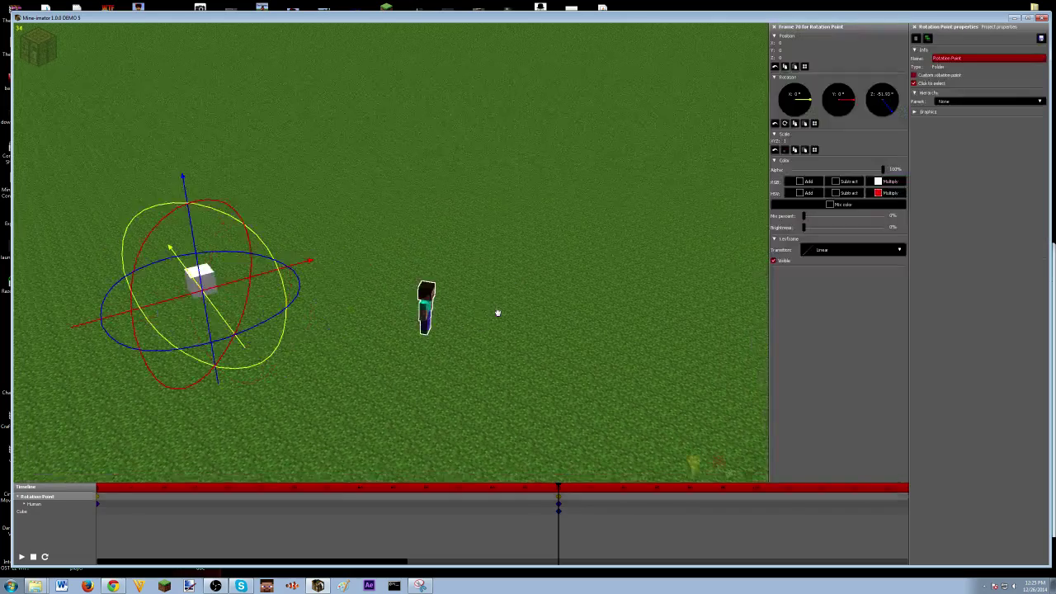
click(433, 314)
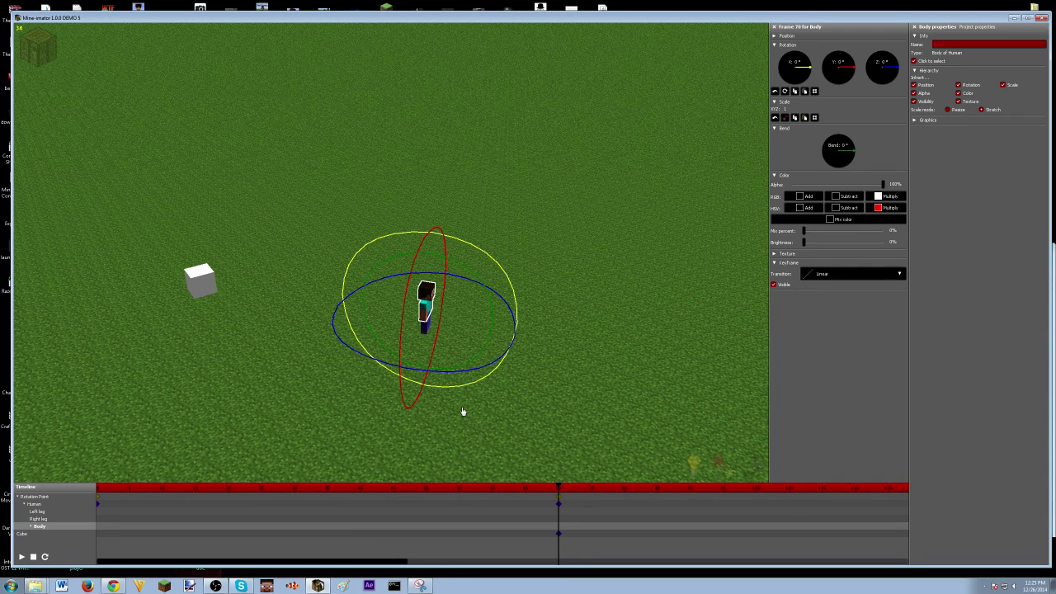
drag(327, 243, 311, 239)
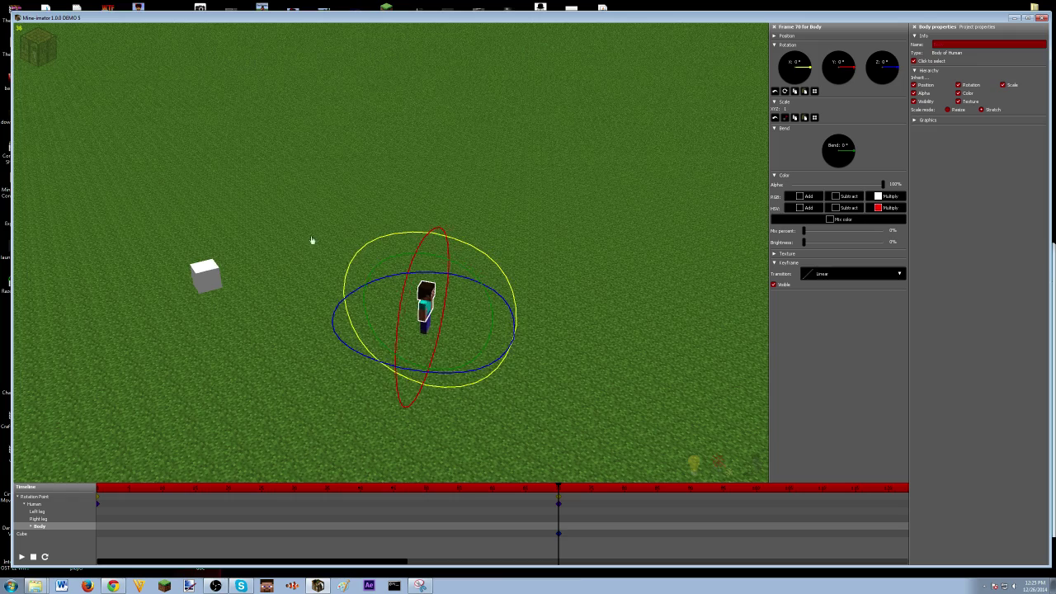
click(560, 505)
key(w)
right_drag(548, 404, 548, 313)
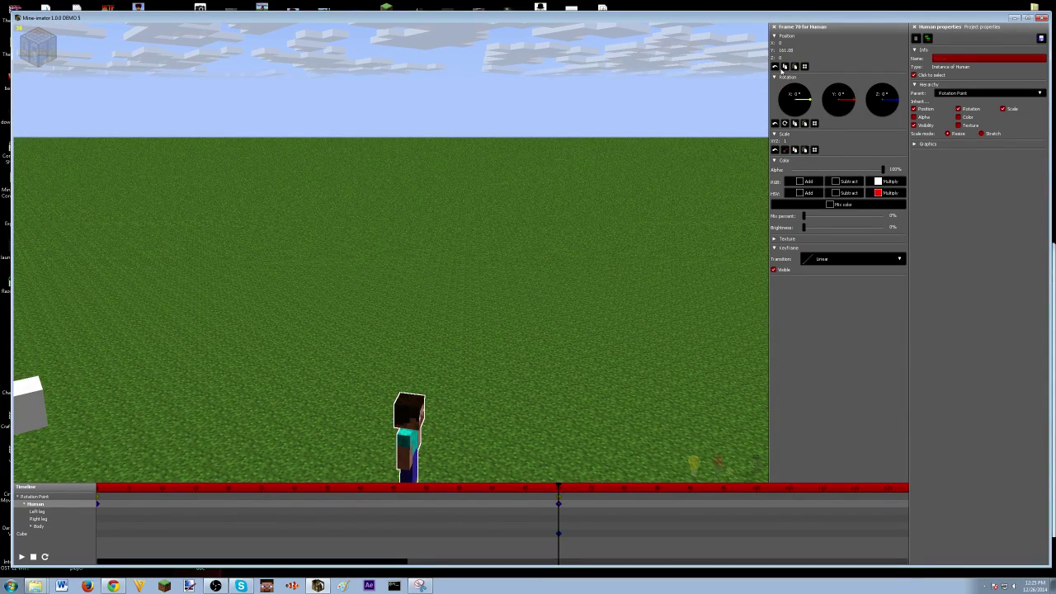
right_drag(247, 289, 355, 182)
click(424, 242)
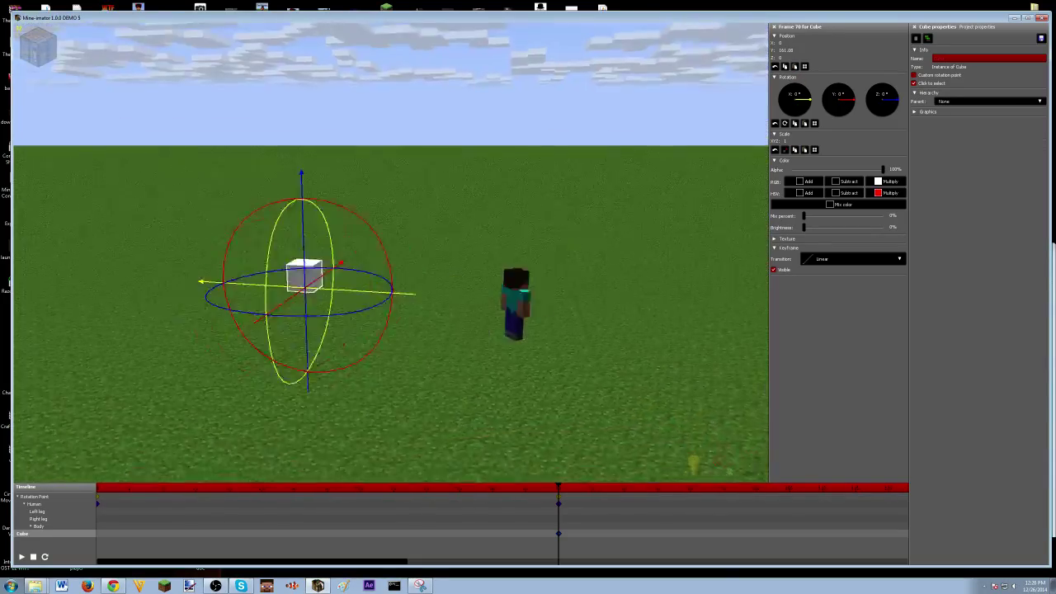
Move the cube onto the human at frame 70, to about -124 on X and 98 on Y
right_drag(389, 255, 487, 297)
click(51, 124)
mouse_move(389, 255)
right_down()
mouse_move(363, 239)
mouse_move(330, 243)
mouse_move(347, 297)
mouse_move(330, 305)
mouse_move(390, 255)
right_up()
click(398, 241)
click(354, 243)
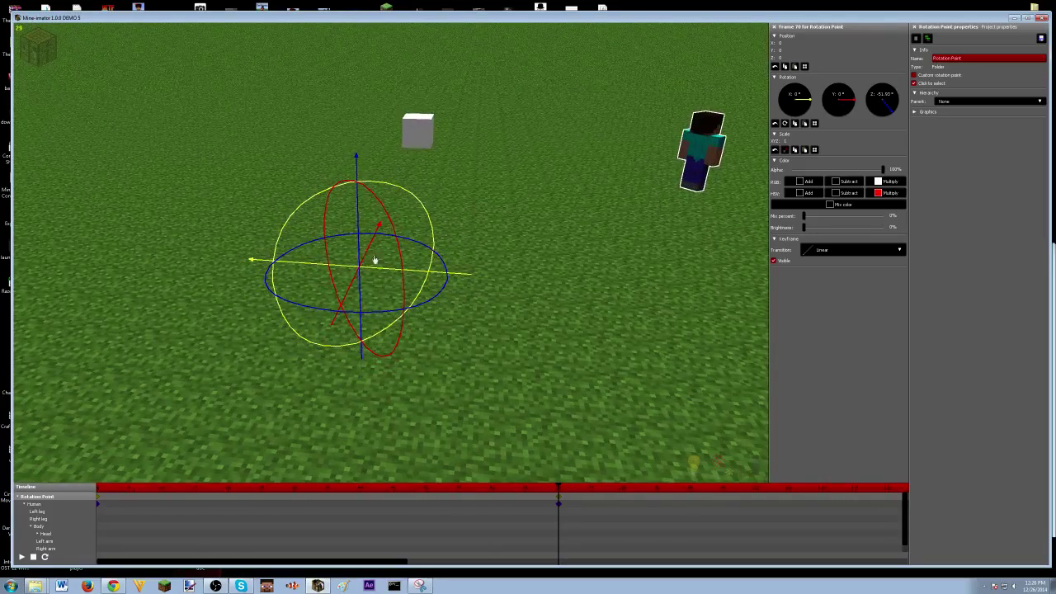
click(514, 262)
right_drag(515, 262, 388, 247)
click(429, 306)
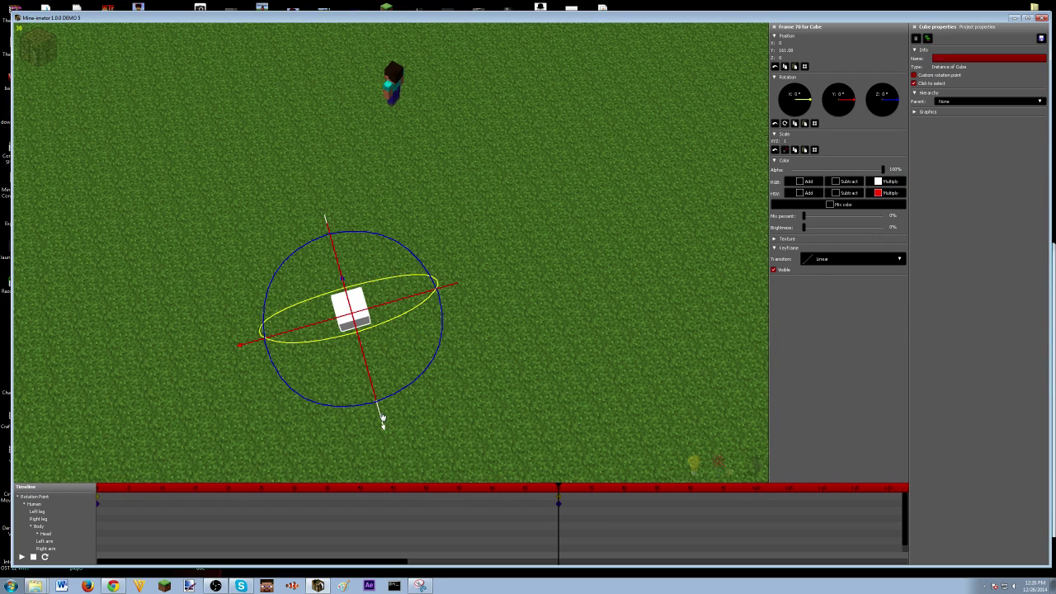
drag(382, 419, 323, 217)
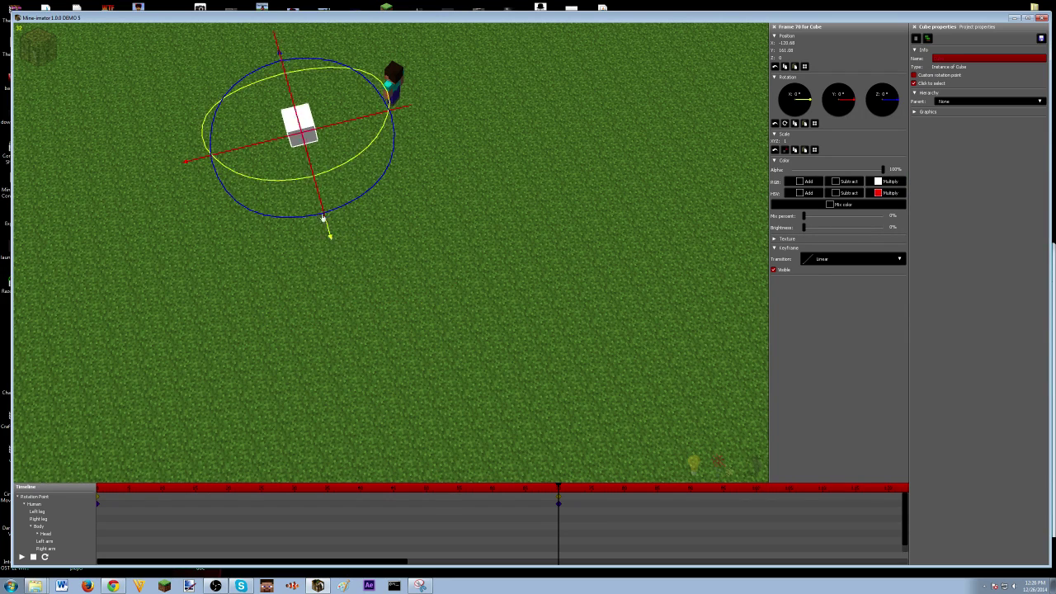
drag(321, 134, 405, 126)
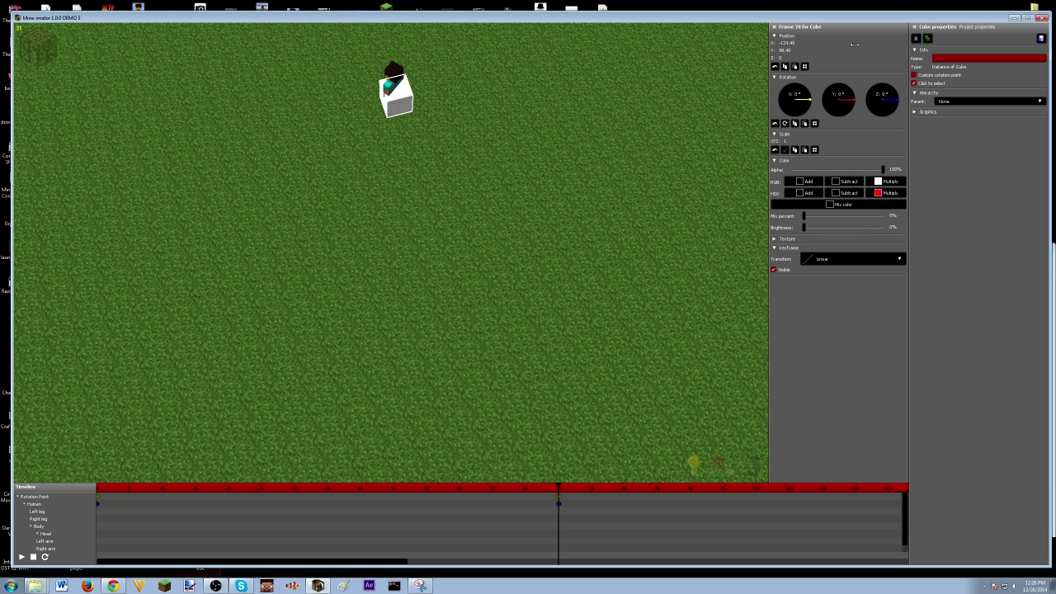
Reset the cube's X and Y position to 0 and delete the cube from the project library
right_click(819, 43)
right_click(817, 48)
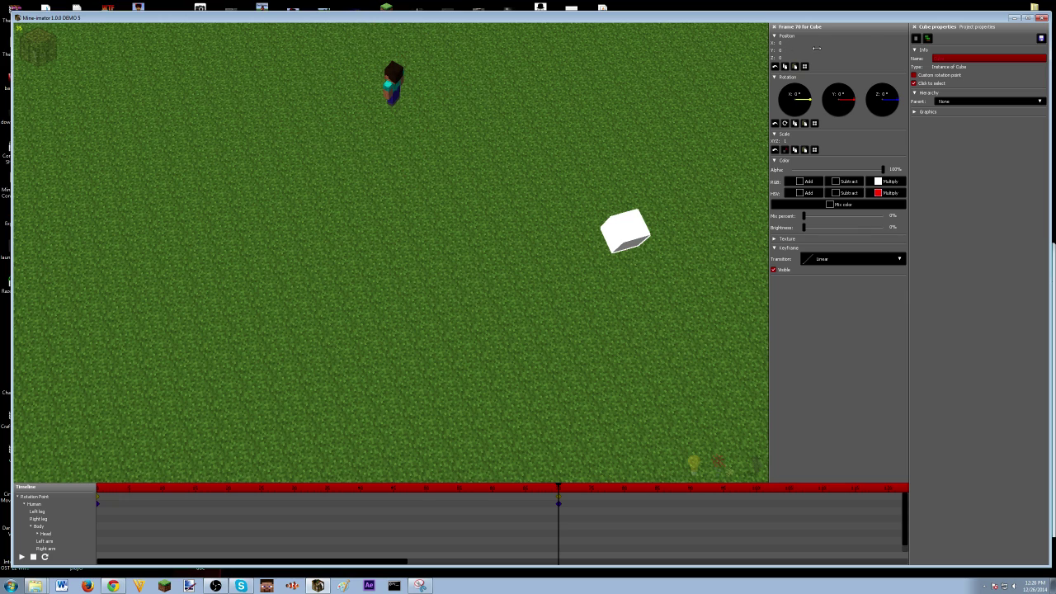
click(914, 27)
click(940, 217)
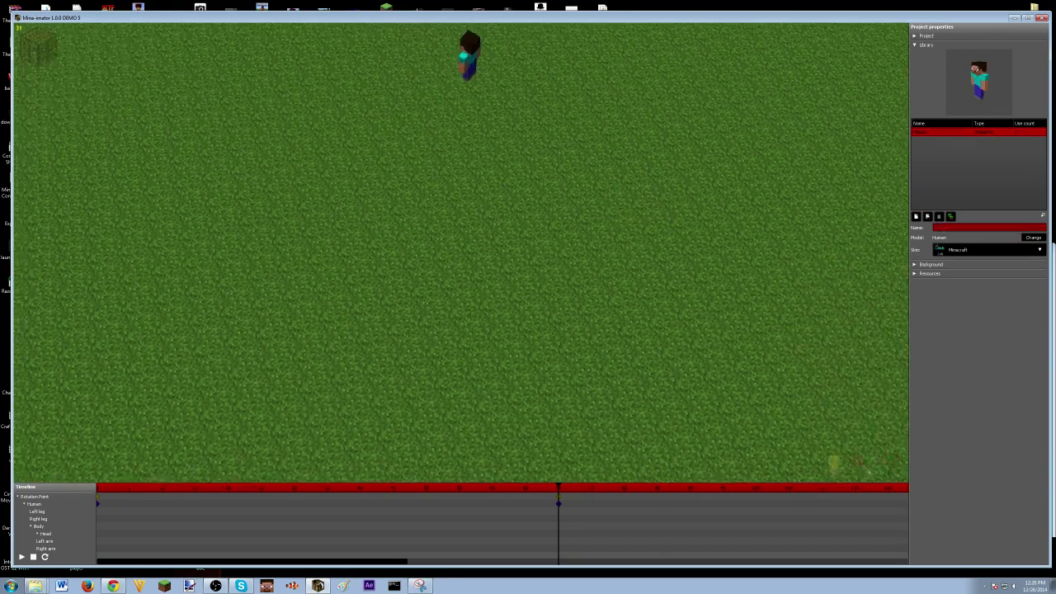
Compare the human's placement and position values at its keyframes at frames 0 and 70
key(s)
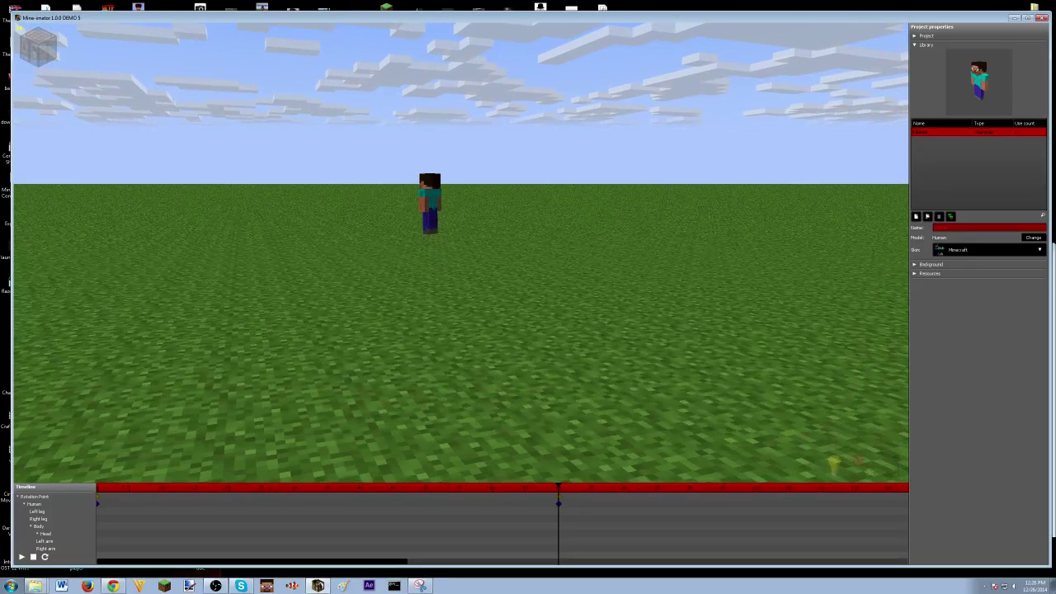
click(439, 226)
right_drag(438, 226, 129, 443)
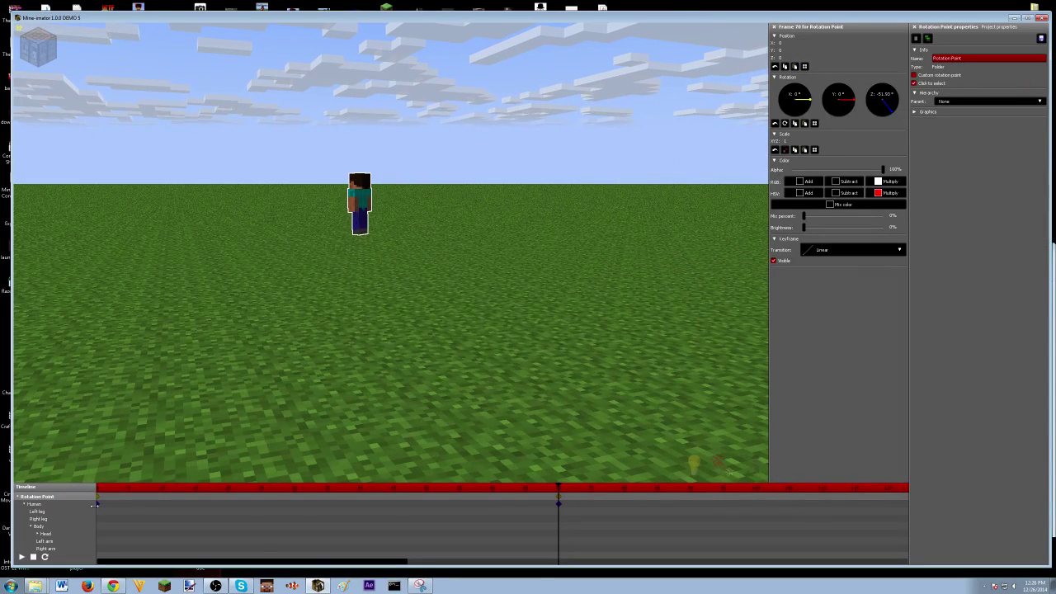
click(560, 505)
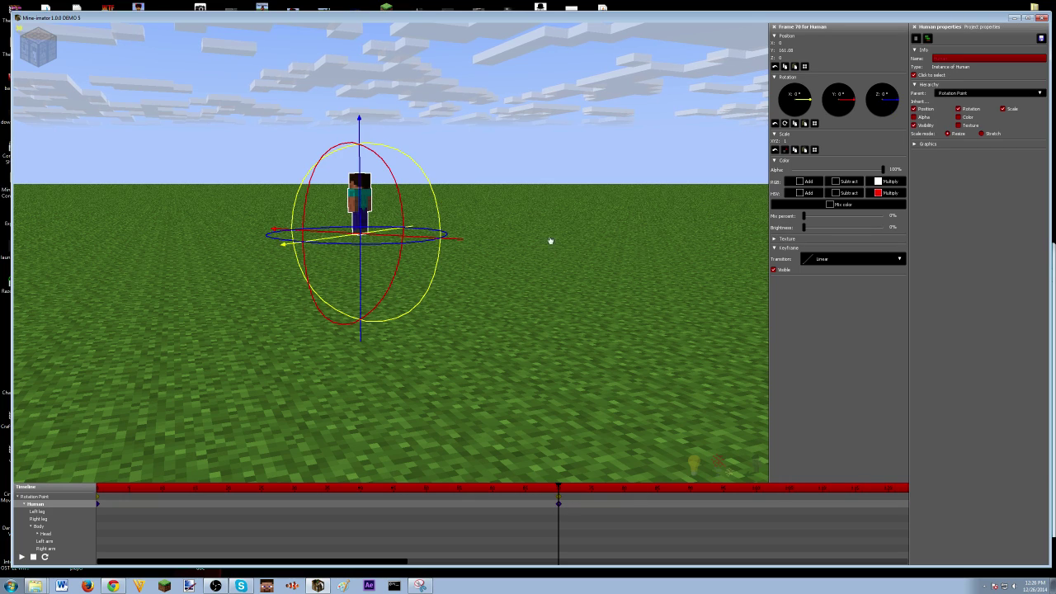
drag(558, 487, 97, 504)
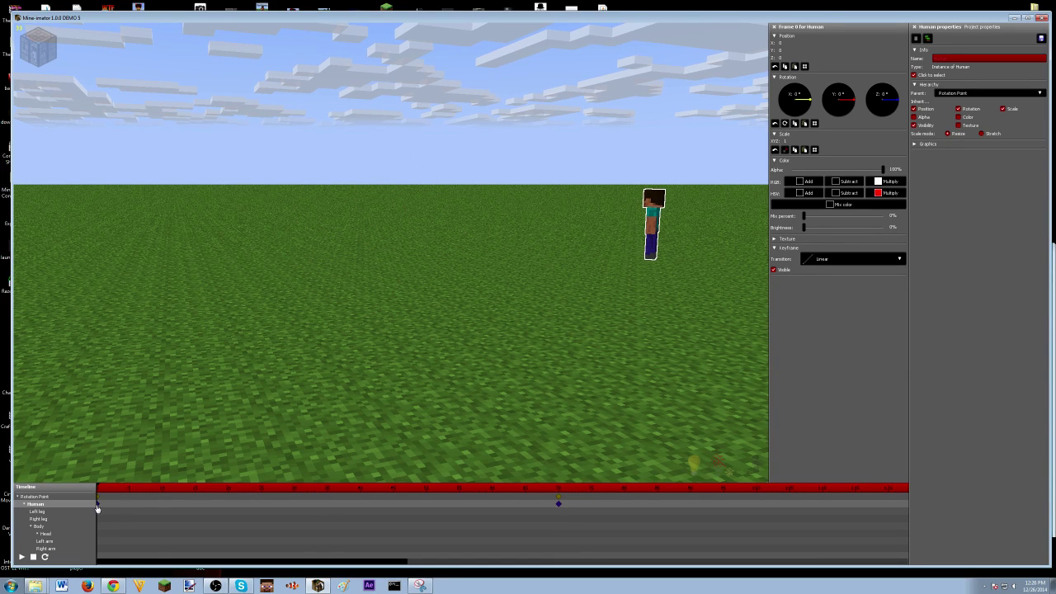
click(97, 504)
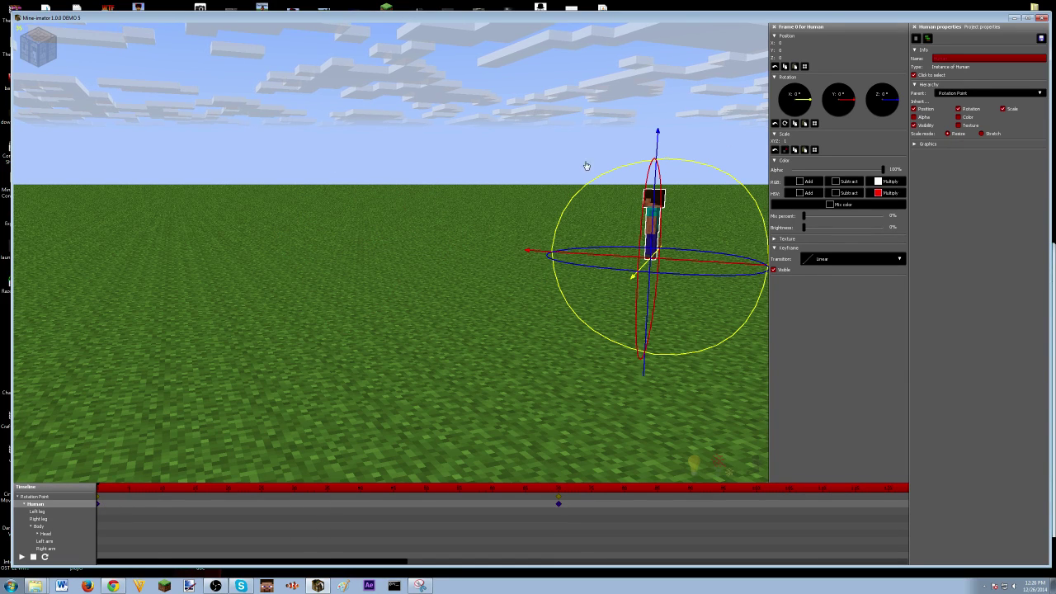
click(559, 505)
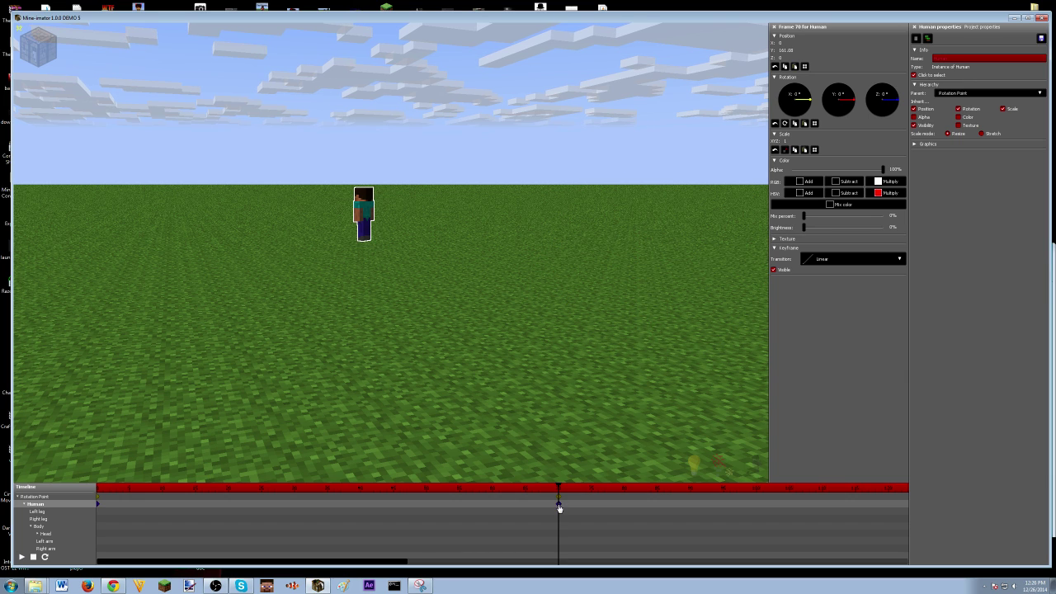
Add a new cube and place it on the ground at the human's location at frame 70 as a marker
key(w)
right_drag(578, 472, 579, 472)
key(w)
key(s)
right_drag(380, 224, 381, 224)
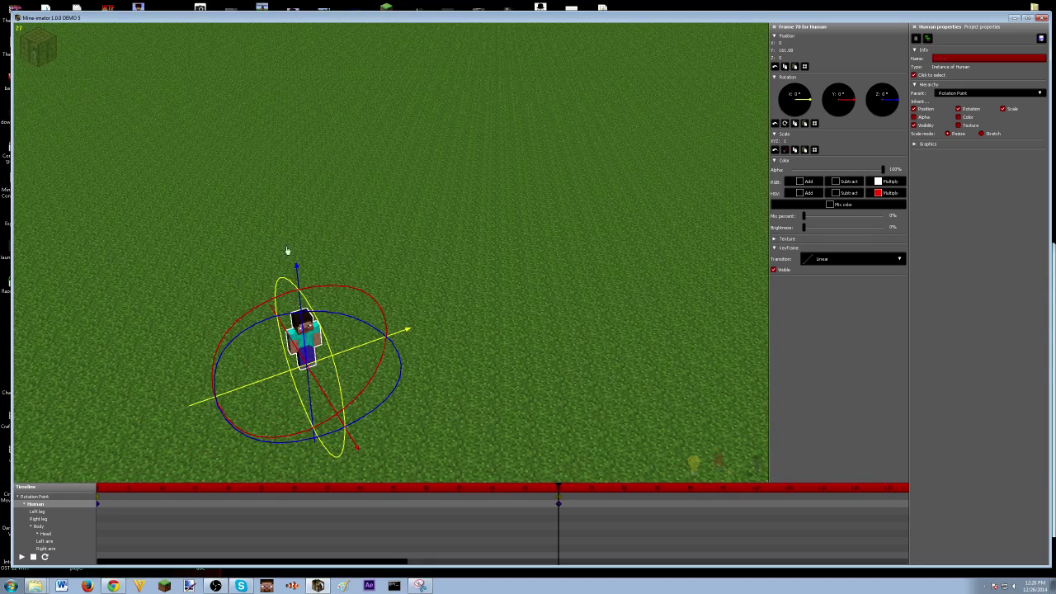
click(51, 53)
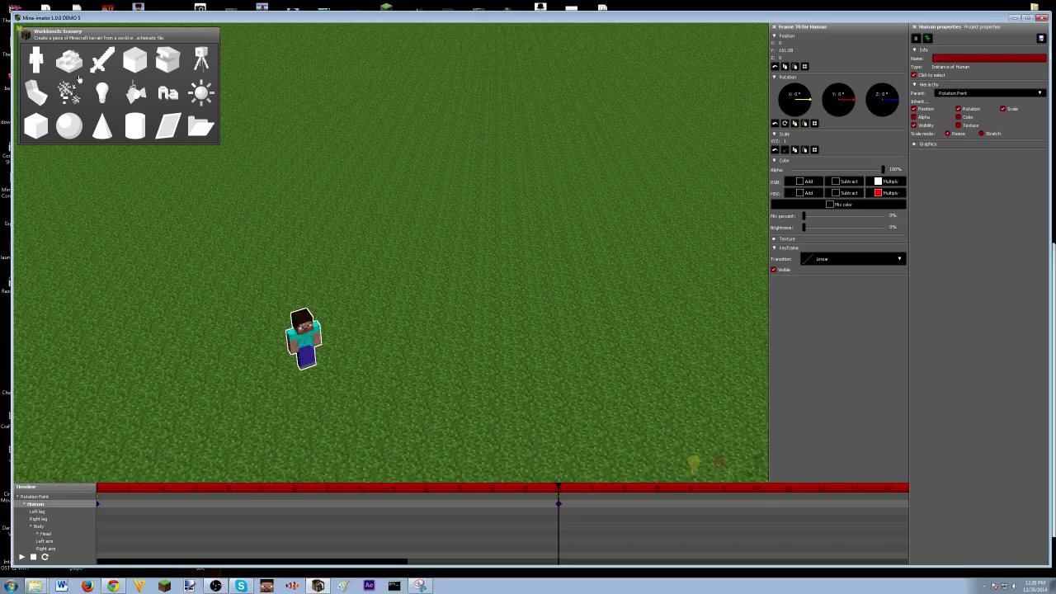
click(38, 124)
key(w)
right_drag(349, 229, 349, 228)
right_drag(460, 254, 460, 253)
key(w)
click(460, 254)
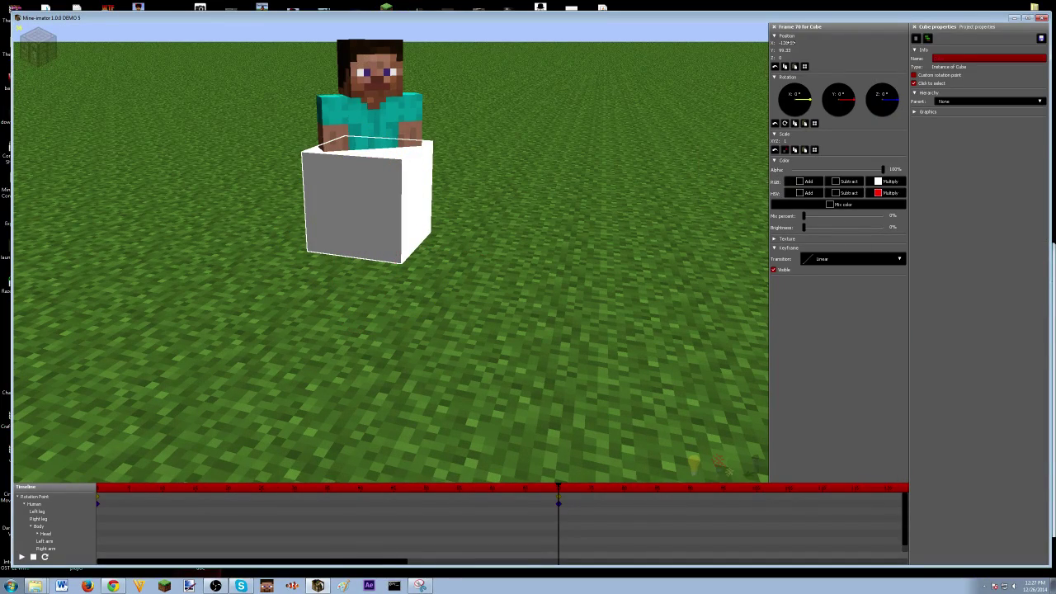
Add a Human keyframe at frame 122 and reset the human's Y position to 0
click(557, 503)
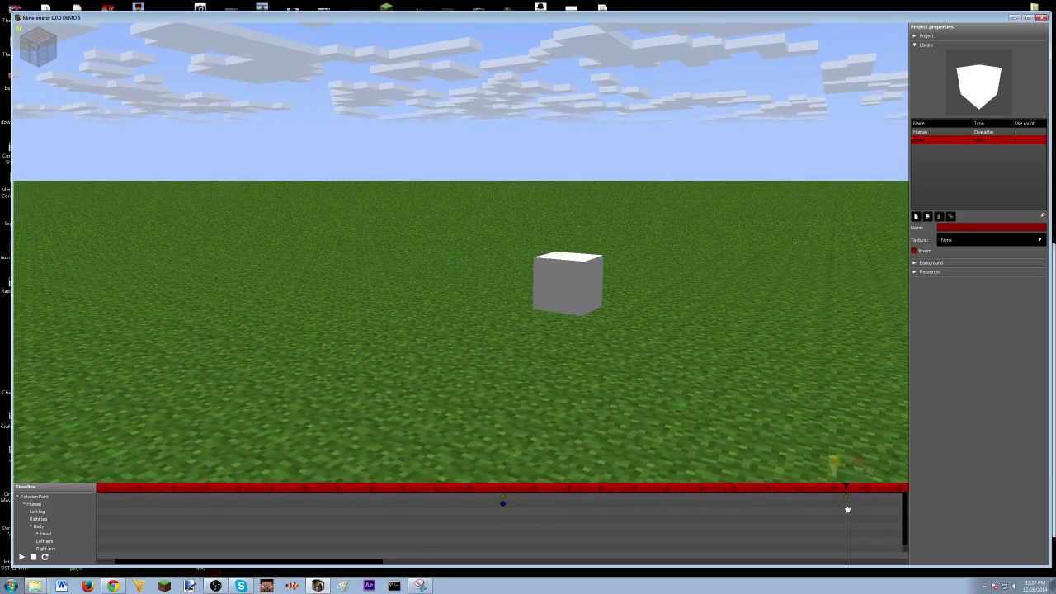
click(846, 507)
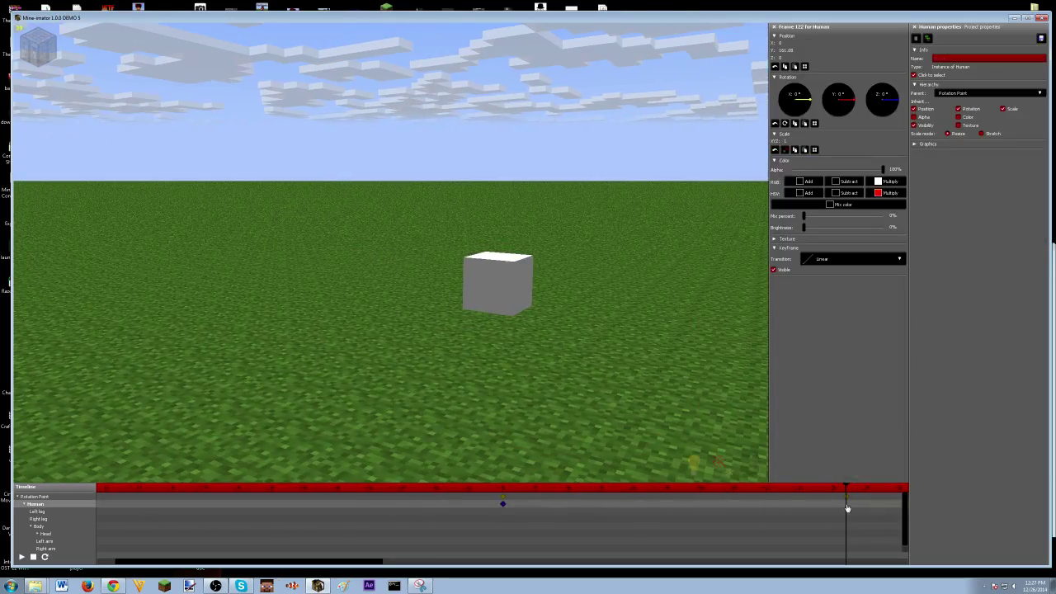
right_drag(568, 345, 386, 253)
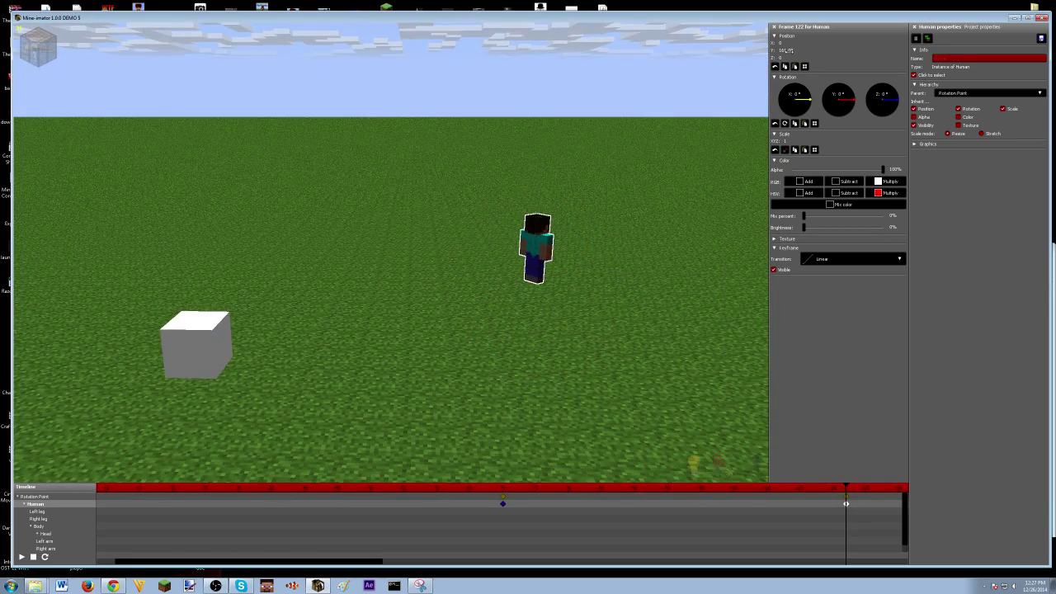
right_click(788, 53)
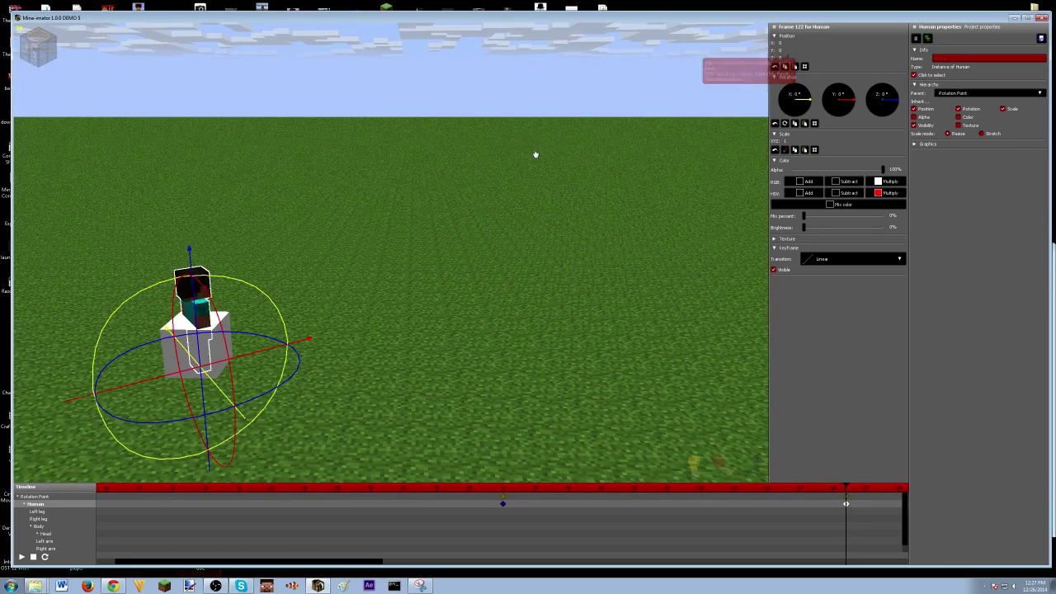
Scrub the timeline back past frame 70 to check the human's motion relative to the cube
click(535, 155)
right_drag(535, 155, 504, 194)
right_drag(740, 433, 740, 433)
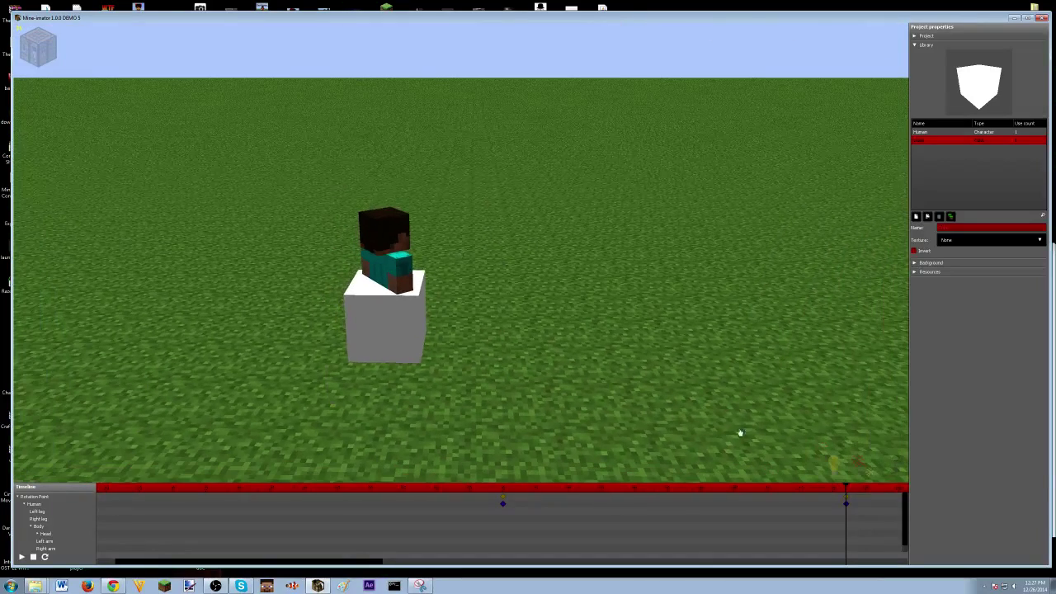
drag(536, 493, 481, 492)
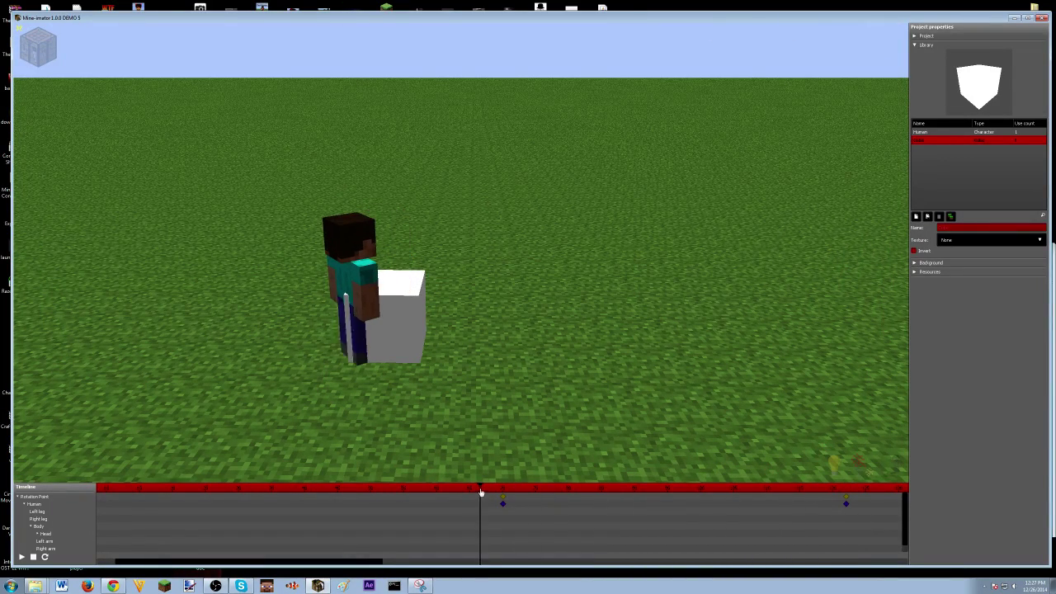
Play the animation between frames 70 and 122 to examine how the Rotation Point travels towards the cube while the human stays in place
click(504, 500)
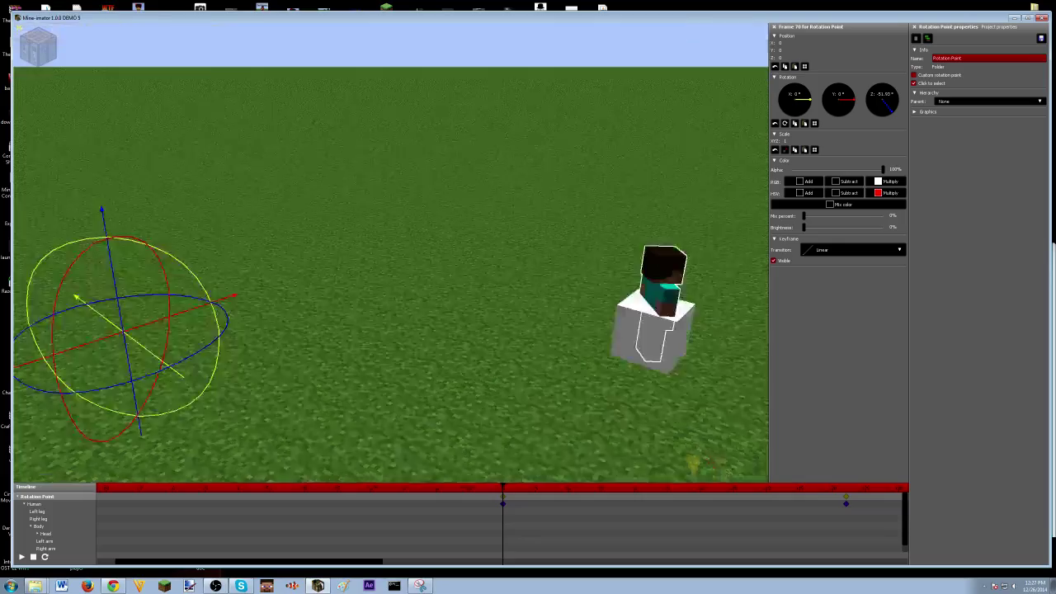
click(508, 490)
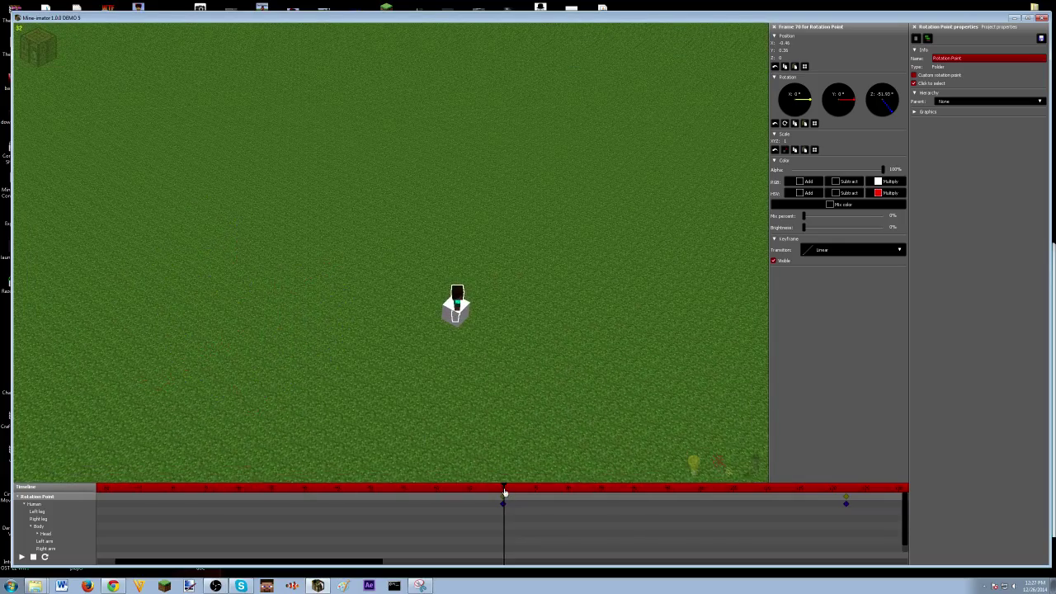
key(space)
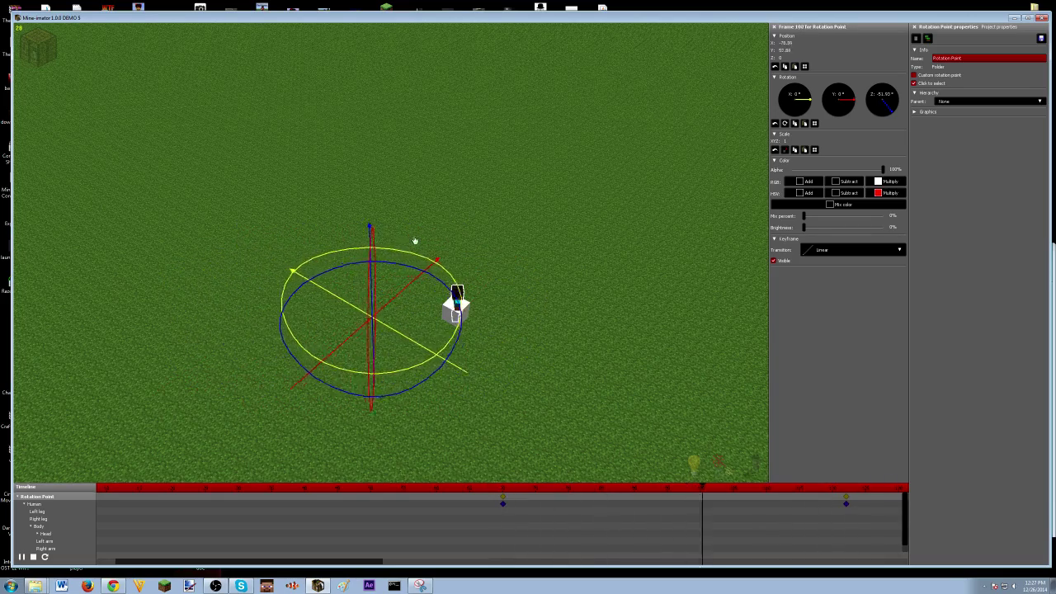
key(space)
click(478, 229)
key(w)
right_drag(479, 228, 460, 215)
key(s)
key(space)
key(space)
key(w)
key(s)
Move the Rotation Point and Human keyframes at frame 122 back to frame 71, directly after the frame 70 keyframes
drag(887, 546, 834, 494)
drag(565, 473, 503, 467)
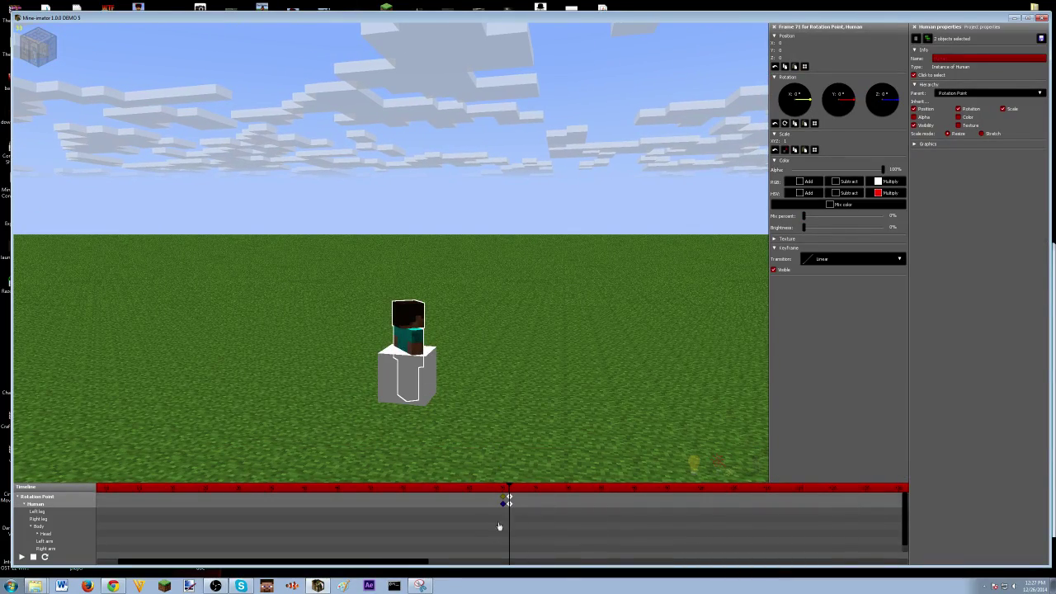
Select the Rotation Point and Human keyframes at frame 70 and look through the transition options
drag(497, 532, 504, 494)
click(837, 261)
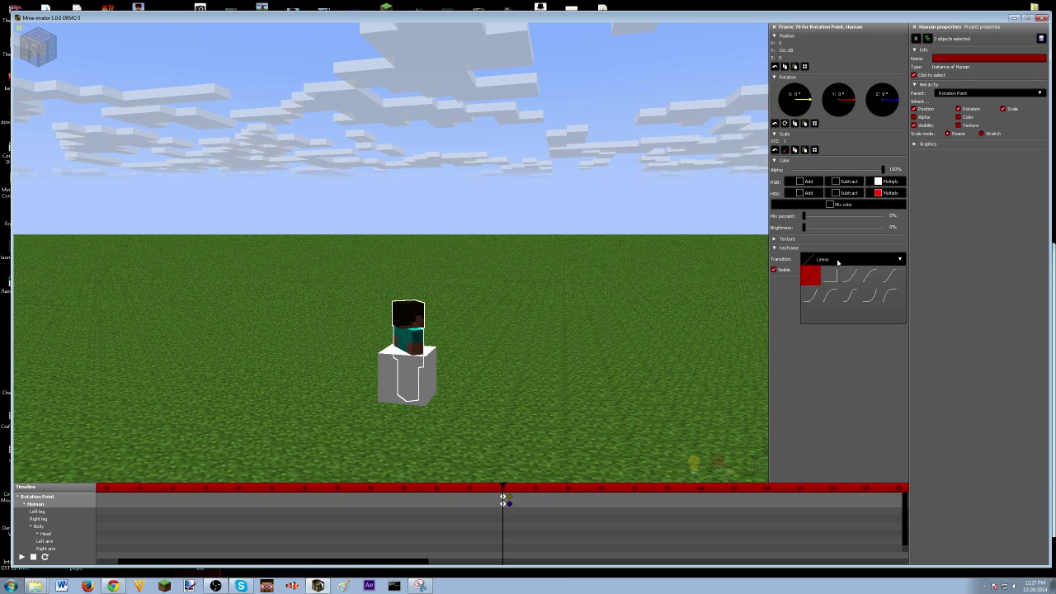
click(835, 261)
click(831, 261)
Play the animation across frames 70 and 71 to check the human and the Rotation Point at the handover
click(602, 324)
key(space)
click(602, 325)
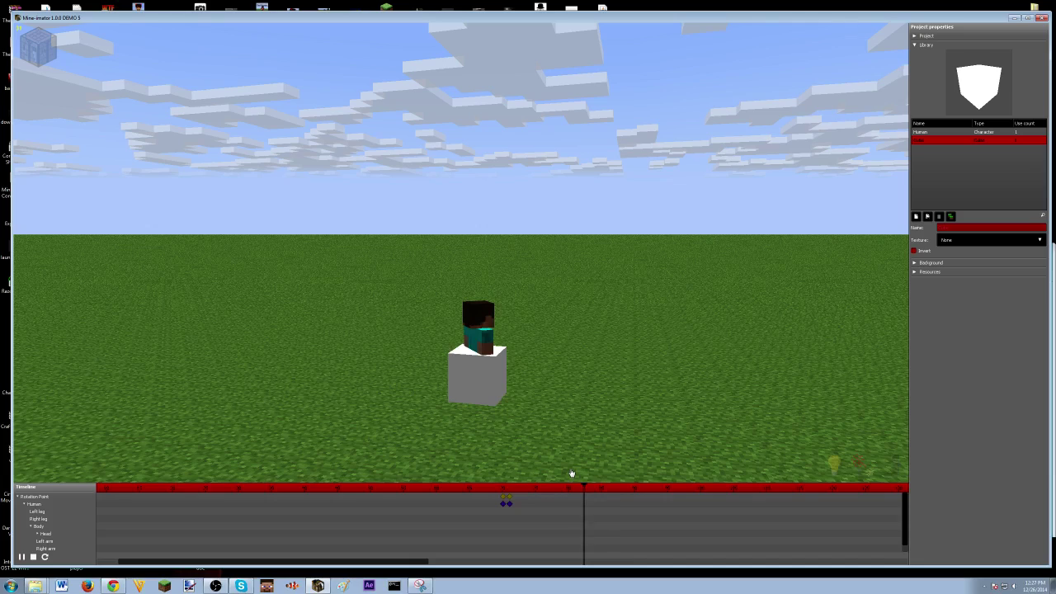
key(space)
click(503, 497)
drag(505, 429, 561, 417)
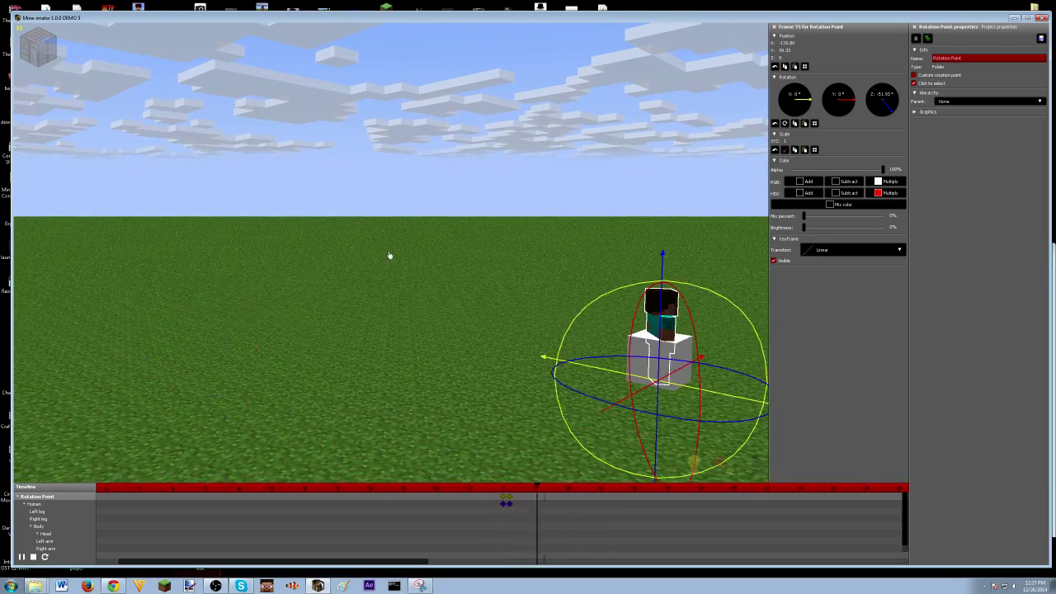
click(455, 299)
key(space)
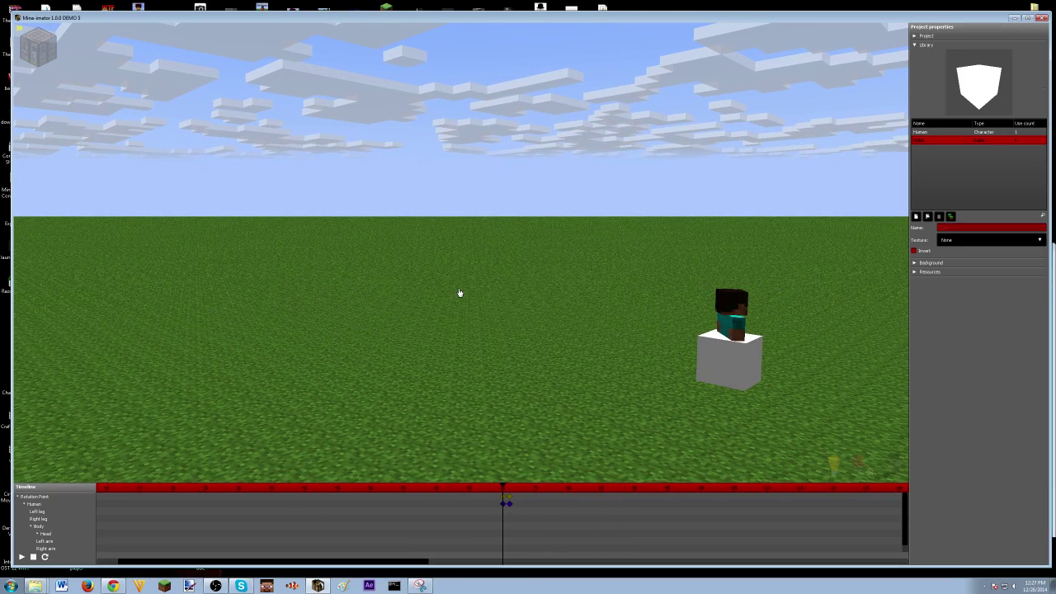
click(476, 496)
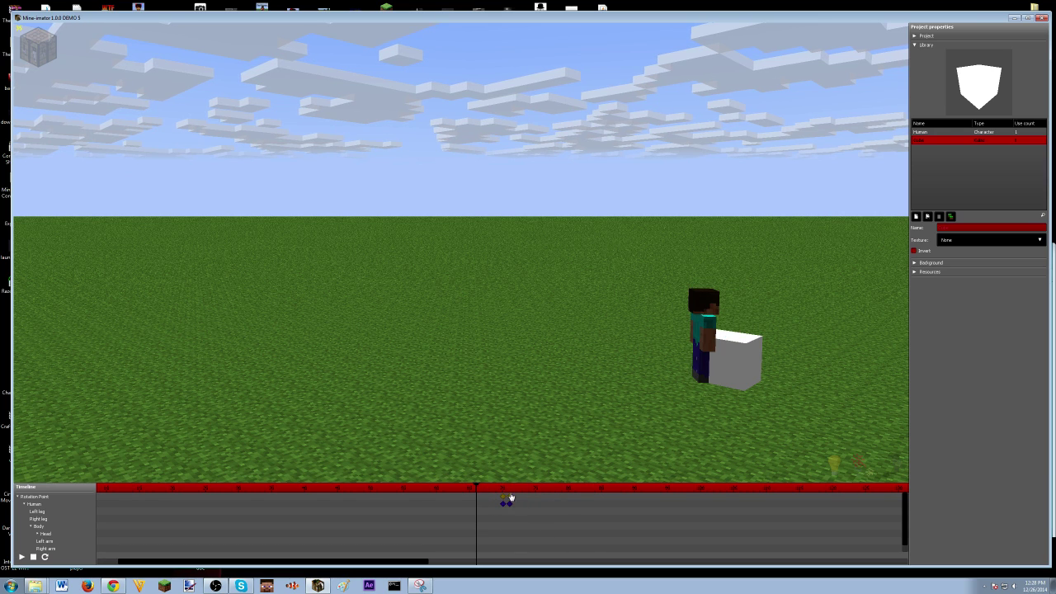
key(space)
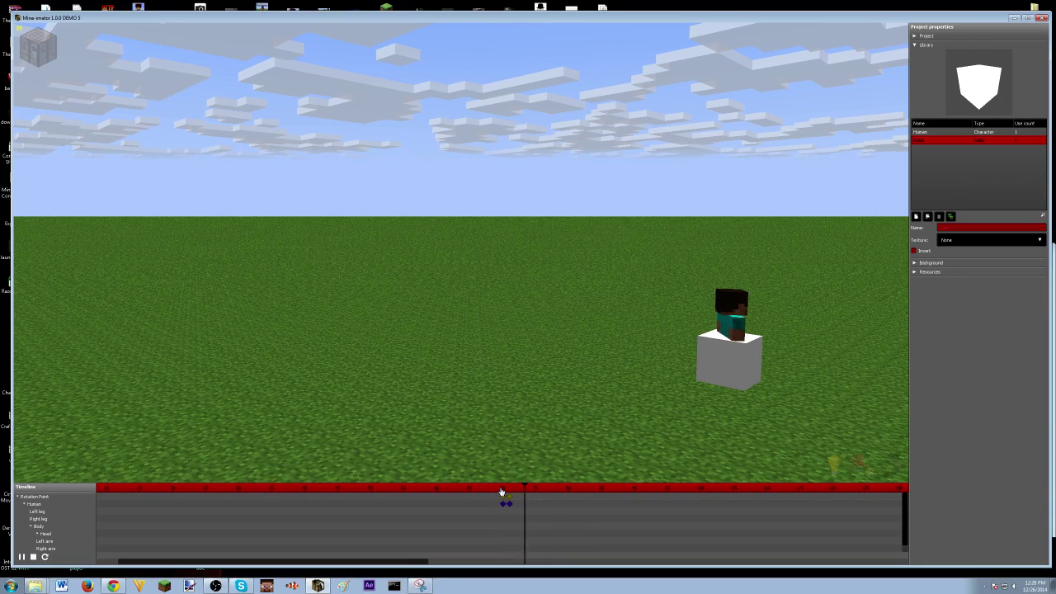
Copy the Rotation Point keyframe from frame 71 to frame 85 and rotate it around Z to about 45.71°
click(503, 493)
right_drag(541, 363, 552, 509)
key(w)
key(s)
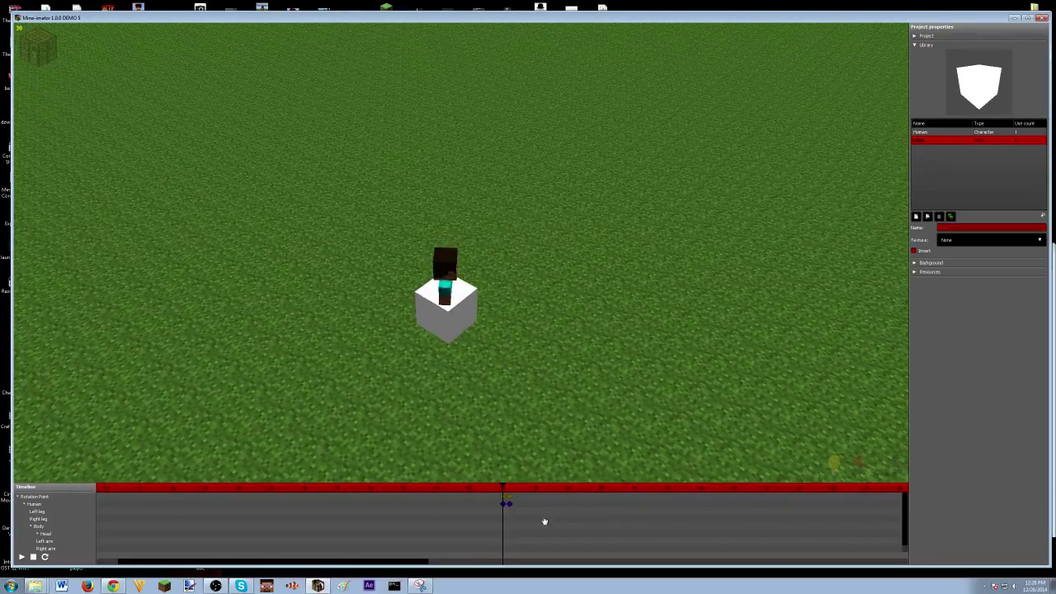
click(510, 500)
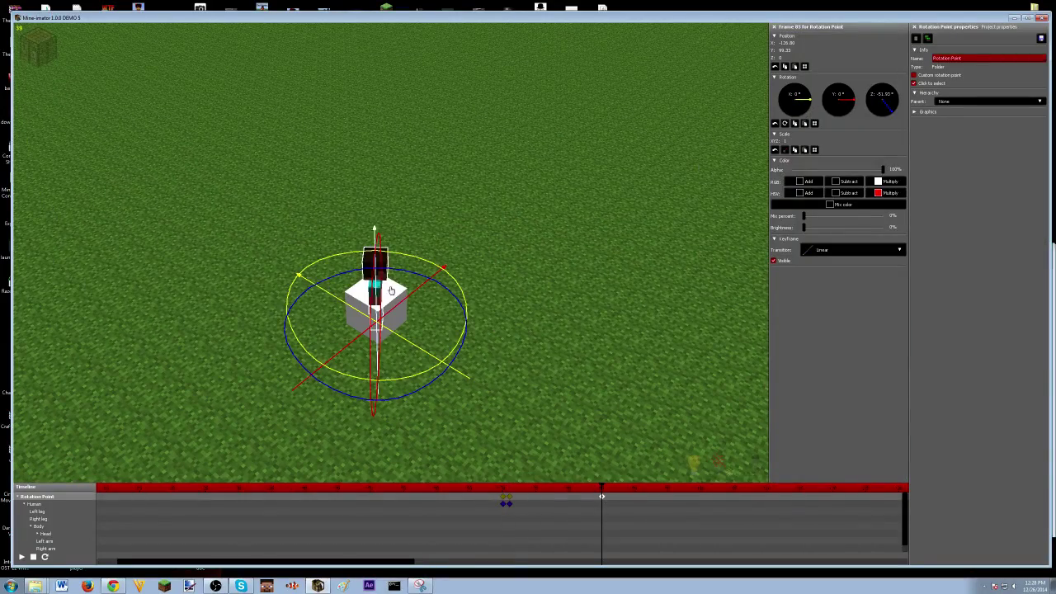
mouse_move(405, 273)
mouse_down()
mouse_move(301, 228)
mouse_move(253, 279)
mouse_up()
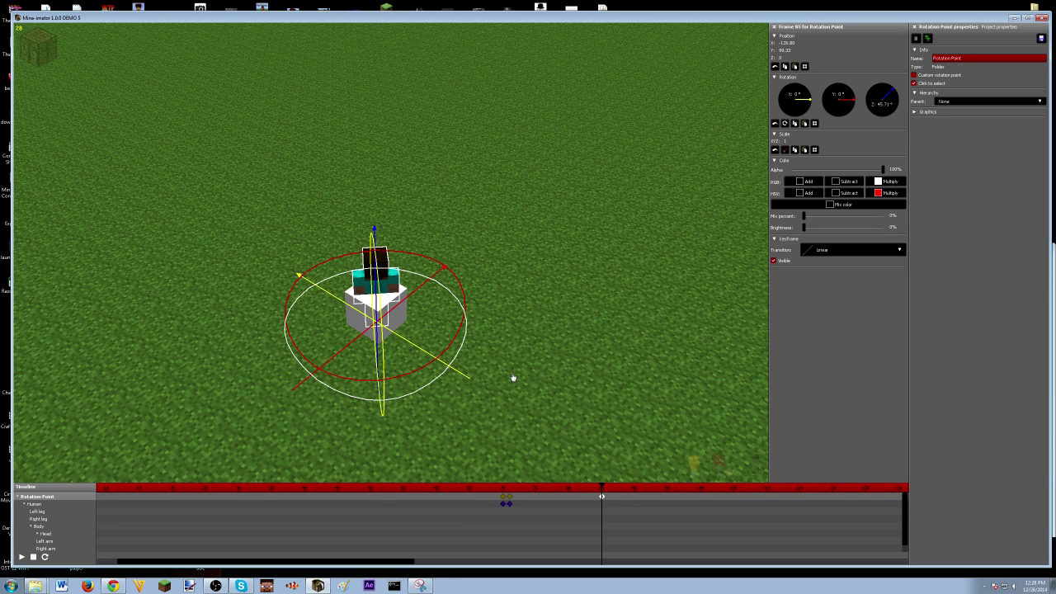
Add a Human keyframe at frame 85 and view the turned figure from another angle
click(602, 505)
key(d)
mouse_move(464, 216)
right_down()
mouse_move(446, 218)
mouse_move(464, 216)
right_up()
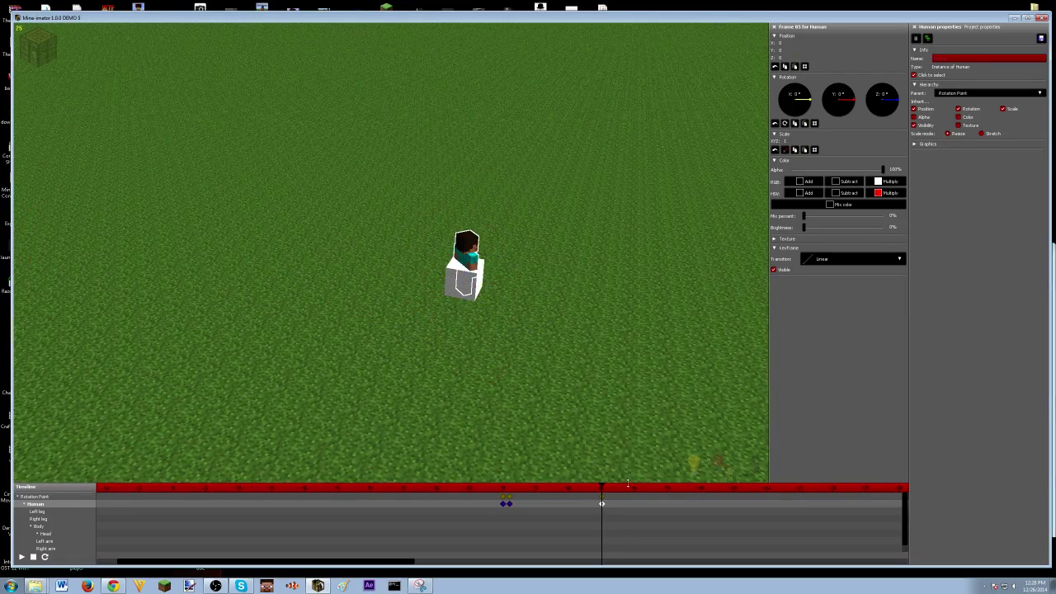
Move the turned Rotation Point keyframe from frame 85 to frame 71 and delete the unturned keyframe it replaces
click(603, 498)
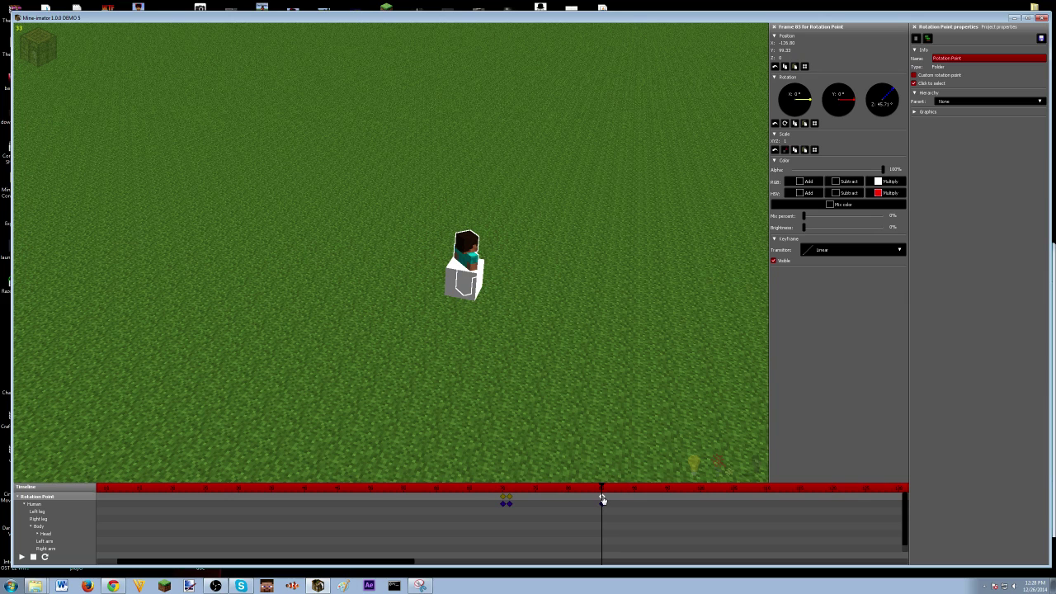
drag(520, 495, 511, 501)
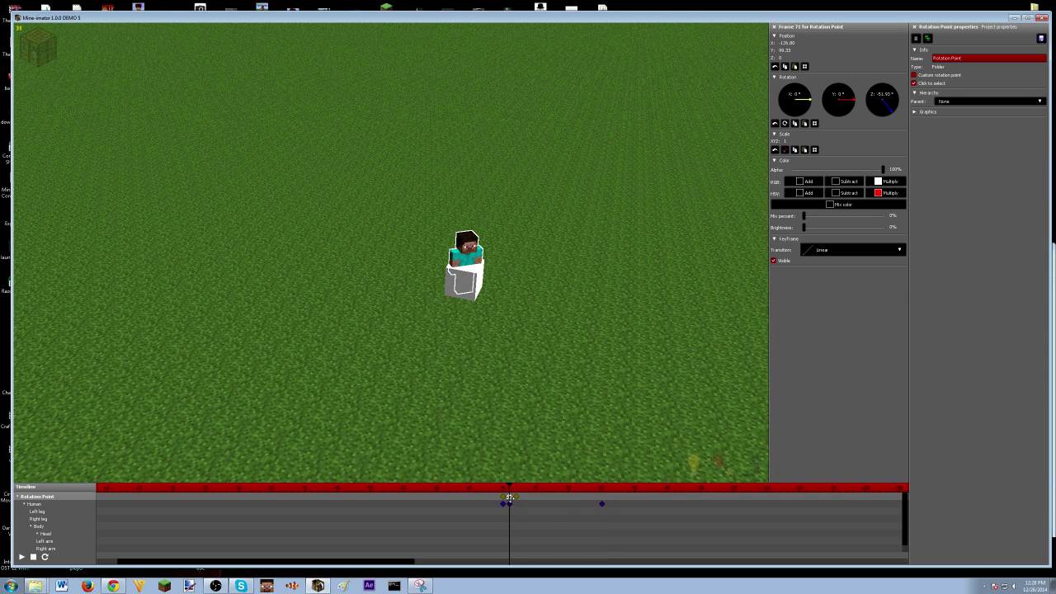
click(517, 501)
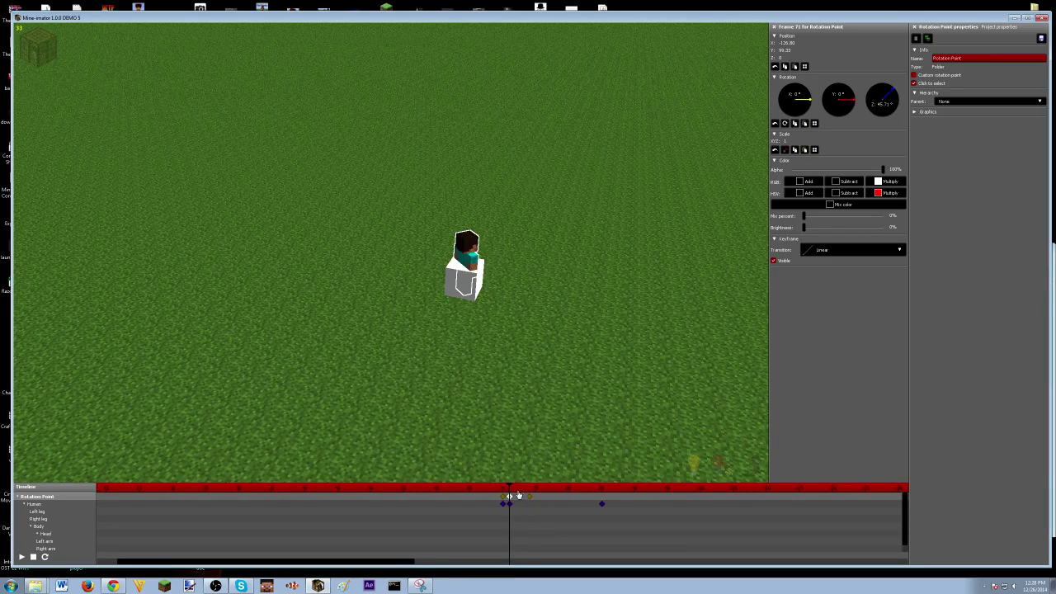
click(530, 496)
key(Delete)
mouse_move(533, 490)
mouse_down()
mouse_move(488, 489)
mouse_move(518, 490)
mouse_up()
Move the human forward along its Y axis to about 191.3 in its keyframe at frame 85
click(601, 503)
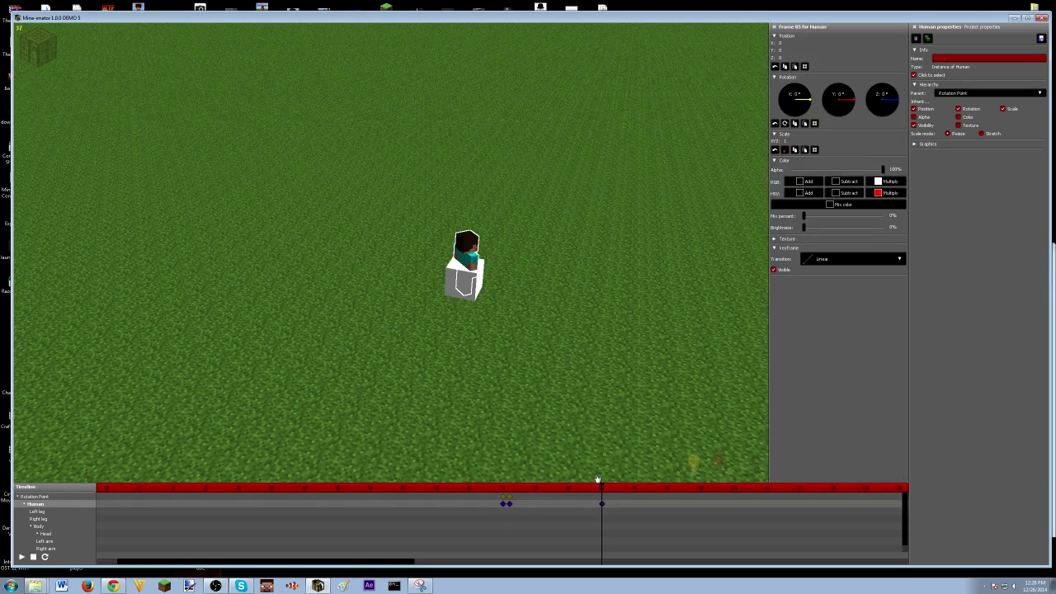
drag(444, 302, 552, 258)
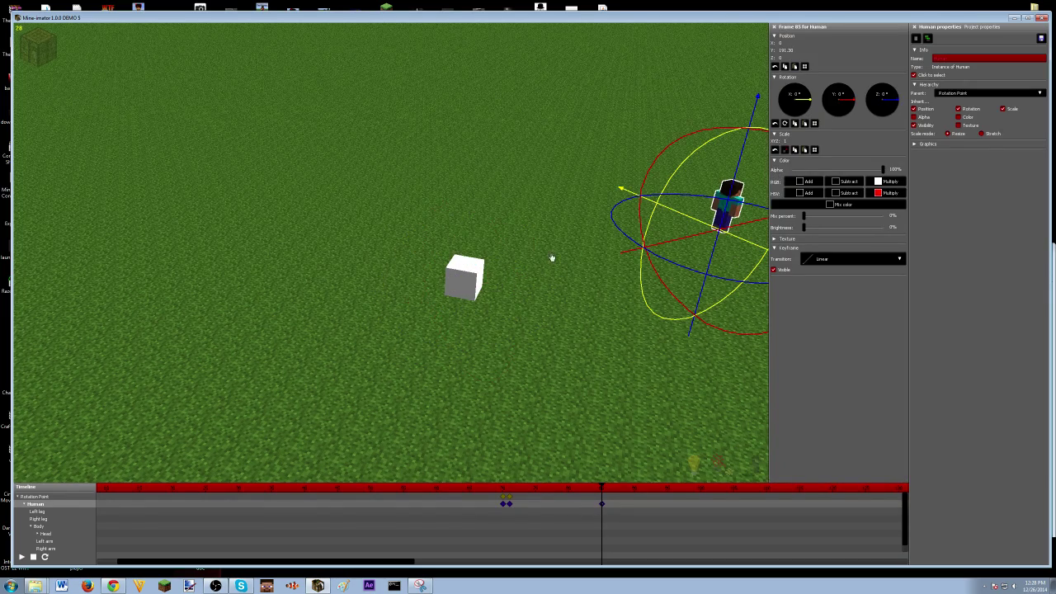
Play the animation from before frame 70 to check that the human walks, turns at the cube and walks on
click(565, 497)
click(509, 498)
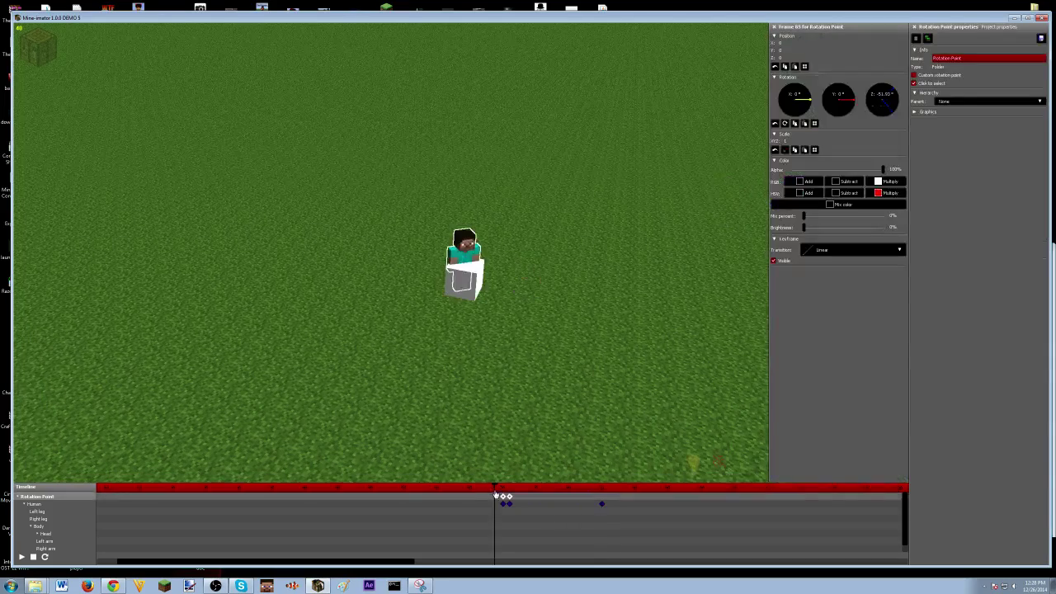
key(space)
click(440, 158)
key(space)
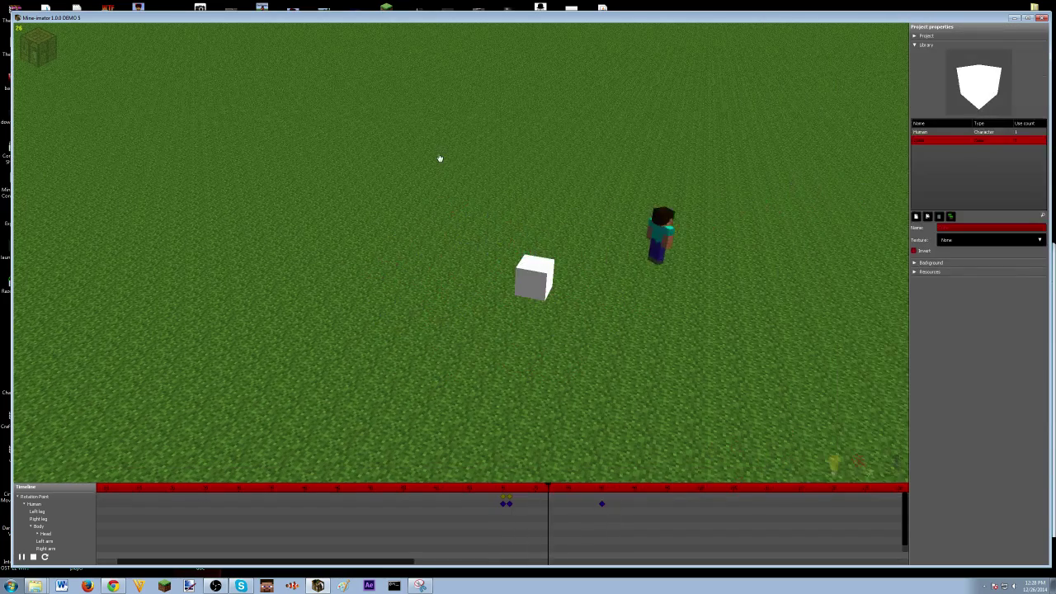
click(396, 490)
key(space)
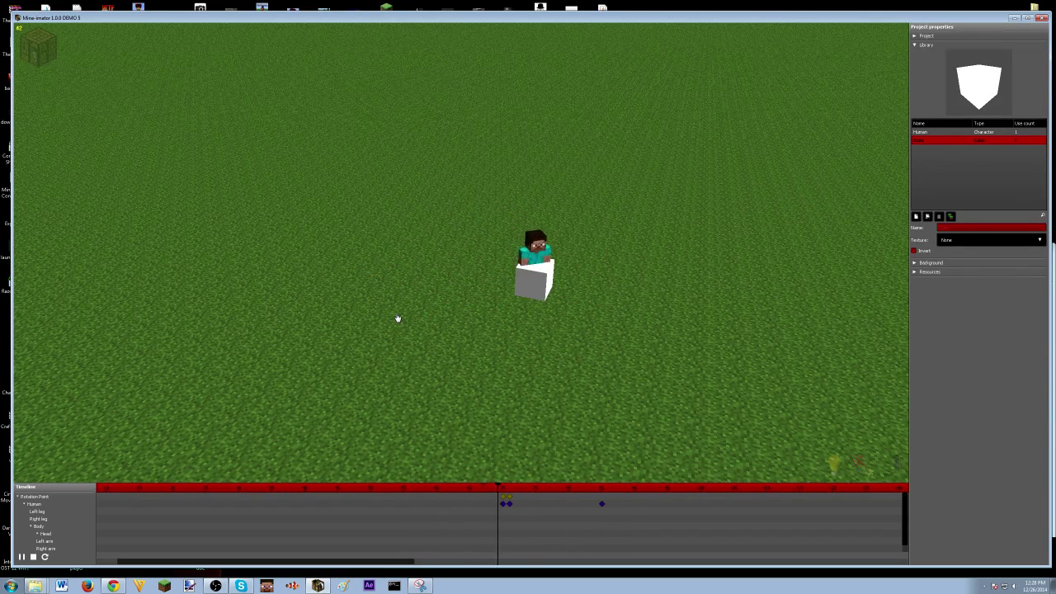
key(space)
Delete the marker cube from the scene and remove it from the library
key(w)
right_drag(403, 216, 429, 239)
key(s)
click(459, 254)
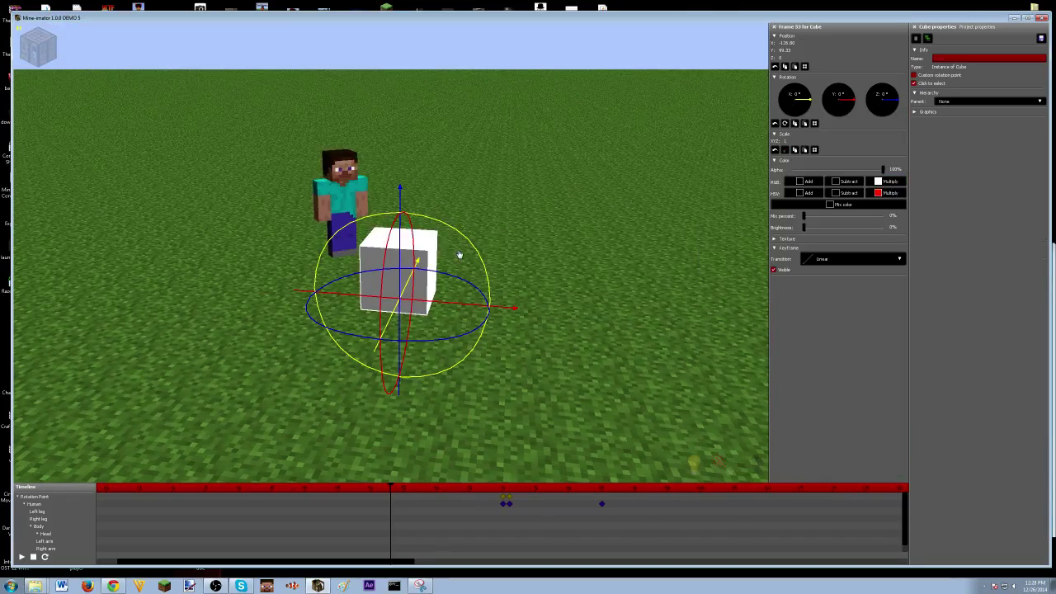
click(914, 38)
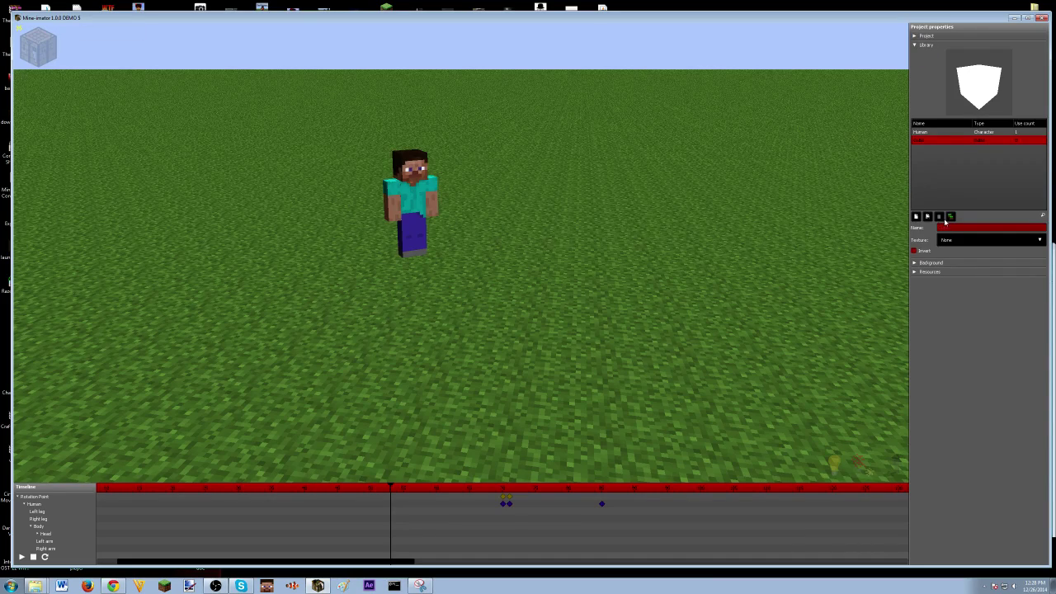
click(940, 216)
Select all Rotation Point and Human keyframes and delete both objects from the timeline
key(space)
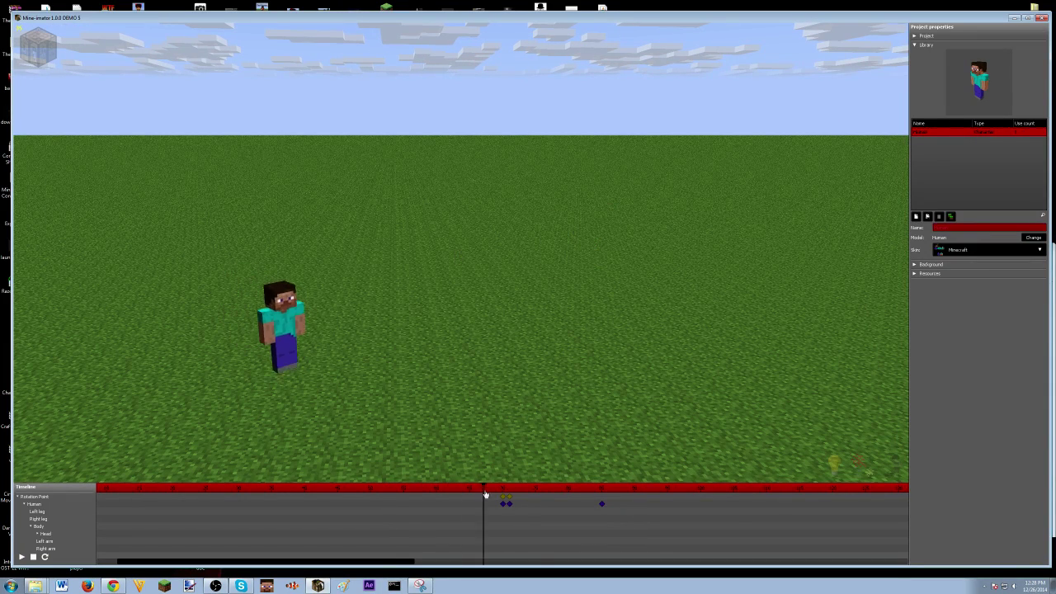
click(537, 517)
mouse_move(539, 517)
mouse_down()
mouse_move(467, 513)
mouse_move(563, 513)
mouse_up()
mouse_move(697, 524)
mouse_down()
mouse_move(156, 448)
mouse_move(92, 459)
mouse_move(137, 464)
mouse_move(104, 509)
mouse_move(97, 503)
mouse_up()
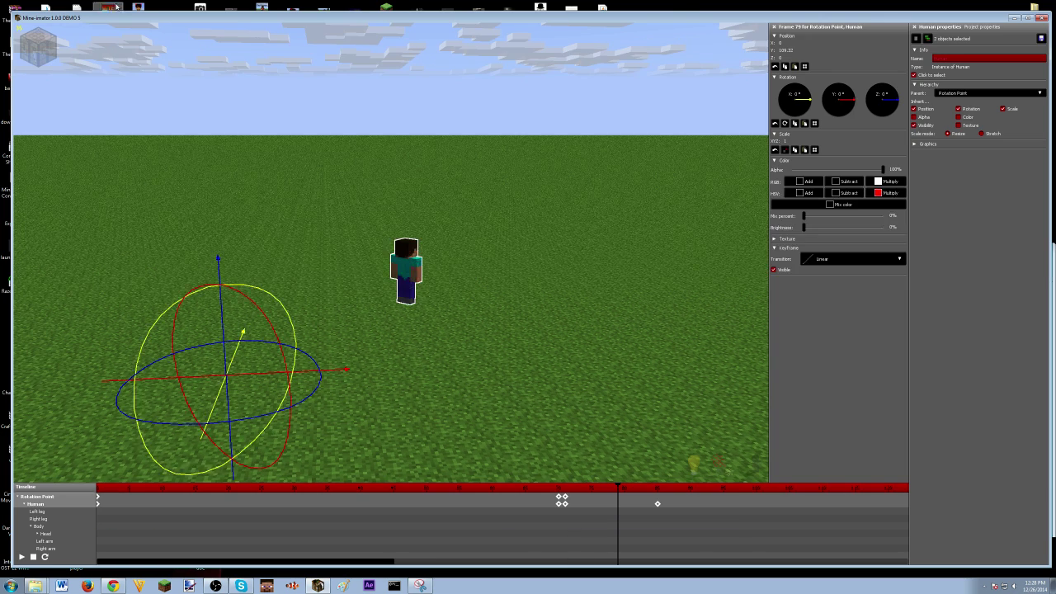
click(785, 67)
click(917, 39)
right_drag(423, 224, 423, 163)
mouse_move(71, 59)
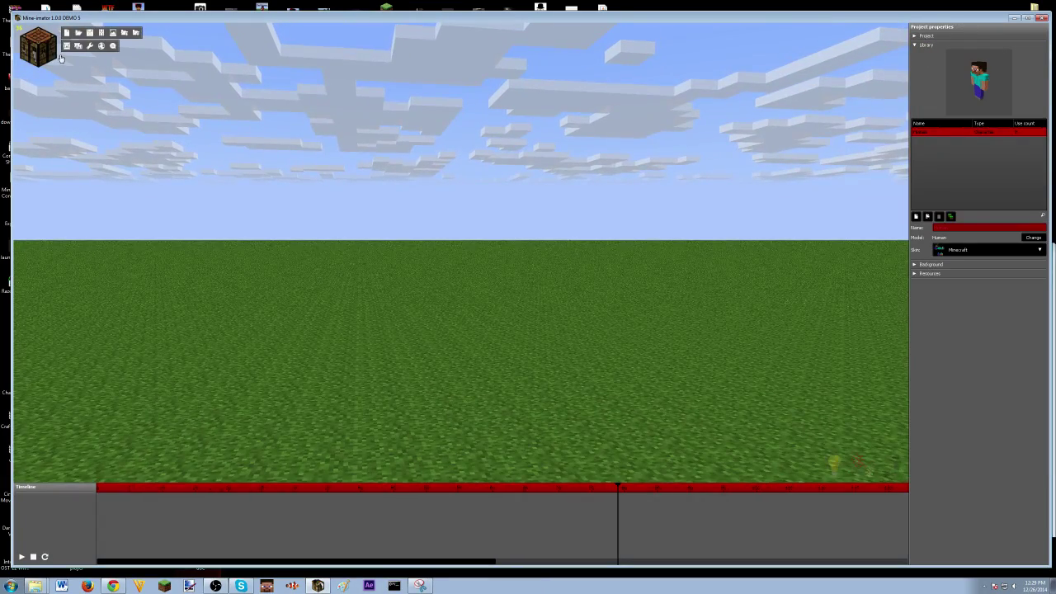
Create a new human in the scene from the library and add a keyframe for it at frame 79
click(928, 217)
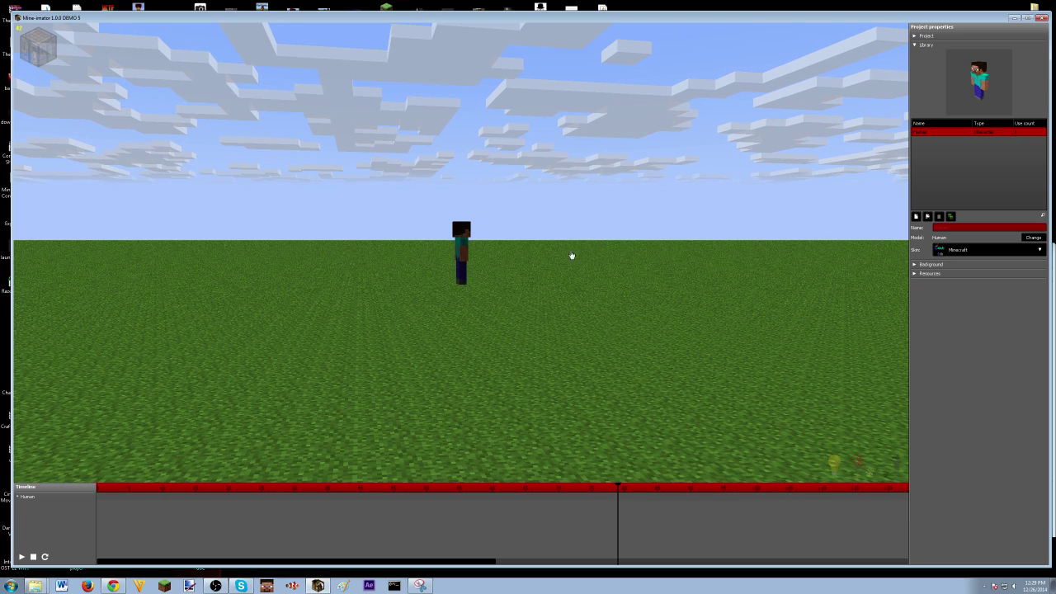
click(460, 255)
drag(791, 49, 790, 50)
click(614, 138)
right_drag(613, 139, 577, 136)
key(w)
key(w)
right_drag(461, 252, 487, 257)
key(q)
key(s)
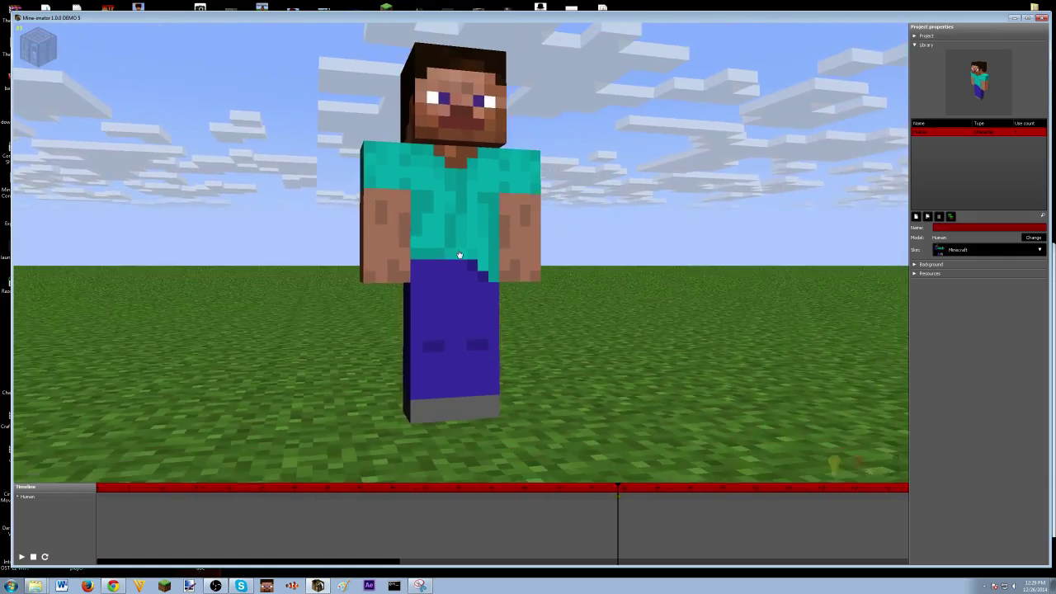
Select the human's body and the whole human in turn to compare their controls
click(423, 219)
click(420, 240)
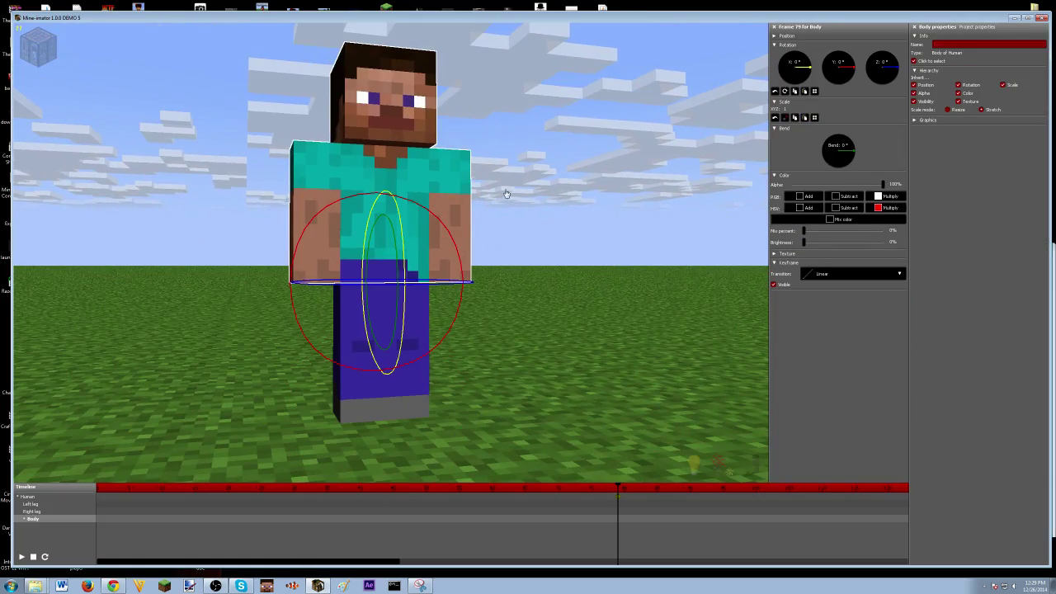
click(509, 171)
drag(509, 171, 418, 257)
click(451, 214)
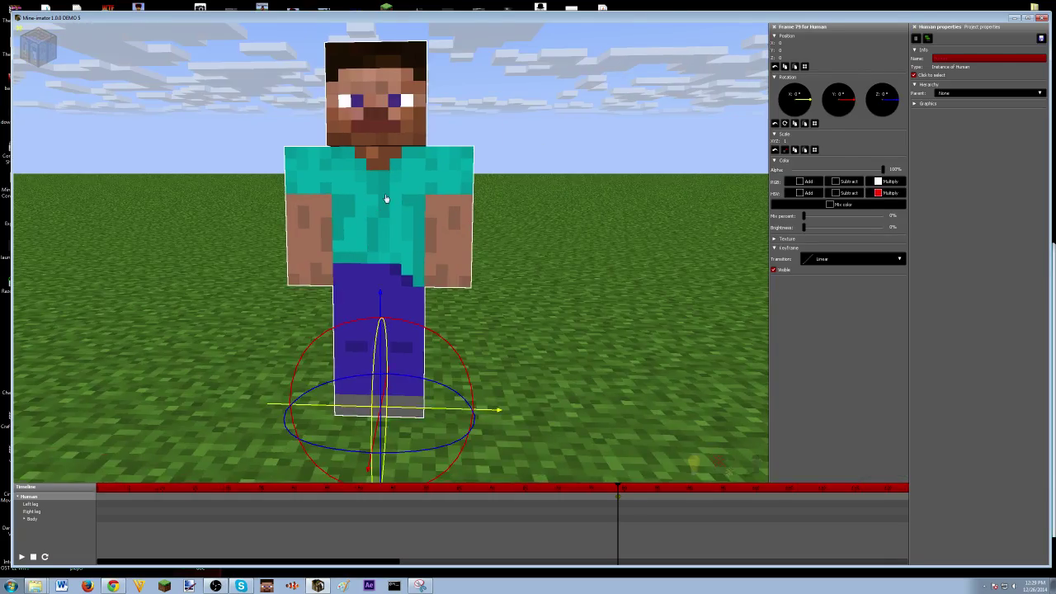
Select the human's body, left leg and right leg together
click(387, 199)
key(d)
right_drag(387, 199, 333, 174)
key(w)
key(q)
key(s)
key(s)
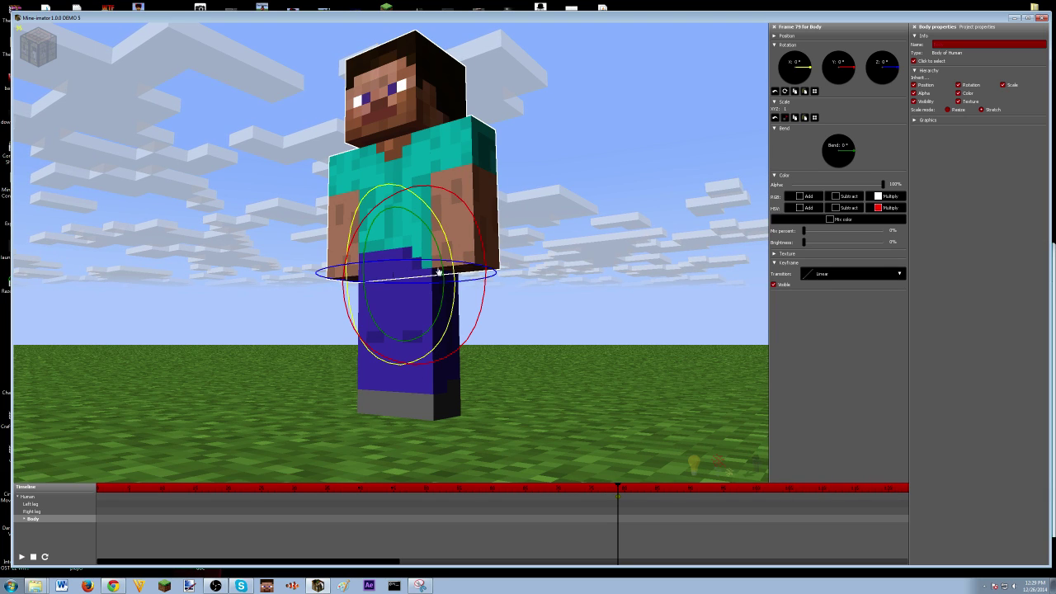
shift+click(421, 311)
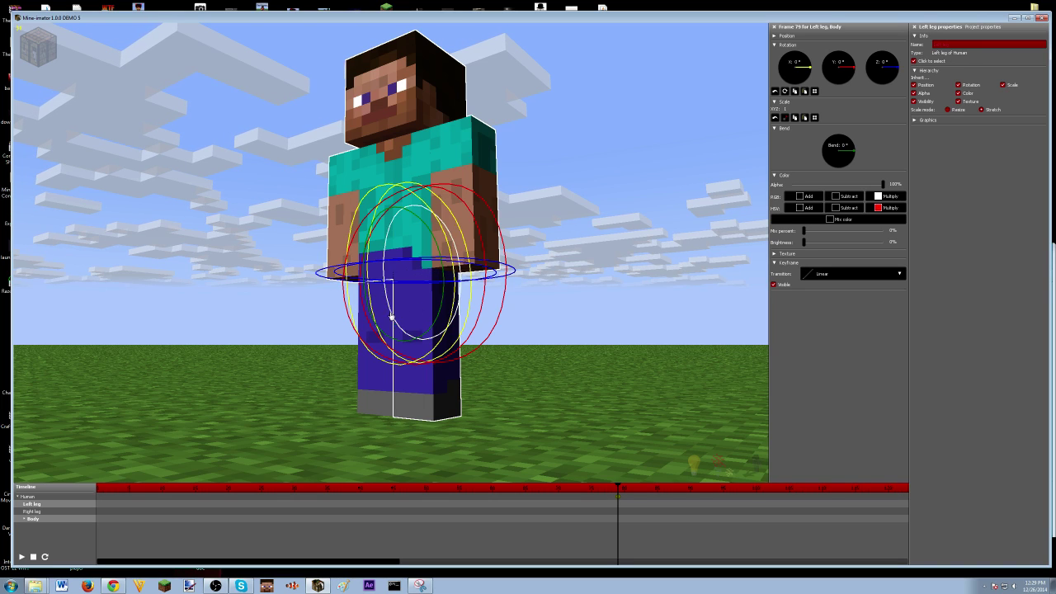
shift+click(380, 314)
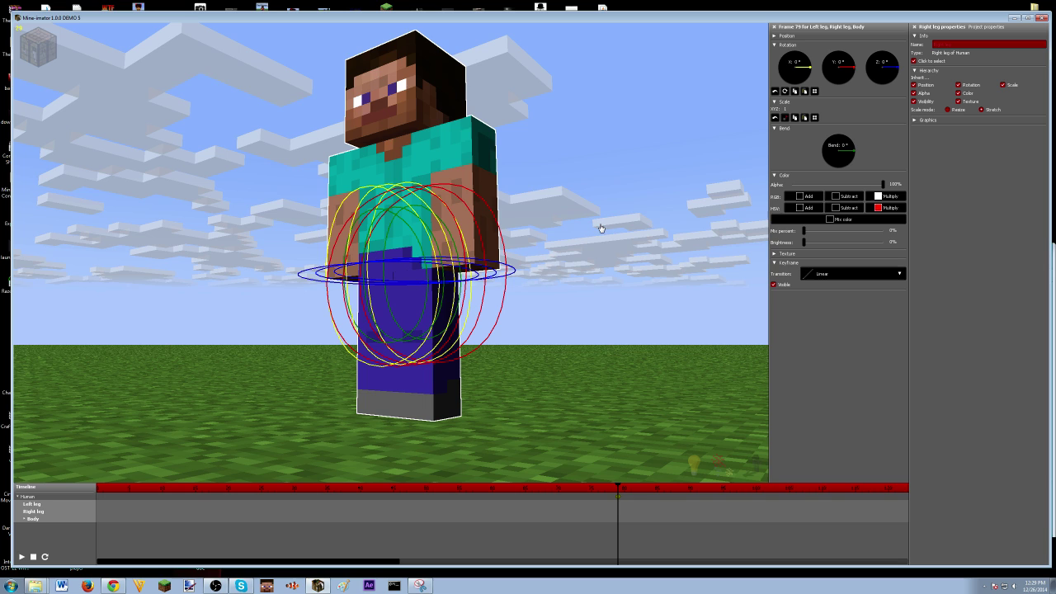
Show the position controls for the selected body and legs
click(791, 37)
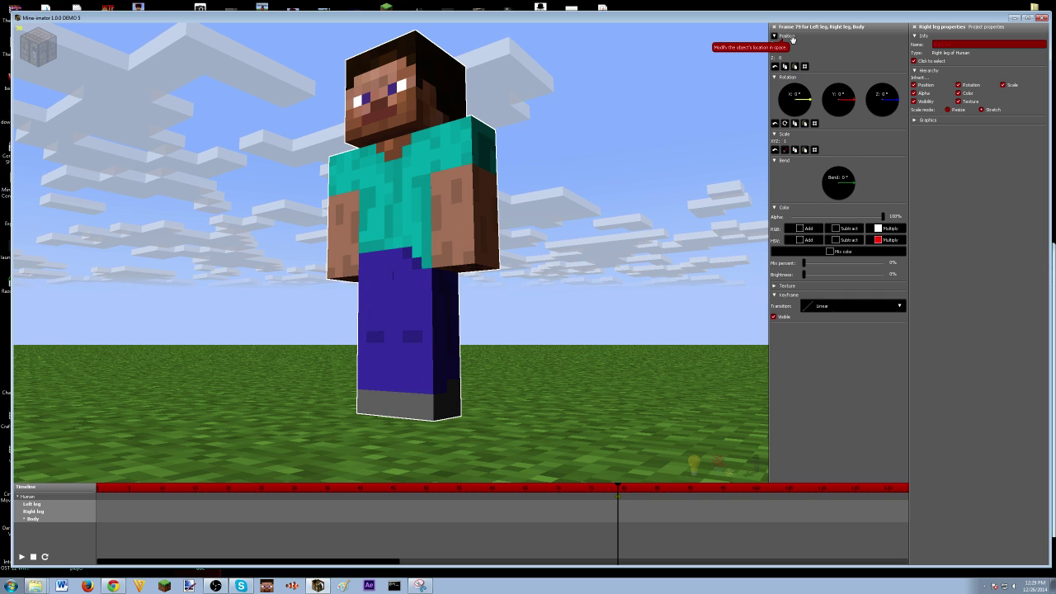
click(789, 37)
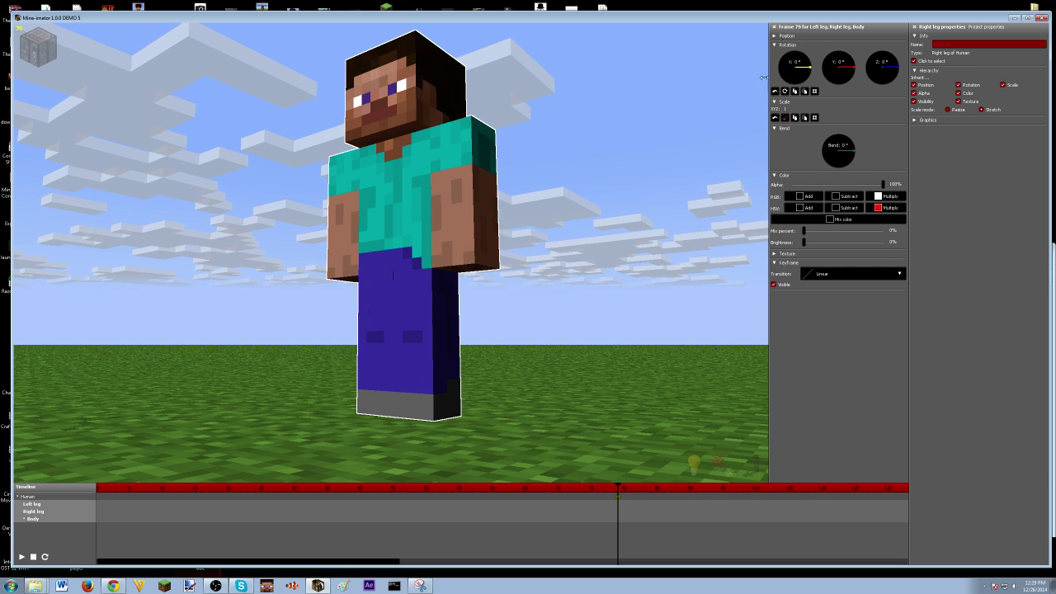
click(775, 37)
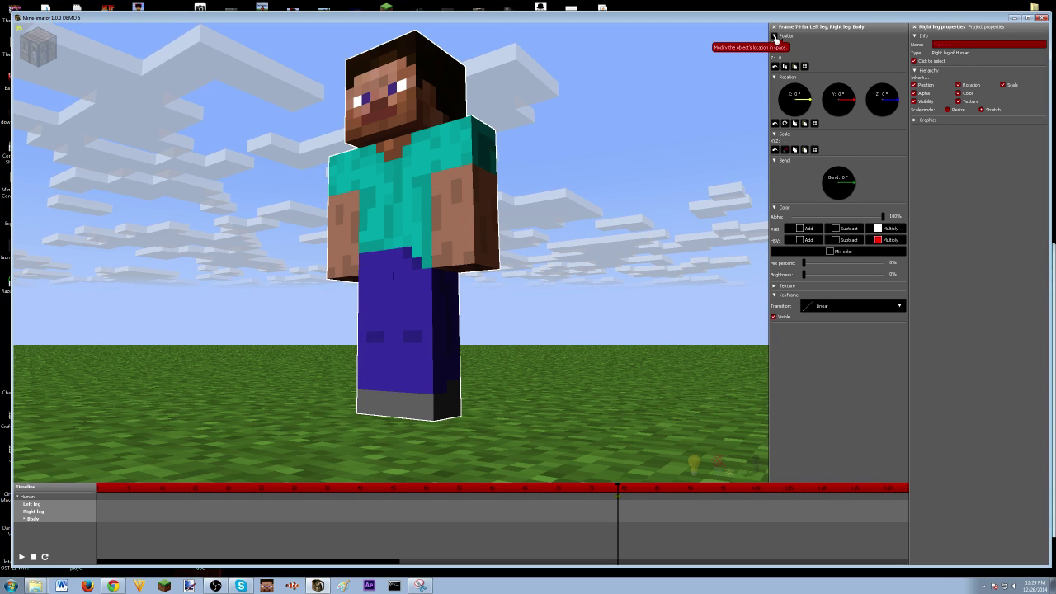
mouse_move(438, 223)
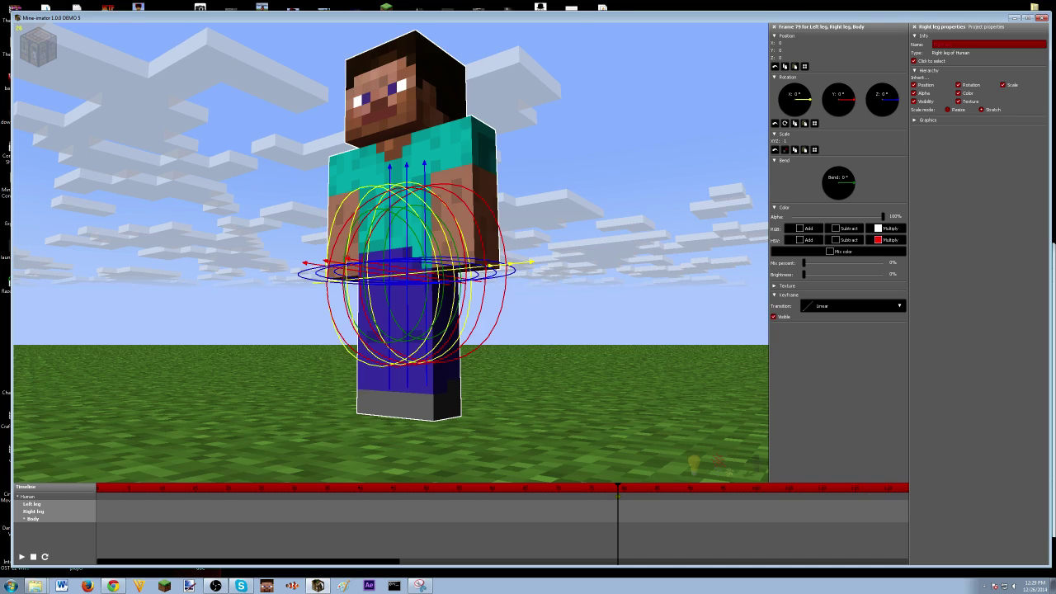
Lower the selected body and both legs together to Z -12, then deselect them
key(w)
right_drag(391, 253, 392, 282)
key(q)
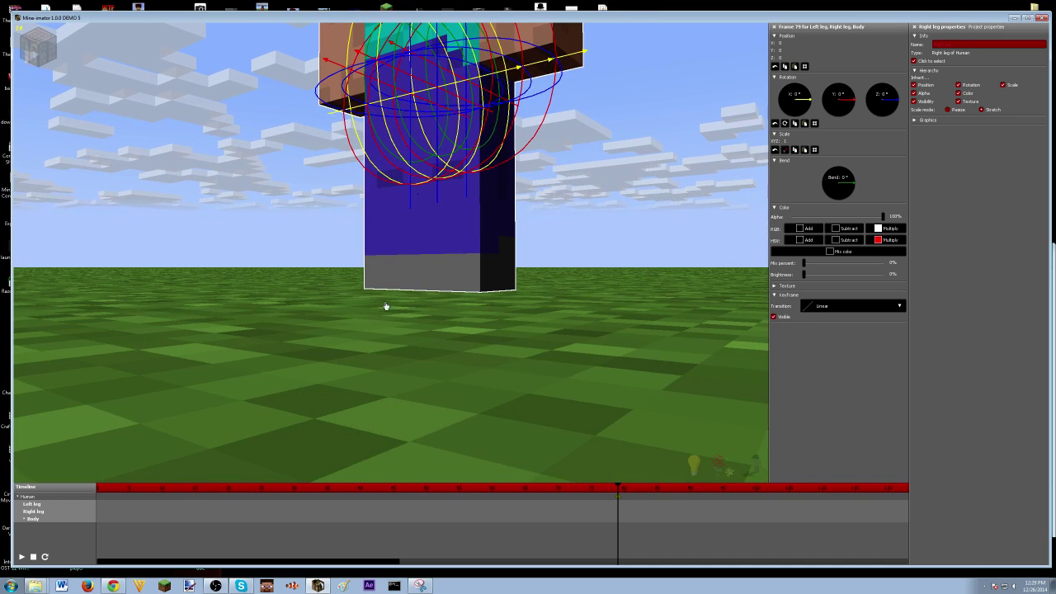
scroll(426, 258, down, 5)
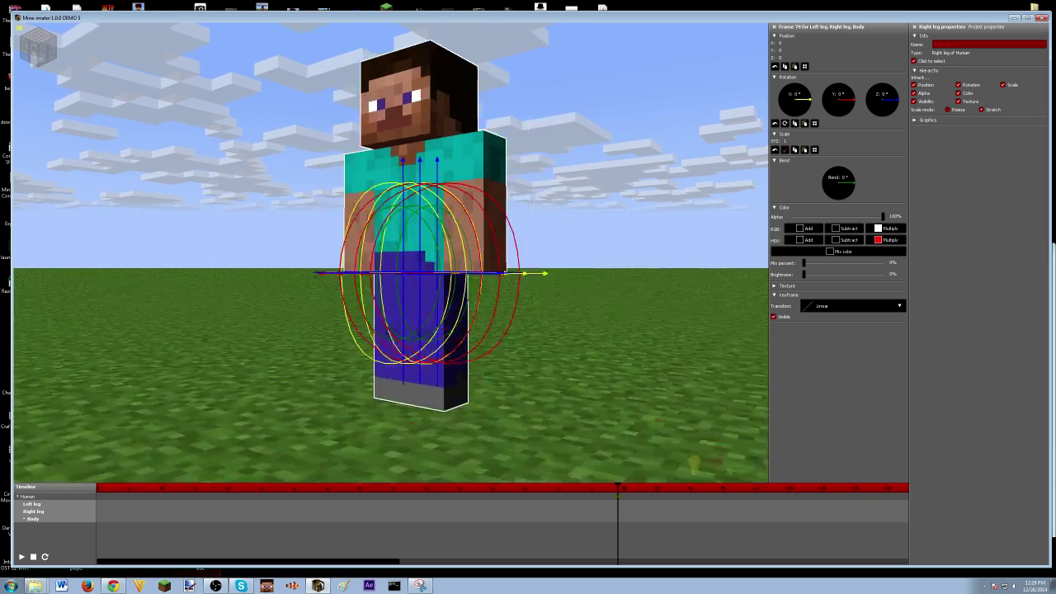
drag(416, 249, 419, 357)
click(536, 288)
click(510, 328)
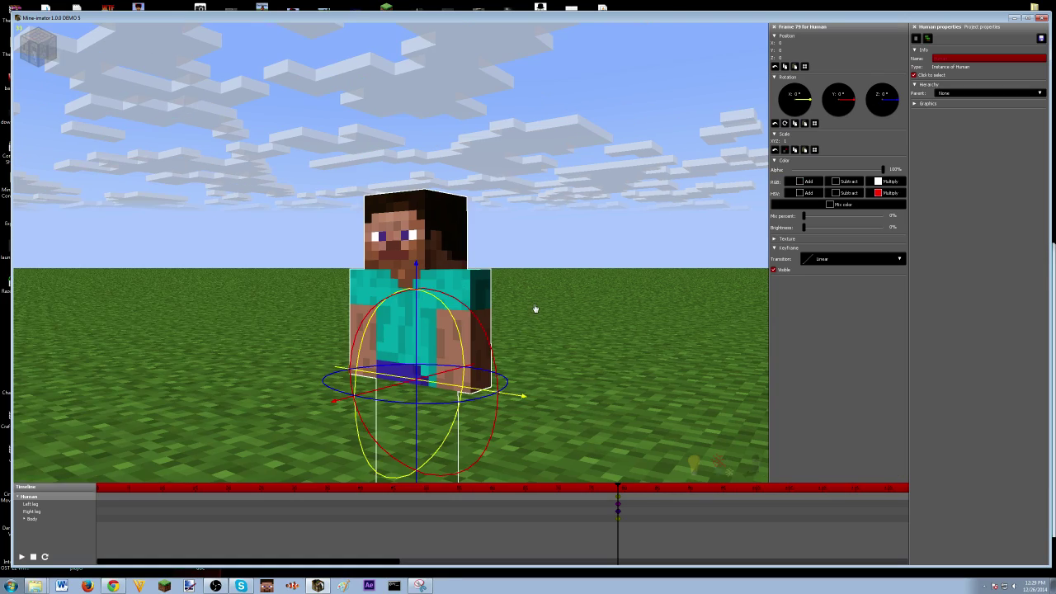
Reselect the body and both legs and lower them together further, bringing the human's pivot up its torso
right_drag(535, 308, 535, 309)
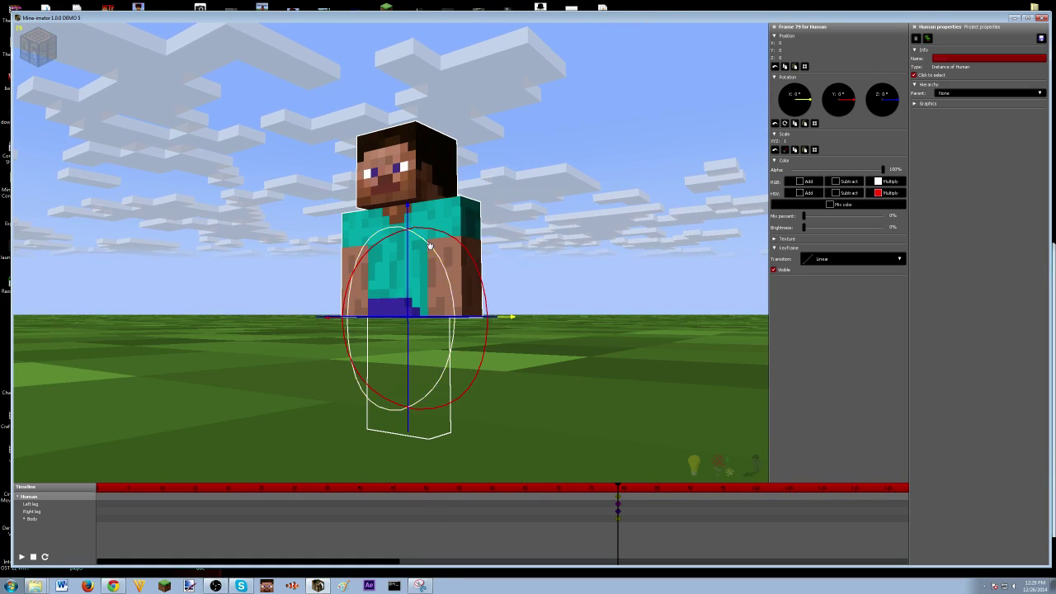
right_drag(429, 246, 409, 272)
click(385, 260)
shift+click(398, 263)
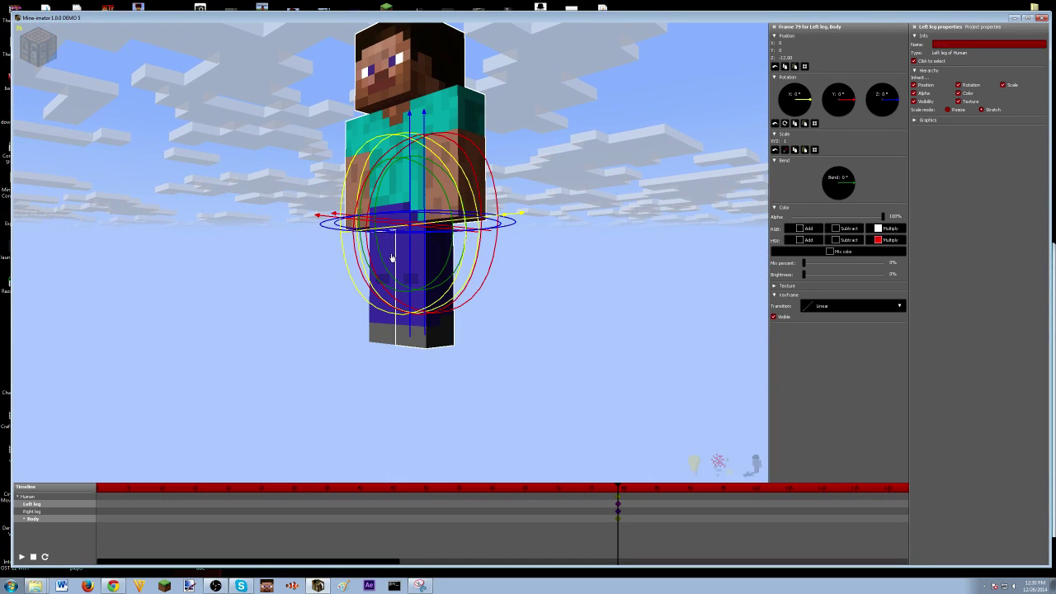
shift+click(392, 258)
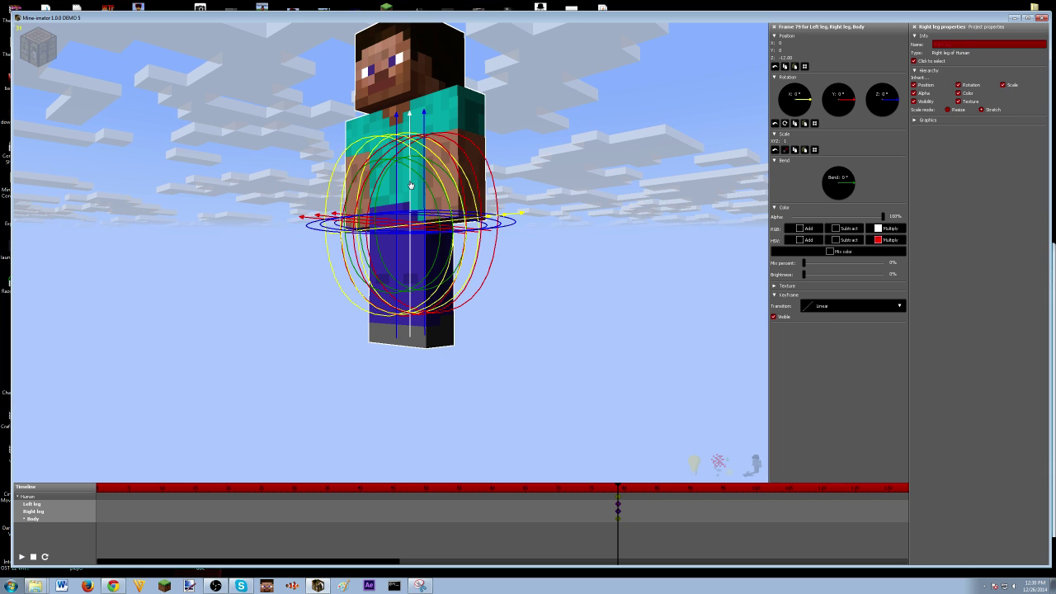
right_drag(408, 272, 409, 256)
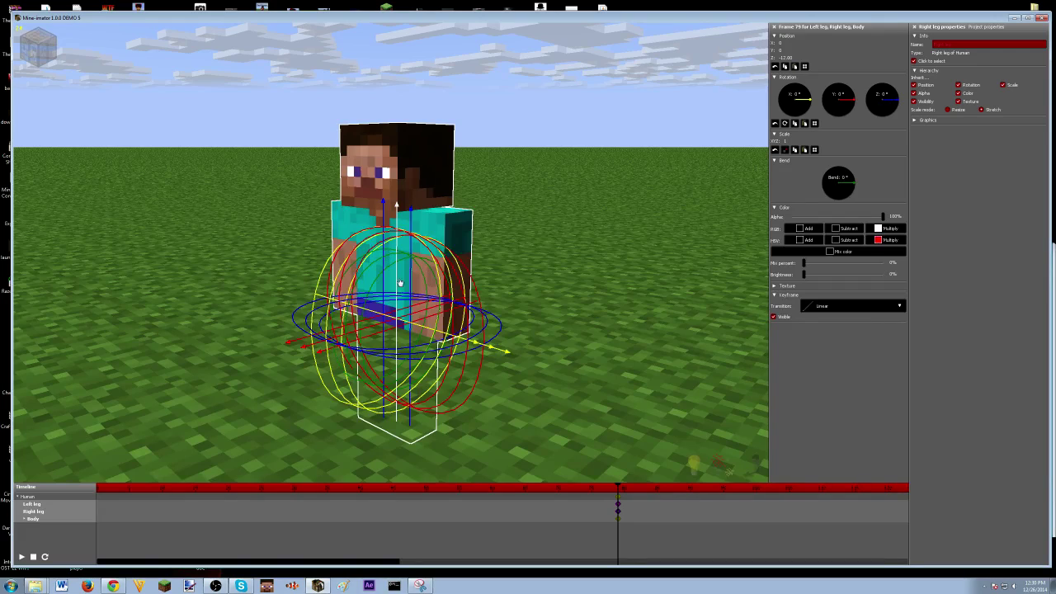
drag(398, 272, 404, 322)
click(572, 285)
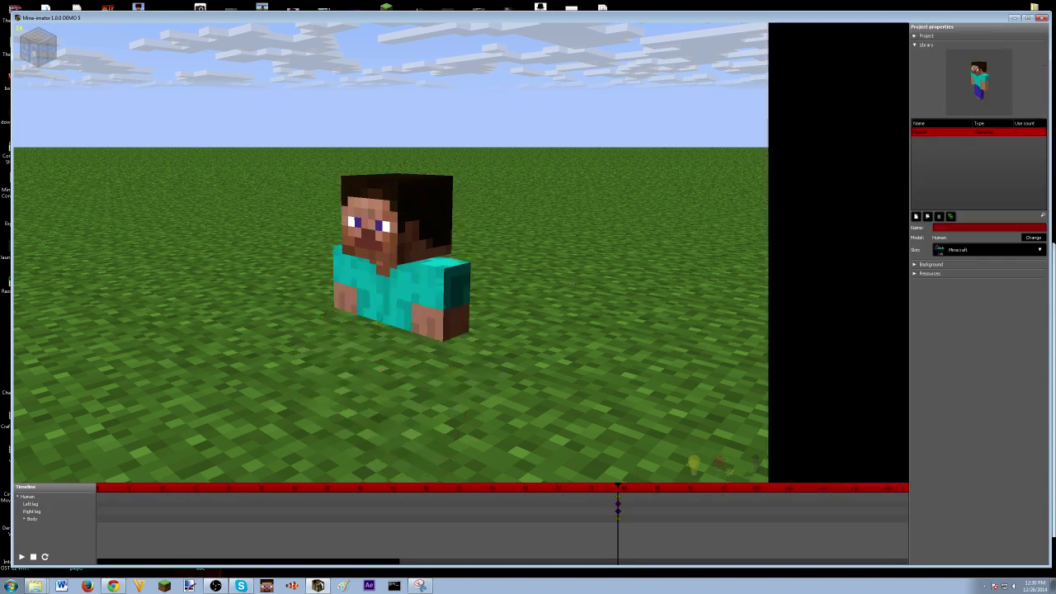
Raise the whole human to about Z 16.71 so its feet stand on the ground
right_drag(572, 284, 467, 261)
click(551, 317)
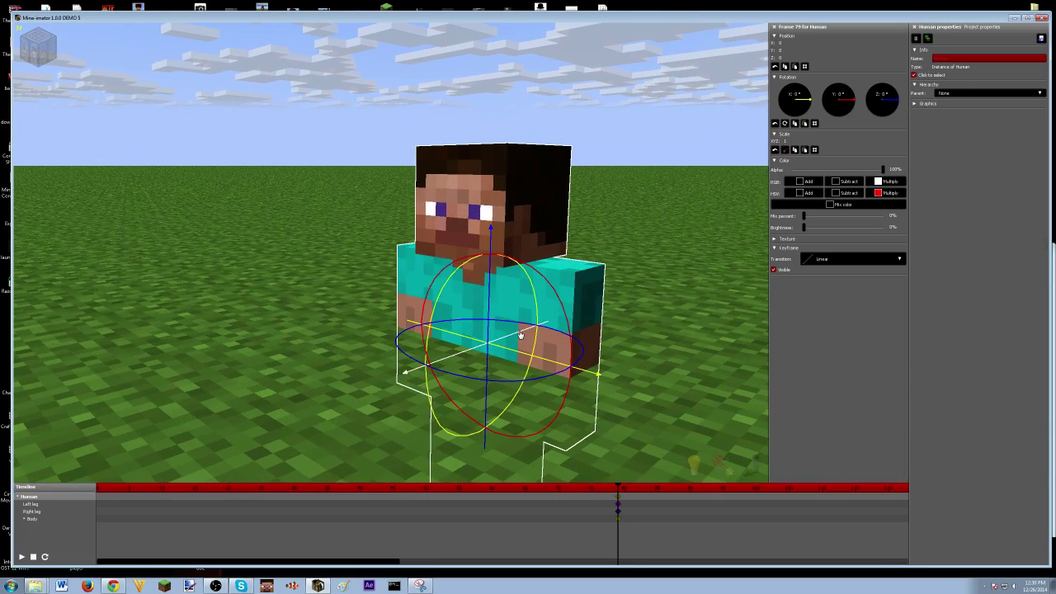
right_drag(523, 333, 561, 318)
key(e)
key(s)
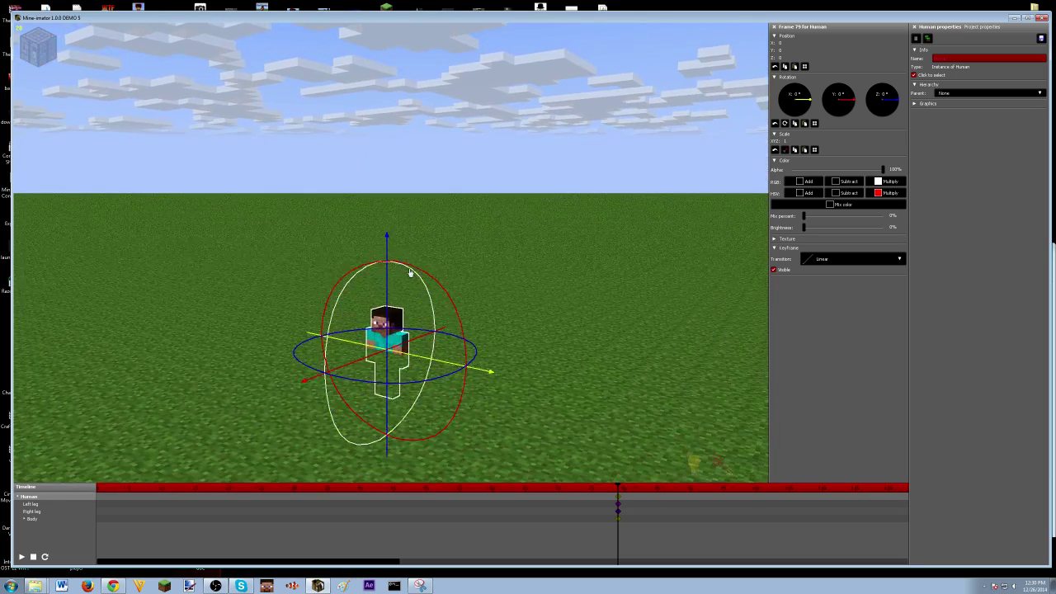
mouse_move(410, 274)
mouse_down()
mouse_move(325, 255)
mouse_move(366, 441)
mouse_move(439, 293)
mouse_move(432, 250)
mouse_move(390, 301)
mouse_move(392, 256)
mouse_move(413, 254)
mouse_up()
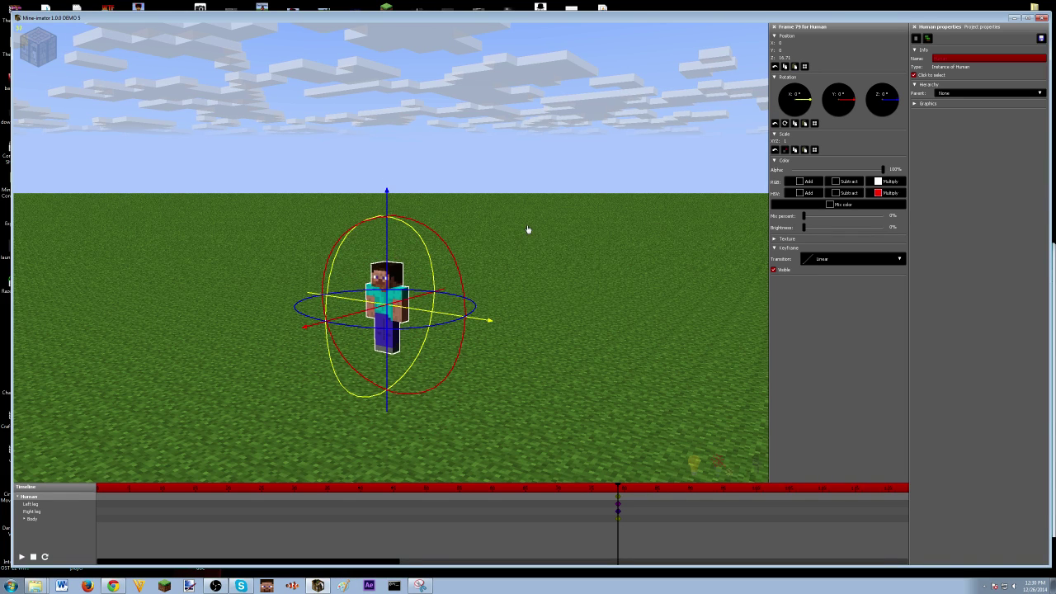
click(527, 225)
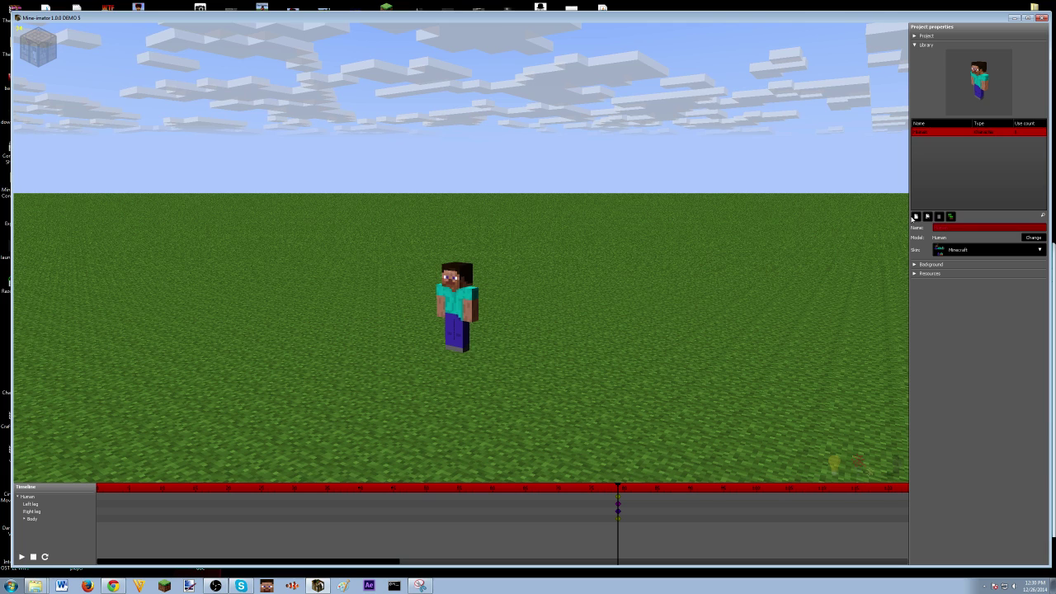
Create a second human and move it along the X axis to about 57.97, beside the first one
click(36, 58)
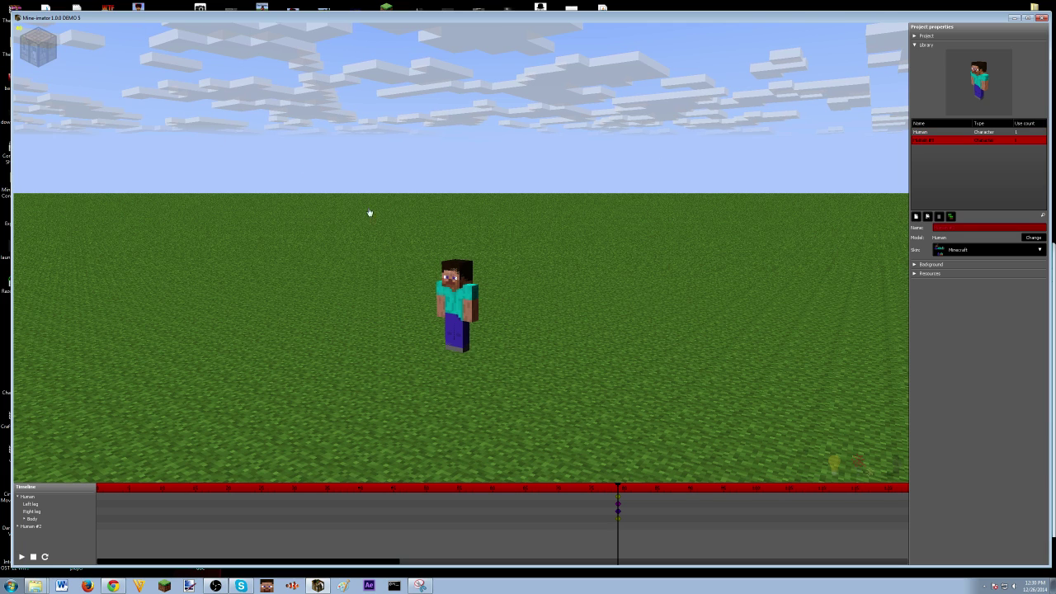
click(459, 275)
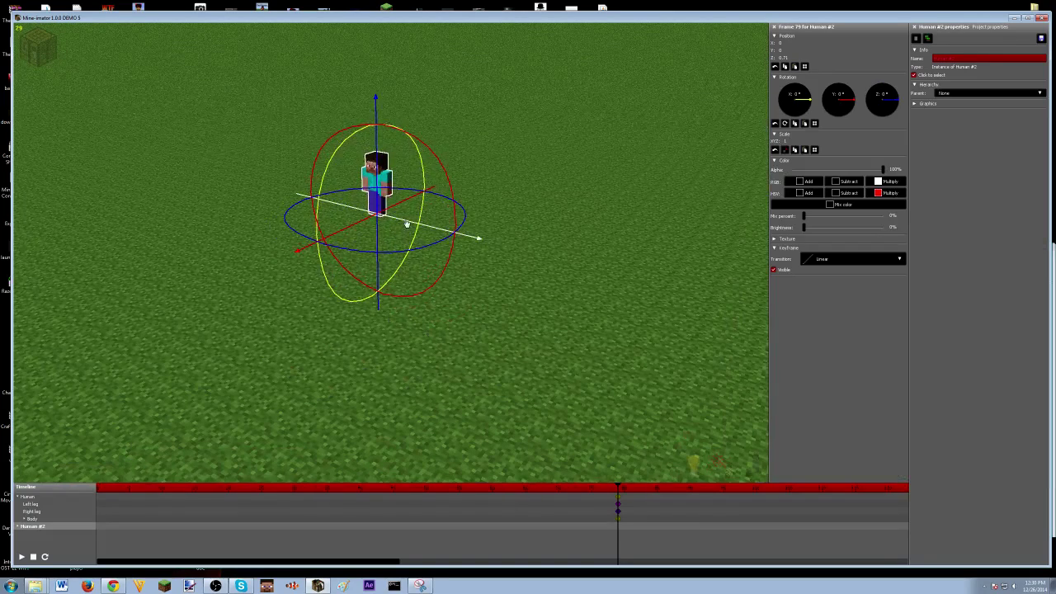
drag(407, 224, 483, 239)
right_click(802, 51)
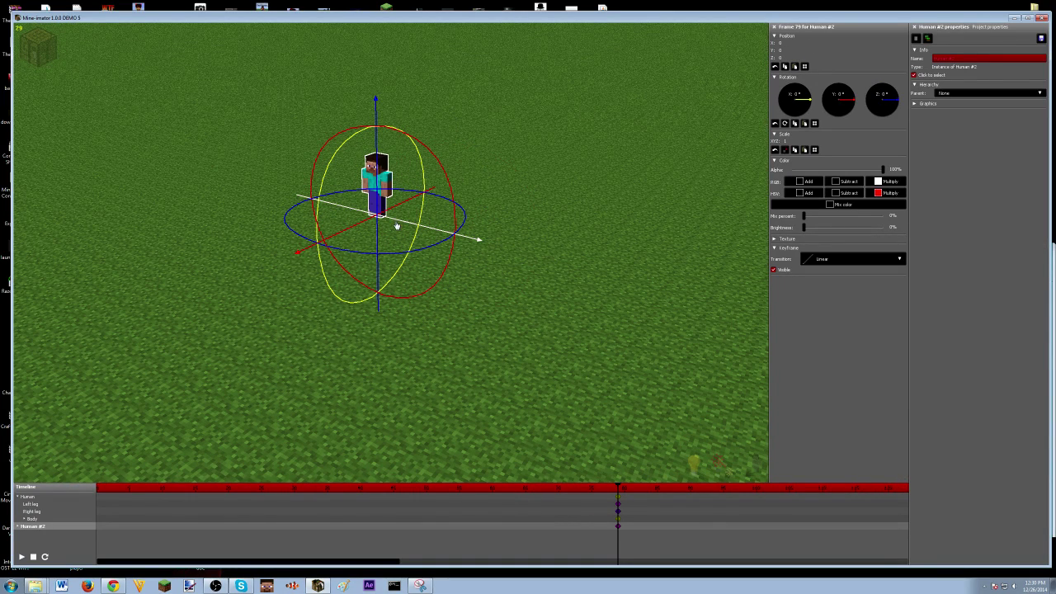
drag(397, 225, 497, 242)
click(409, 134)
drag(408, 135, 404, 82)
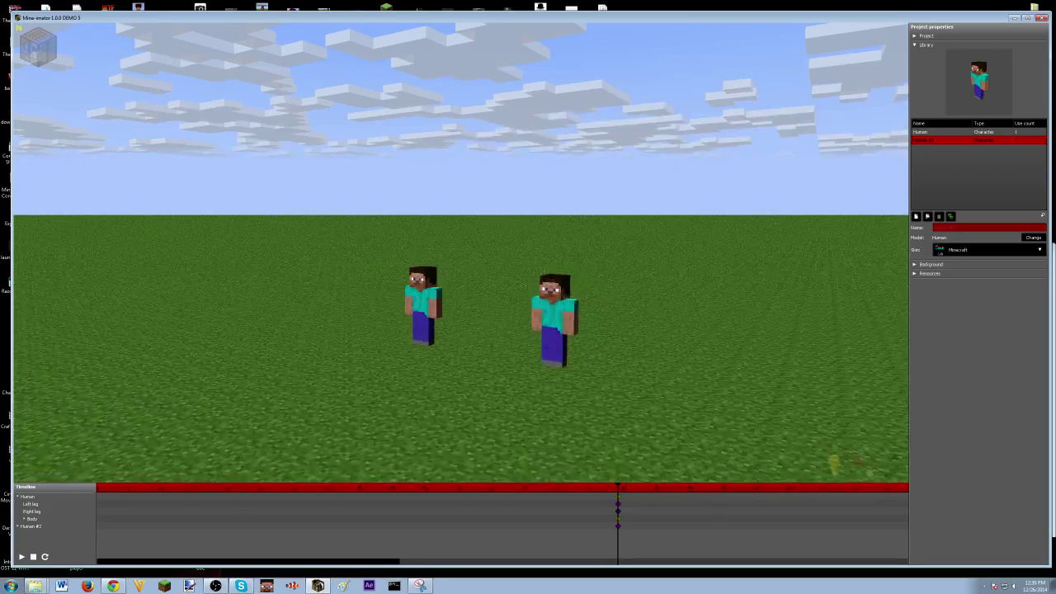
Move all keyframes of both humans from frame 79 to frame 0
key(w)
right_drag(461, 252, 460, 252)
key(q)
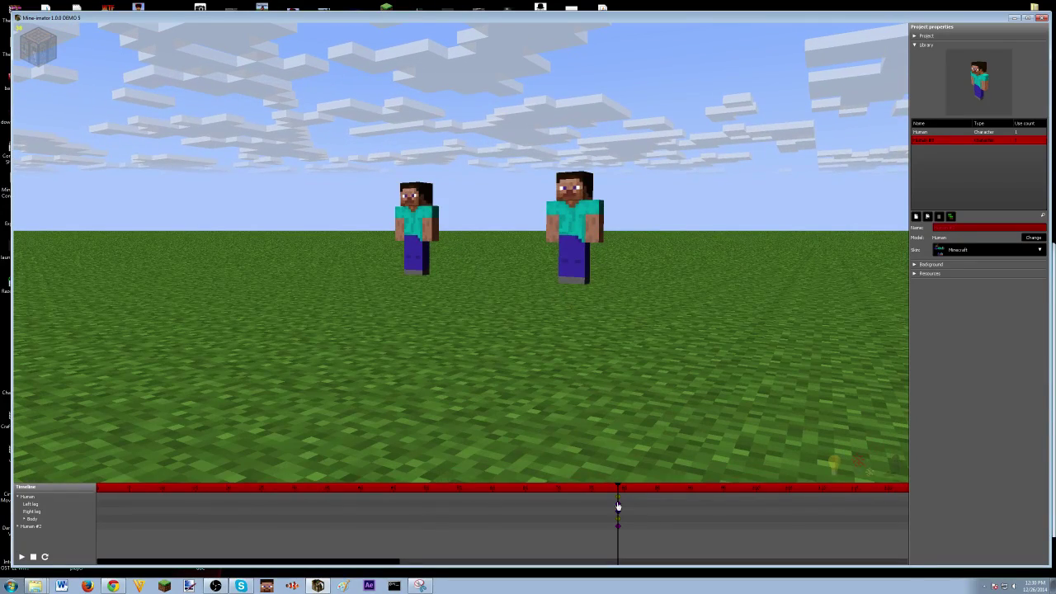
drag(632, 499, 537, 551)
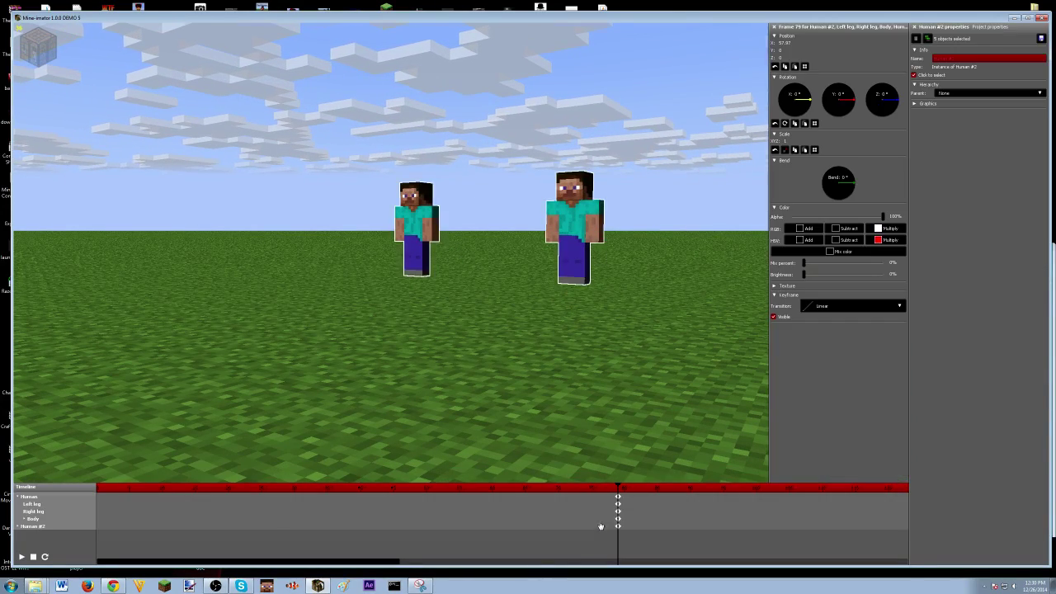
drag(228, 490, 4, 492)
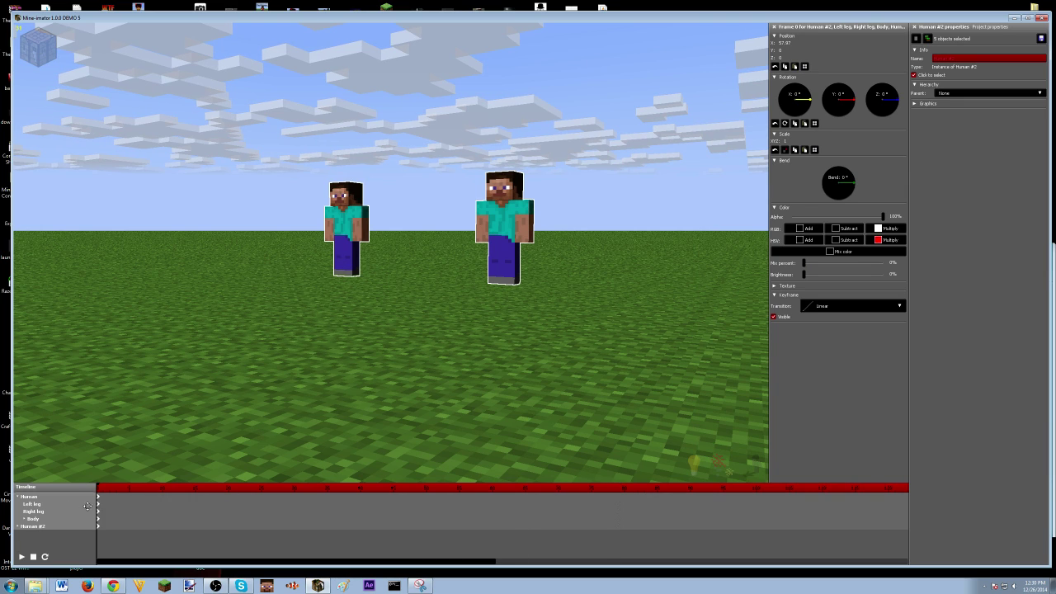
Key Human #2 at frame 29 with position about Y -20.7, Z 23.4 and X rotation about 95°
click(120, 497)
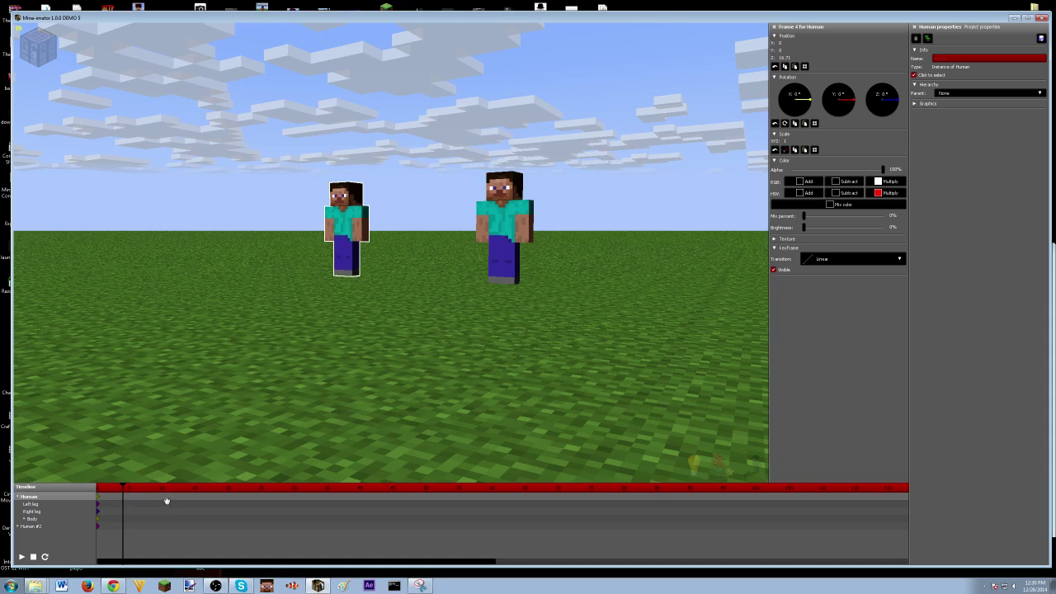
click(288, 525)
mouse_move(526, 226)
mouse_down()
mouse_move(503, 223)
mouse_move(441, 259)
mouse_move(549, 298)
mouse_move(526, 247)
mouse_move(526, 207)
mouse_up()
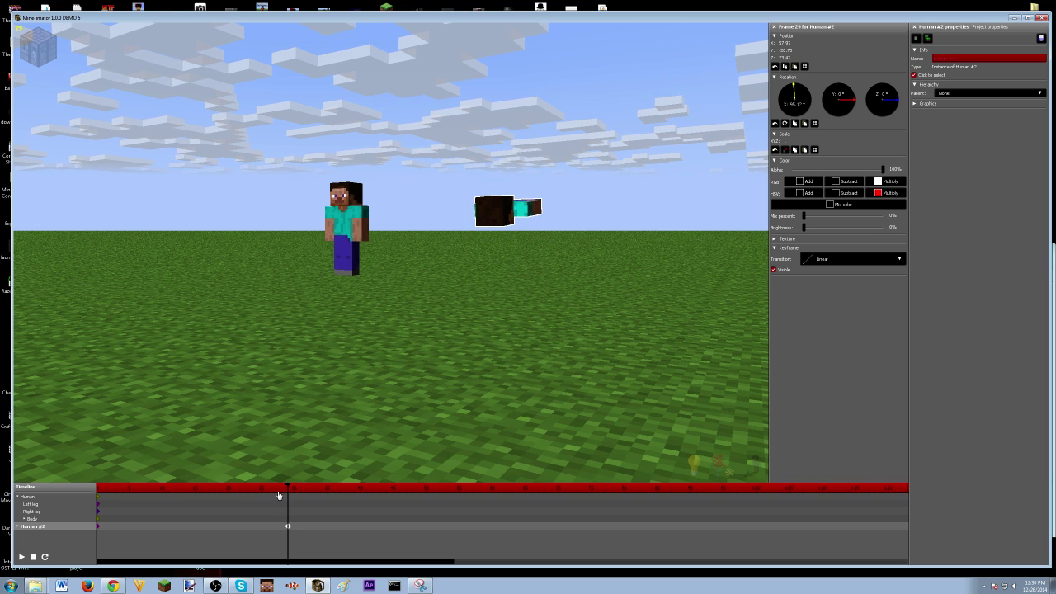
Key Human #2 at frame 50 upside down, with X rotation about 180° and position about Y -2.4, Z 37
drag(279, 492, 301, 490)
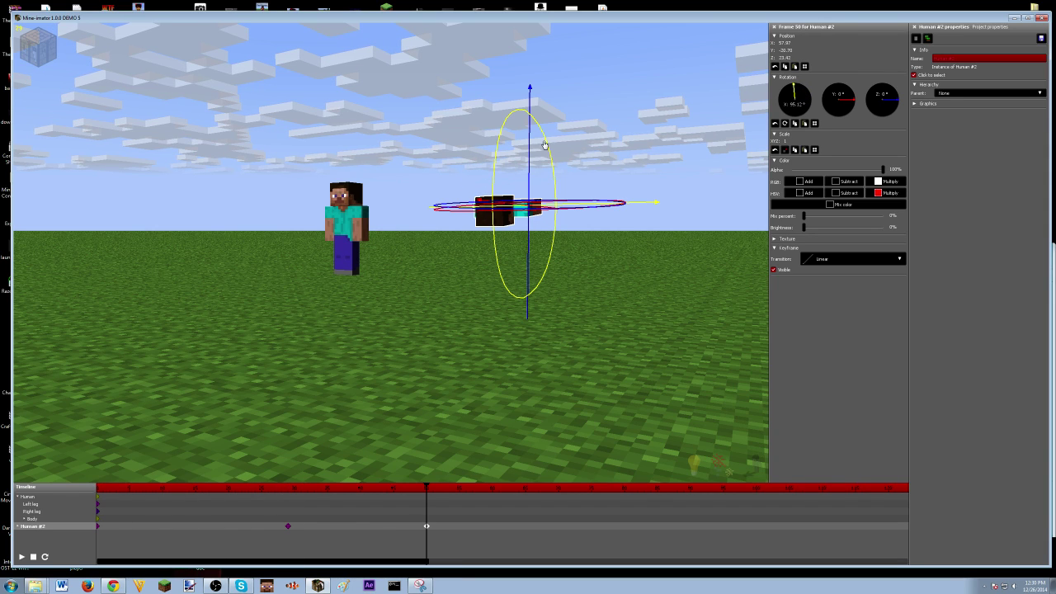
drag(543, 145, 484, 198)
right_drag(484, 198, 412, 238)
drag(466, 177, 454, 139)
mouse_move(460, 179)
mouse_down()
mouse_move(437, 181)
mouse_move(449, 179)
mouse_up()
right_drag(450, 180, 410, 321)
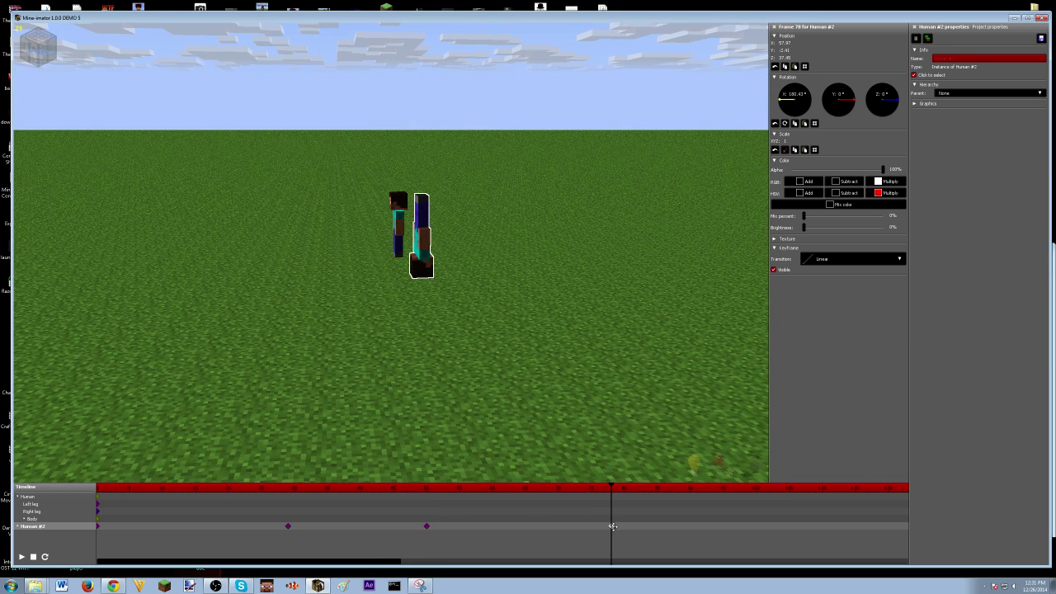
Key Human #2 at frame 77 with X rotation about 275° and position about Y 23.5, Z 9.4
drag(613, 526, 605, 526)
drag(462, 124, 402, 270)
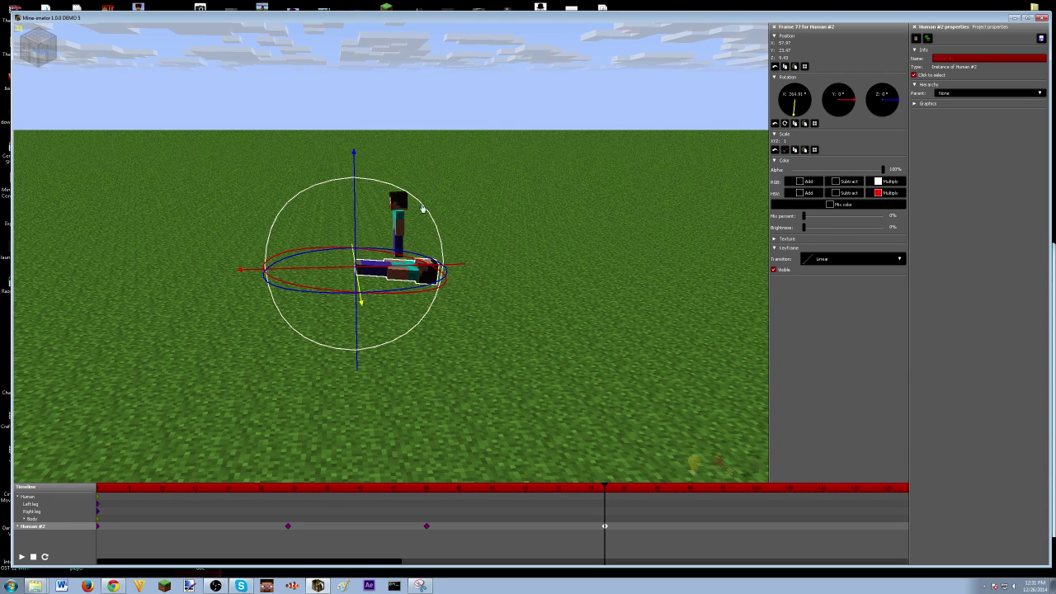
drag(417, 198, 410, 193)
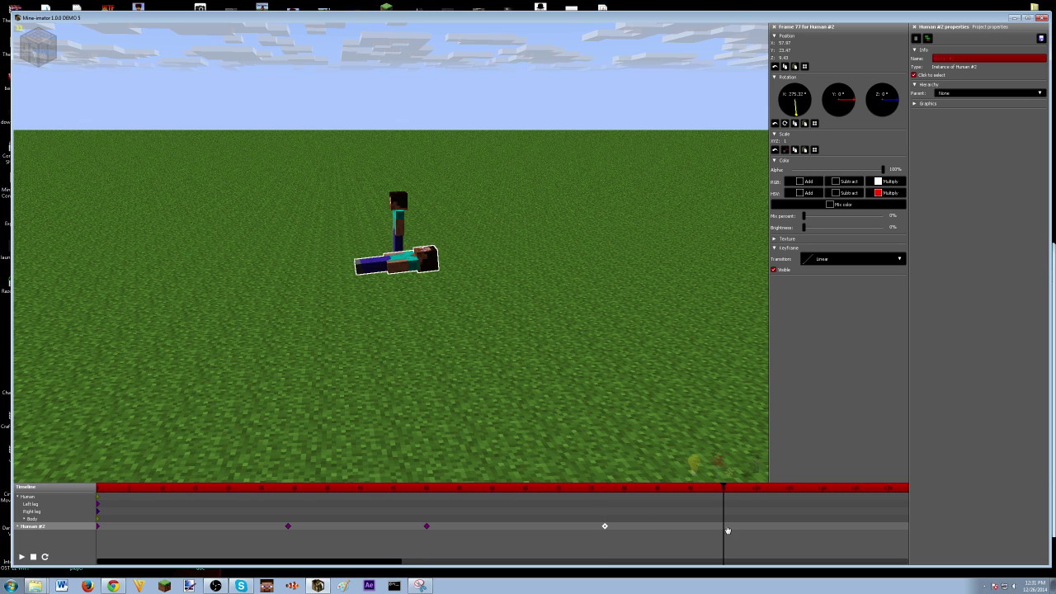
Key Human #2 at frame 97 with X rotation 360° and reset its X, Y and Z position to 0
drag(726, 529, 736, 528)
text(360)
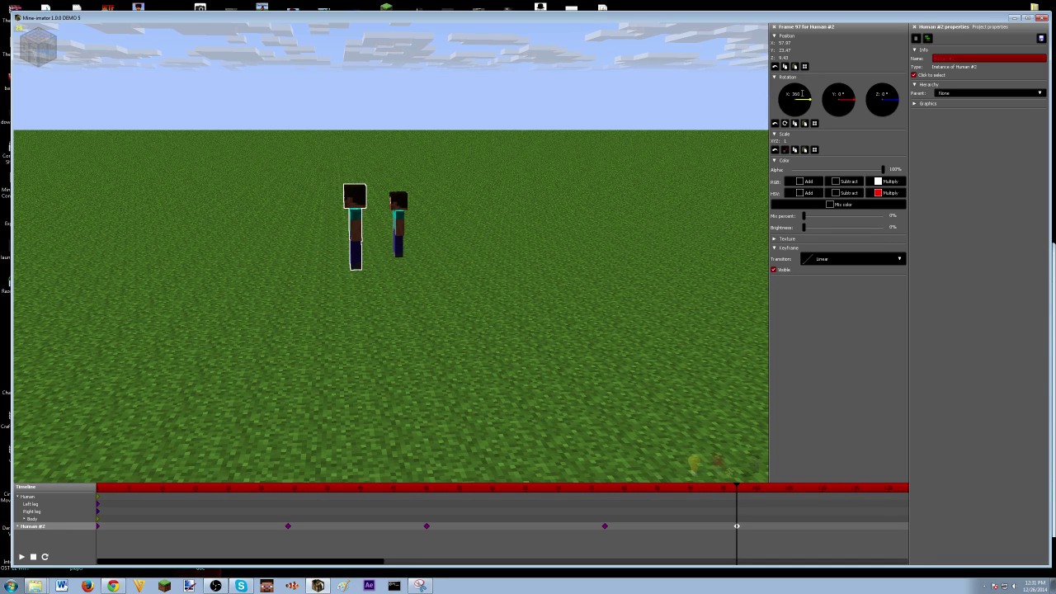
right_click(794, 49)
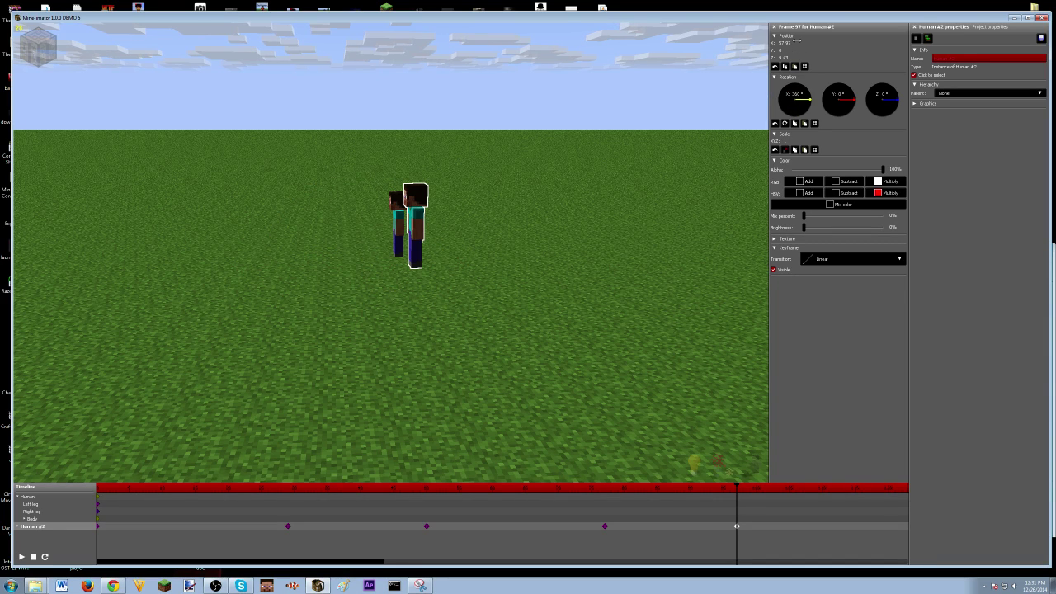
right_click(795, 43)
right_click(783, 57)
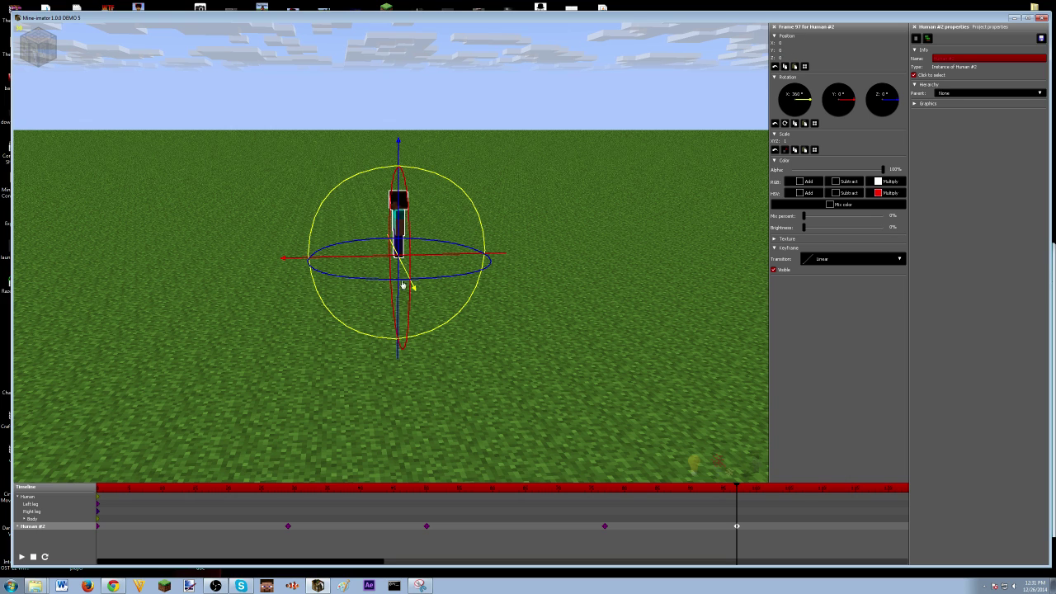
Move Human #2 along its X axis at frame 97 and play the flip animation from the start
drag(406, 264, 462, 327)
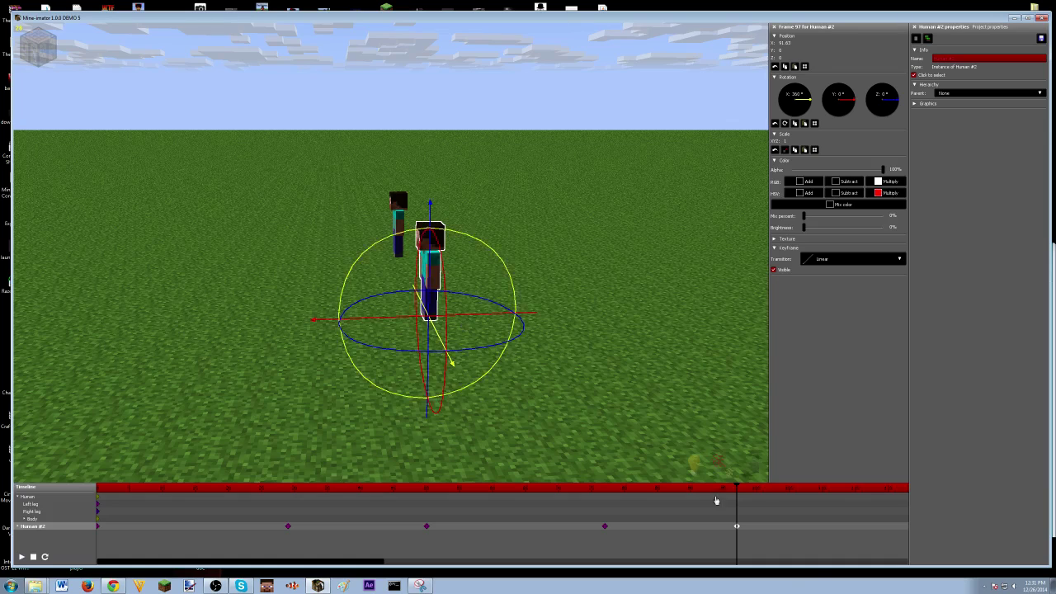
drag(747, 490, 40, 491)
key(space)
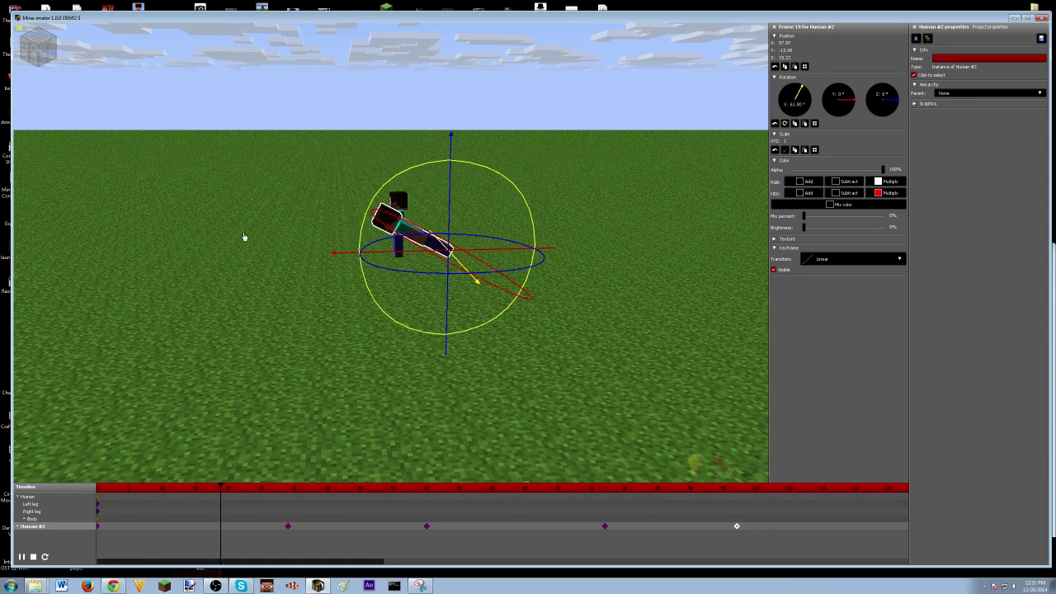
right_drag(244, 232, 389, 253)
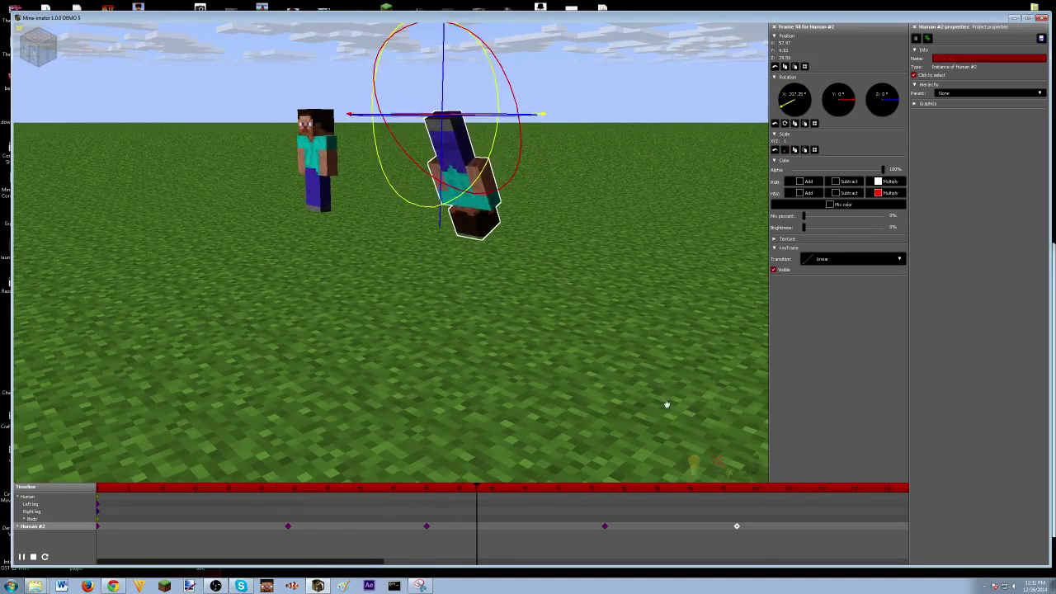
key(space)
Speed up Human #2's flip by moving its later keyframes to frames 9, 14, 20 and 26
drag(768, 534, 230, 525)
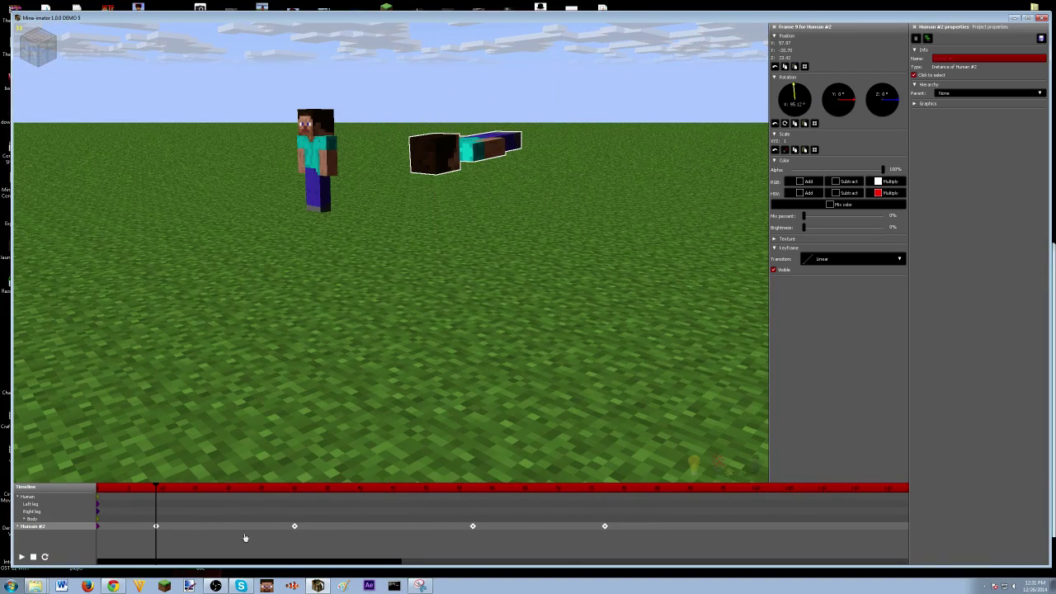
drag(654, 528, 212, 526)
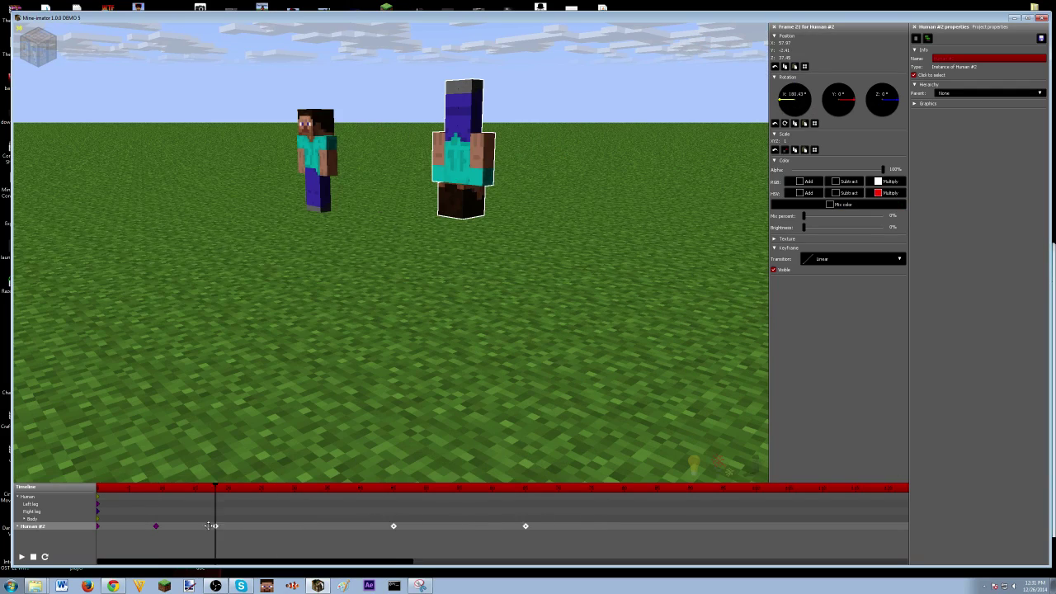
drag(607, 547, 261, 524)
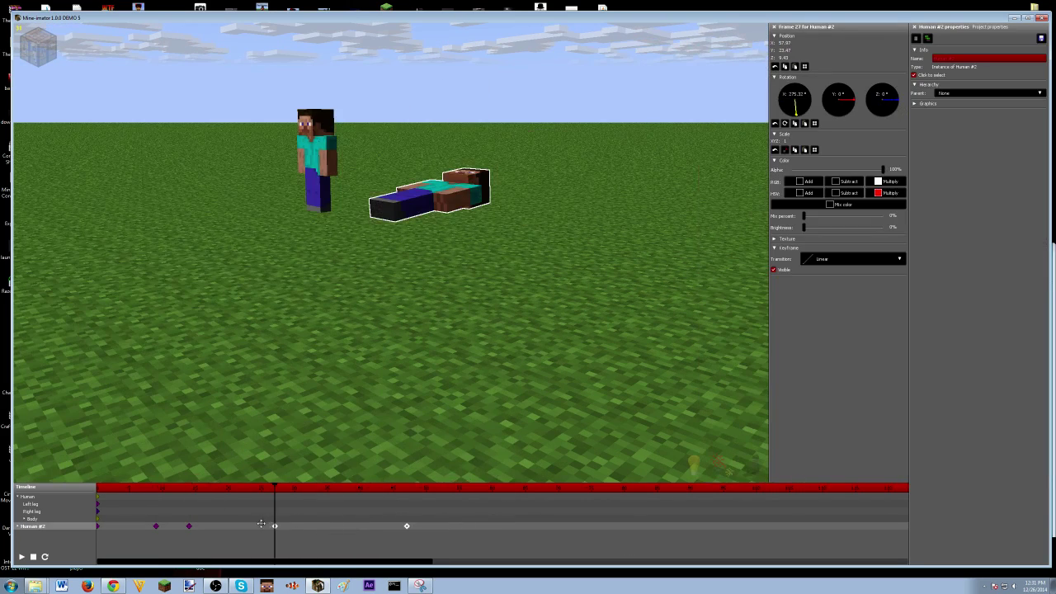
drag(422, 537, 356, 529)
click(285, 523)
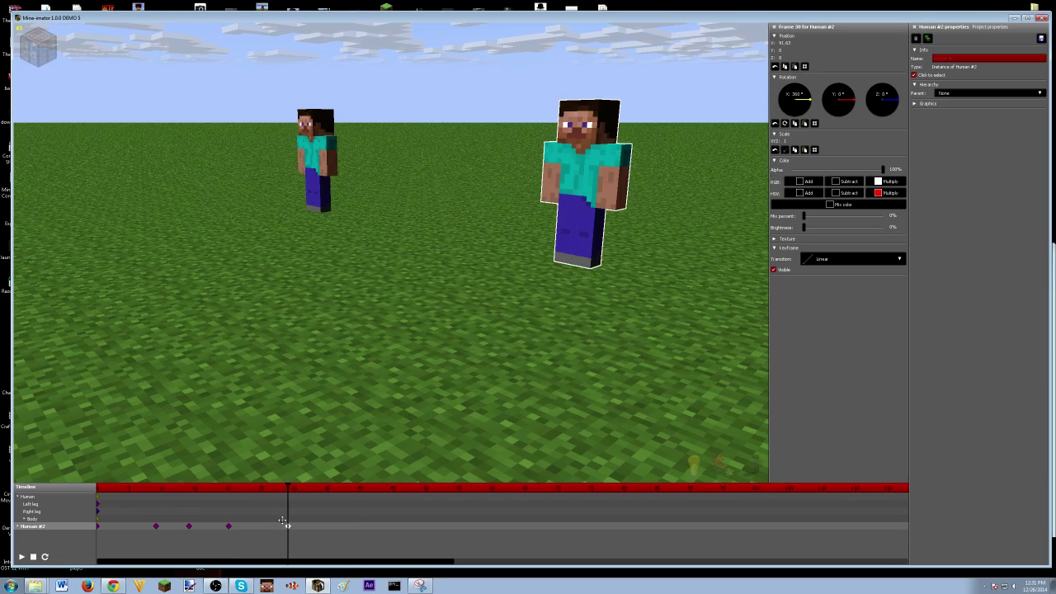
Play the shortened Human #2 flip from the start and view both humans with nothing selected
drag(268, 492, 101, 488)
key(space)
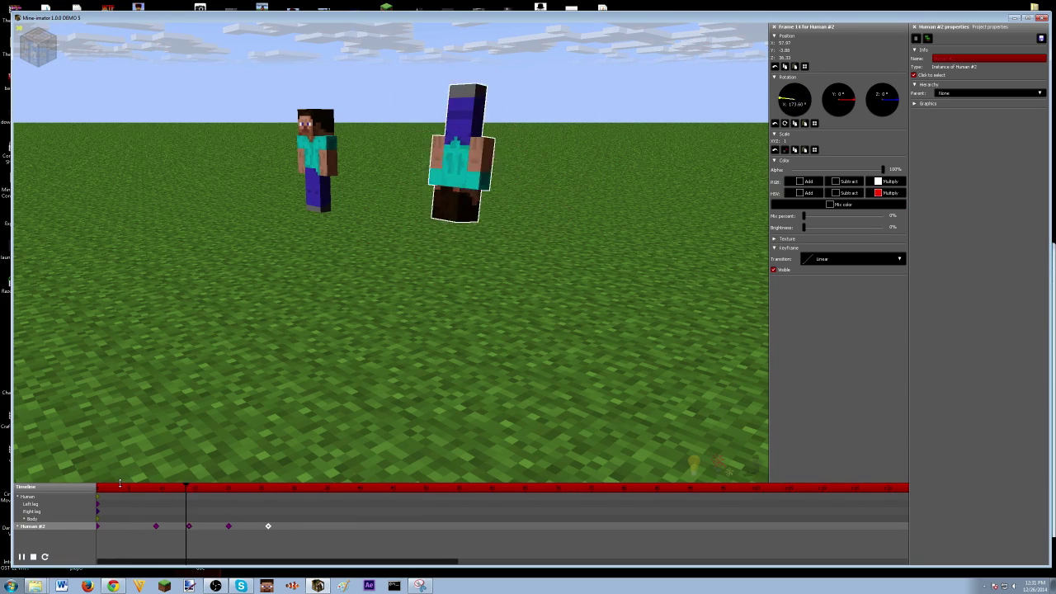
click(361, 127)
drag(361, 127, 177, 82)
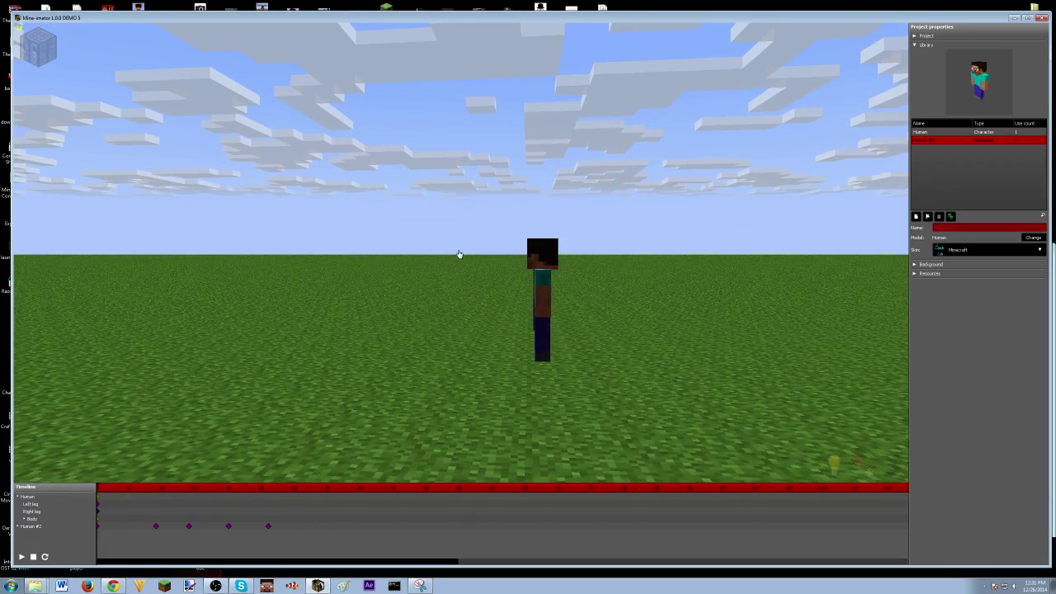
key(w)
mouse_move(460, 252)
right_down()
mouse_move(561, 305)
mouse_move(453, 250)
right_up()
Add keyframes for Human at frames 26 and 3, raising it to about Z 20.6 at frame 3
click(140, 495)
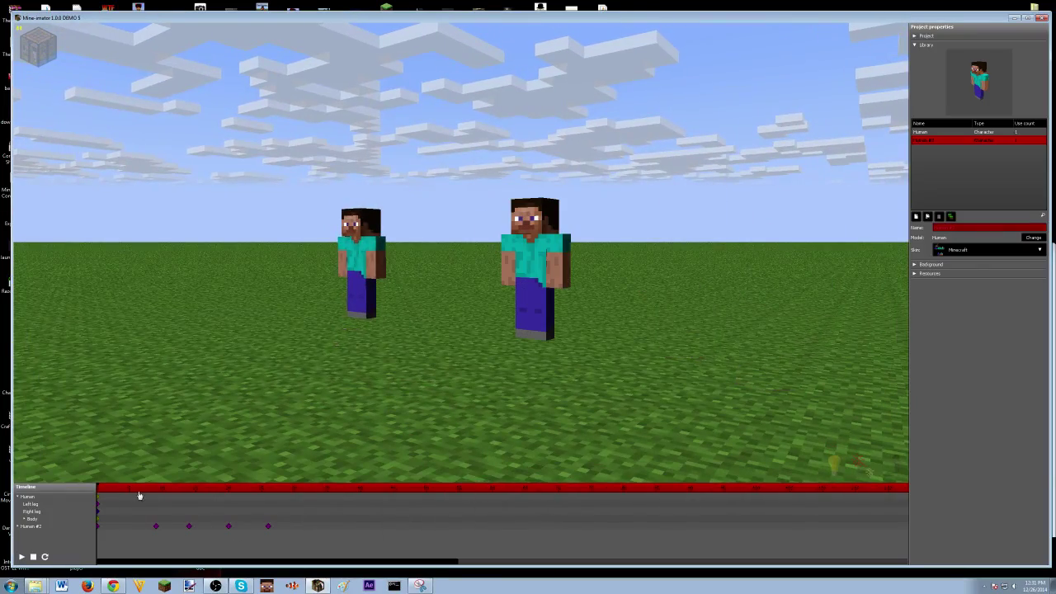
drag(132, 499, 287, 499)
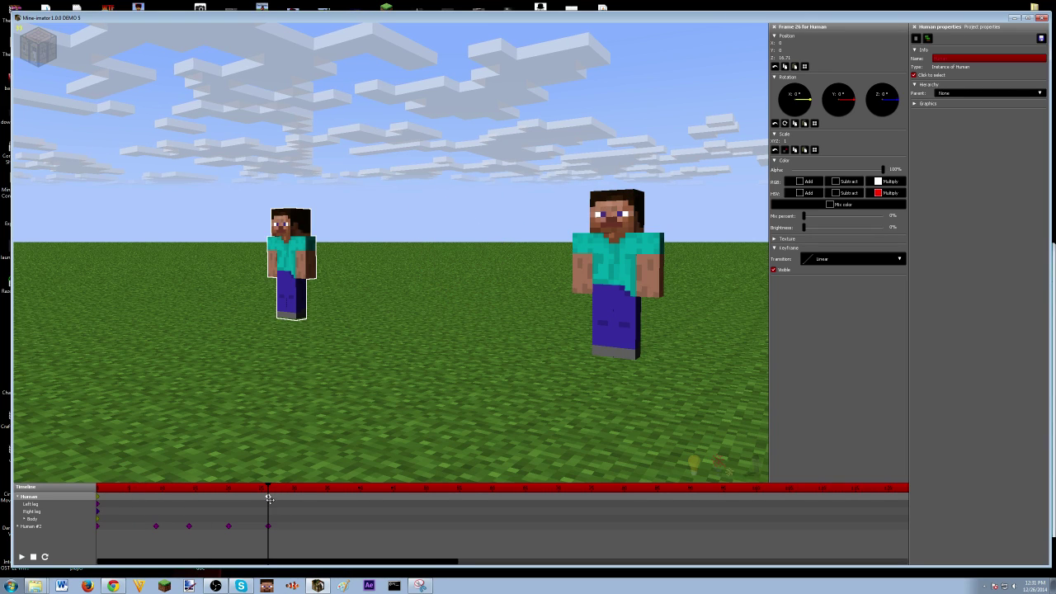
click(117, 499)
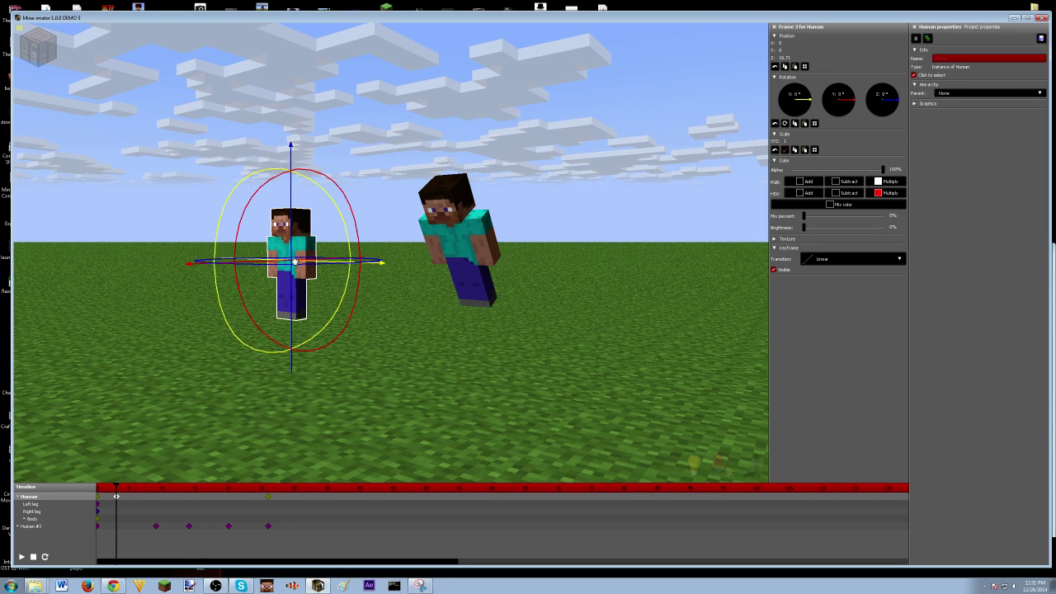
drag(291, 290, 289, 352)
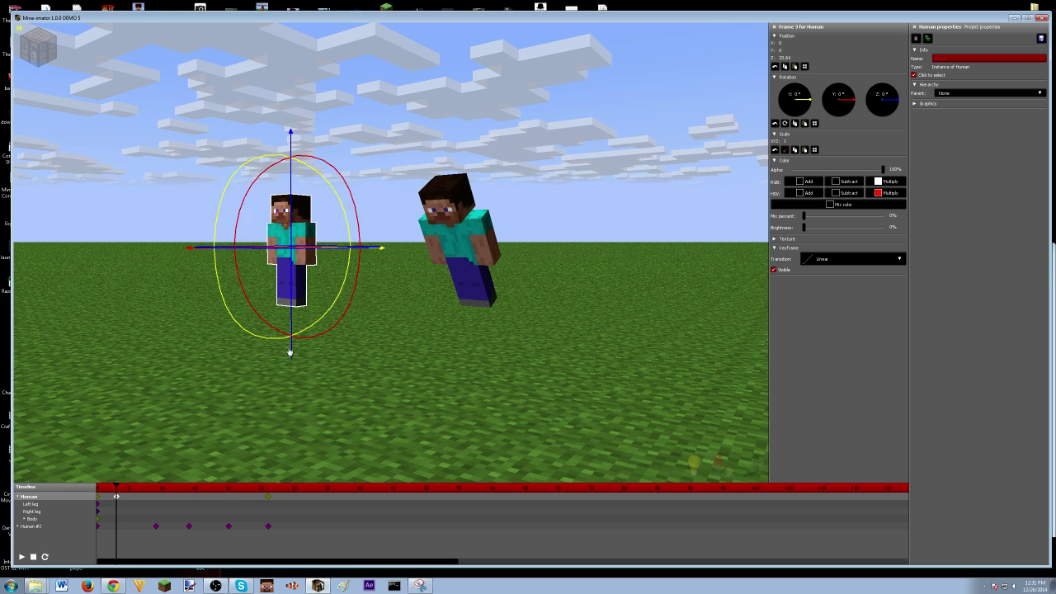
At frame 26, rotate Human about X through nearly a full turn and set its height to about Z 17.3
click(269, 499)
drag(324, 191, 366, 190)
mouse_move(295, 337)
mouse_down()
mouse_move(295, 347)
mouse_move(294, 331)
mouse_up()
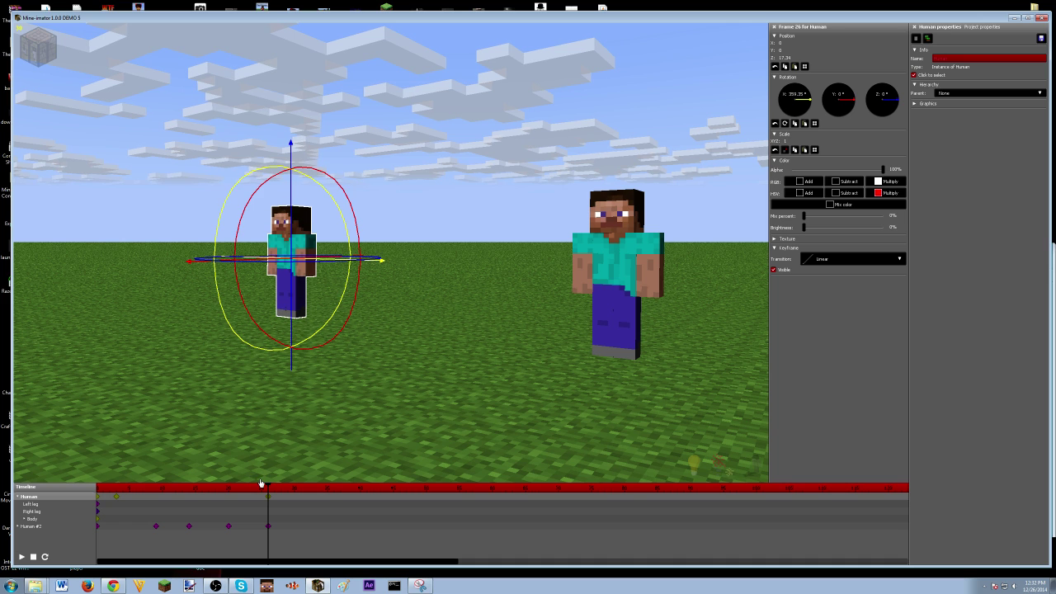
Play both humans' flips together and compare them from the front with nothing selected
key(space)
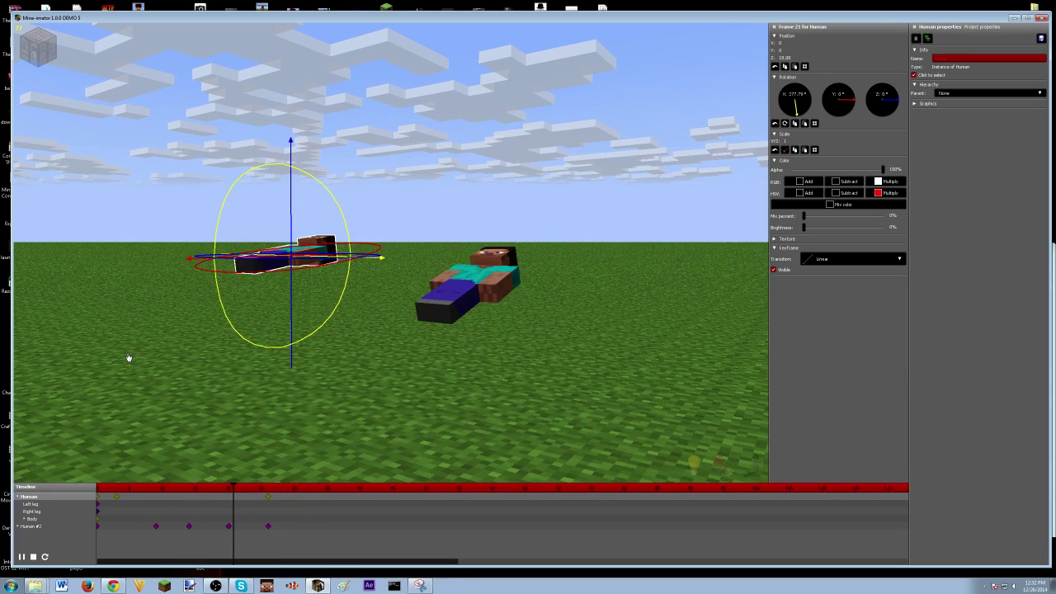
click(341, 138)
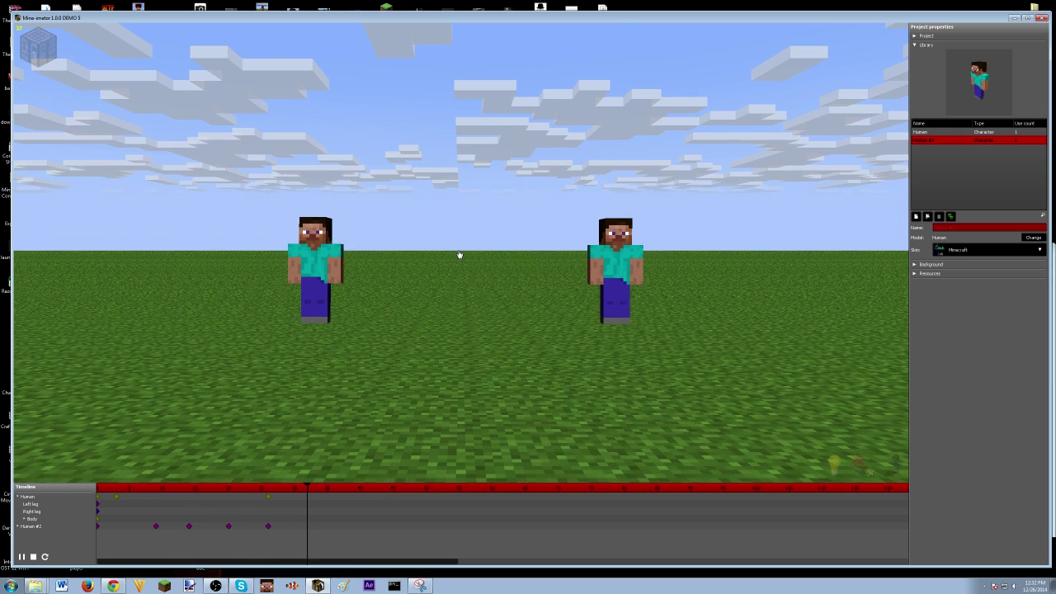
key(space)
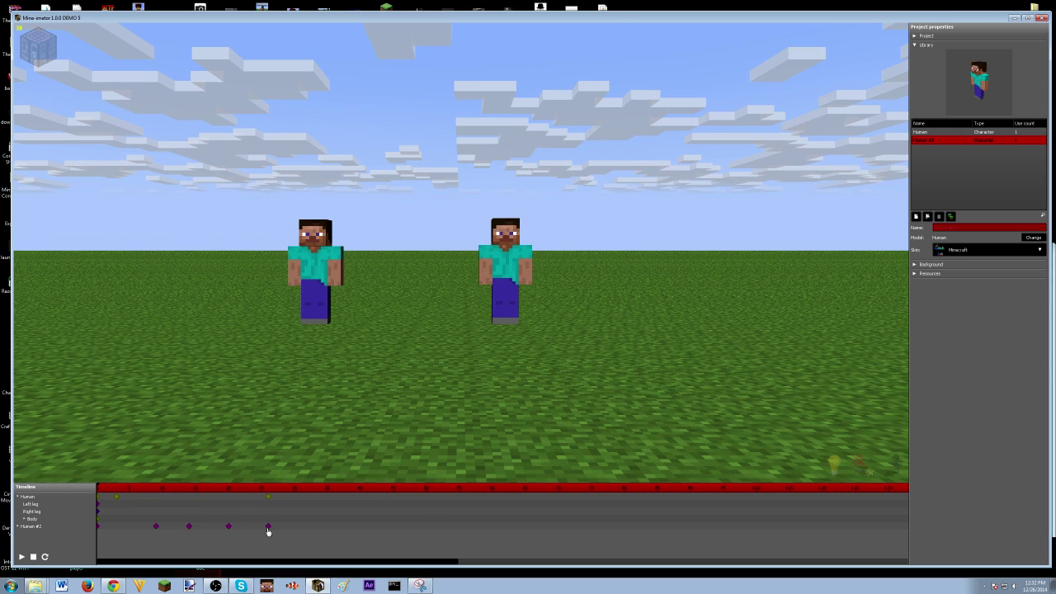
Move Human #2 closer to Human along X at frame 26 and replay both flips from the start
click(267, 527)
drag(579, 330, 487, 335)
drag(267, 489, 51, 487)
key(space)
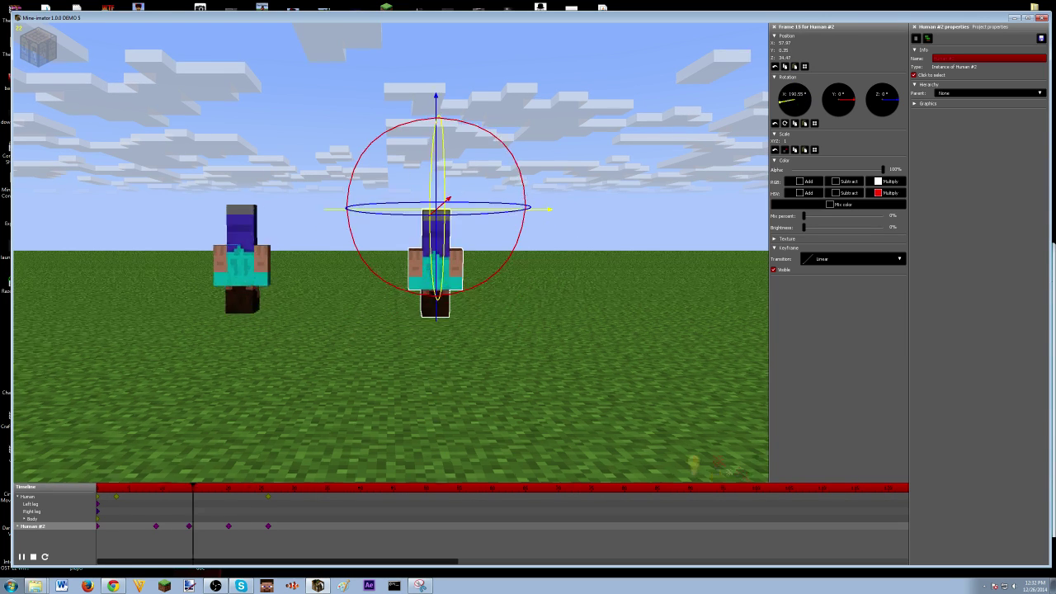
Replay both flip animations and compare them from a high viewing angle, clearing the selection
drag(248, 288, 389, 249)
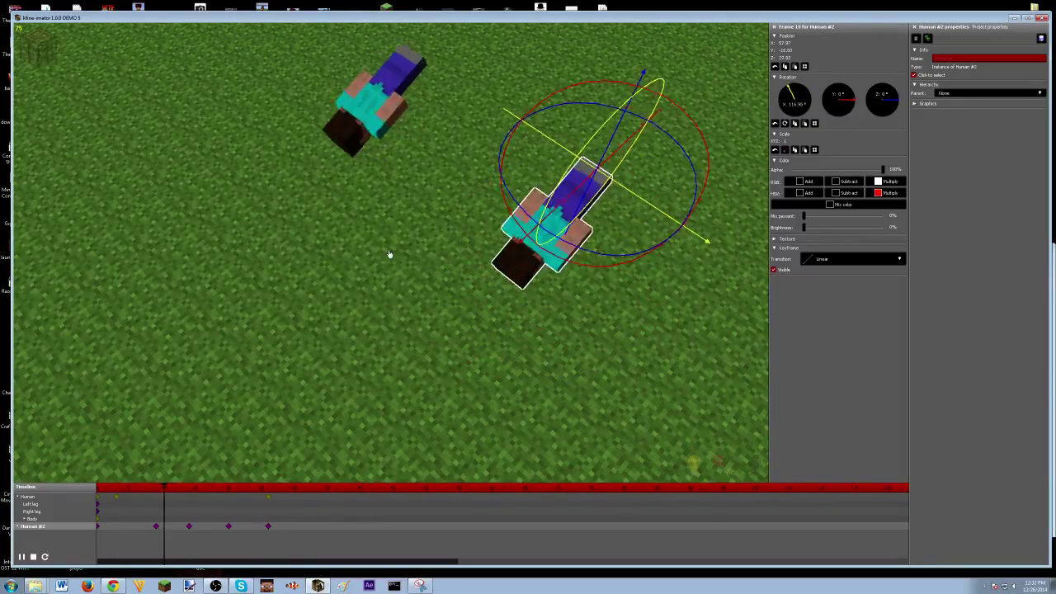
key(space)
key(space)
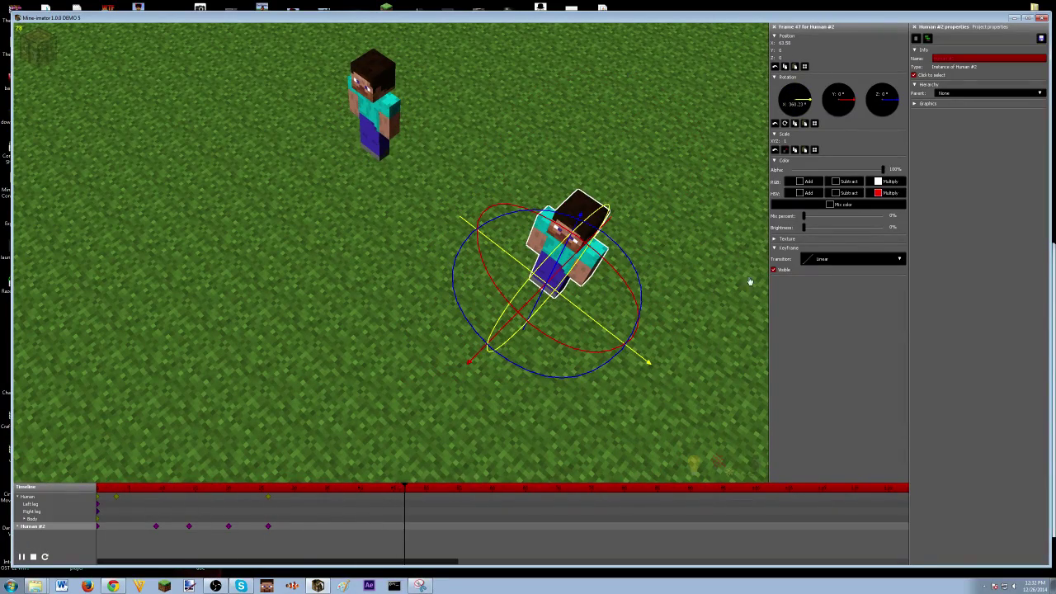
key(space)
click(609, 155)
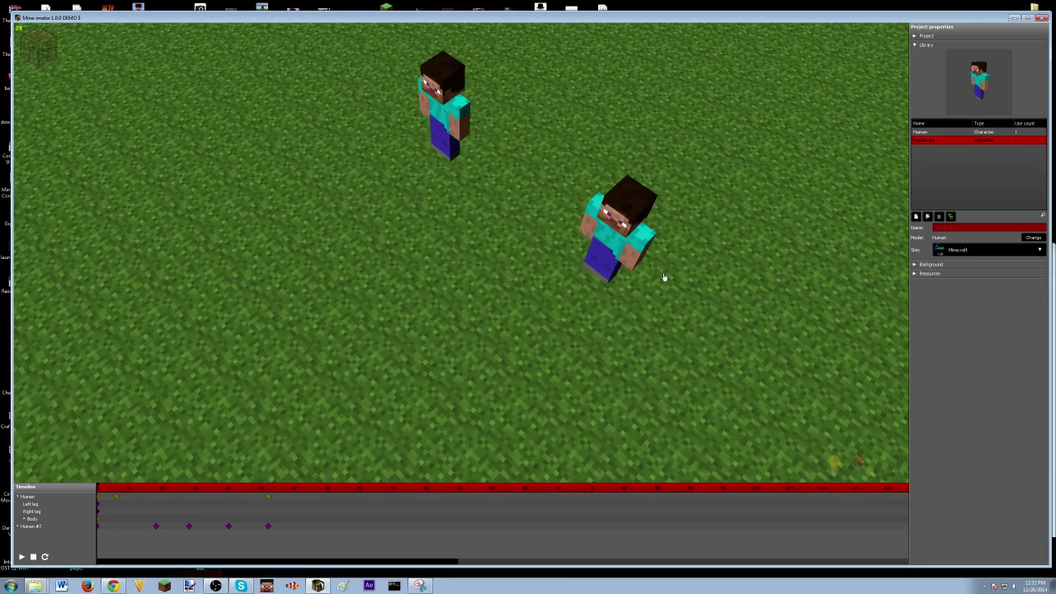
key(space)
Remove both humans from the project library and create a camera in the empty scene
click(943, 216)
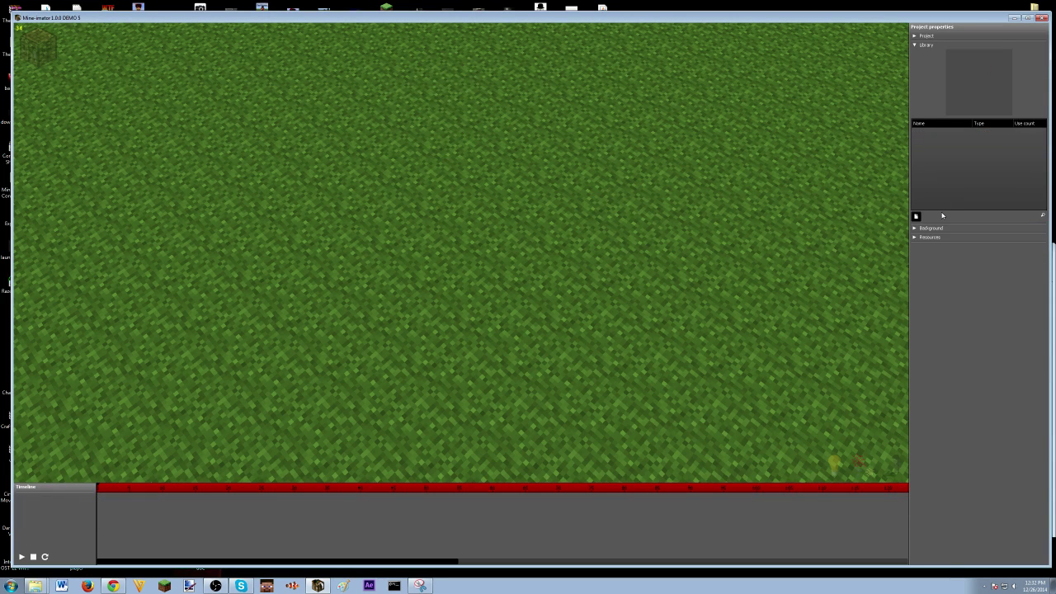
right_drag(461, 314, 458, 238)
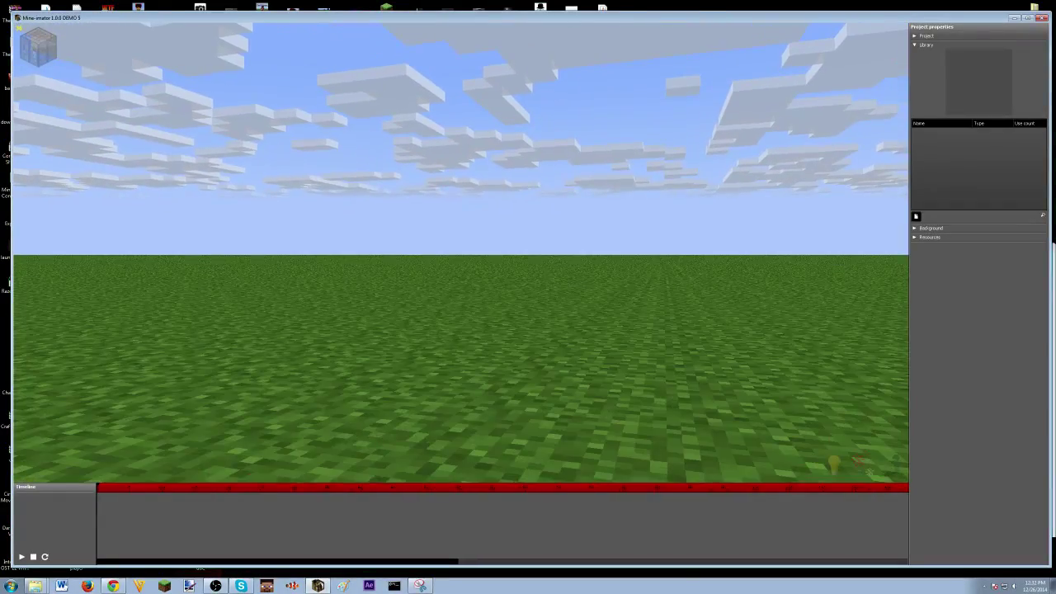
click(37, 46)
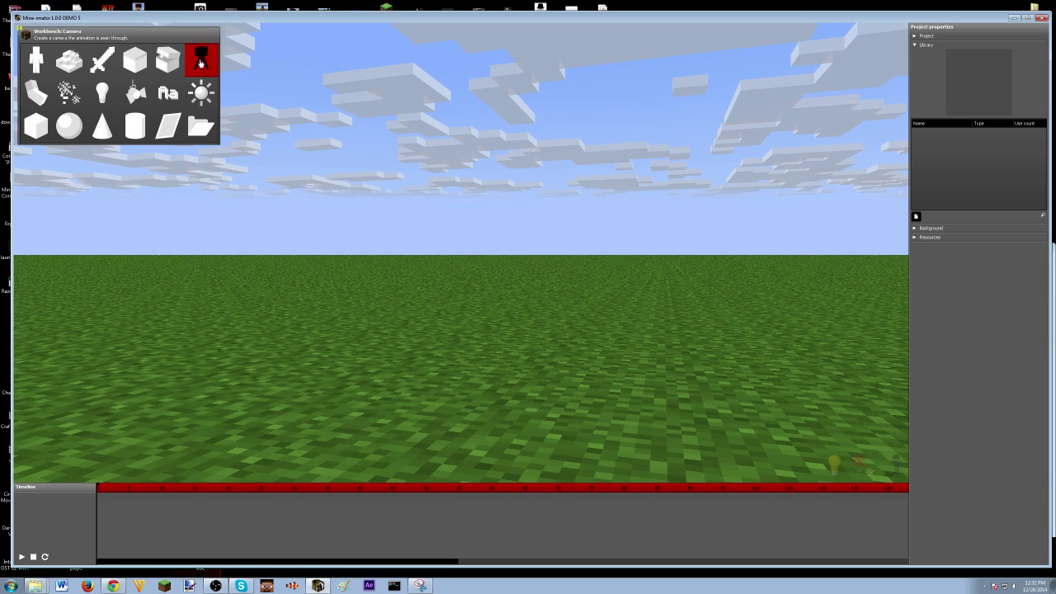
click(201, 60)
right_drag(201, 59, 198, 90)
key(s)
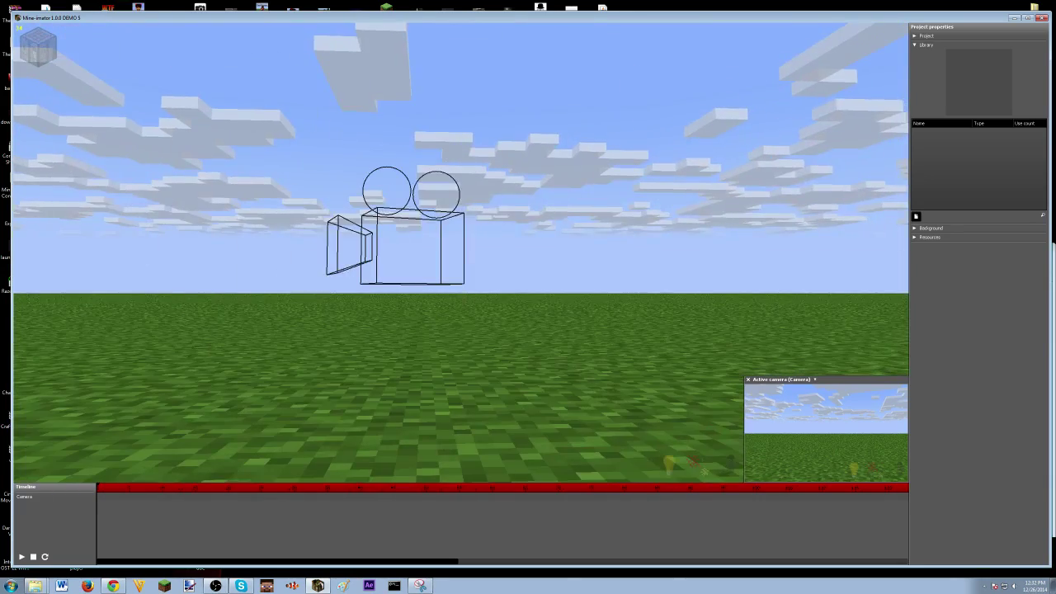
key(s)
right_drag(324, 248, 324, 384)
Select the camera and reset its position and rotation to 0 on all axes
click(324, 383)
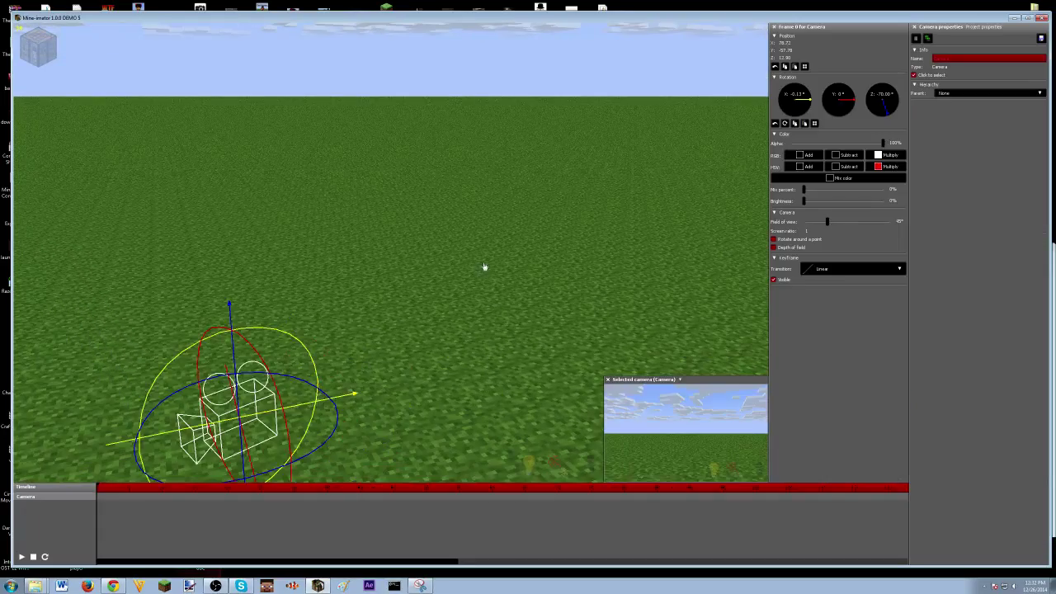
key(w)
key(w)
right_drag(578, 206, 740, 126)
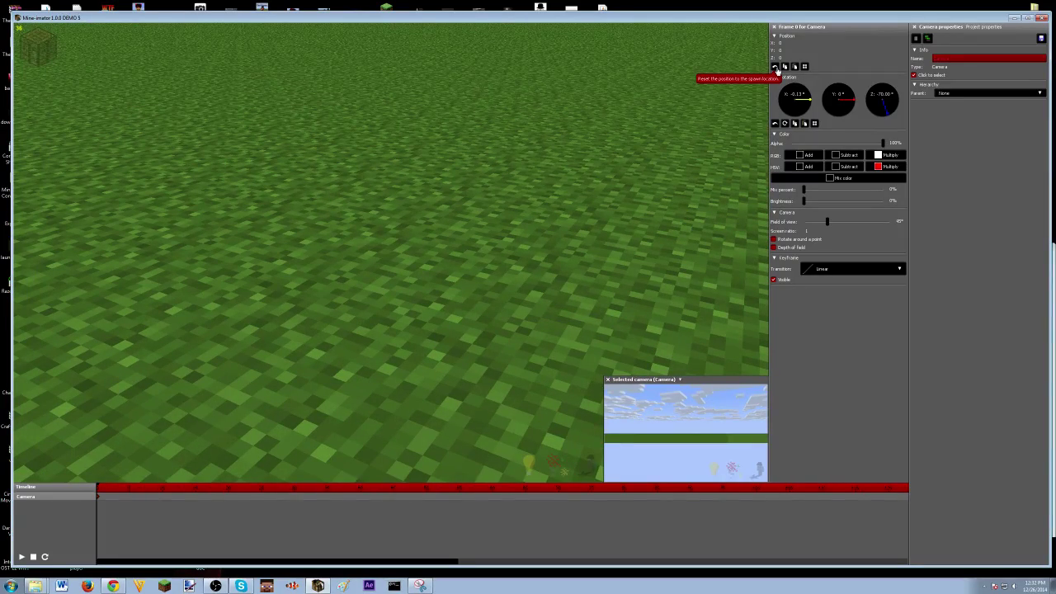
right_drag(519, 182, 551, 146)
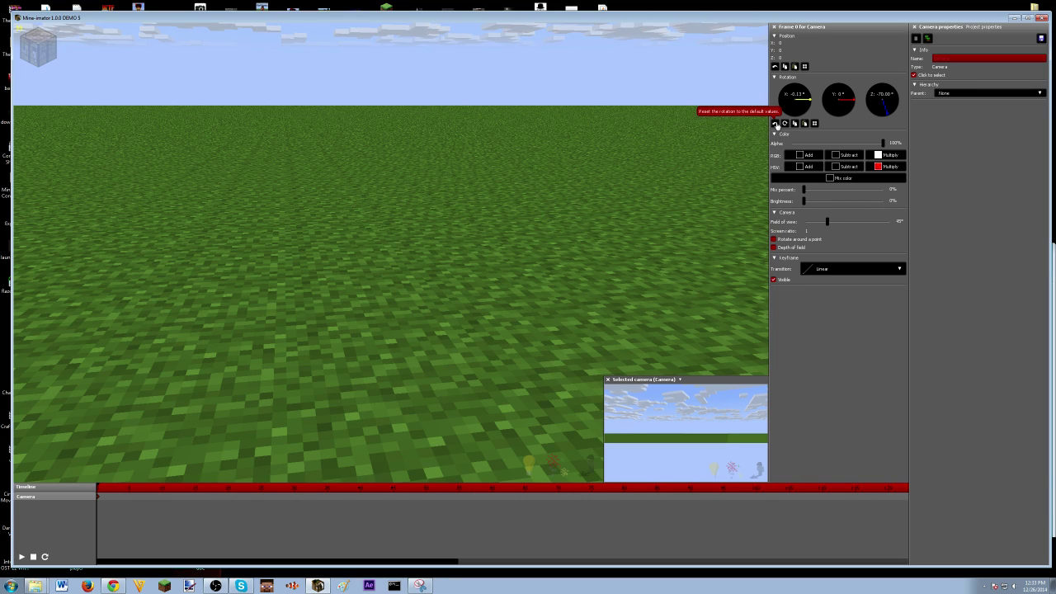
drag(805, 100, 802, 103)
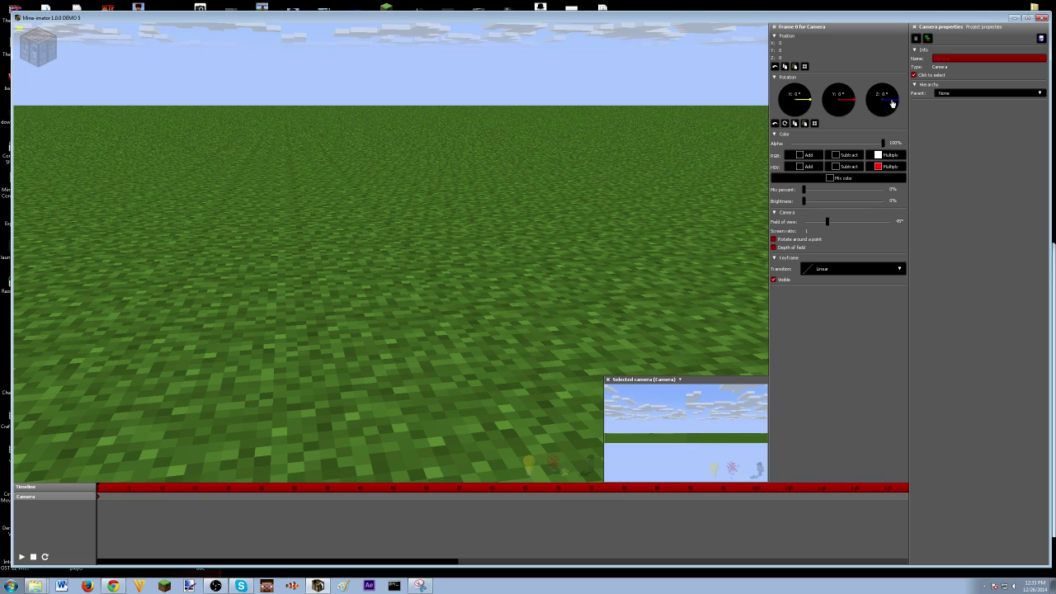
Create a folder and place a keyframe for it at frame 0 of the timeline
click(574, 141)
drag(574, 141, 528, 123)
mouse_move(460, 251)
right_down()
mouse_move(528, 277)
mouse_move(553, 330)
mouse_move(511, 247)
mouse_move(462, 264)
mouse_move(487, 235)
mouse_move(474, 218)
mouse_move(460, 254)
right_up()
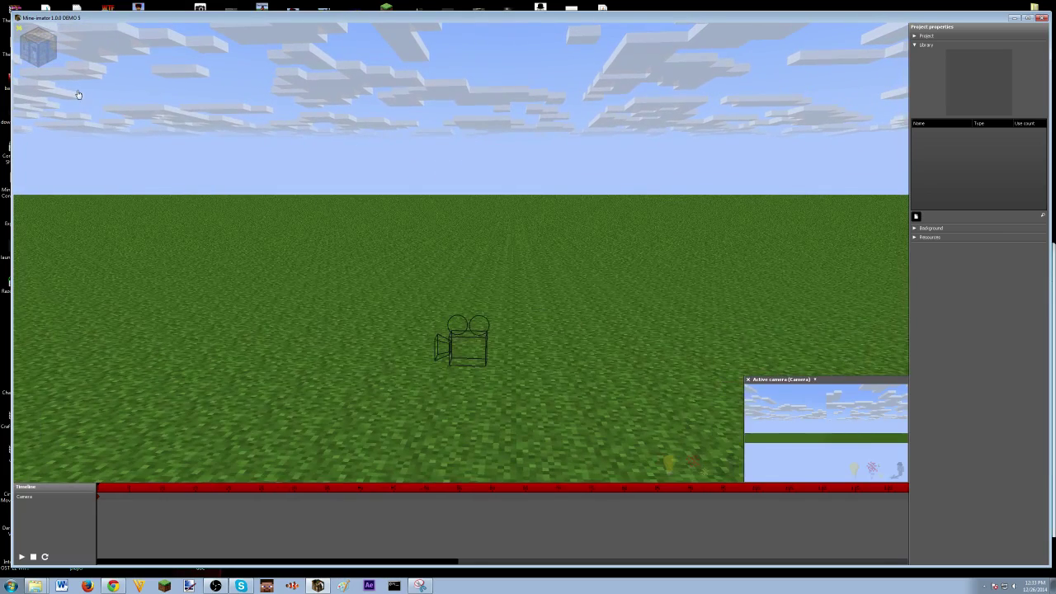
click(38, 46)
click(201, 139)
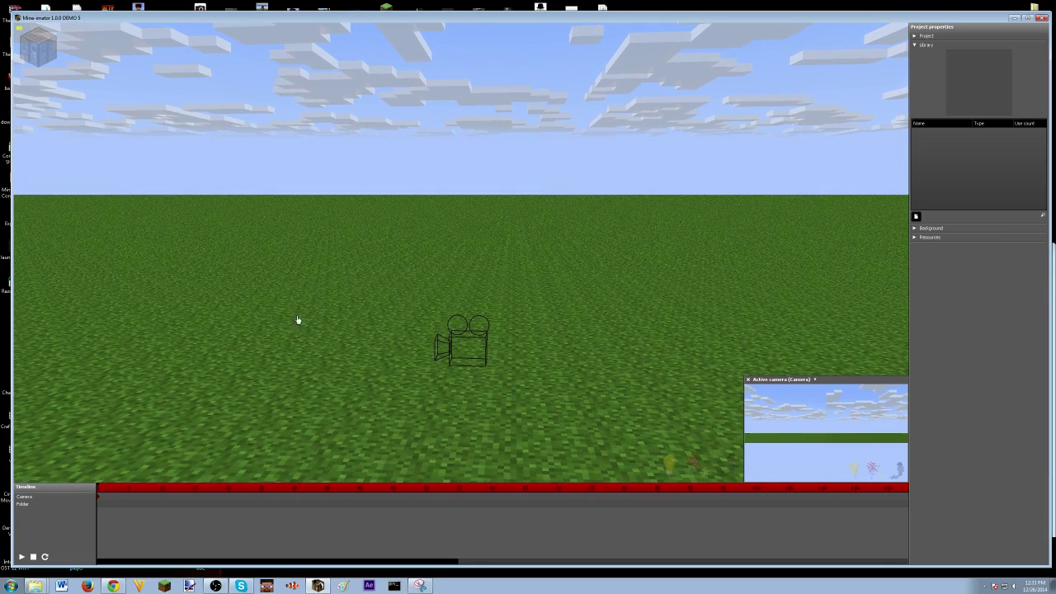
click(107, 503)
click(106, 510)
click(106, 504)
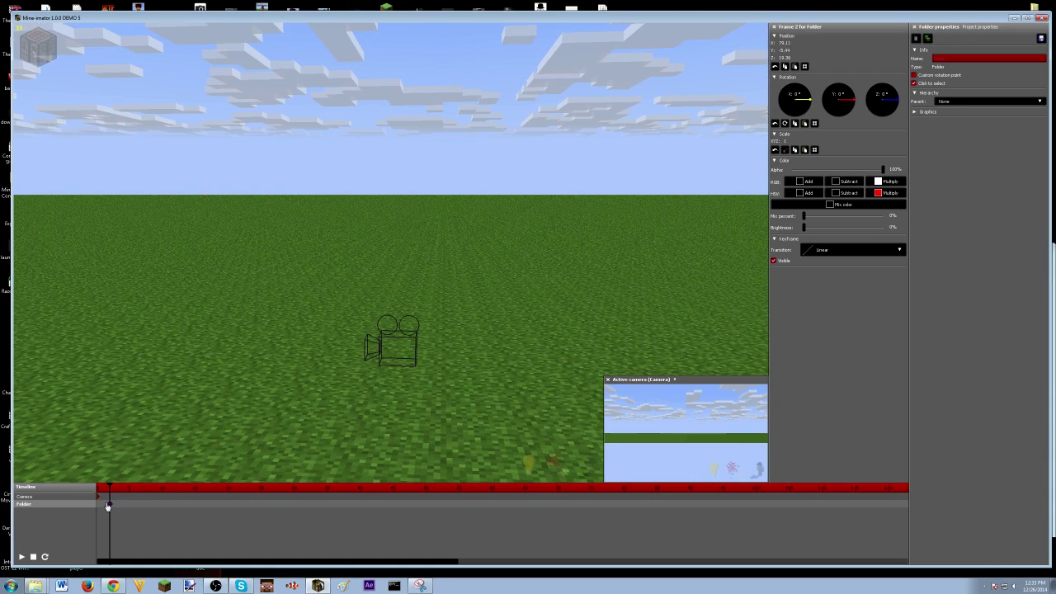
Set the camera's parent to the folder and select the folder's keyframe at frame 0
click(98, 496)
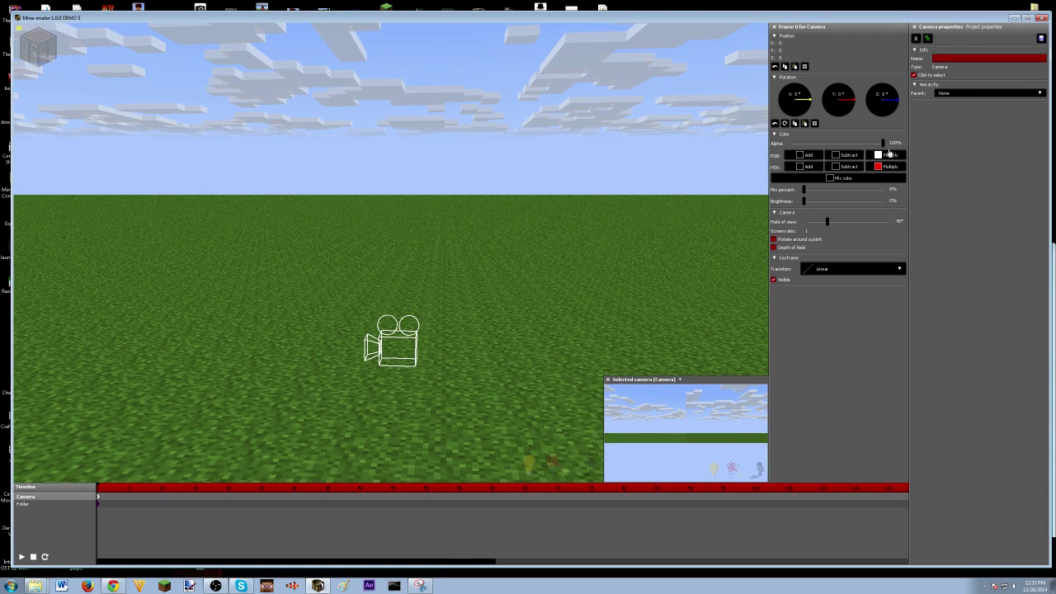
click(962, 95)
click(945, 109)
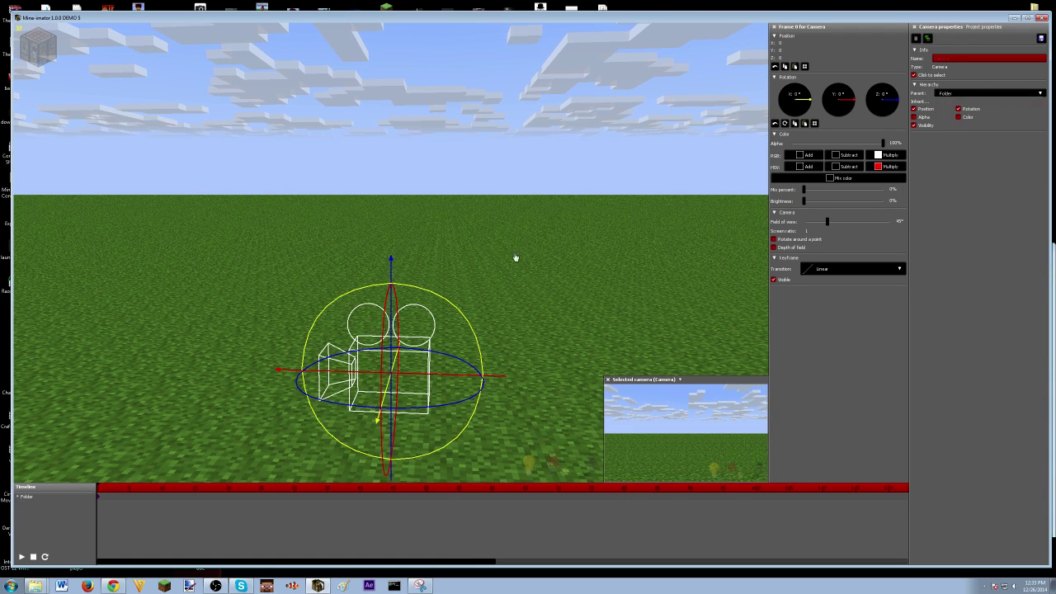
click(99, 499)
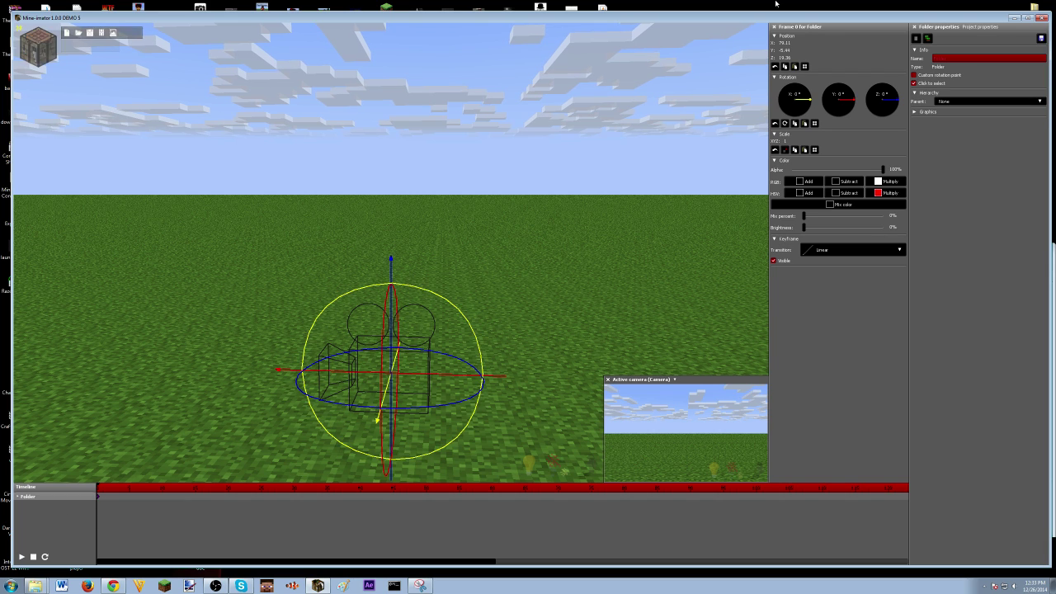
Reset the folder's position to 0 on the X, Y and Z axes and deselect it
right_click(784, 57)
right_click(784, 51)
right_click(784, 43)
click(546, 170)
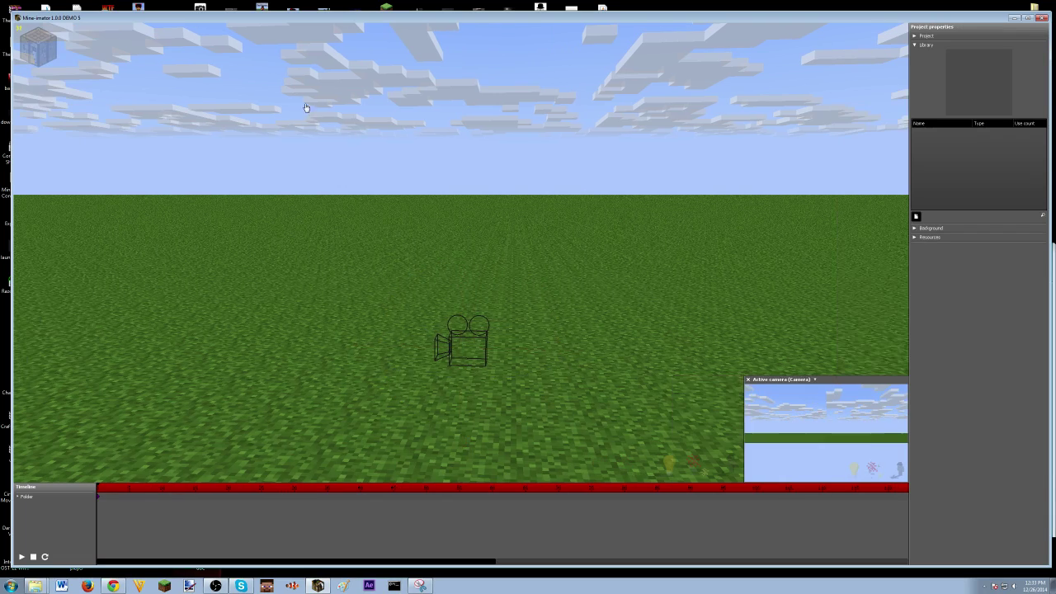
Create a second folder and place a keyframe for it at frame 0 of the timeline
click(37, 46)
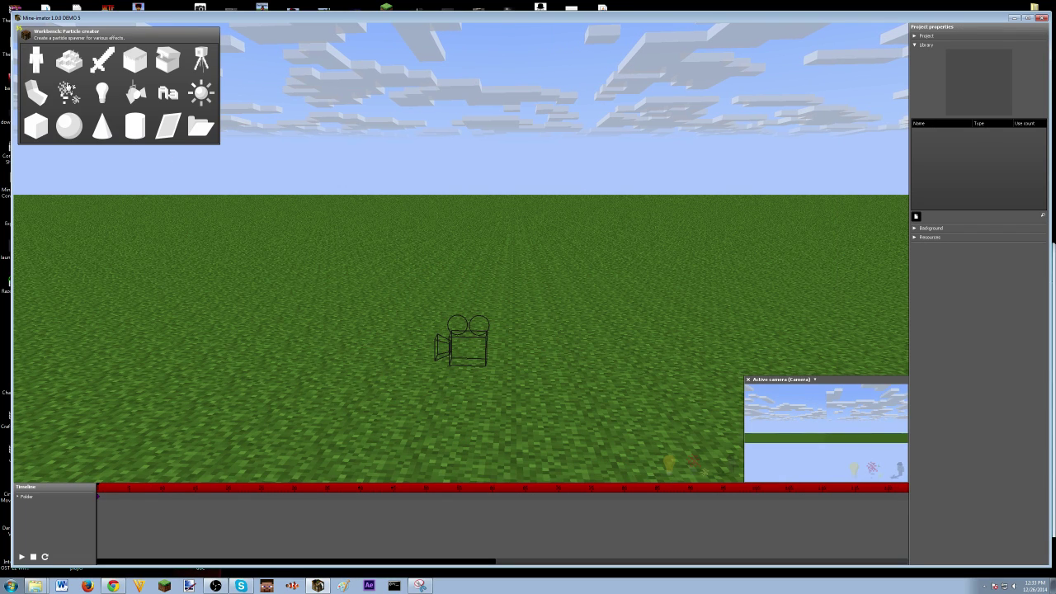
click(196, 126)
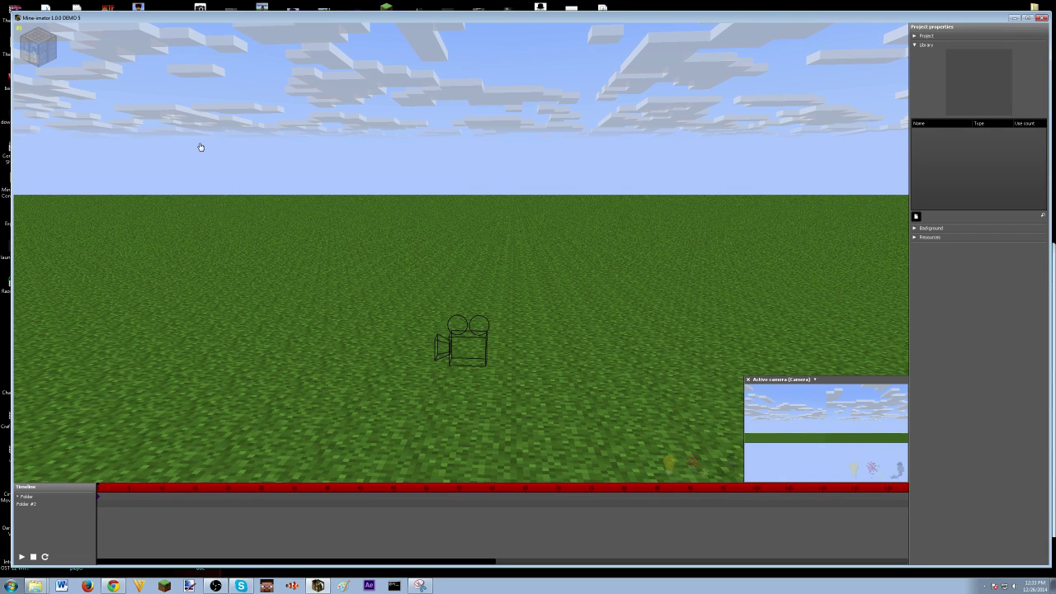
click(106, 505)
drag(106, 504, 97, 503)
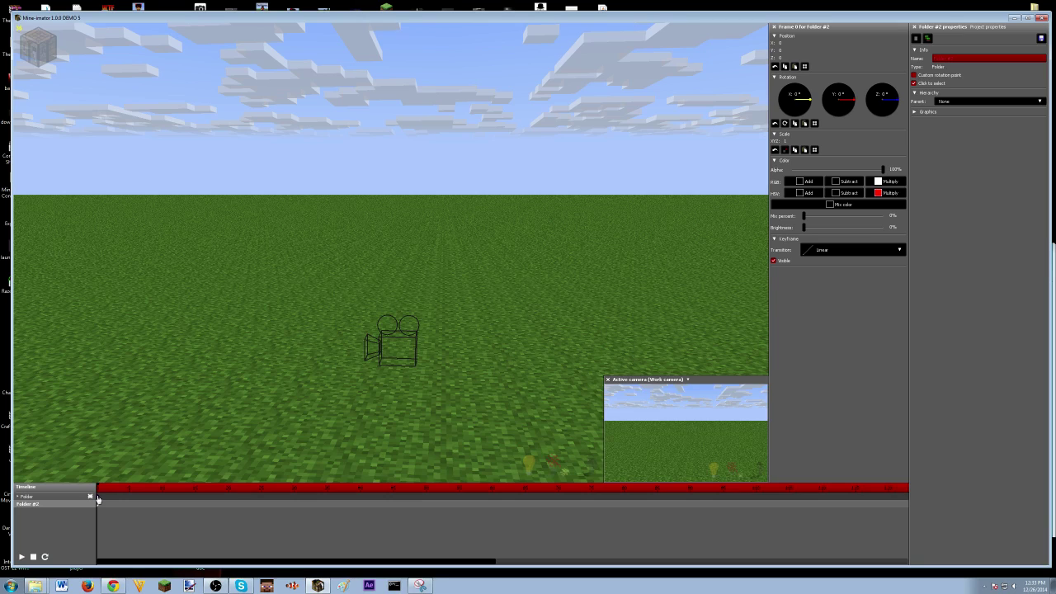
Set the first folder's parent to Folder #2
click(89, 496)
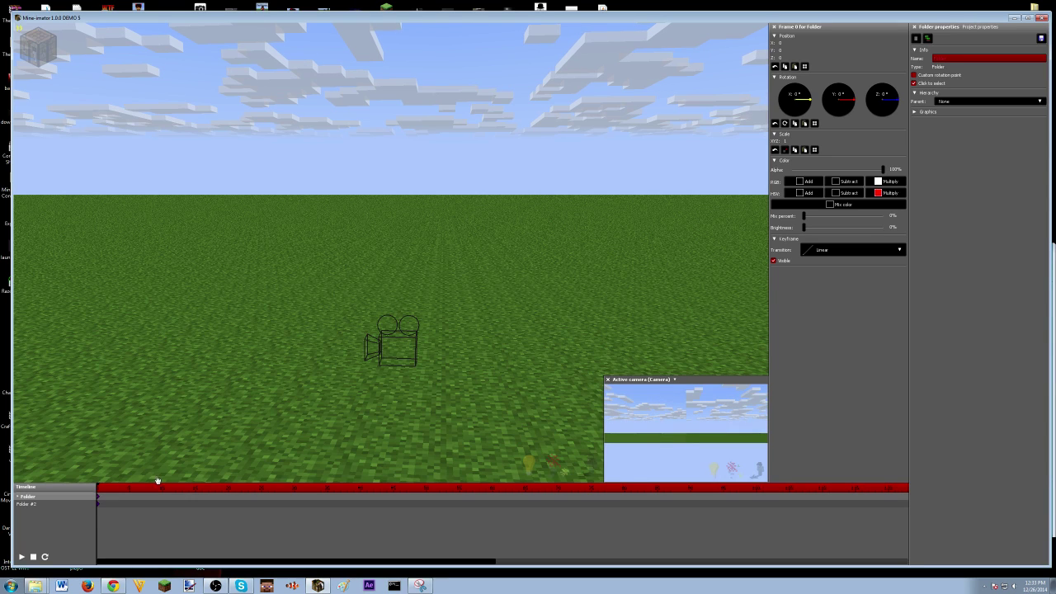
click(946, 104)
click(949, 120)
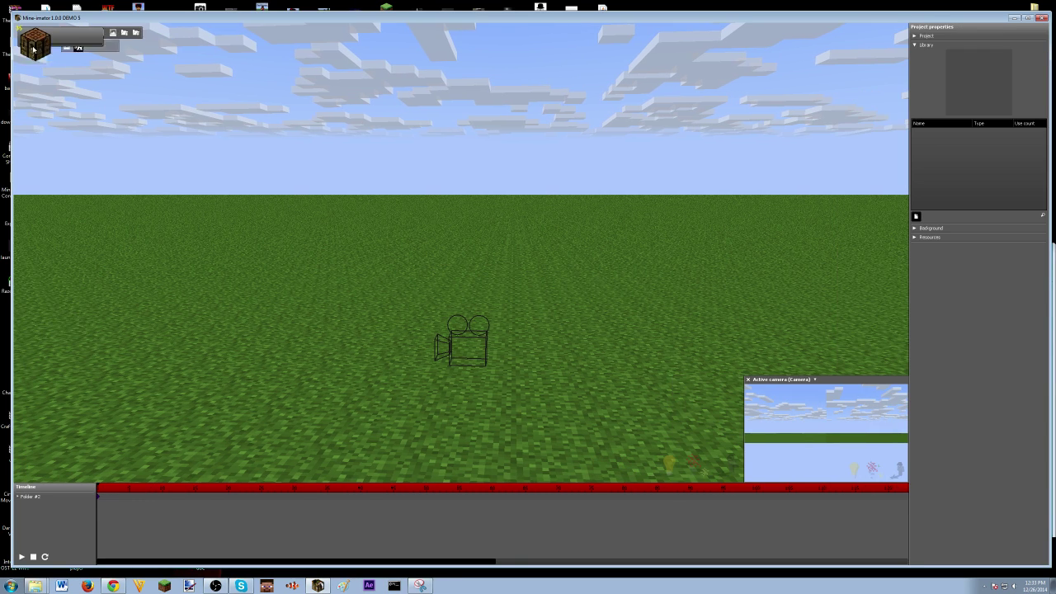
Create a third folder and set it as the parent of Folder #2
click(33, 48)
click(199, 126)
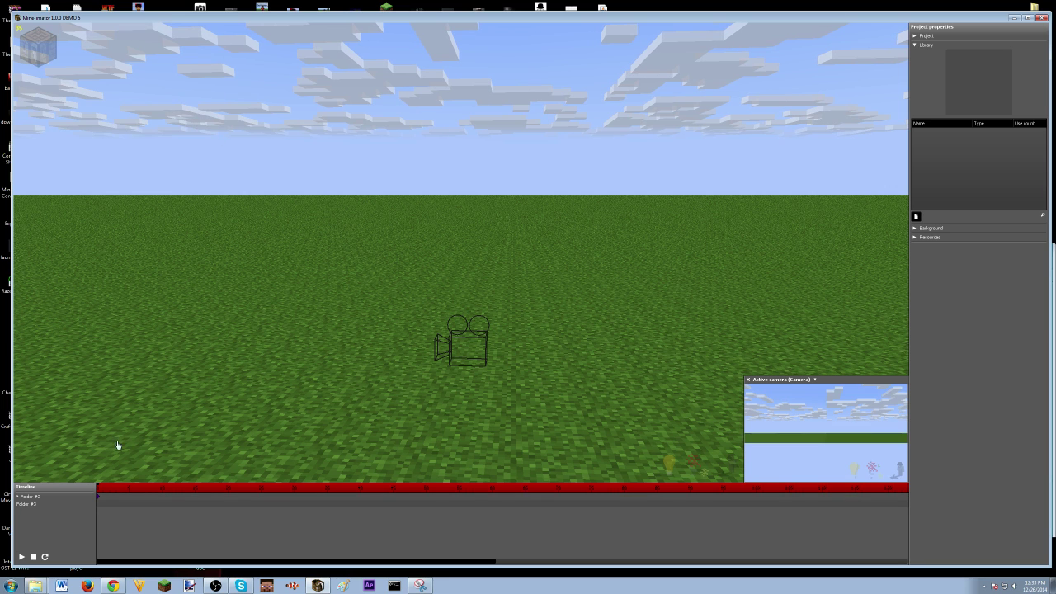
click(99, 495)
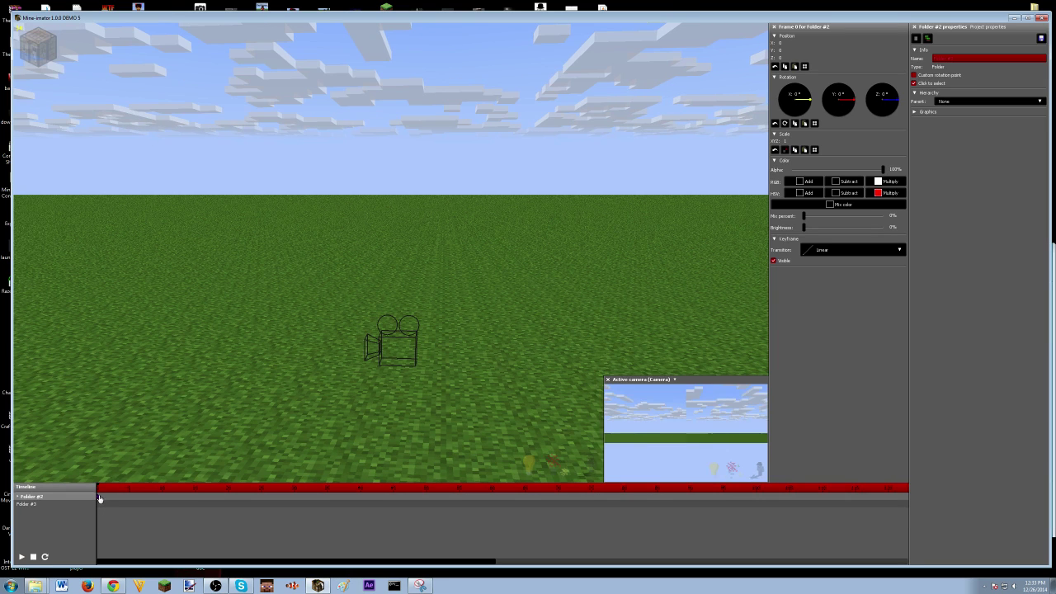
click(958, 102)
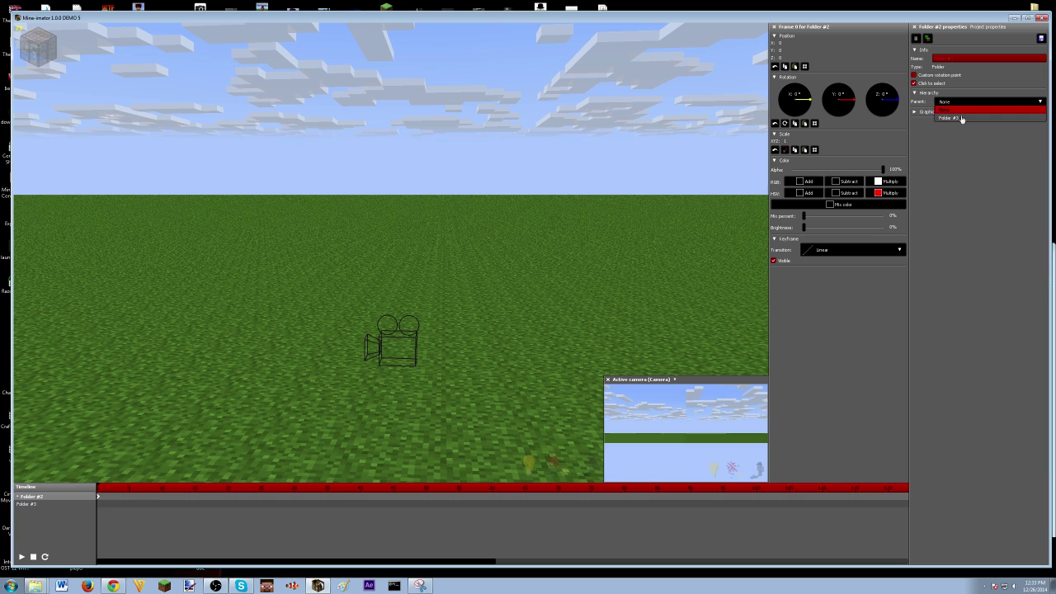
click(961, 114)
Place a keyframe for Folder #3 at frame 0 and expand its nested folders in the timeline
click(109, 496)
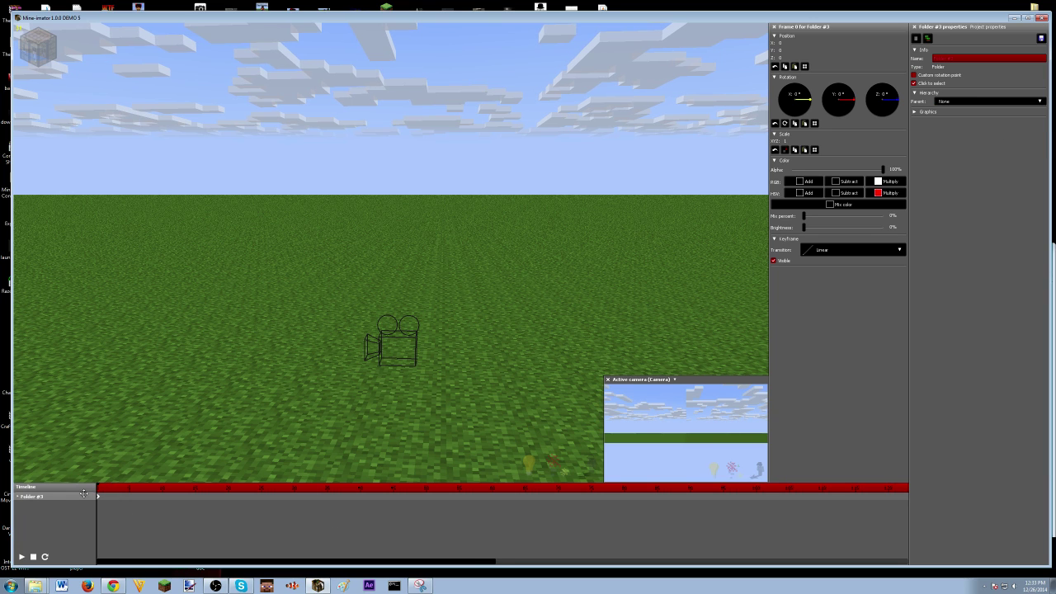
click(18, 497)
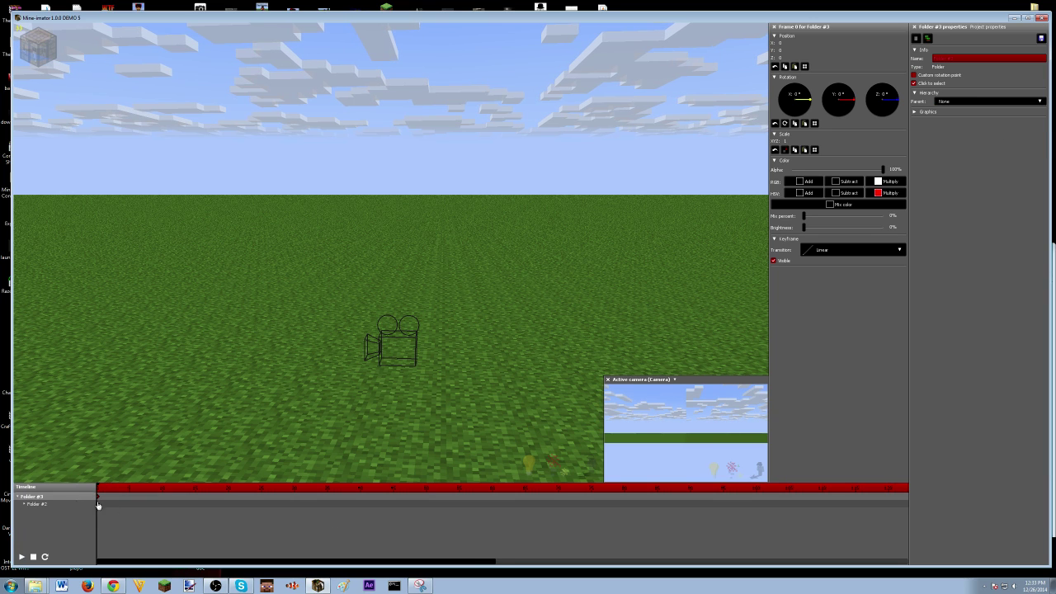
key(ctrl+a)
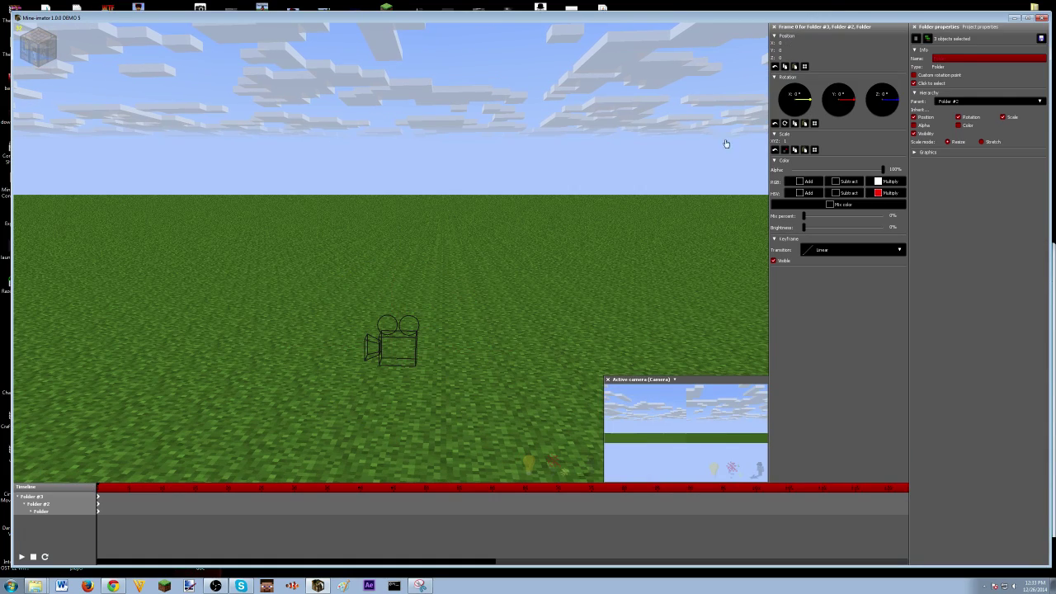
click(520, 221)
Select Folder #3 through the camera and raise it above the ground along the Z axis
key(w)
right_drag(520, 221, 440, 316)
key(q)
key(e)
key(s)
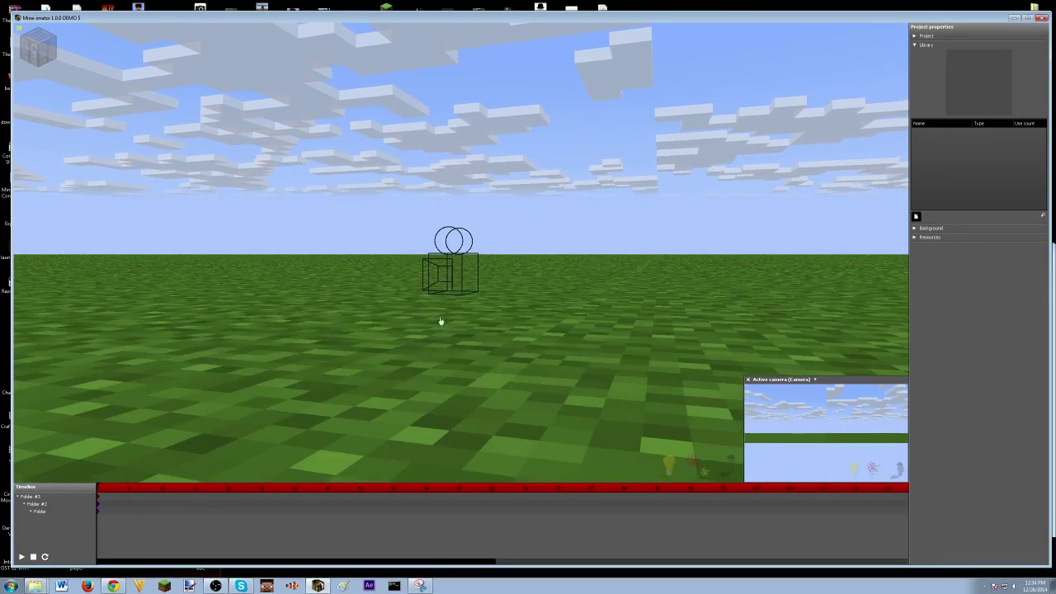
click(480, 265)
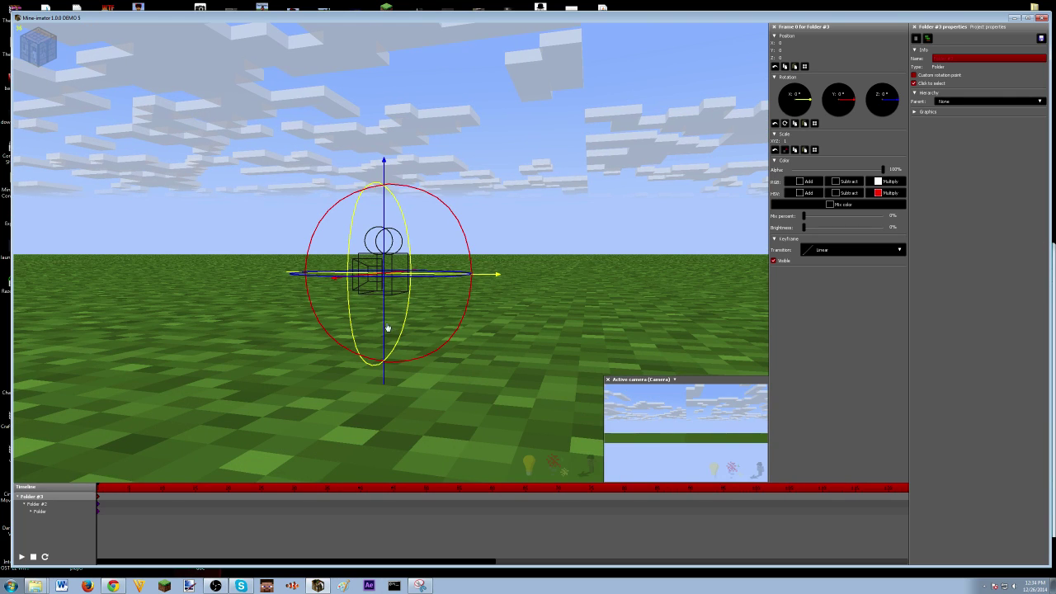
drag(387, 328, 388, 195)
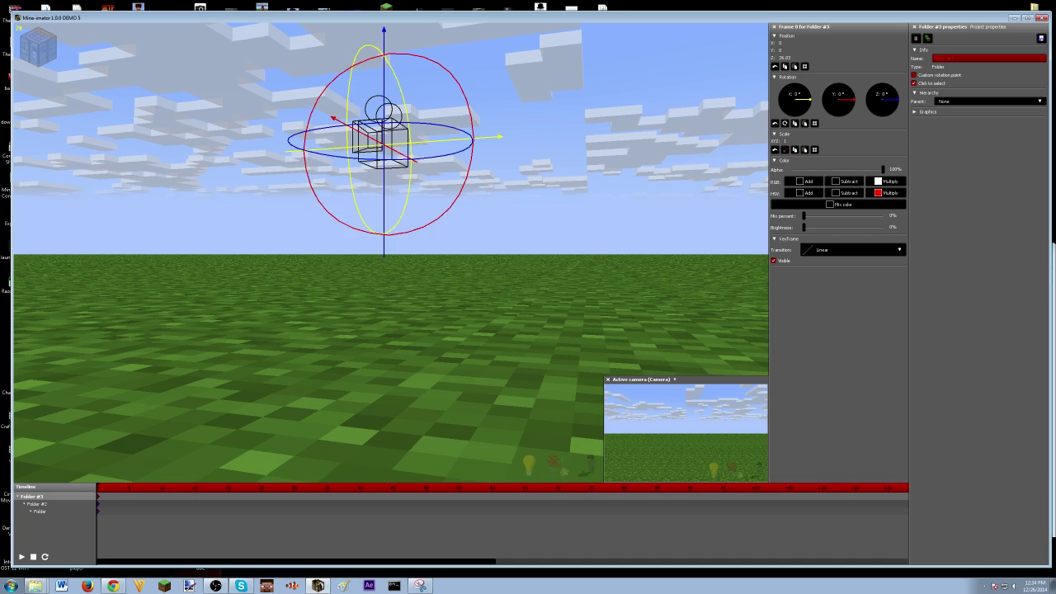
Rename Folder #3 as "Location Point"
key(e)
right_drag(387, 194, 389, 256)
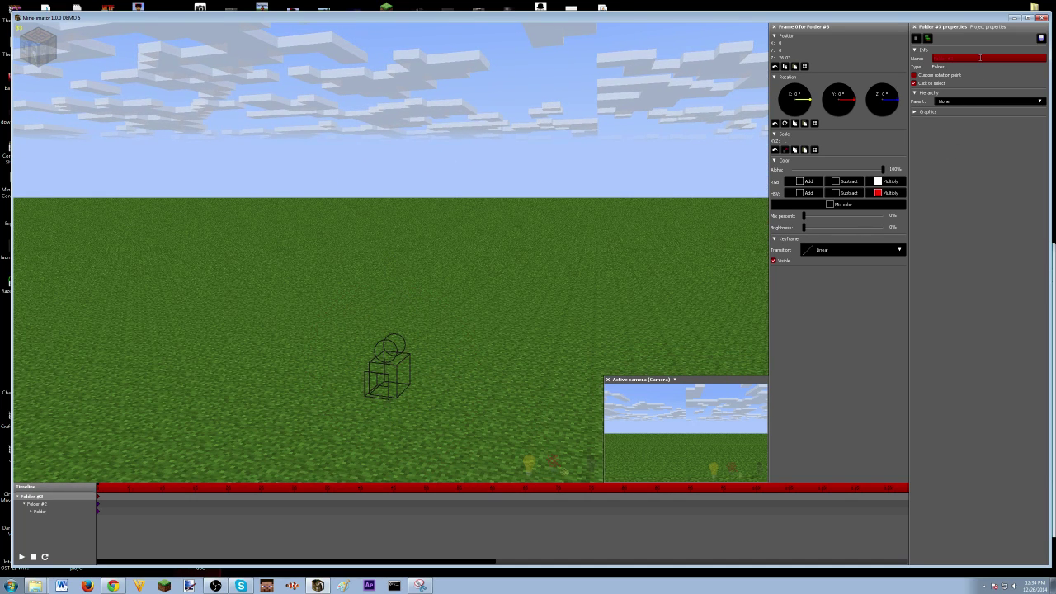
text(Posi)
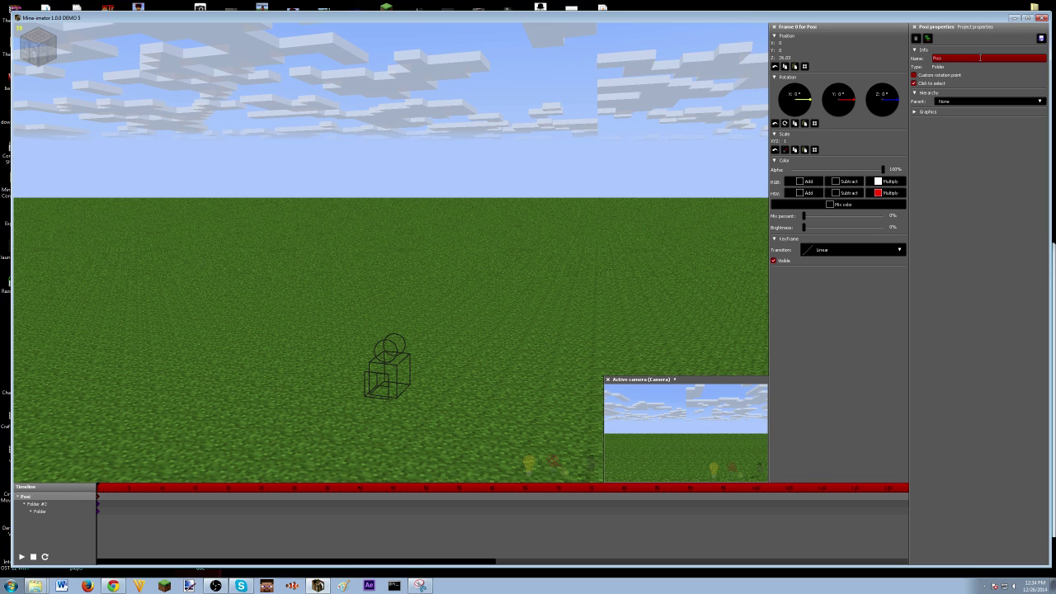
key(BackSpace)
key(BackSpace)
key(BackSpace)
key(BackSpace)
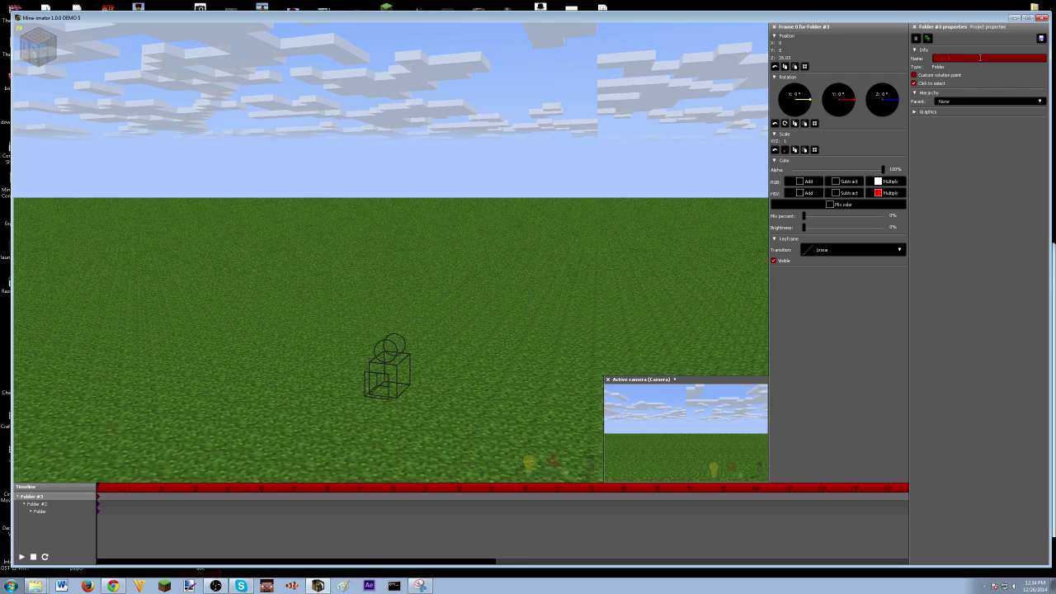
text(Location P)
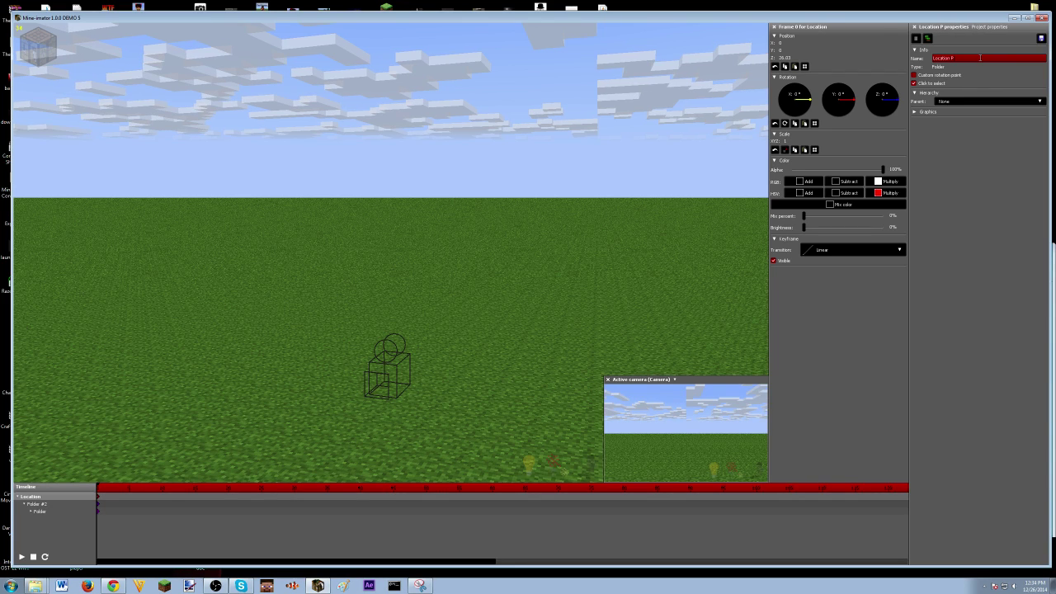
text(oint)
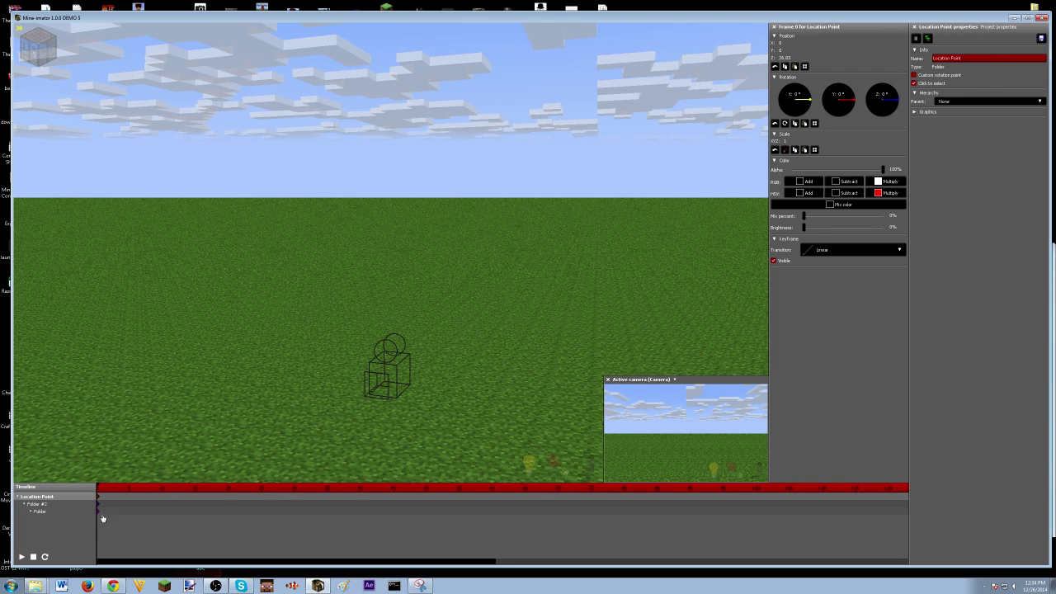
Rename Folder #2 as "Rotation Point 1"
click(99, 505)
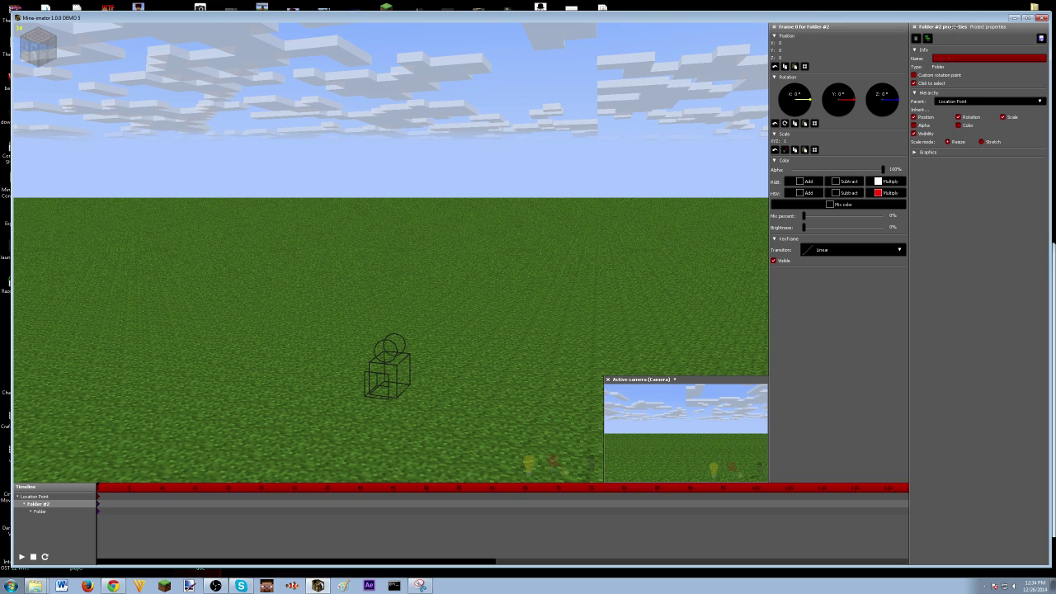
text(R)
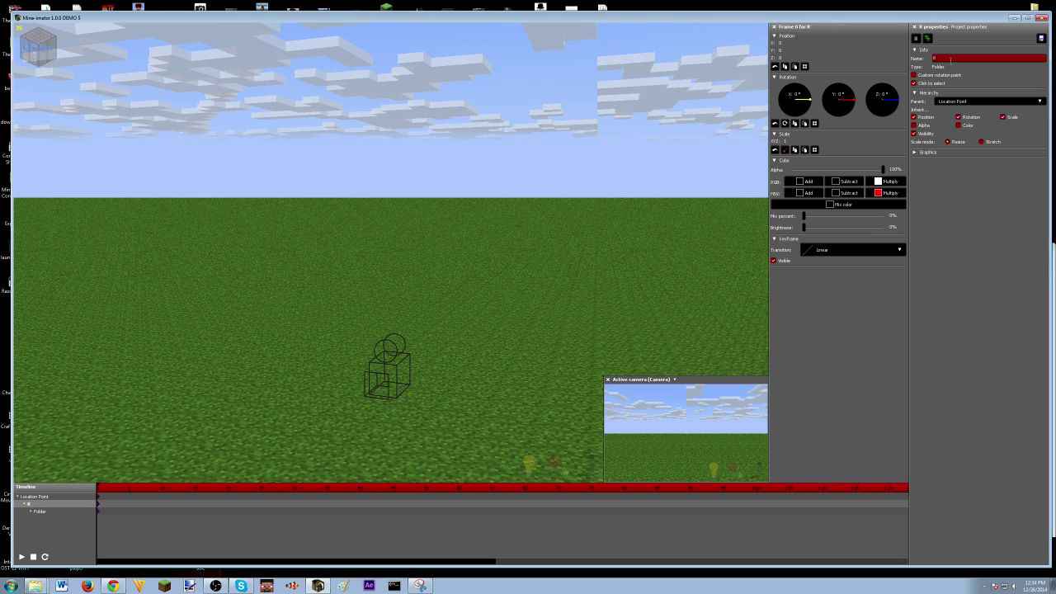
text(otation Po)
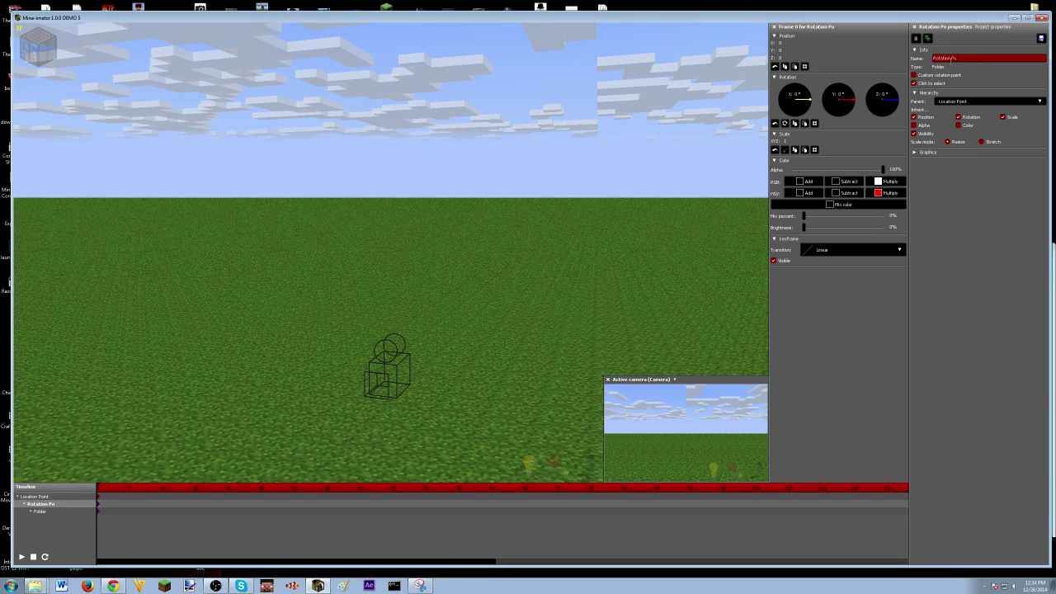
text(int 1)
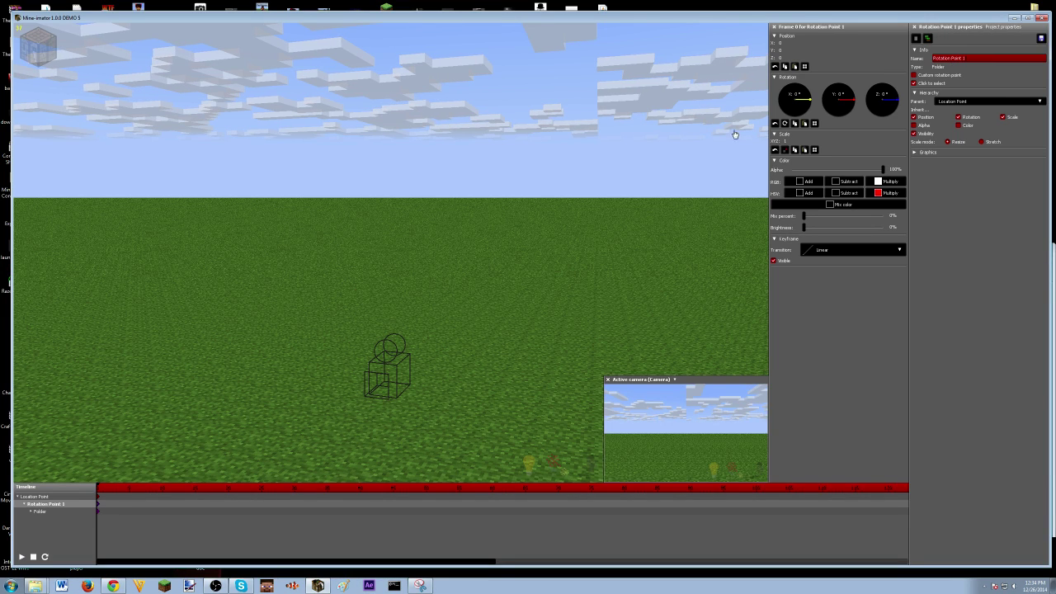
Rename the innermost folder as "Rotation Point 2" and clear the selection
click(98, 512)
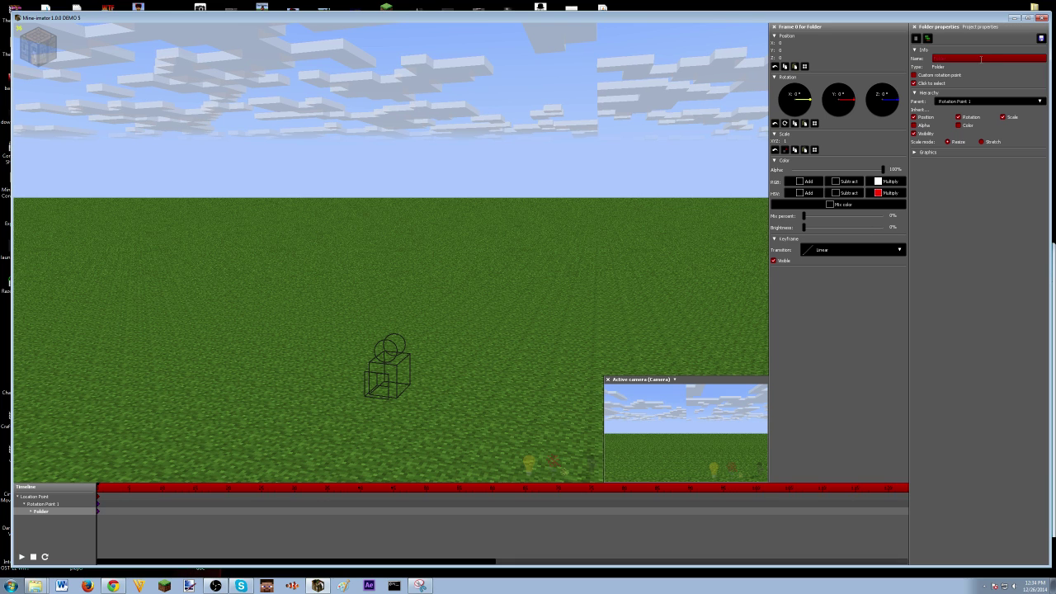
text(Rotaion)
key(BackSpace)
key(BackSpace)
key(BackSpace)
text(taion)
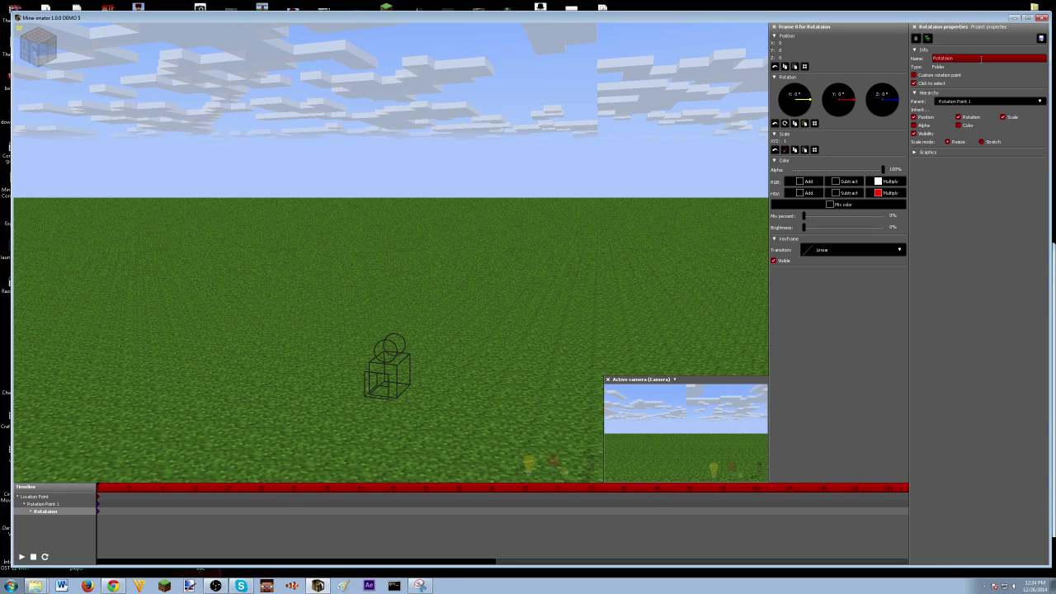
key(BackSpace)
key(BackSpace)
key(BackSpace)
key(BackSpace)
text(ation Point)
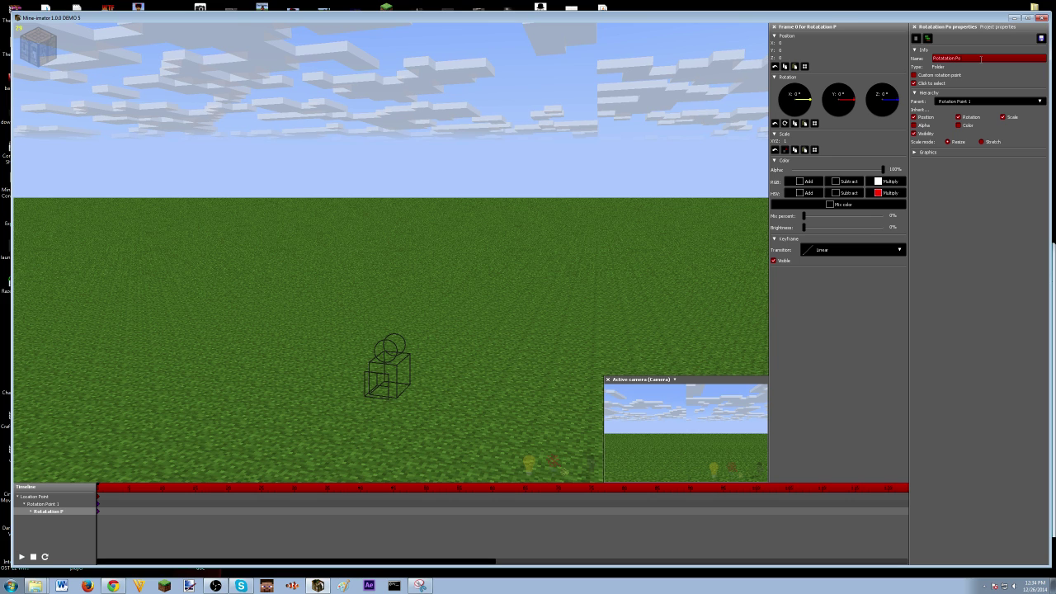
key(BackSpace)
key(BackSpace)
key(BackSpace)
key(BackSpace)
key(BackSpace)
key(BackSpace)
key(BackSpace)
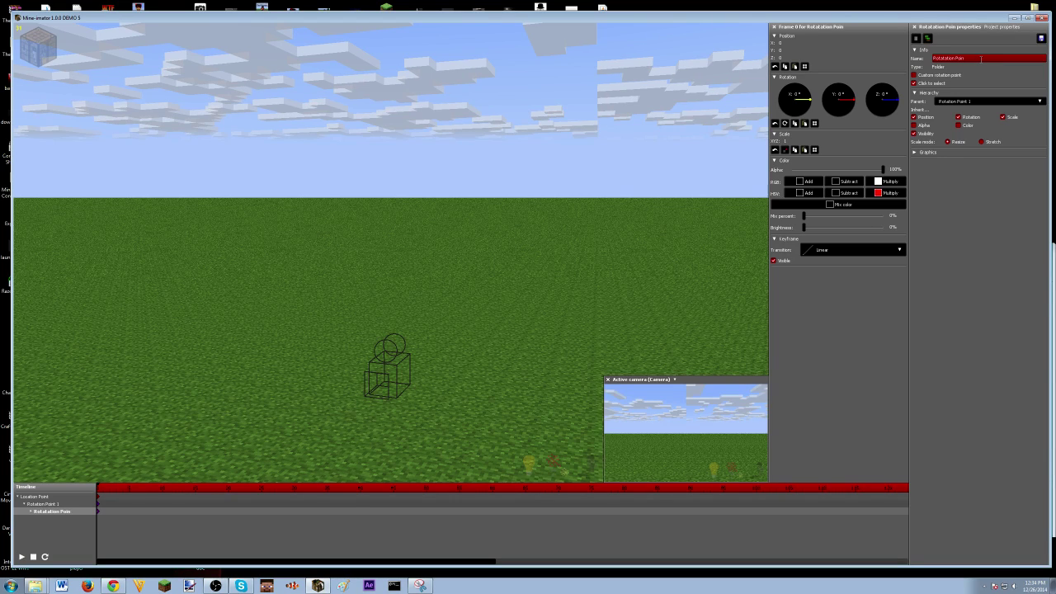
key(BackSpace)
key(BackSpace)
key(BackSpace)
key(BackSpace)
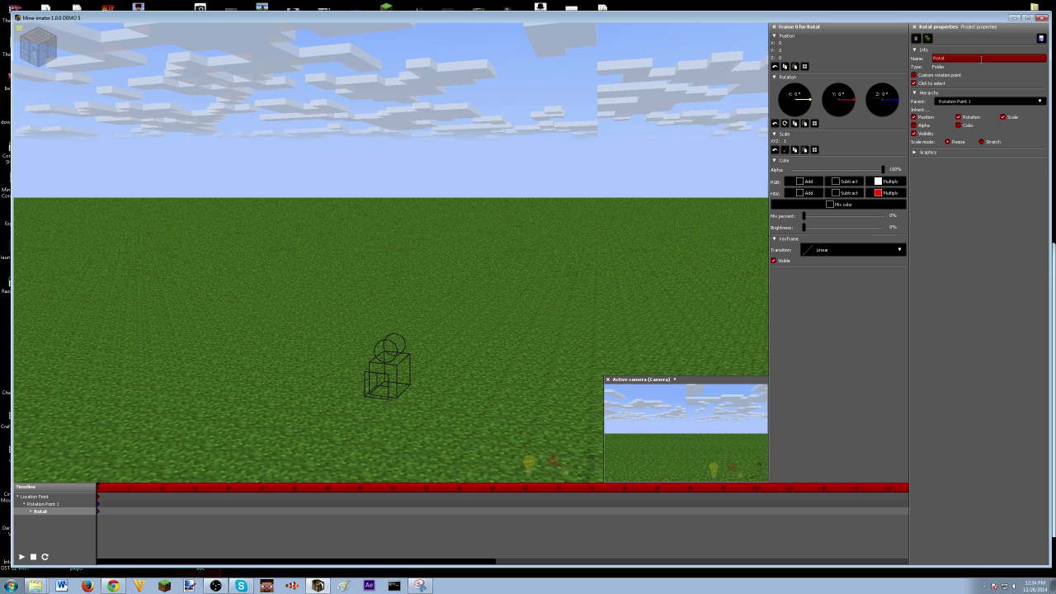
text(ion Point 2)
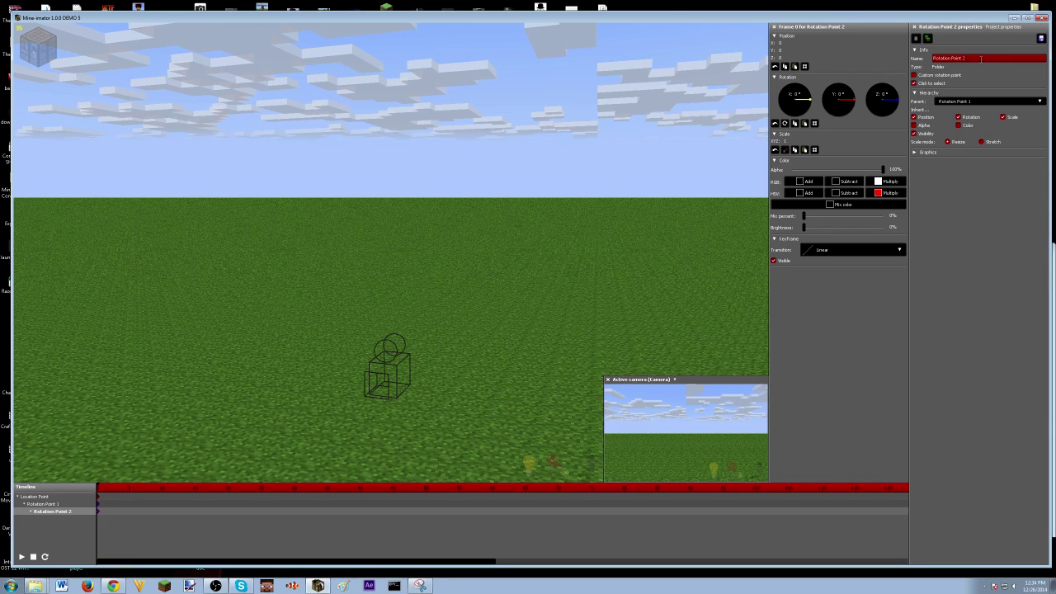
key(Return)
click(658, 124)
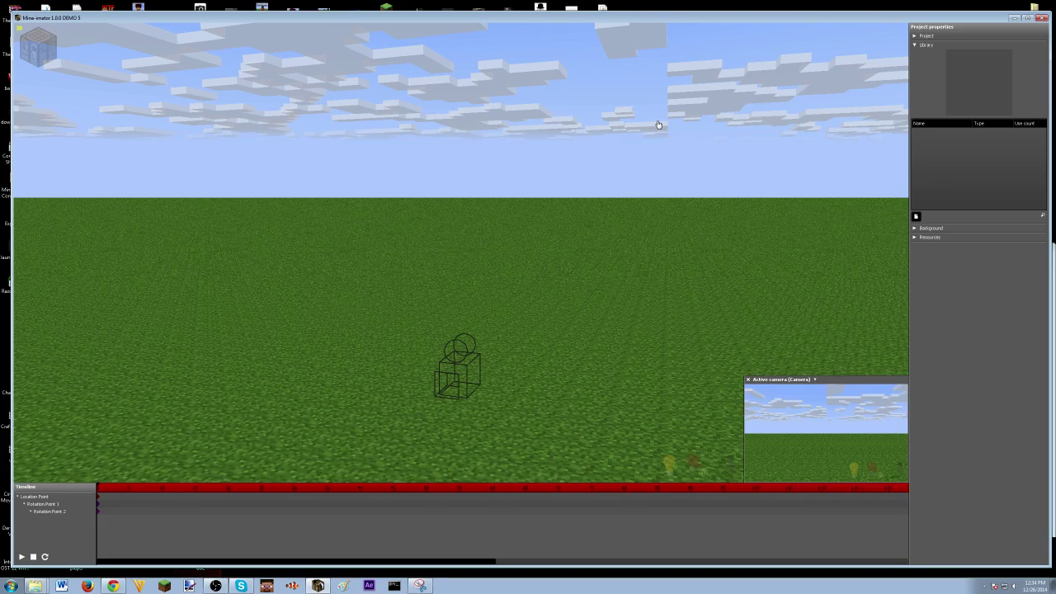
Rotate the Location Point folder to about -37° around the Z axis and reset its position to 0 on all axes
click(463, 374)
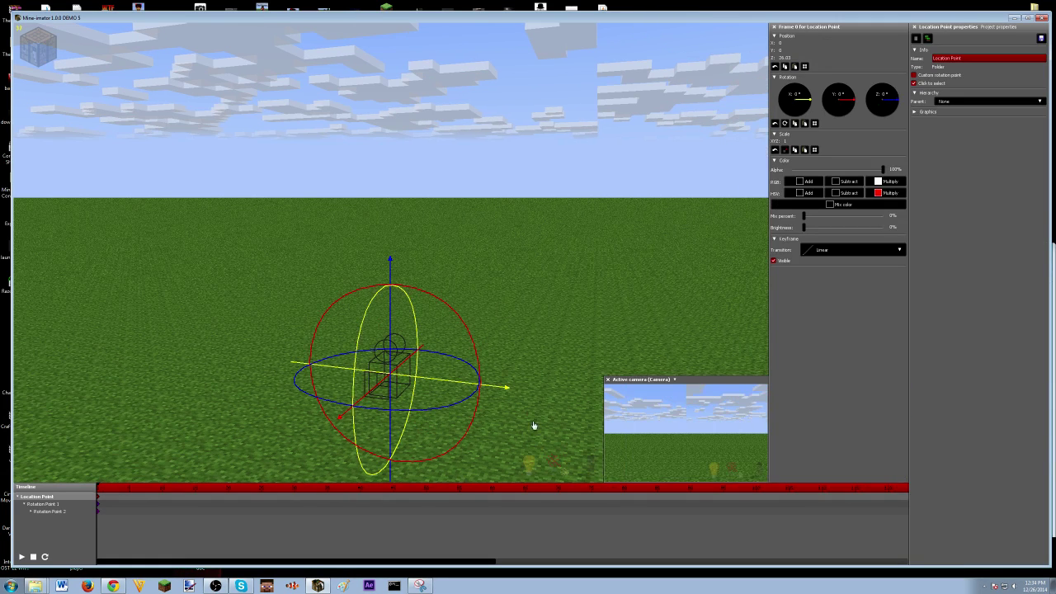
click(401, 240)
key(w)
key(q)
right_drag(401, 240, 429, 211)
key(e)
key(s)
key(w)
click(99, 499)
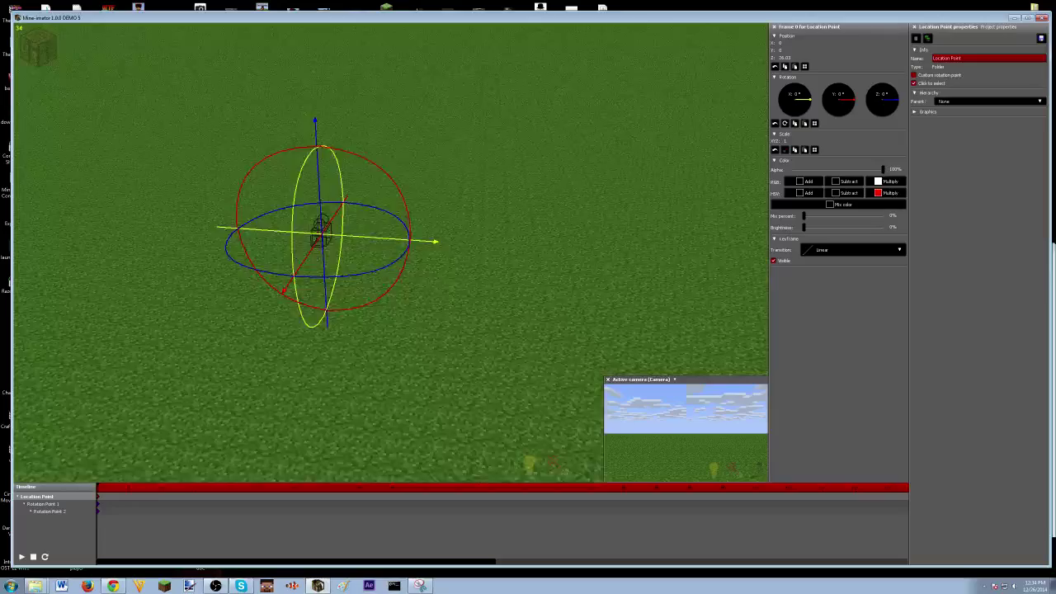
right_drag(390, 248, 389, 256)
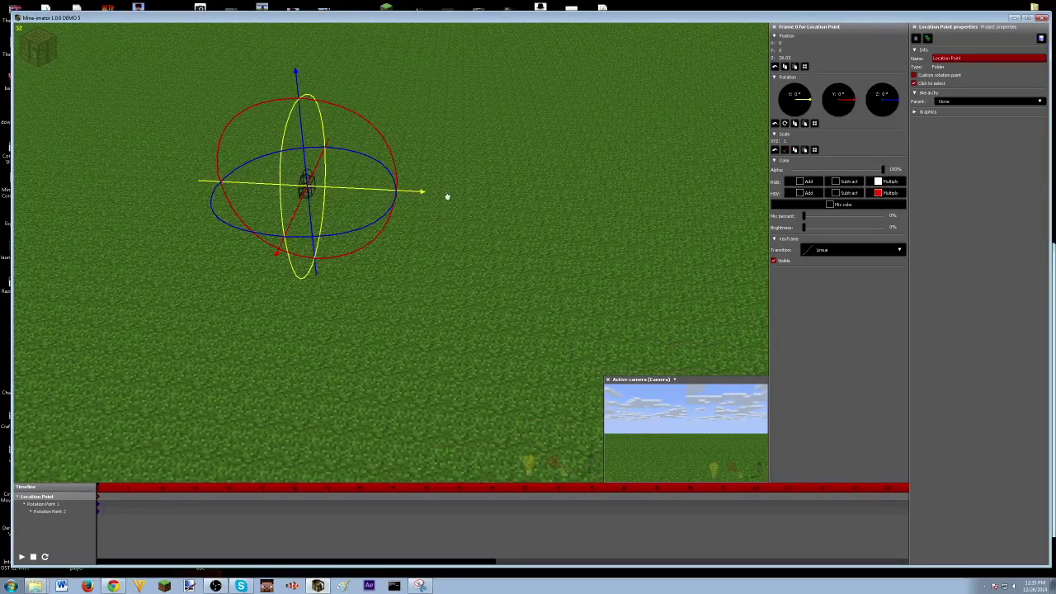
drag(317, 250, 368, 232)
drag(325, 158, 302, 190)
click(775, 66)
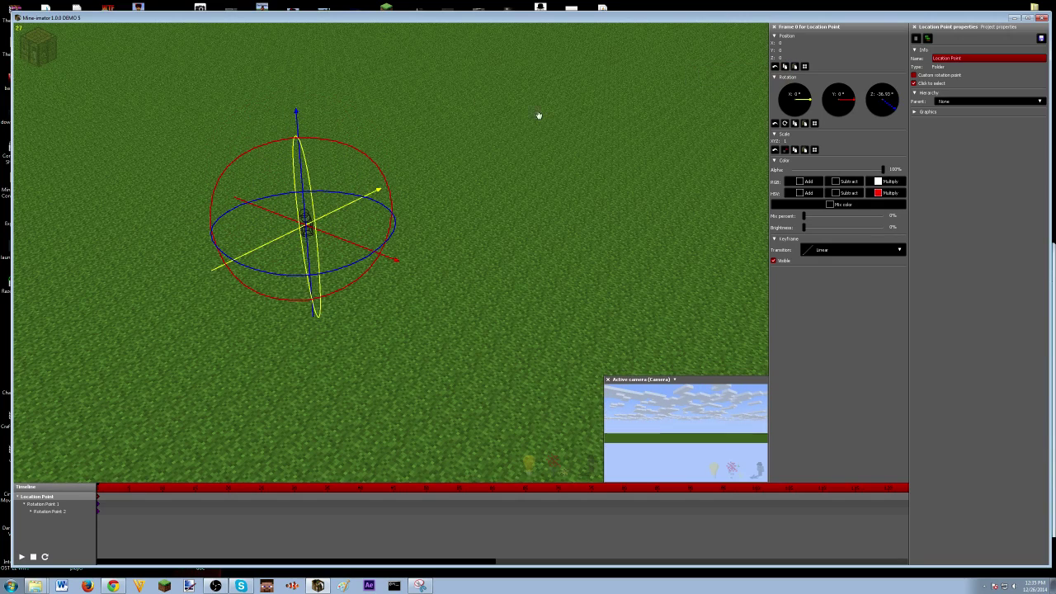
Reset the Location Point folder's Z rotation to 0, move it to about 71 on X and 19 on Z, and clear the selection
right_click(880, 98)
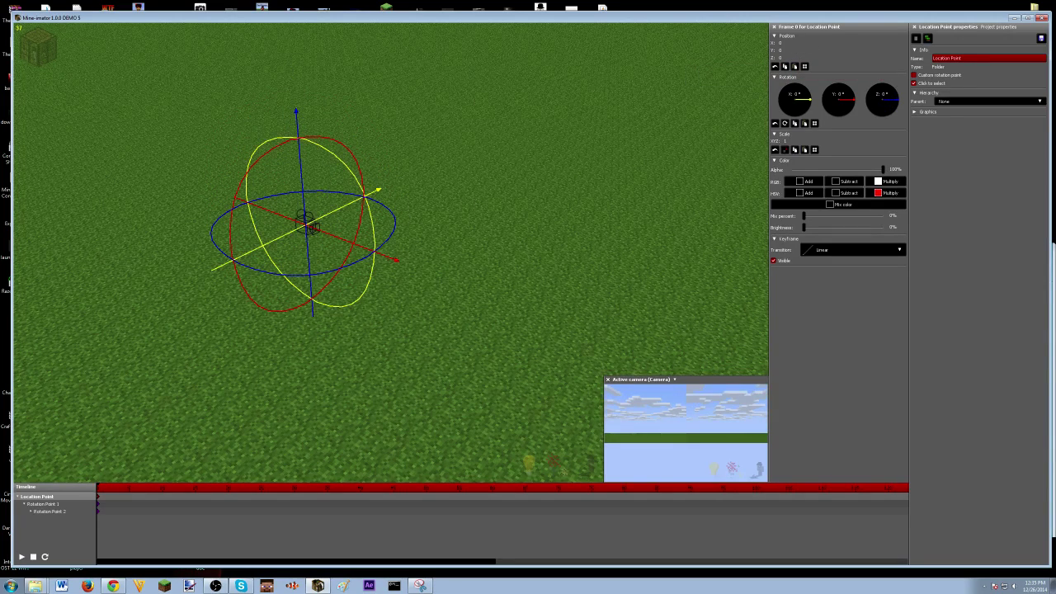
drag(381, 256, 401, 160)
click(571, 154)
right_drag(571, 154, 570, 58)
key(w)
key(w)
key(e)
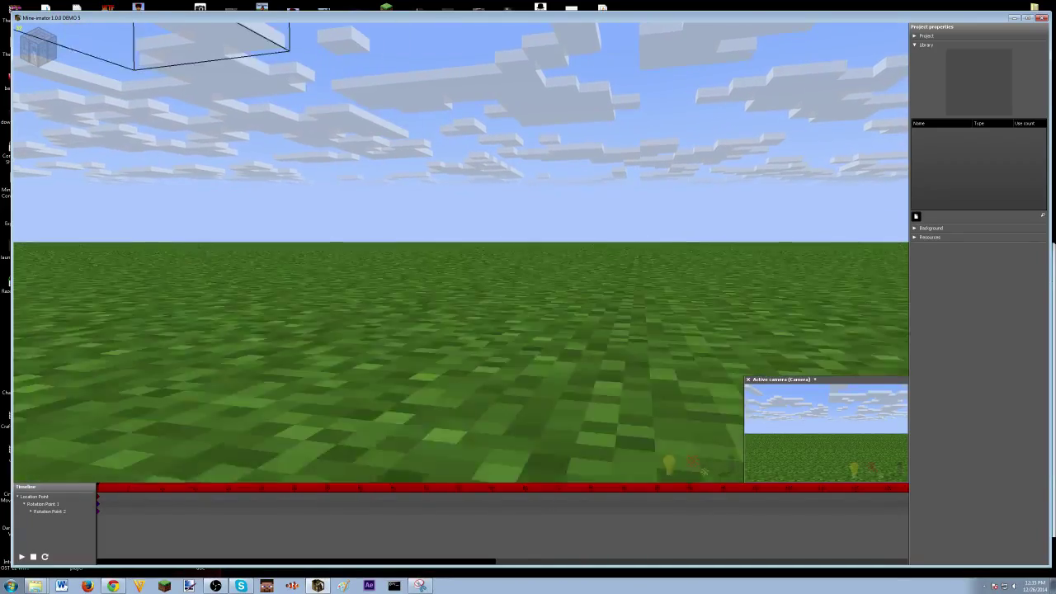
Expand the Rotation Point 2 folder and inspect the frame 0 keyframe of the Camera nested inside it
click(34, 514)
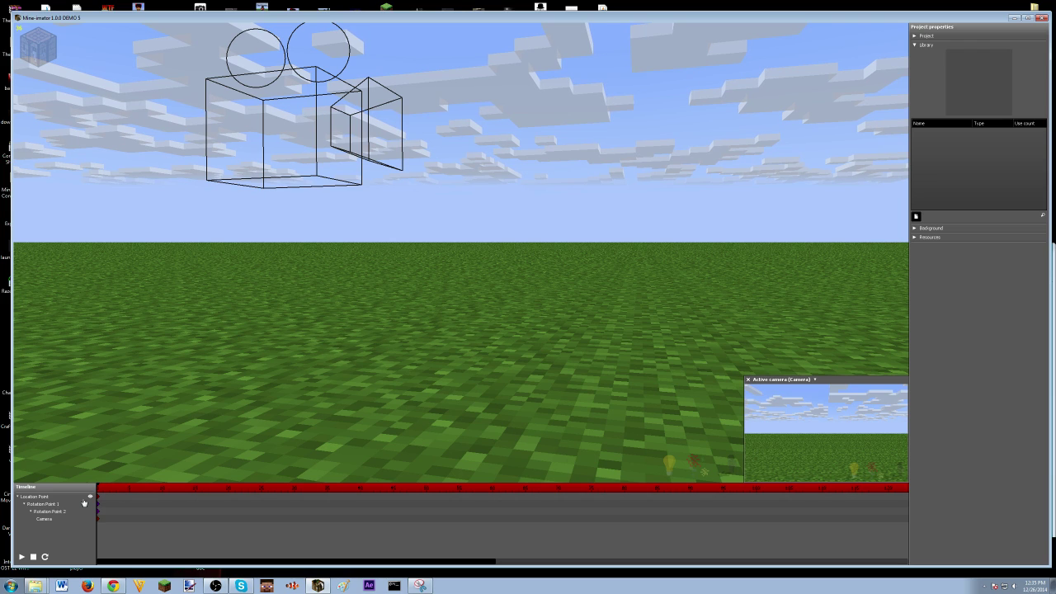
click(99, 519)
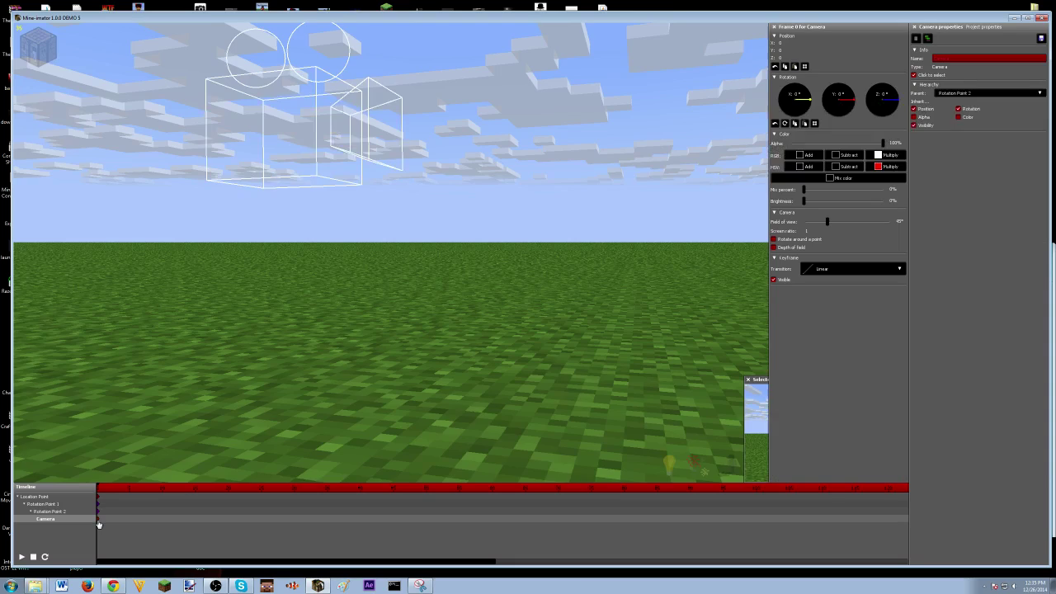
click(392, 253)
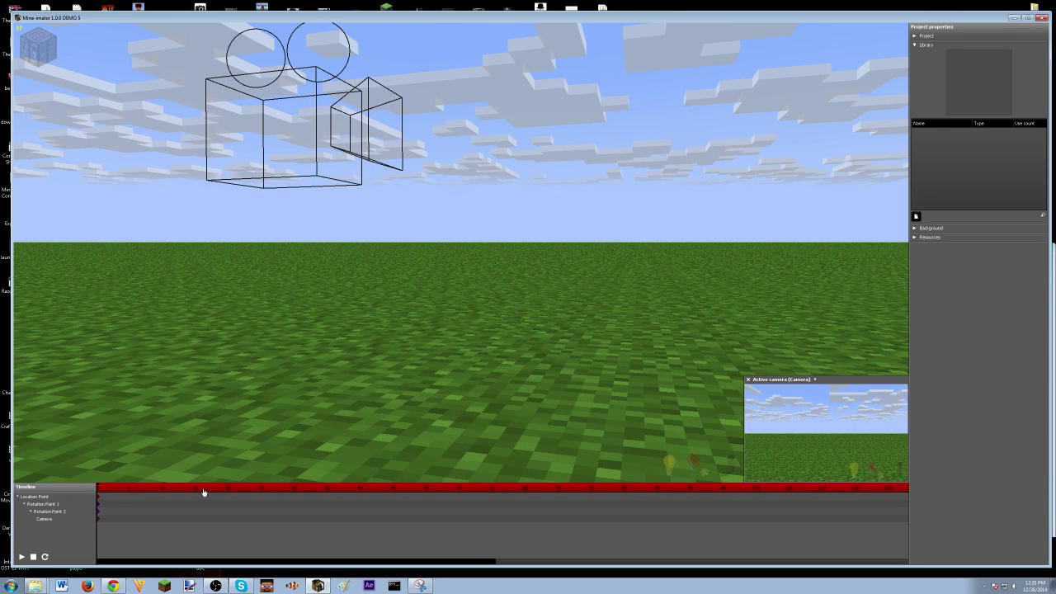
click(97, 519)
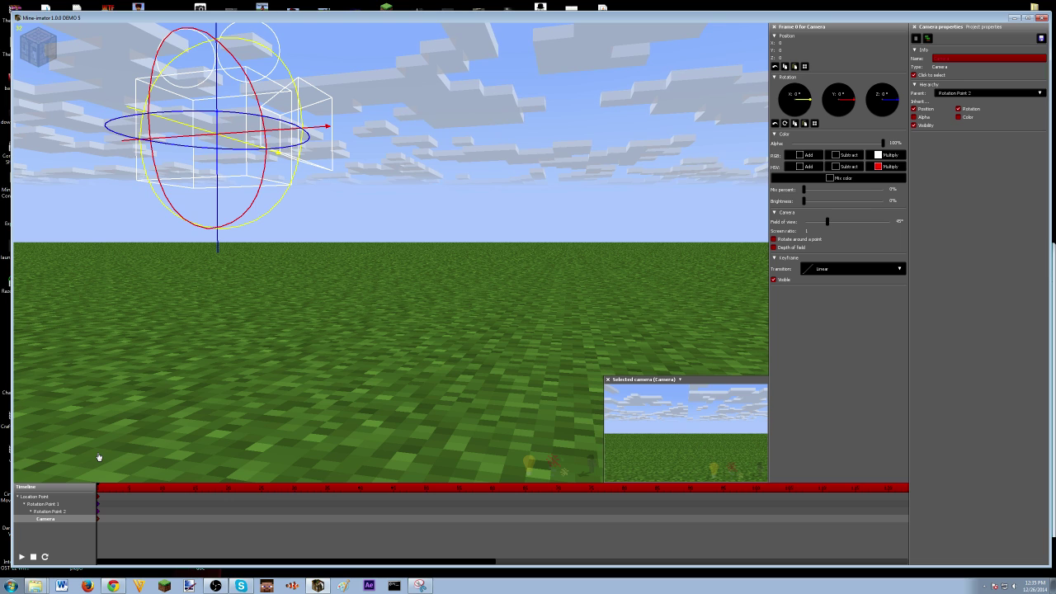
Keyframe Rotation Point 1 at frame 20 rotated about 28° around Y, and Rotation Point 2 at frame 48 rotated about 45° around Z
click(229, 504)
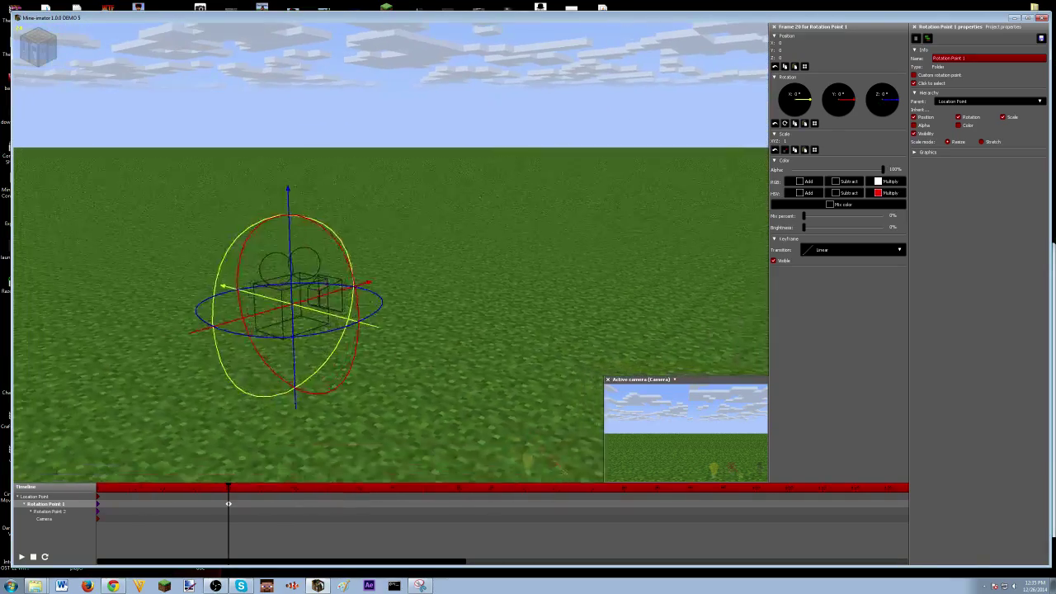
drag(323, 252, 339, 276)
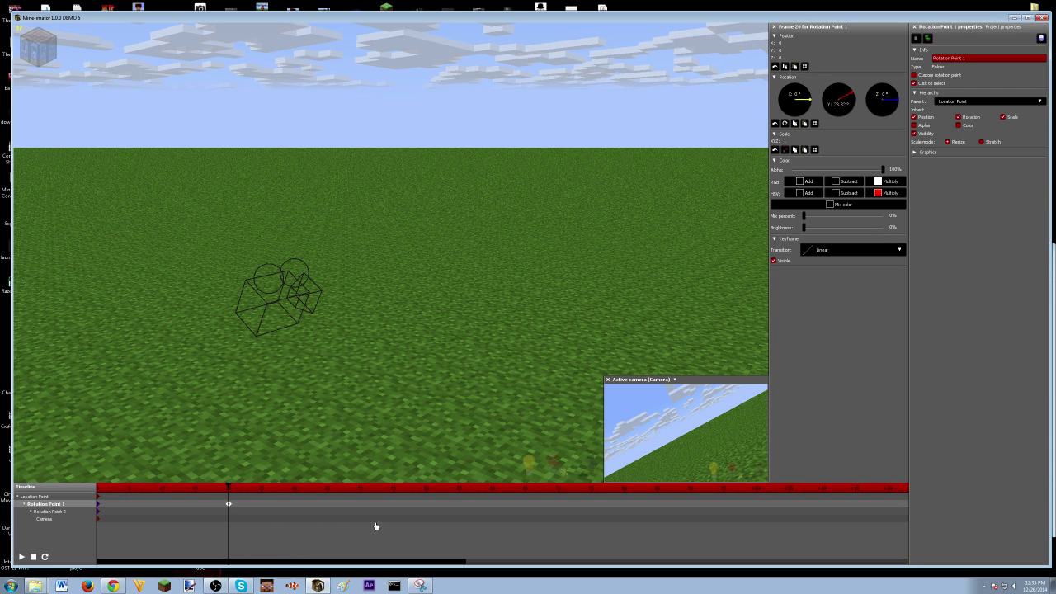
click(412, 512)
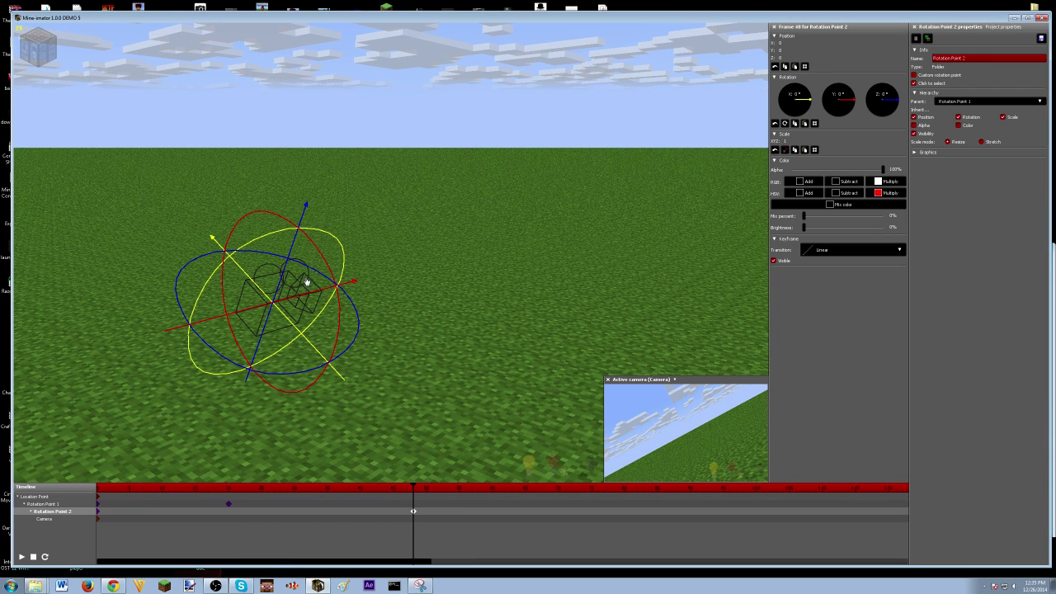
drag(309, 271, 274, 253)
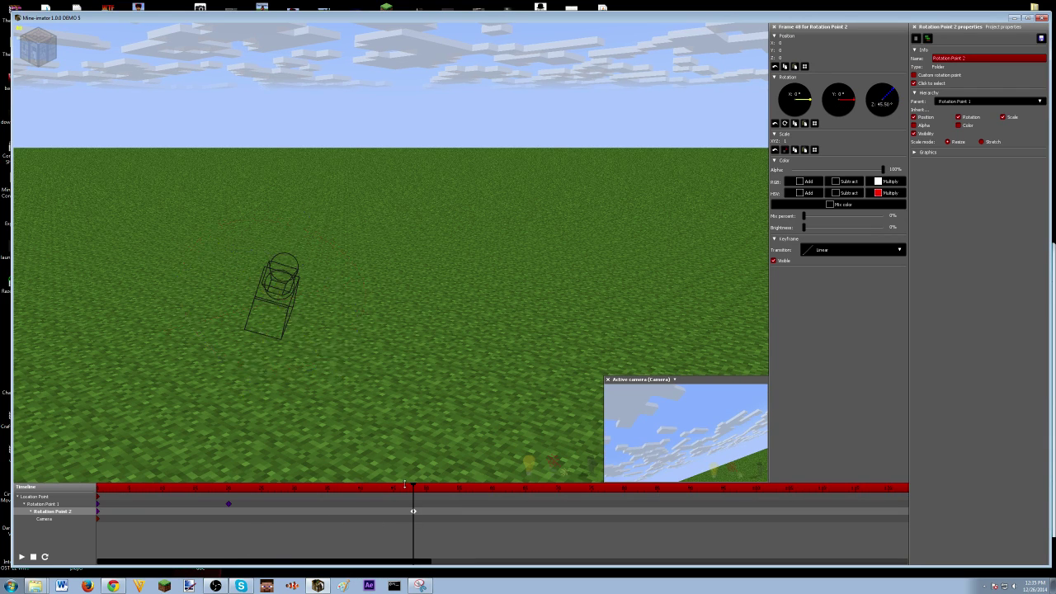
drag(404, 484, 280, 490)
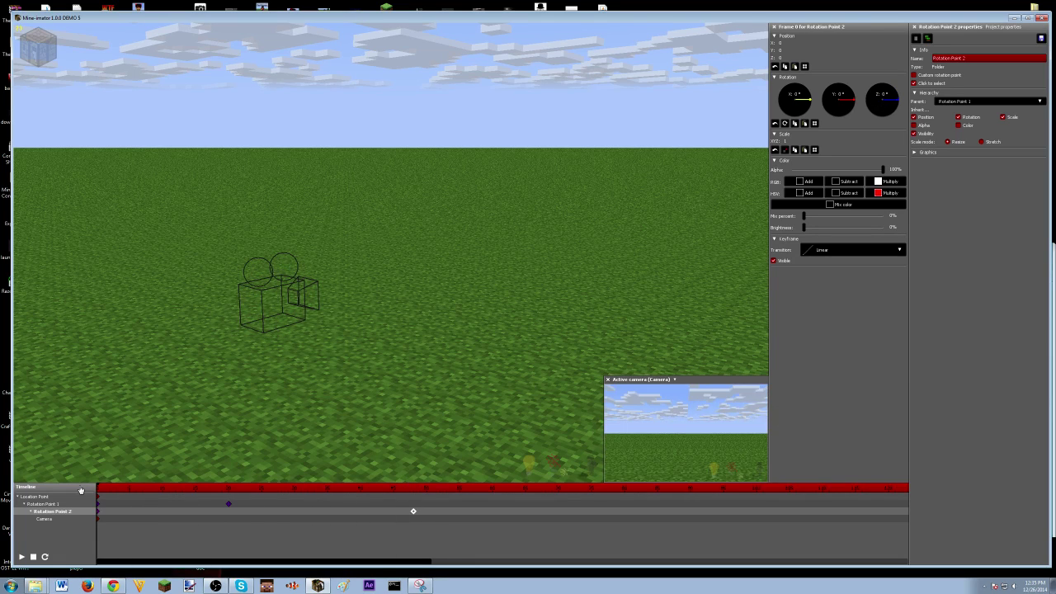
Set the transition of all Rotation Point 1 and Rotation Point 2 keyframes to Ease in and out (quadratic) and play the animation
drag(482, 529, 248, 502)
drag(464, 511, 99, 508)
click(891, 249)
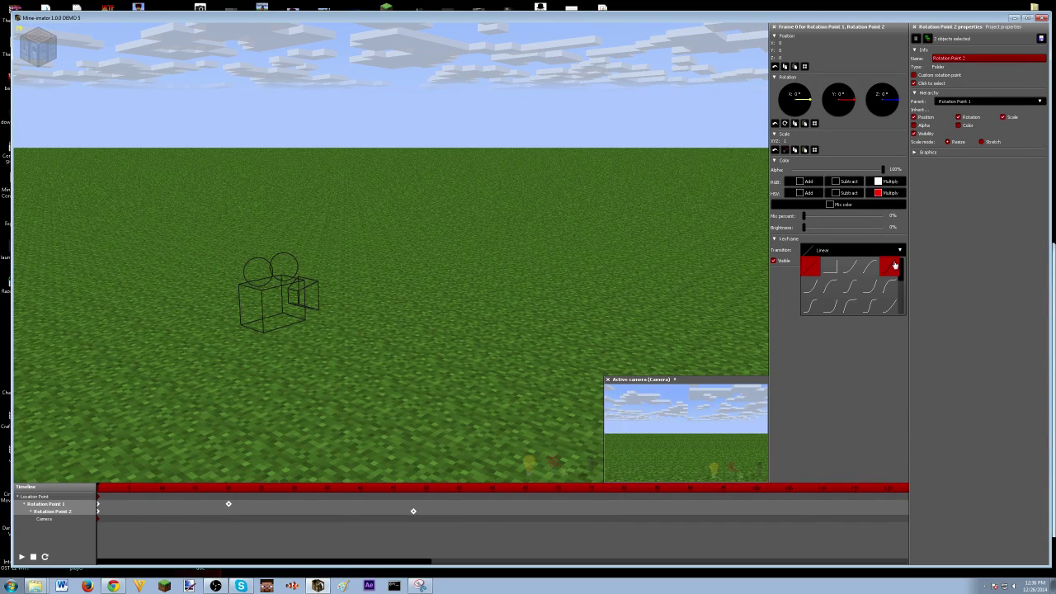
click(484, 237)
key(space)
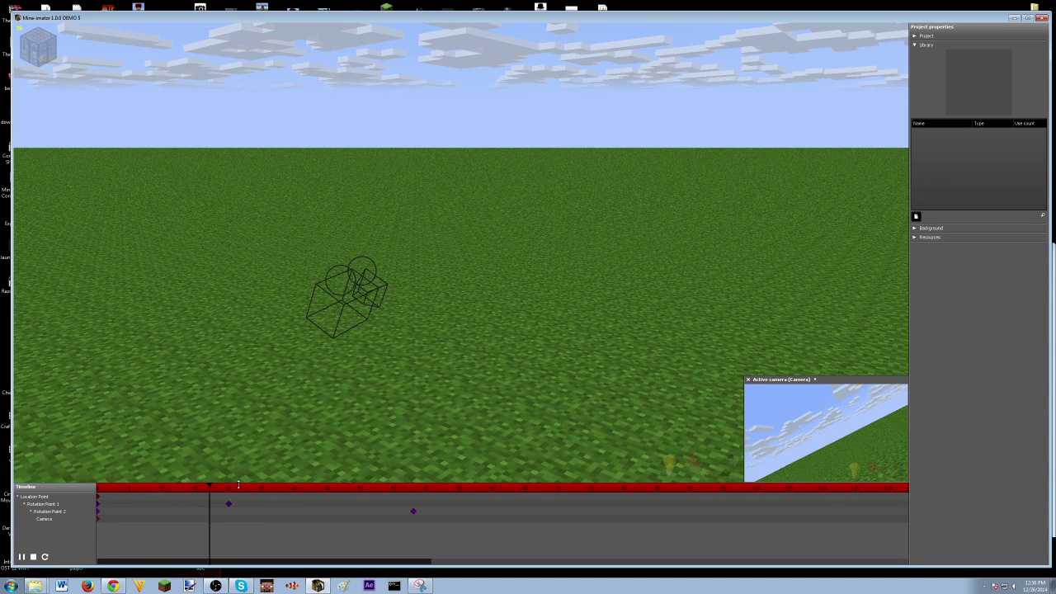
key(space)
key(space)
key(space)
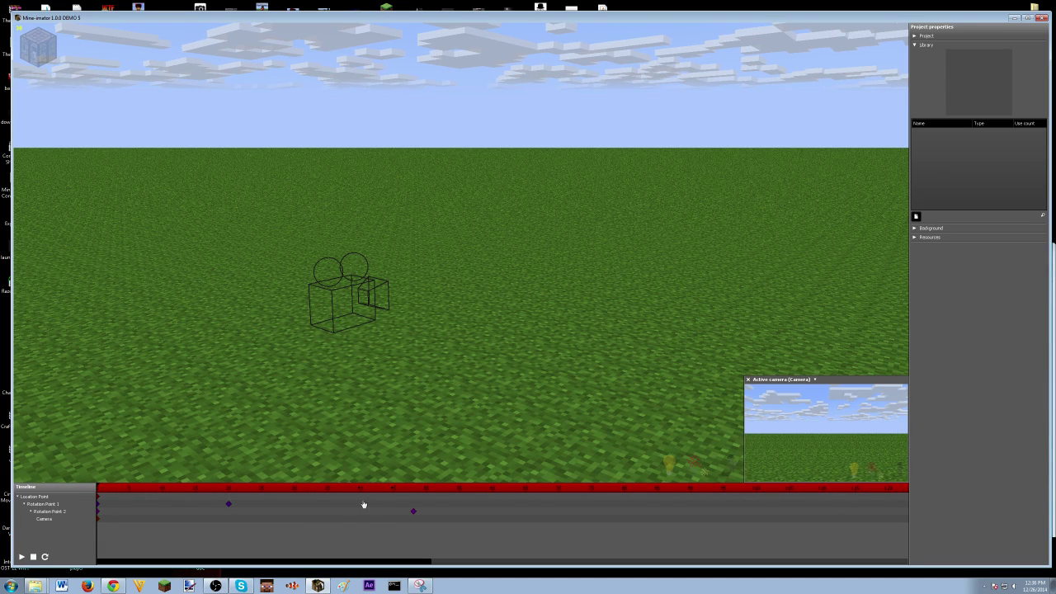
Move the last Rotation Point 2 keyframe to frame 37, add a Rotation Point 1 keyframe tilted the opposite way at frame 54, and preview it
click(412, 513)
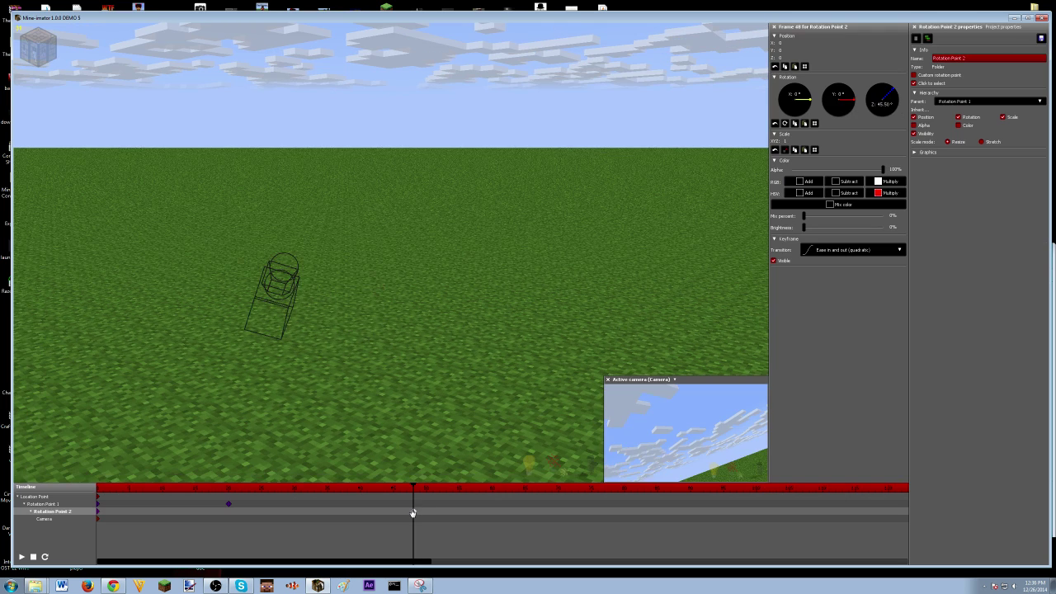
click(454, 504)
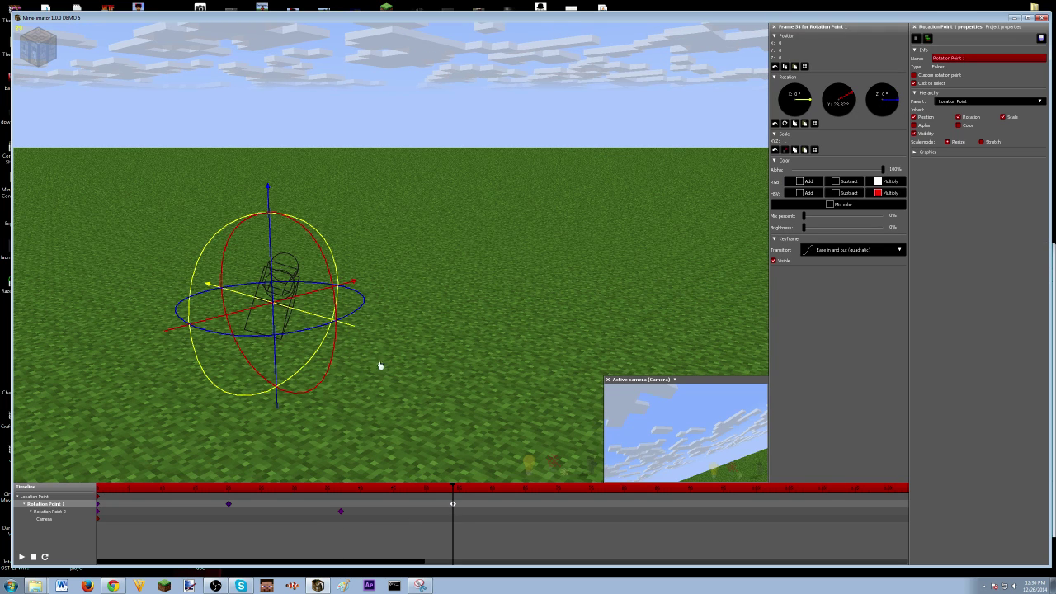
drag(318, 245, 290, 218)
click(455, 488)
key(space)
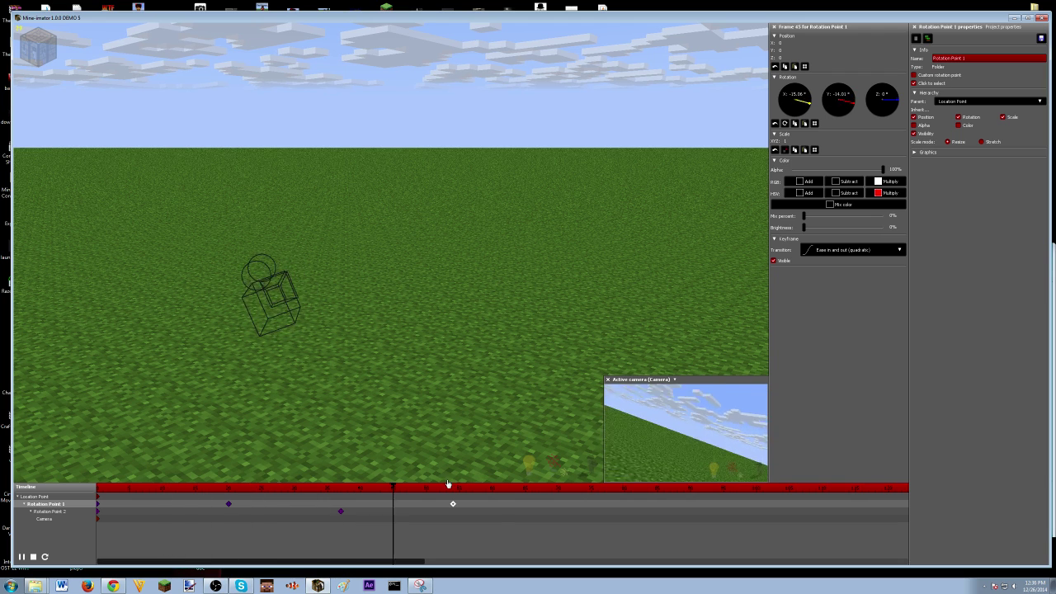
Keyframe Rotation Point 2 at frame 69 rotated to about 35° on Y and 54° on Z, and play the animation from the start
click(508, 513)
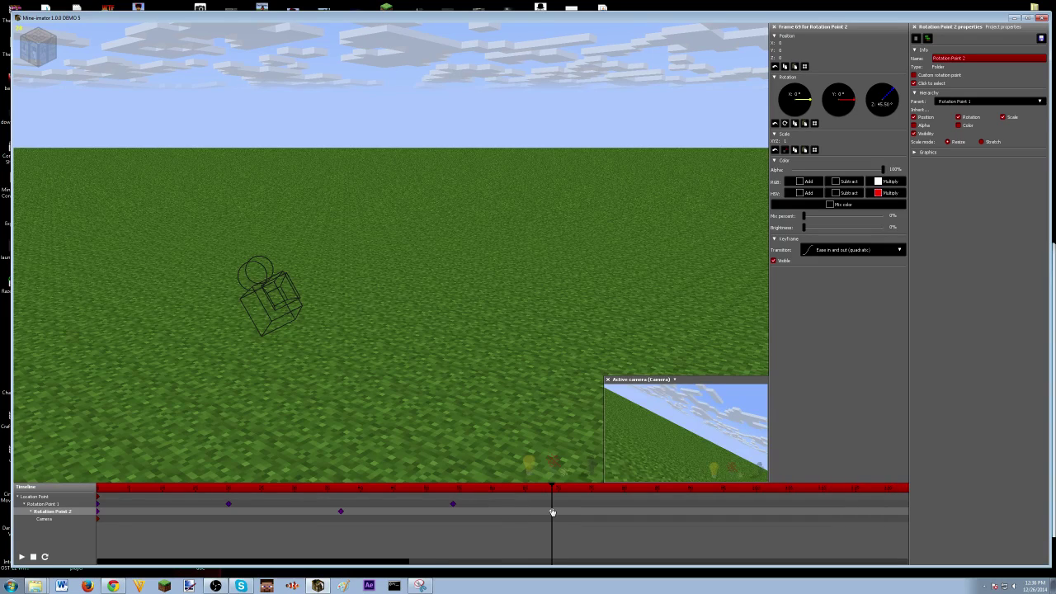
click(289, 254)
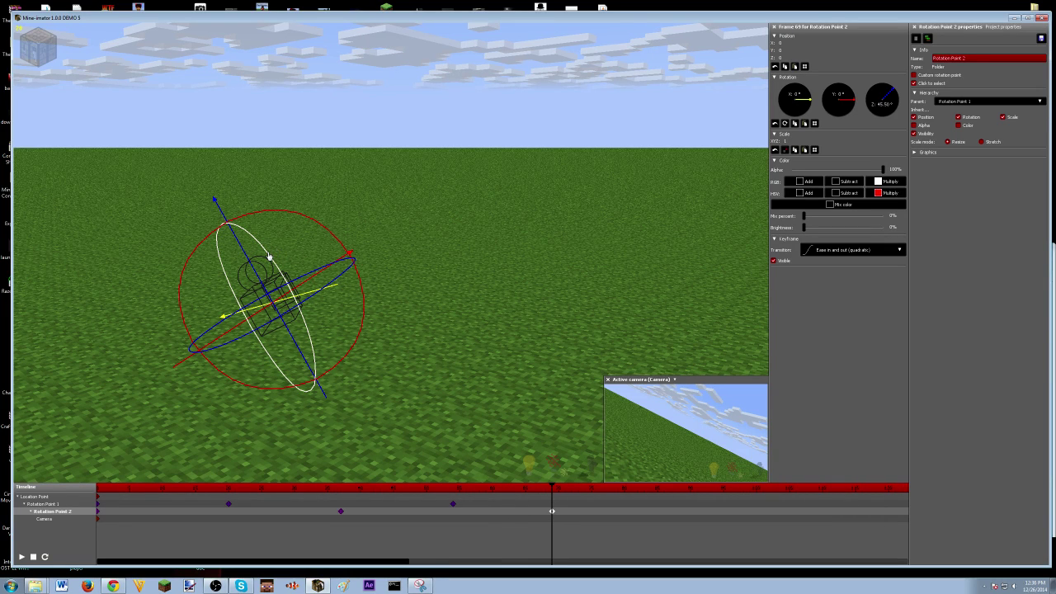
drag(313, 220, 369, 235)
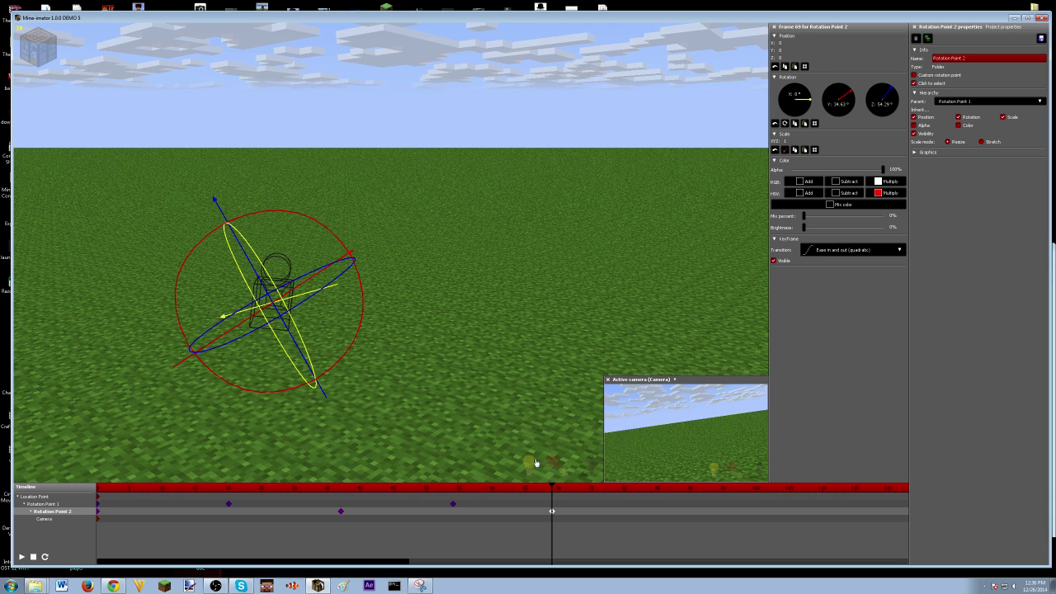
drag(552, 490, 144, 504)
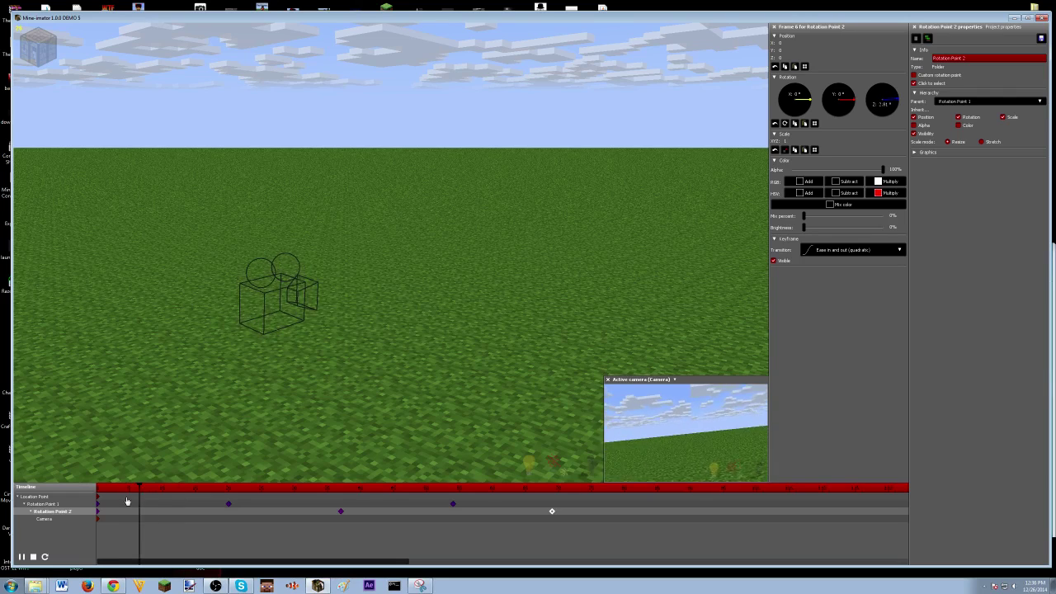
key(space)
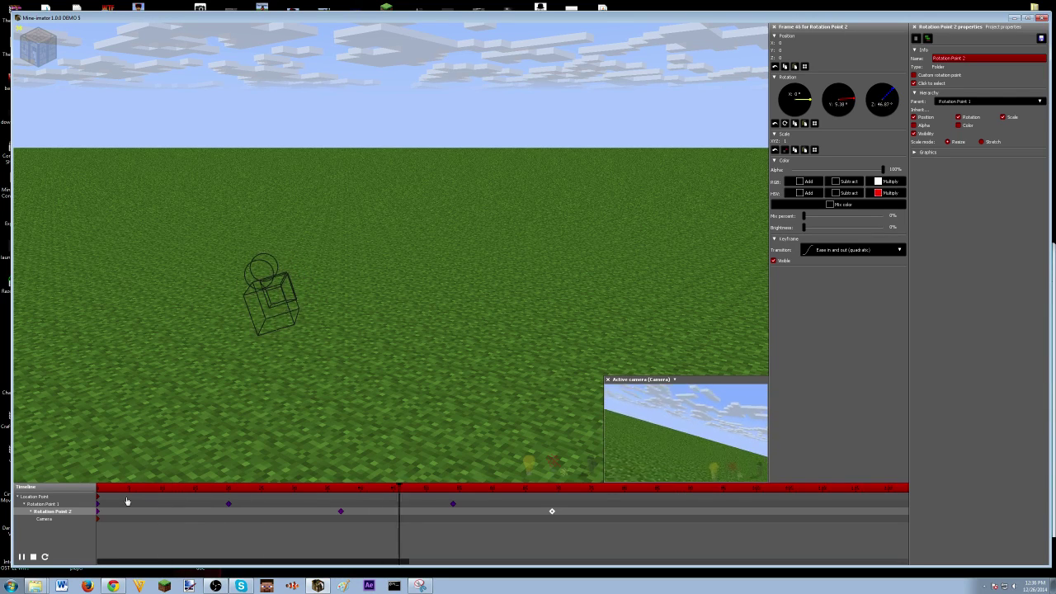
key(space)
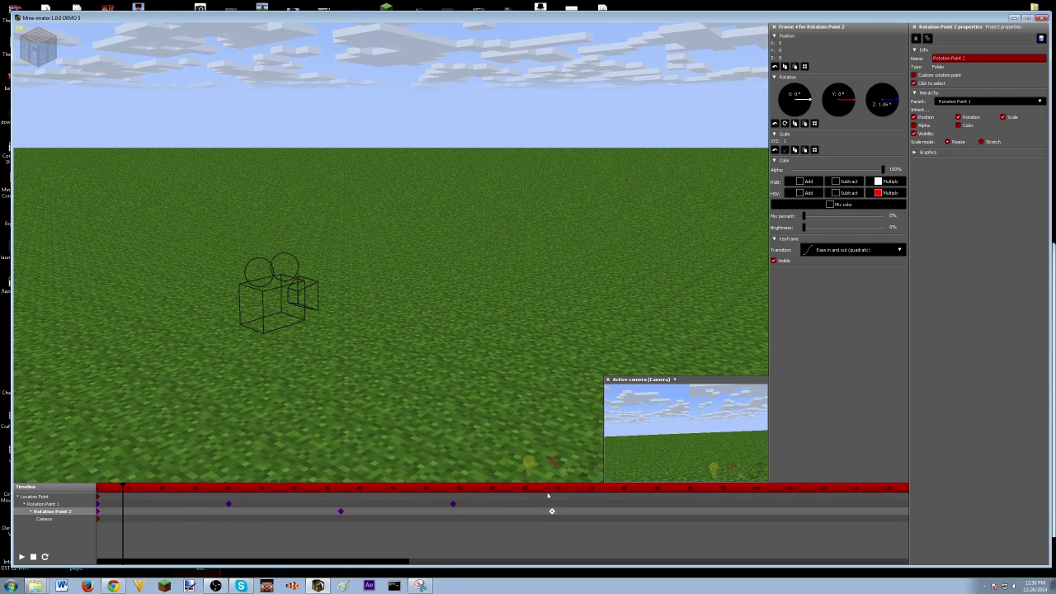
Keyframe the Location Point folder at frame 69 rotated to about -14° on X, -18° on Y and -54° on Z
click(551, 501)
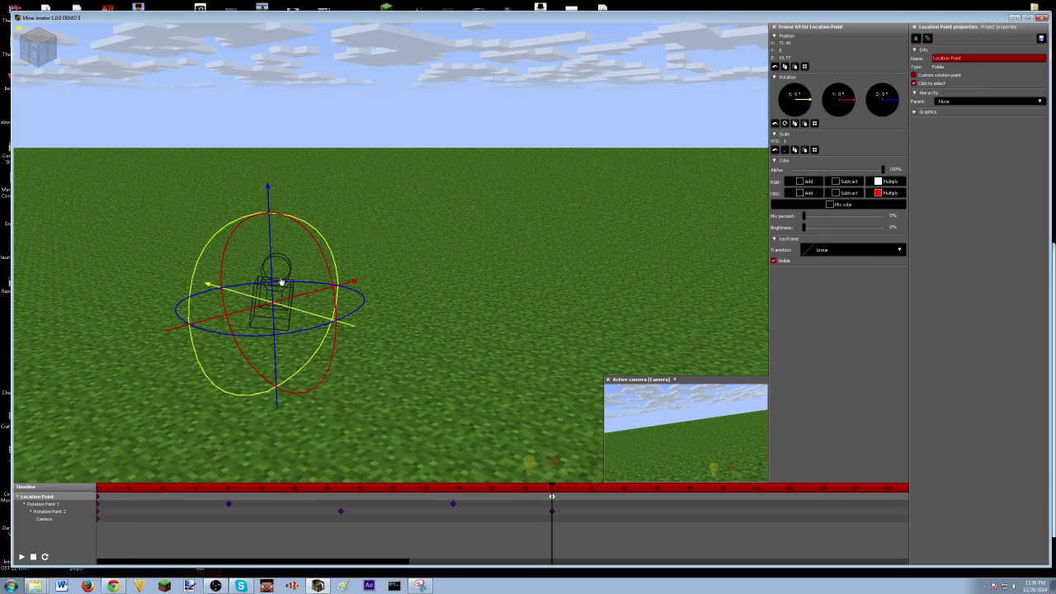
middle_drag(325, 238, 288, 226)
drag(294, 213, 290, 255)
drag(321, 294, 523, 517)
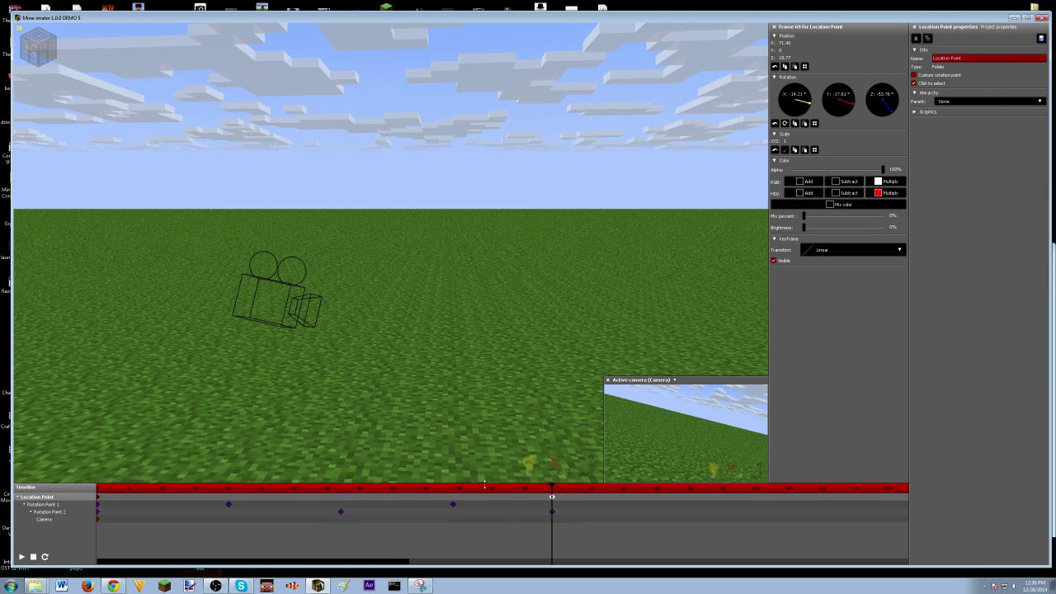
Play the combined camera movement from the start, review it in an enlarged active camera view, and shrink the view again
drag(453, 488, 118, 478)
key(space)
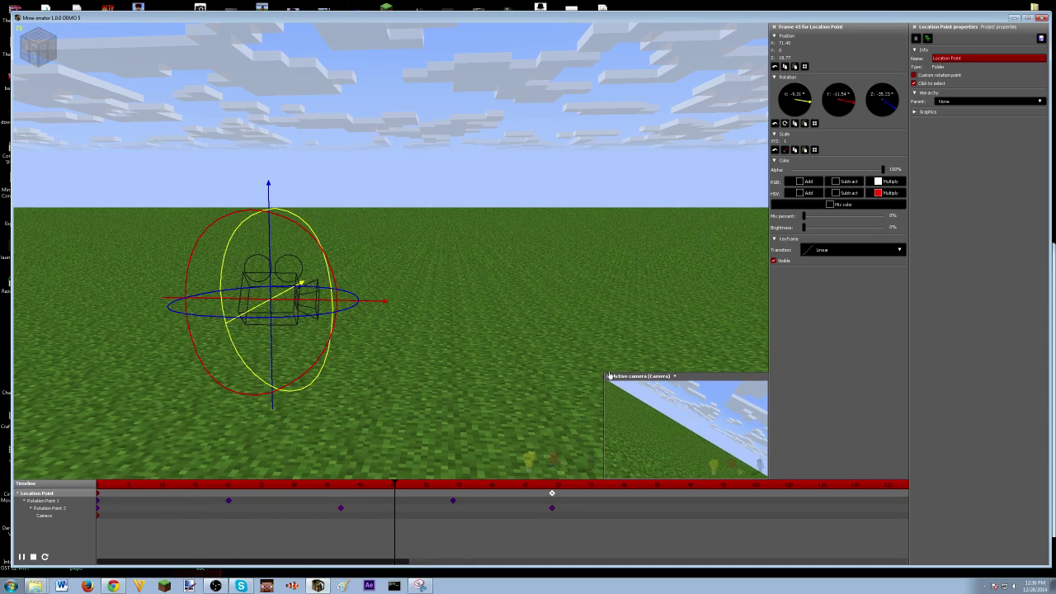
key(space)
drag(602, 373, 91, 113)
key(space)
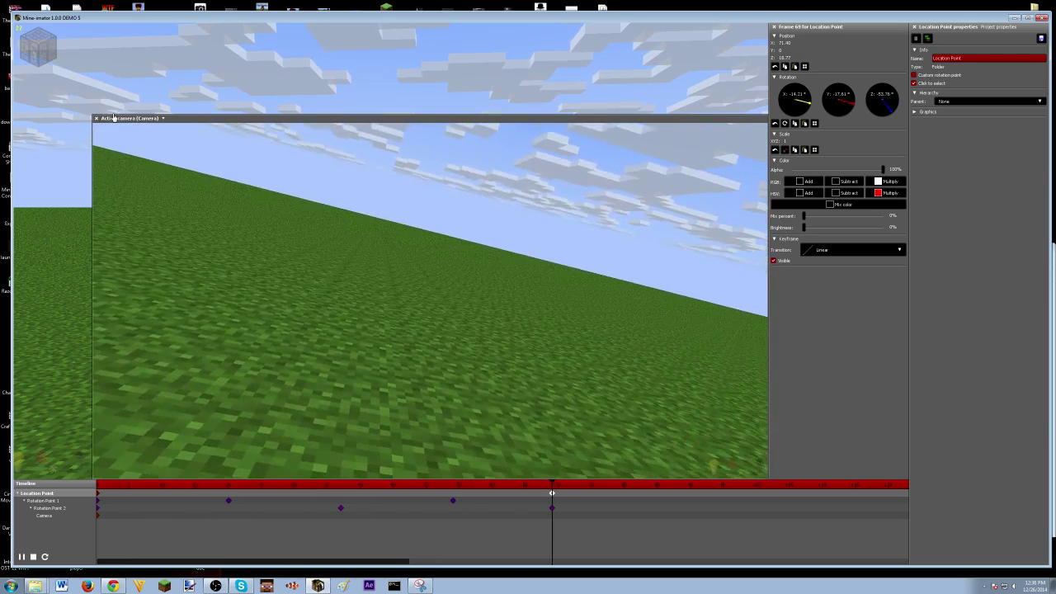
key(space)
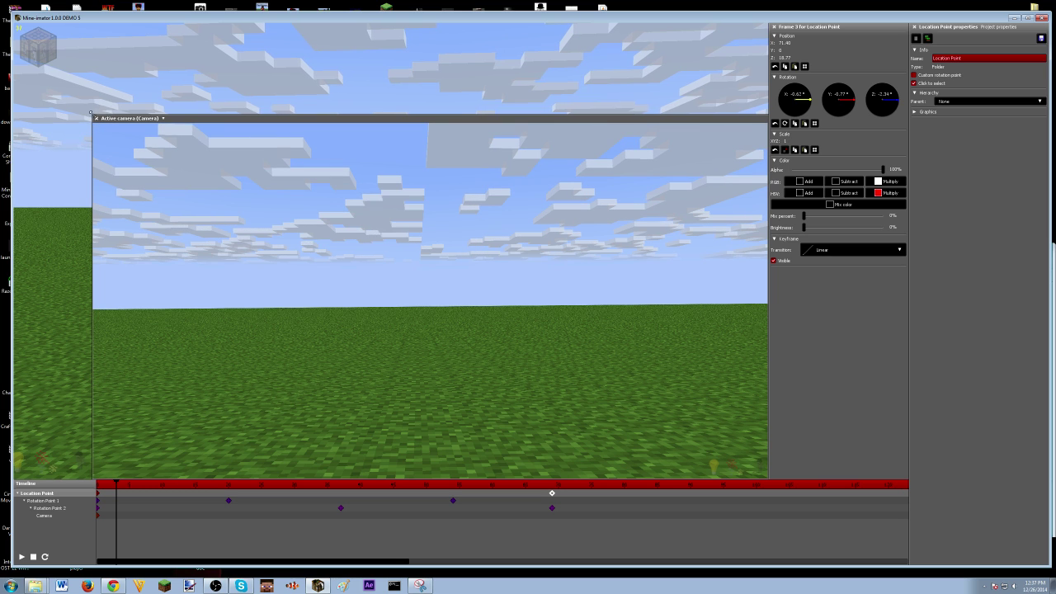
drag(91, 112, 551, 339)
Select the keyframes of all camera rig objects, delete the three folders and the camera, and close the active camera view
click(329, 159)
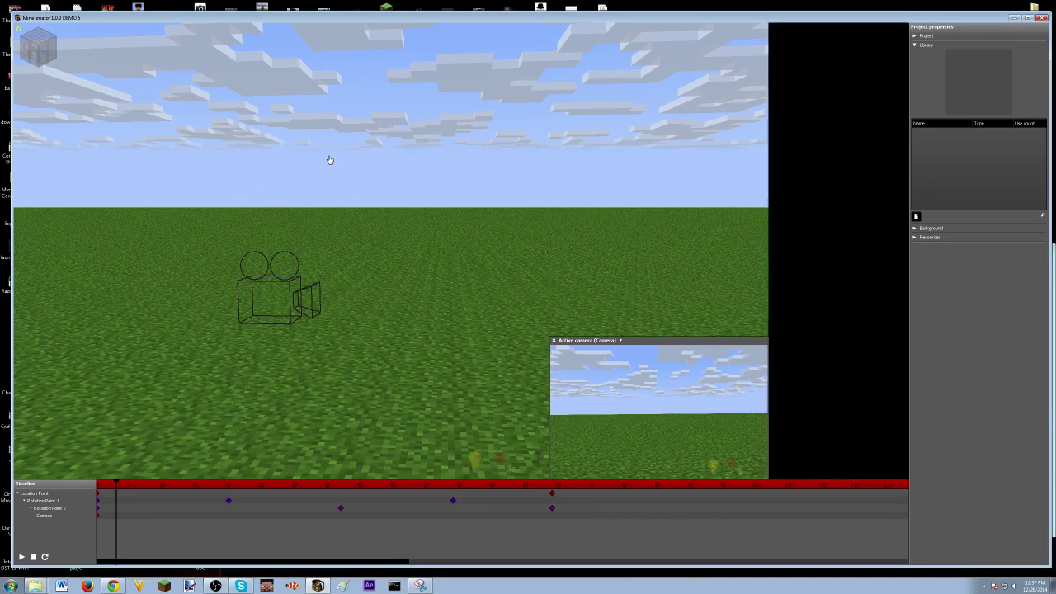
drag(683, 539, 41, 355)
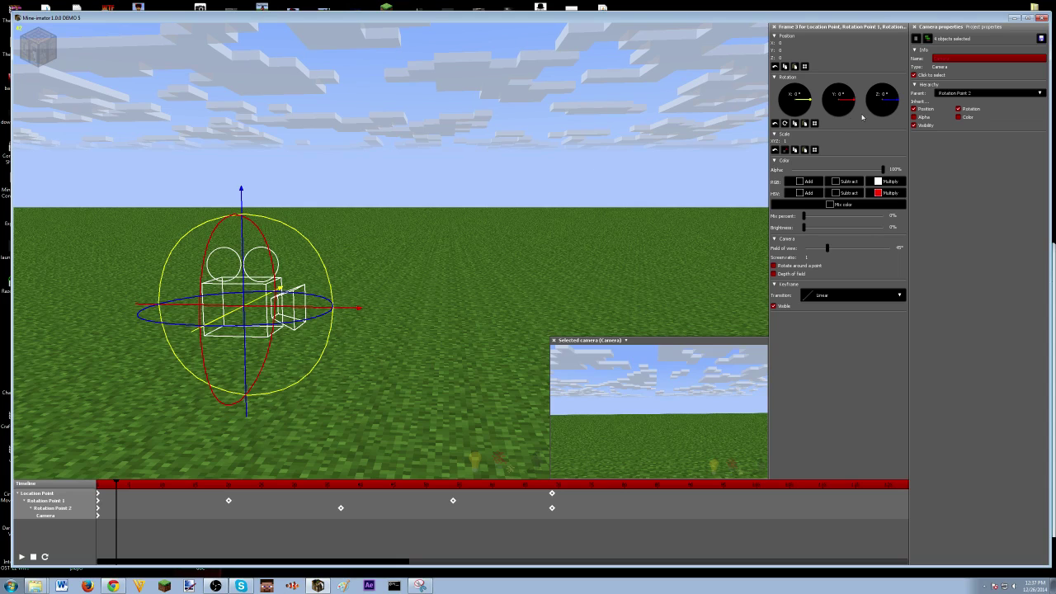
click(915, 39)
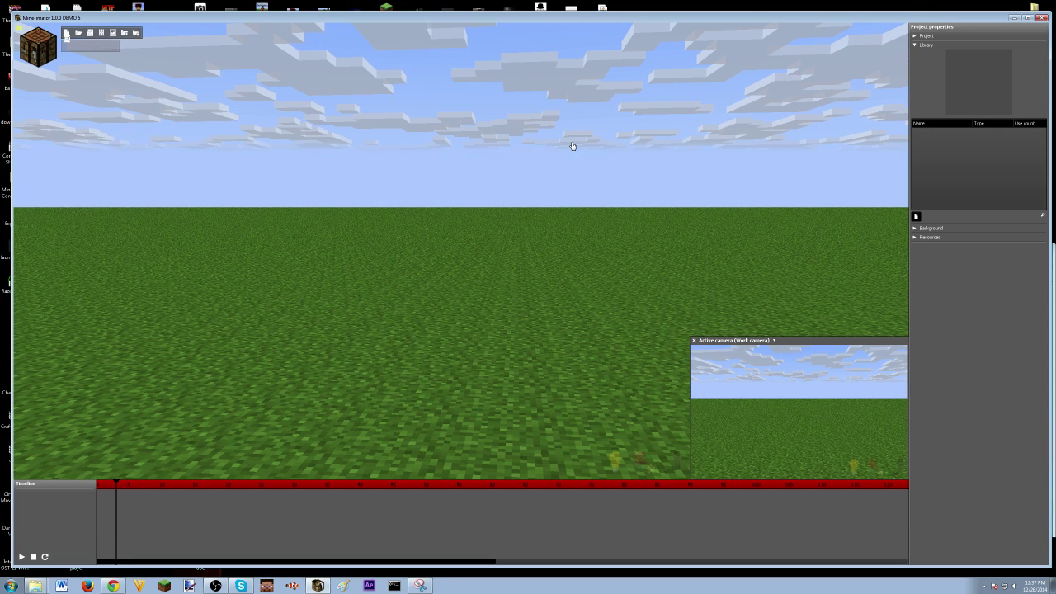
click(694, 341)
Expand the project's background settings and add a particle creator to the empty scene
right_drag(665, 344, 660, 311)
key(q)
mouse_move(448, 252)
right_down()
mouse_move(362, 248)
mouse_move(369, 306)
mouse_move(460, 253)
right_up()
key(e)
key(q)
key(e)
key(q)
key(e)
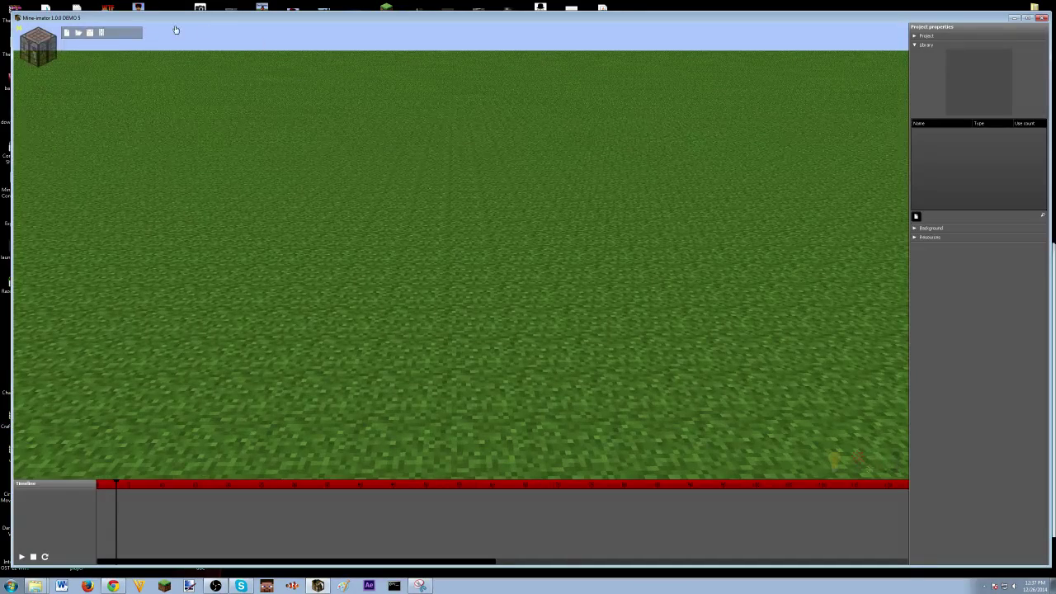
click(929, 229)
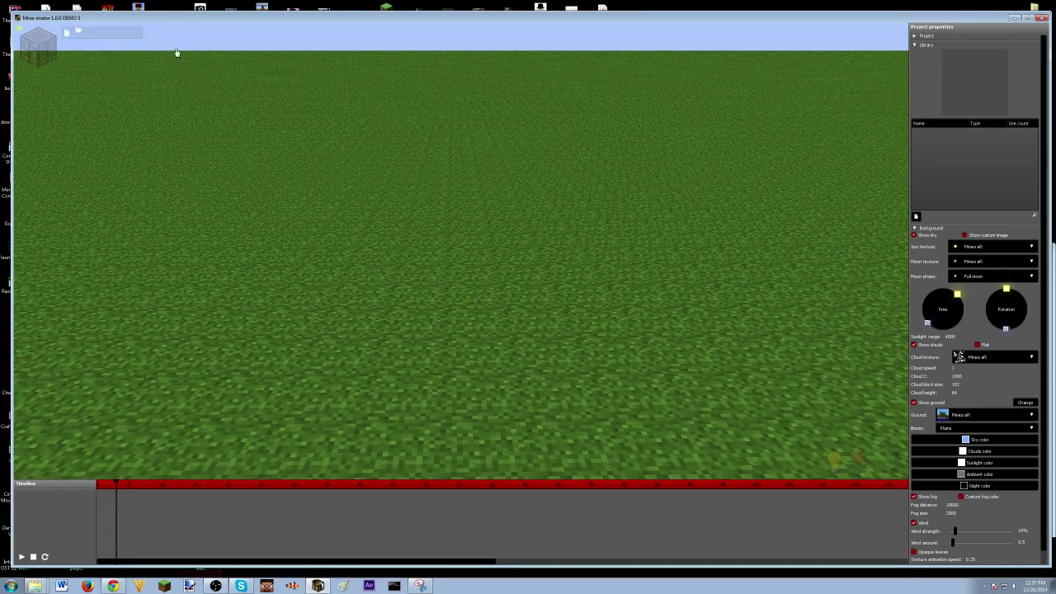
click(38, 44)
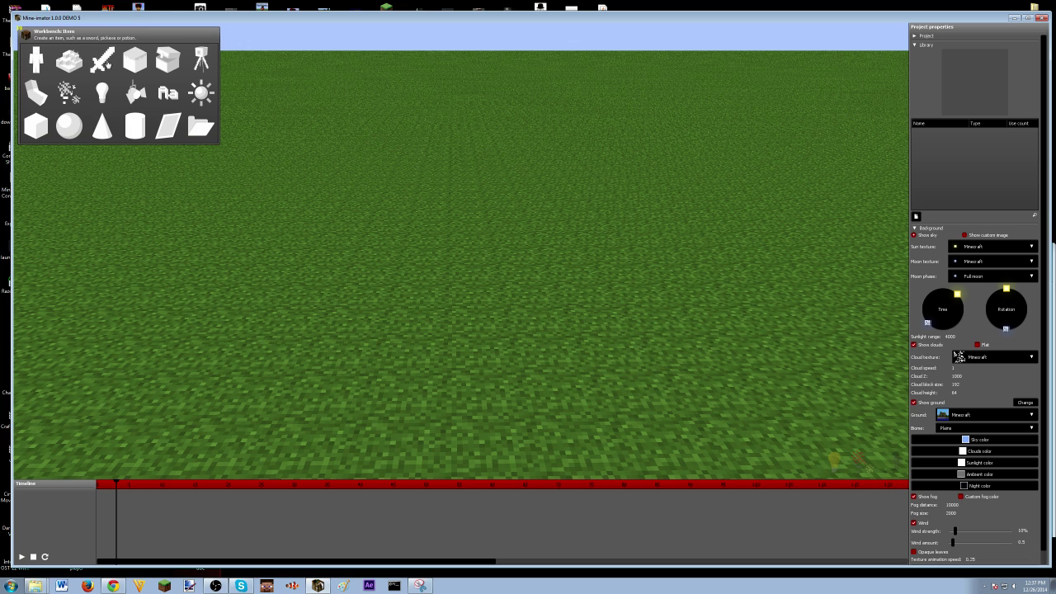
click(69, 88)
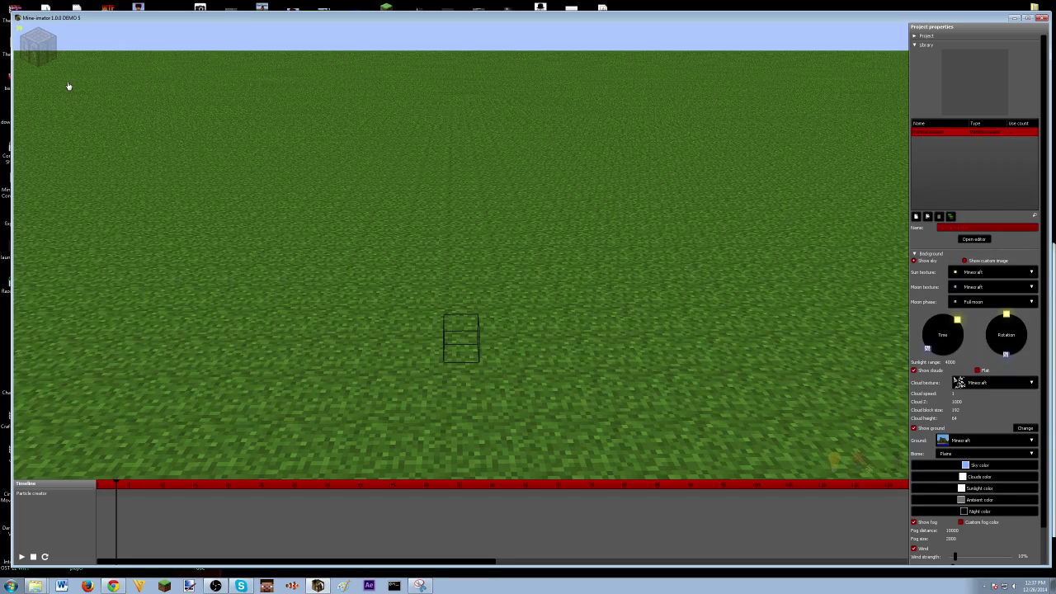
Look into the particle creator's editor, close it, and undo adding the particle creator
click(975, 240)
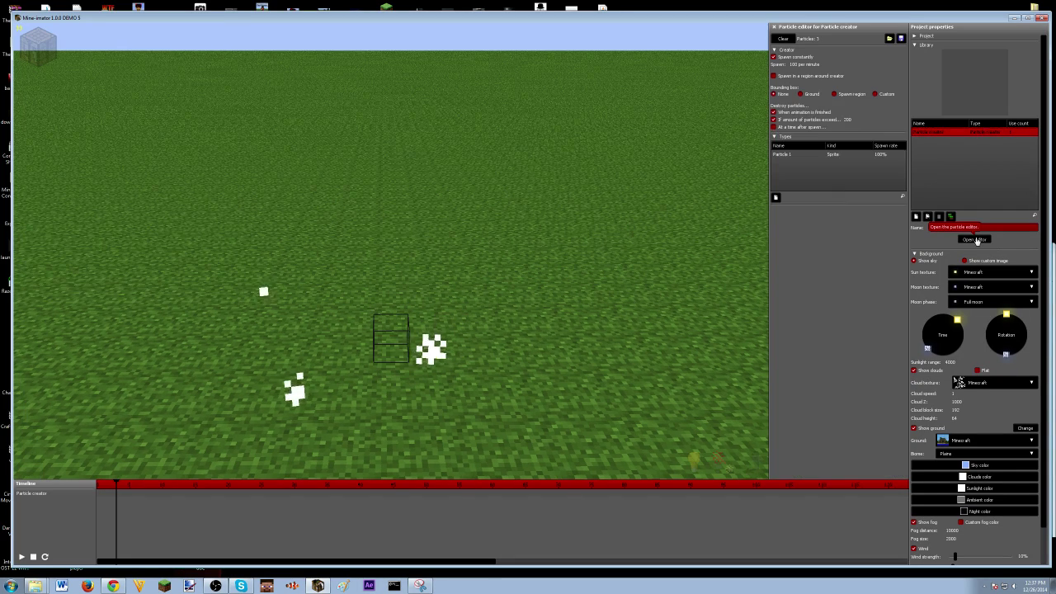
click(774, 28)
key(ctrl+z)
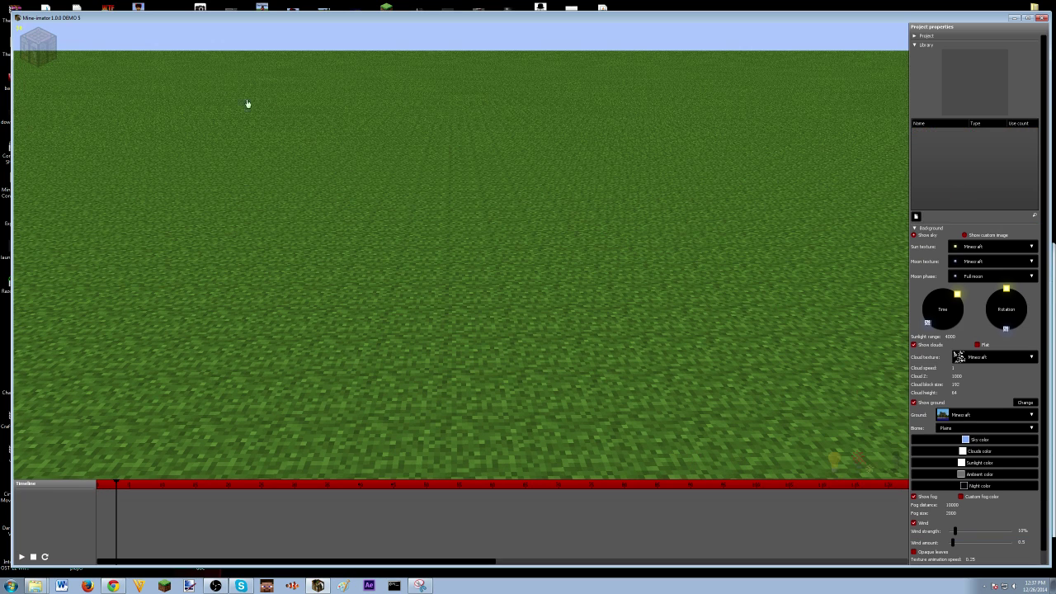
Import the asset Explosion.particles from the Mine-imator Particles folder
mouse_move(136, 33)
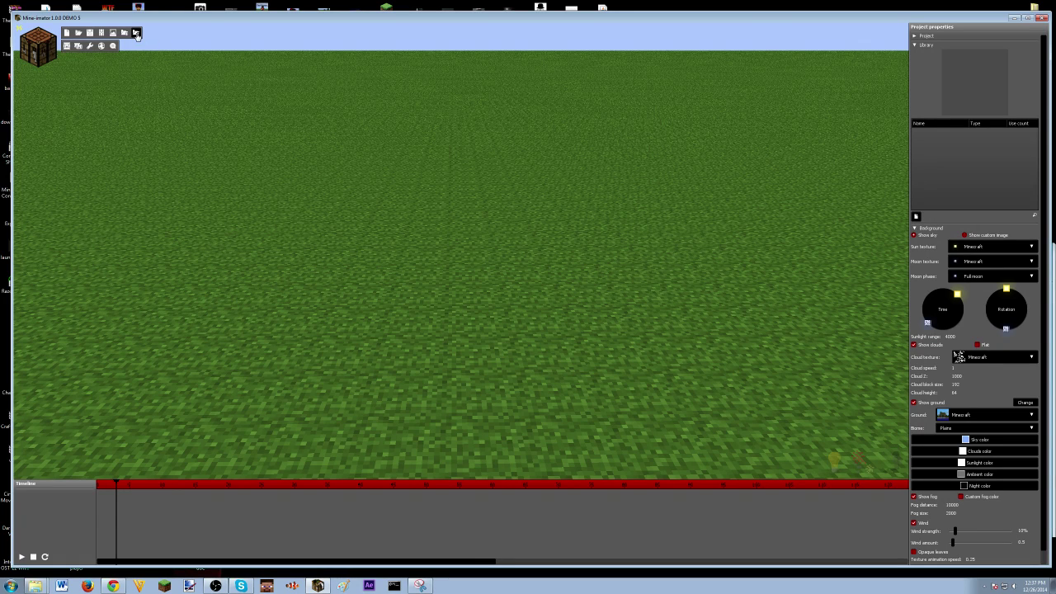
click(136, 33)
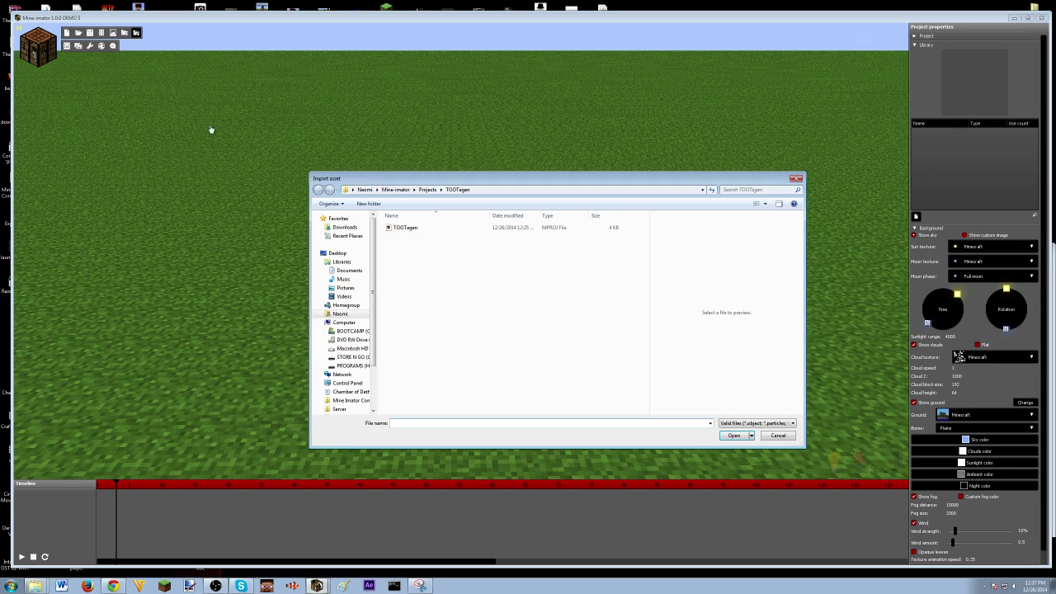
click(395, 190)
double_click(440, 261)
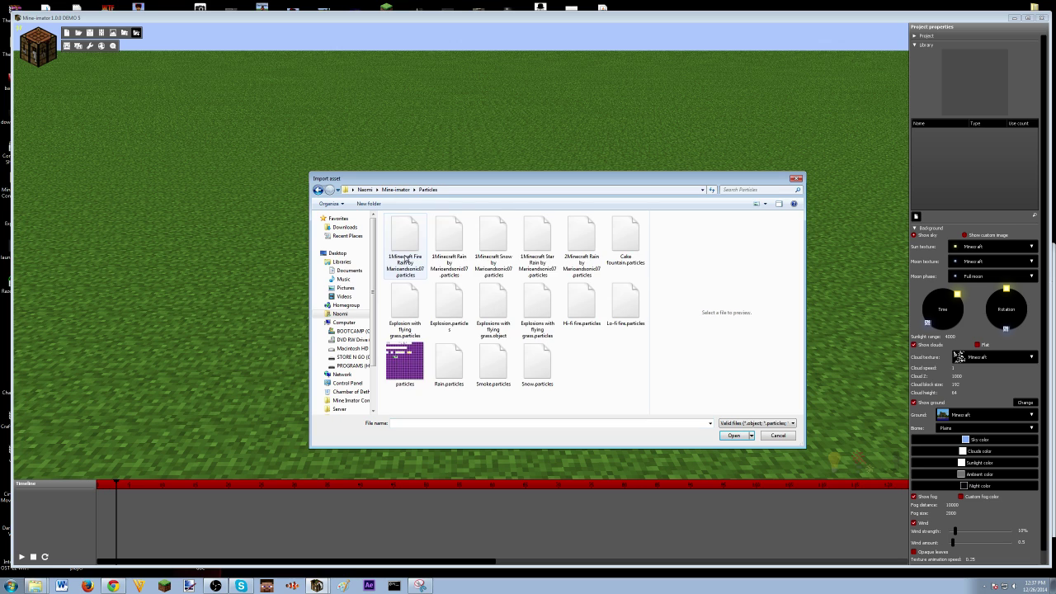
double_click(453, 312)
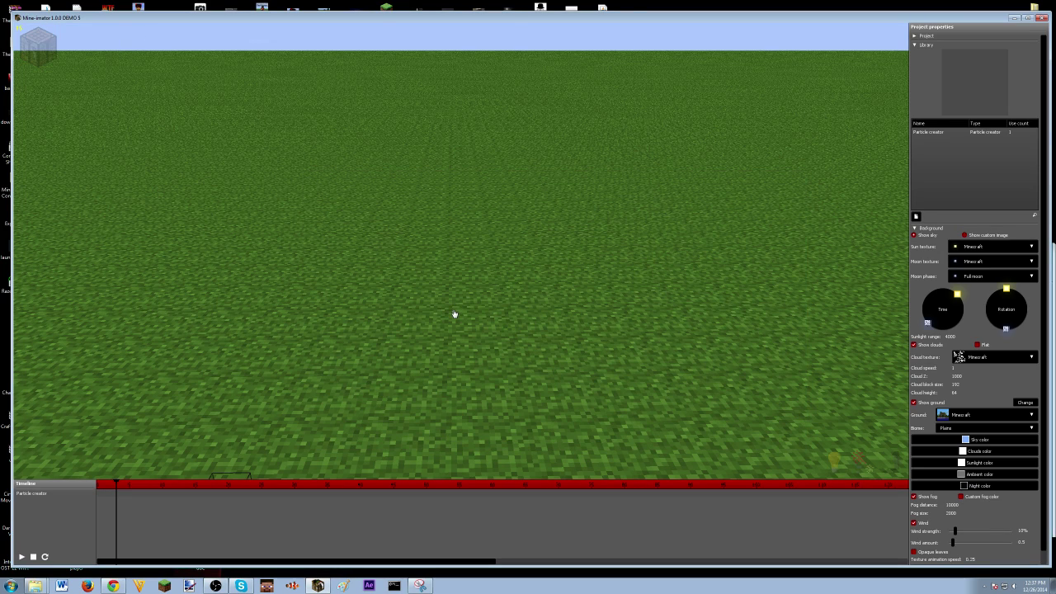
Select the imported particle creator in the scene and the library, and open its particle editor
drag(454, 315, 425, 316)
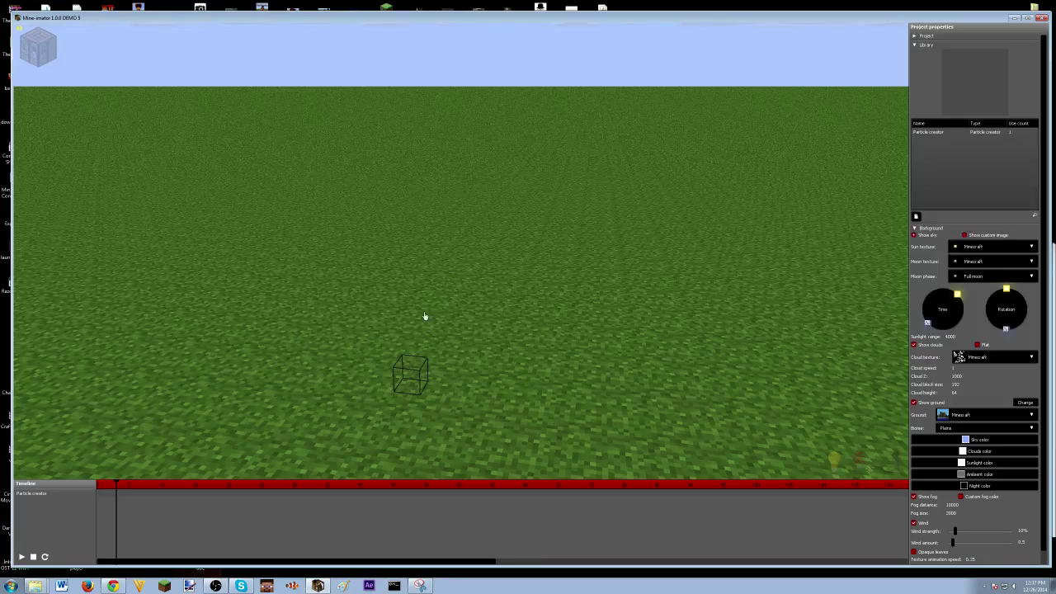
click(411, 381)
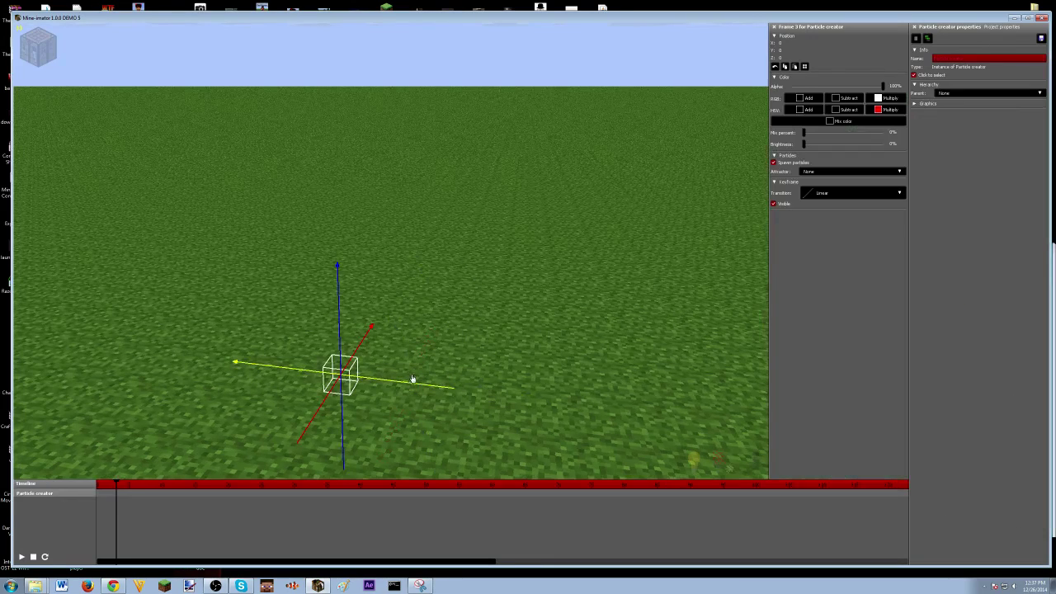
click(913, 26)
click(940, 133)
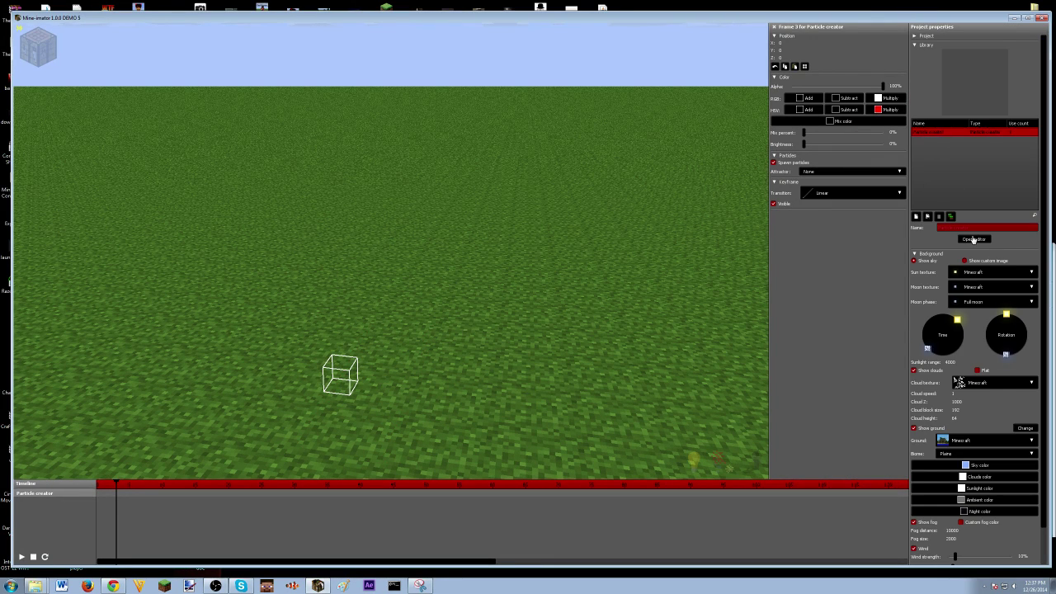
click(973, 239)
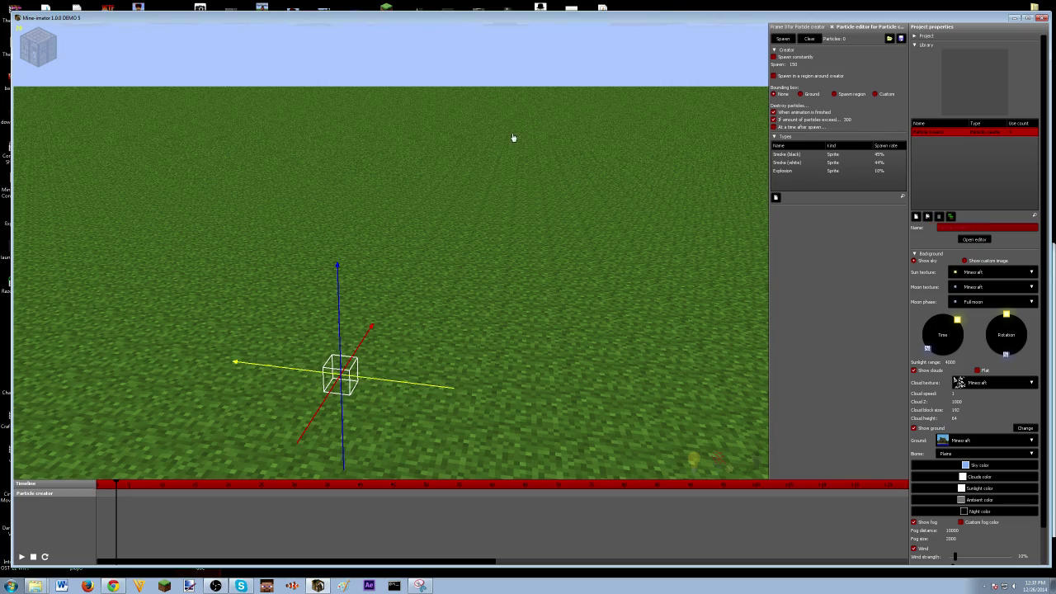
Place a keyframe for the particle creator at frame 0
scroll(513, 137, down, 2)
drag(513, 138, 421, 227)
click(121, 496)
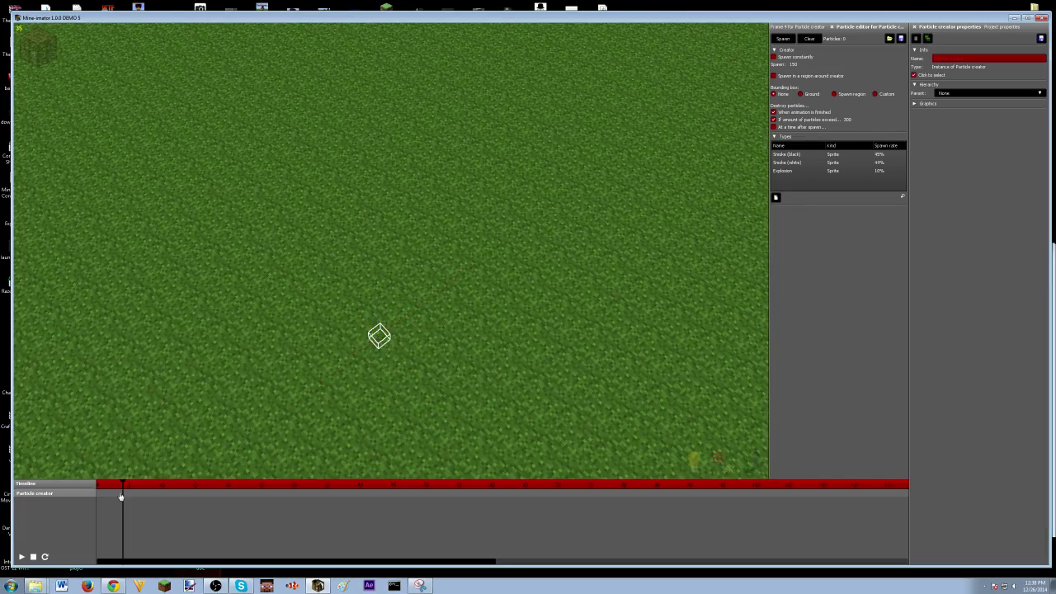
key(s)
drag(122, 495, 97, 494)
scroll(379, 247, up, 3)
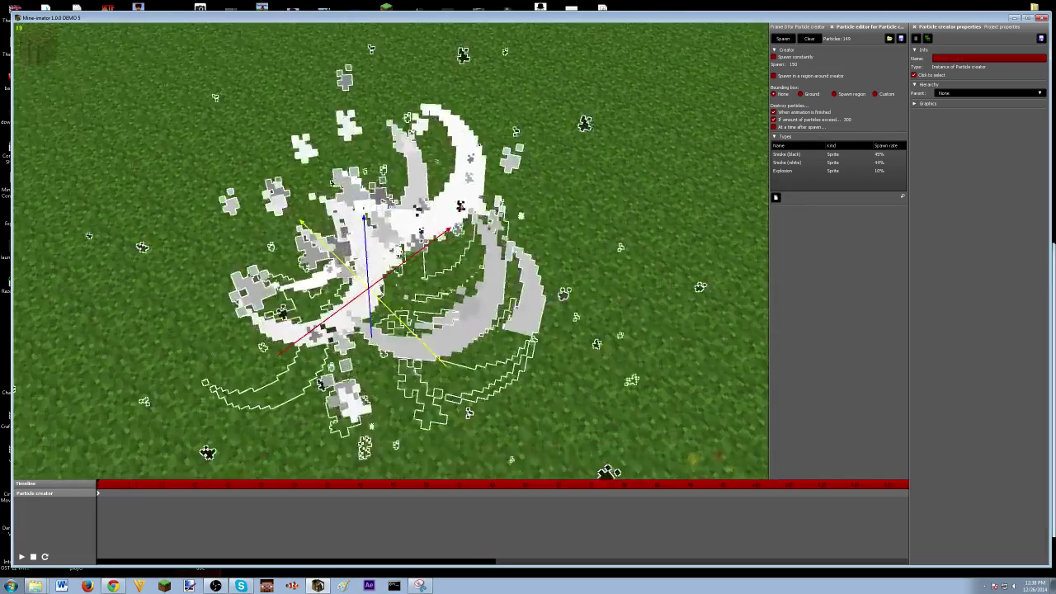
Spawn test bursts of the explosion, view them from near ground level, and close the particle editor
right_drag(380, 247, 379, 148)
key(q)
key(s)
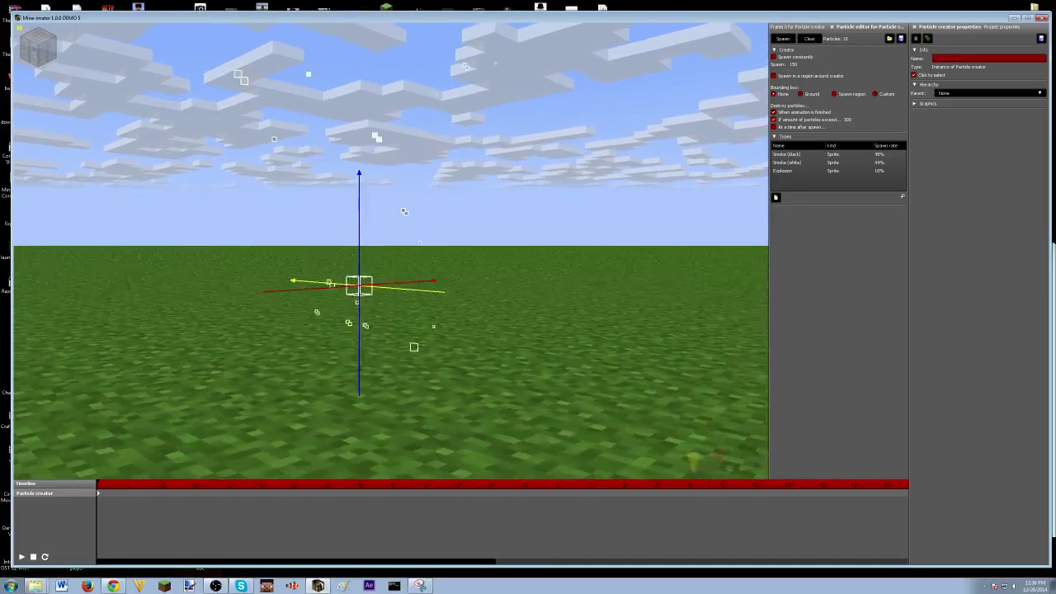
key(s)
click(311, 424)
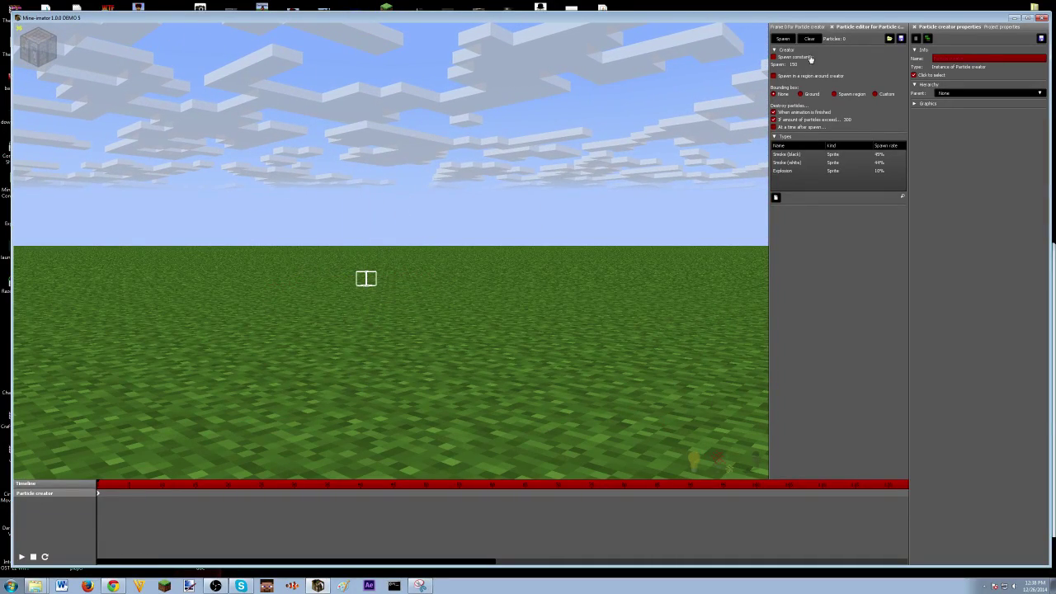
click(832, 27)
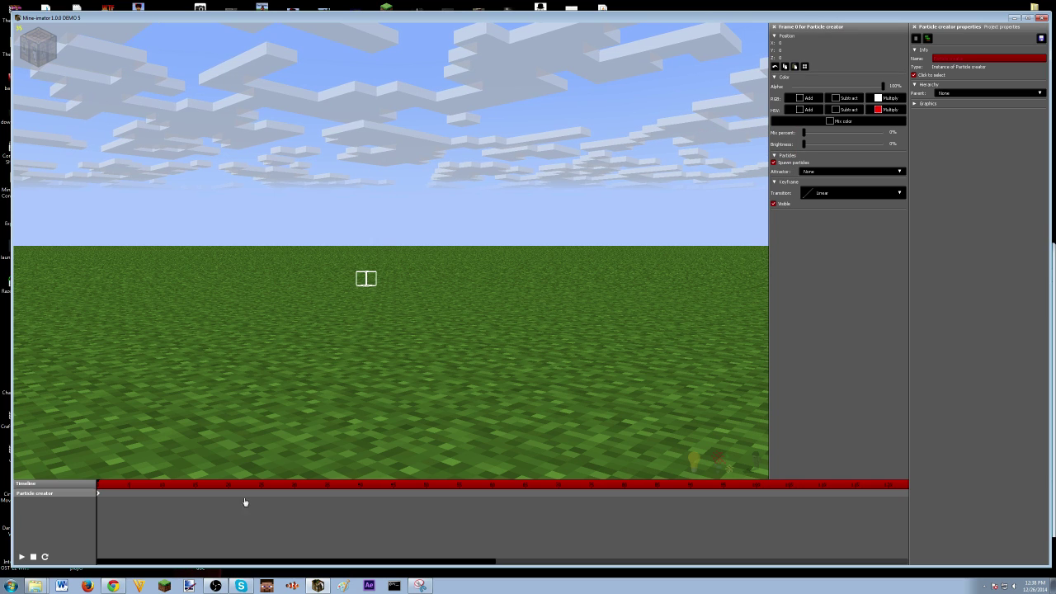
click(123, 481)
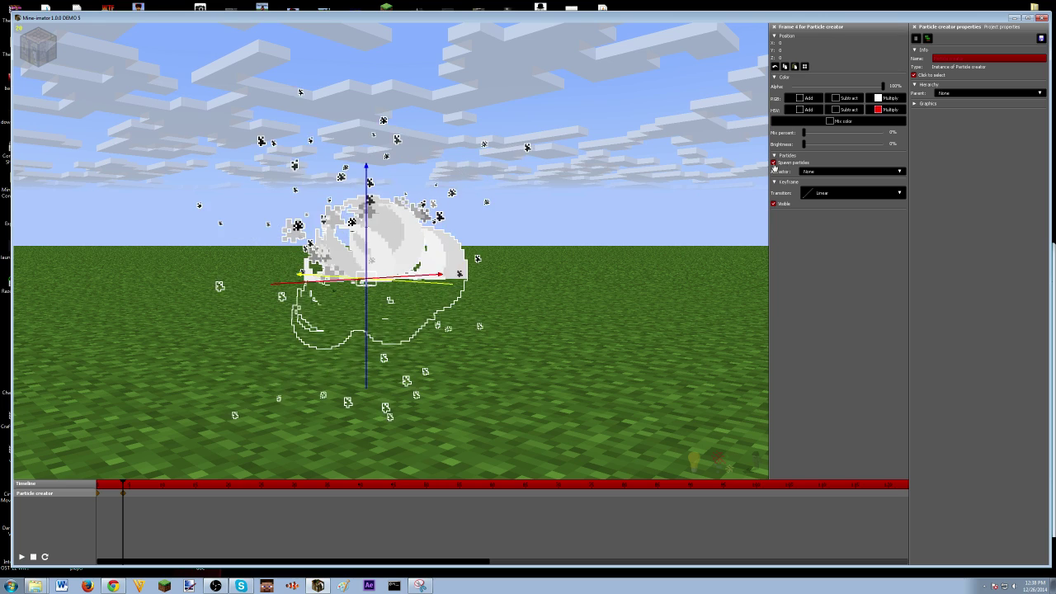
click(189, 483)
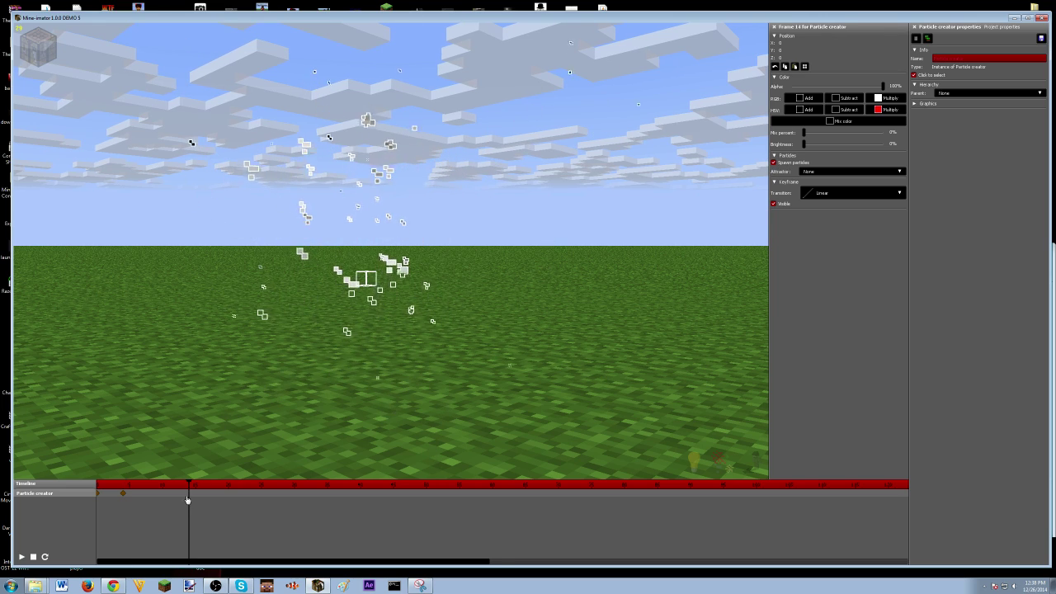
click(242, 493)
click(141, 493)
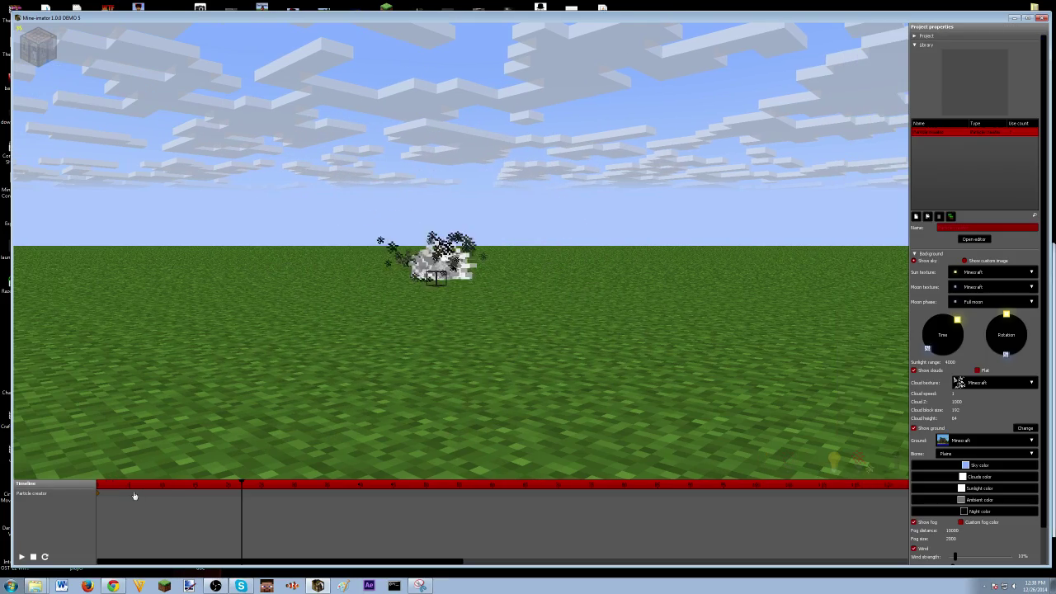
Keyframe the particle creator at frames 6 and 15 with particle spawning on, and turn spawning off at frame 0
click(135, 493)
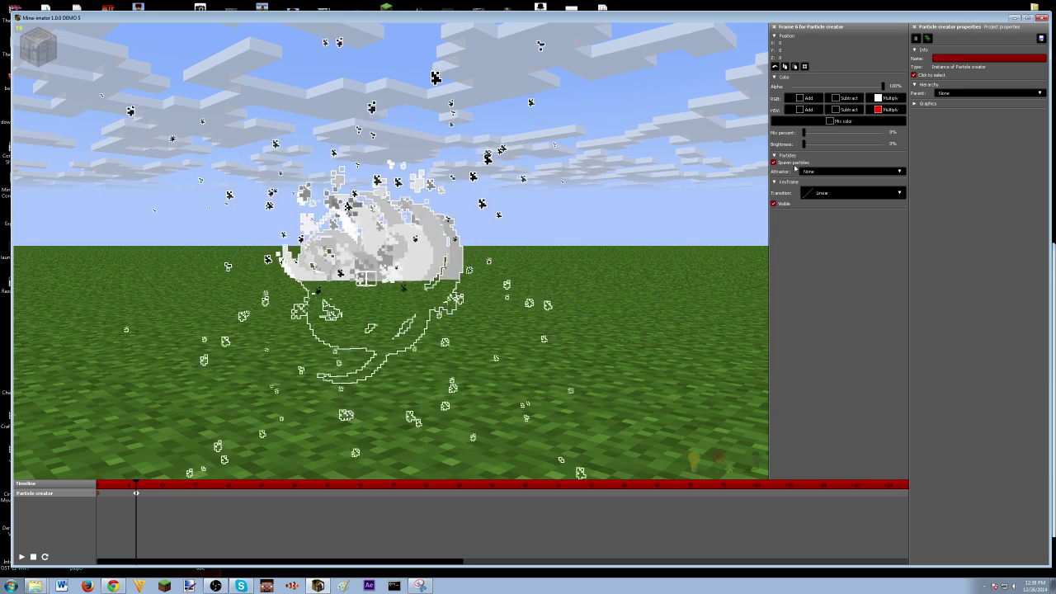
click(98, 493)
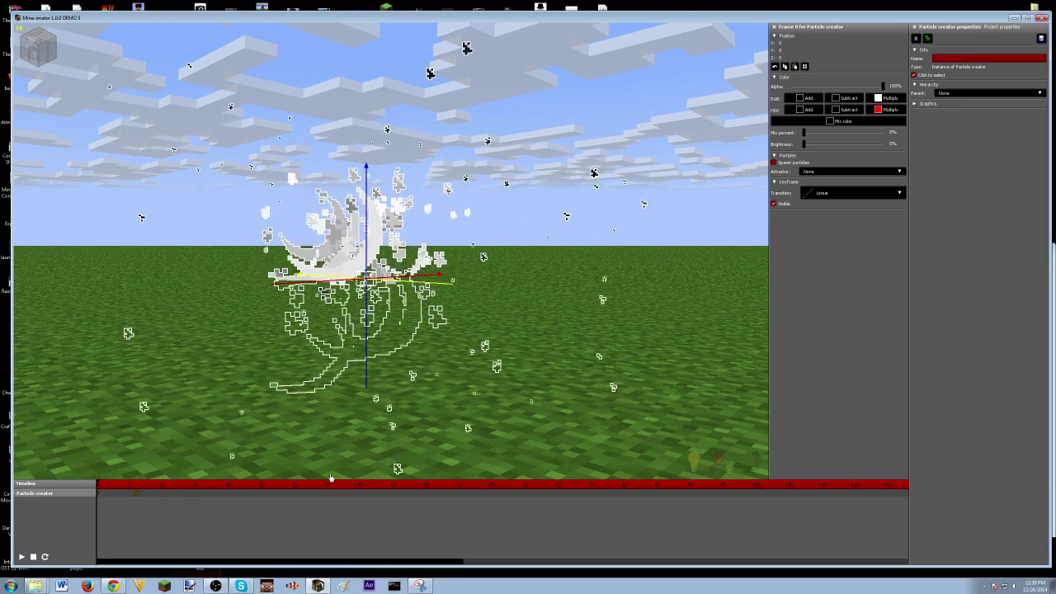
click(195, 492)
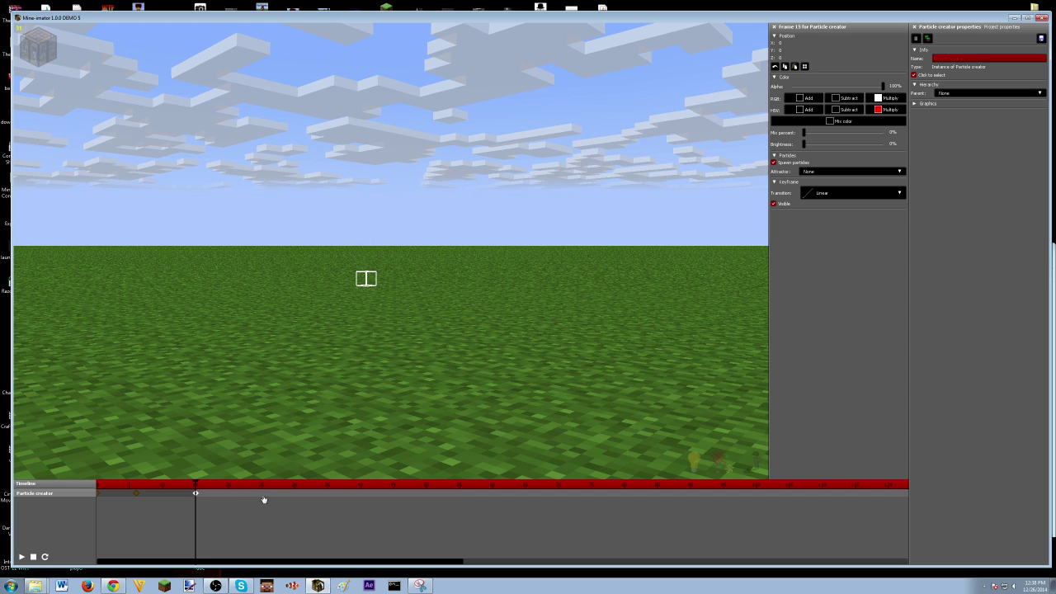
Play the explosion animation from frame 0, deselect the particle creator, and watch the playback again
drag(157, 485, 98, 485)
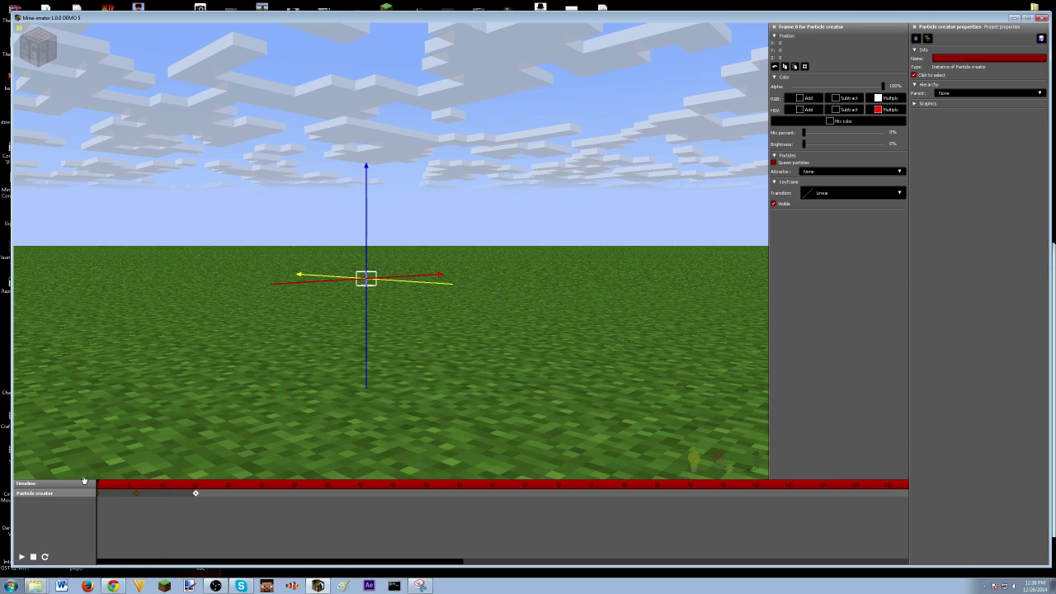
key(space)
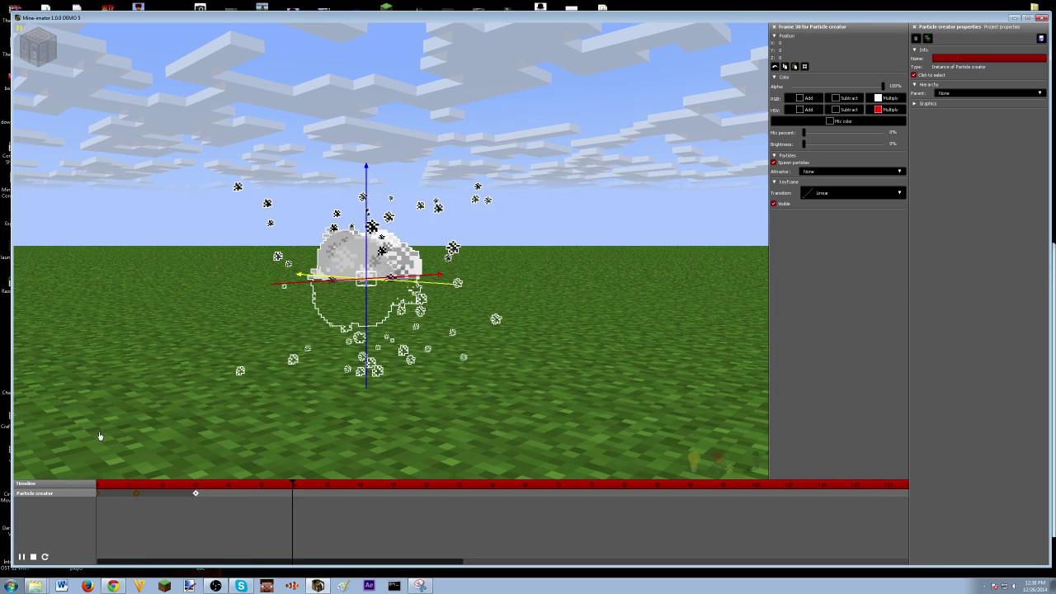
click(151, 283)
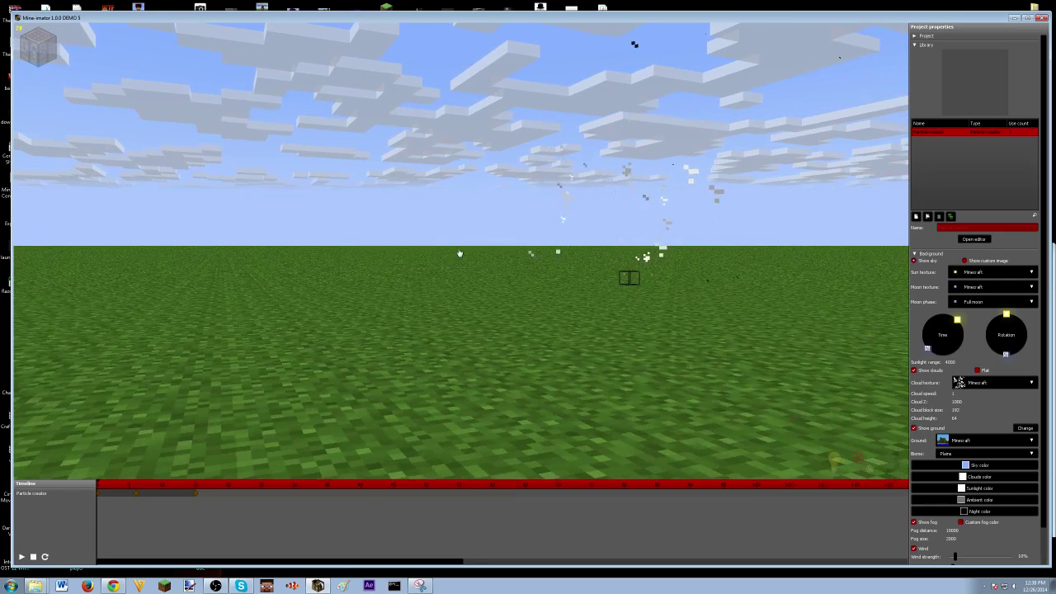
key(space)
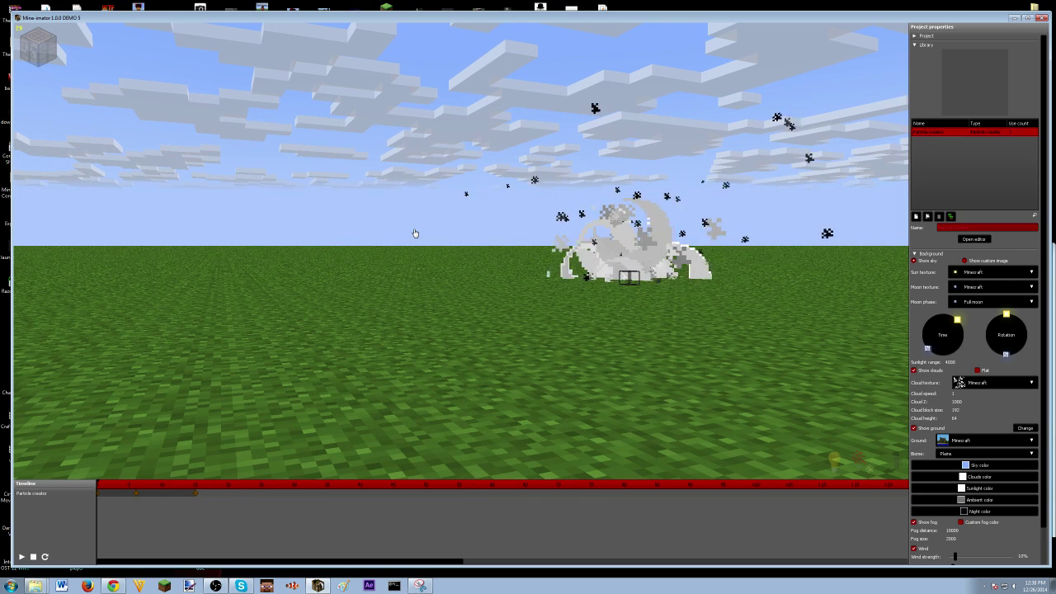
Delete the particle creator from the library and add a sphere to the empty scene
click(944, 216)
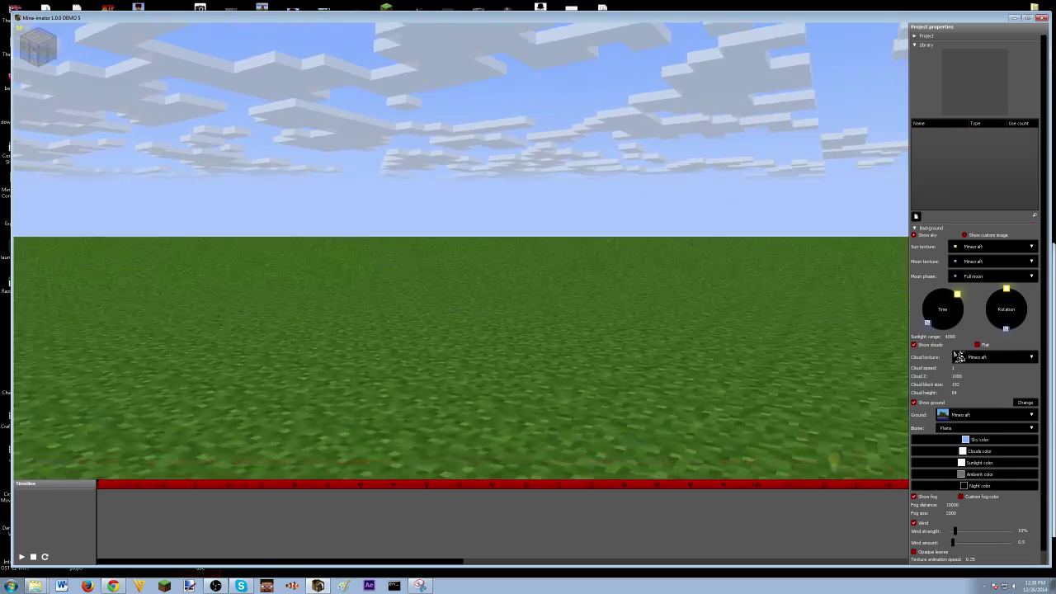
key(space)
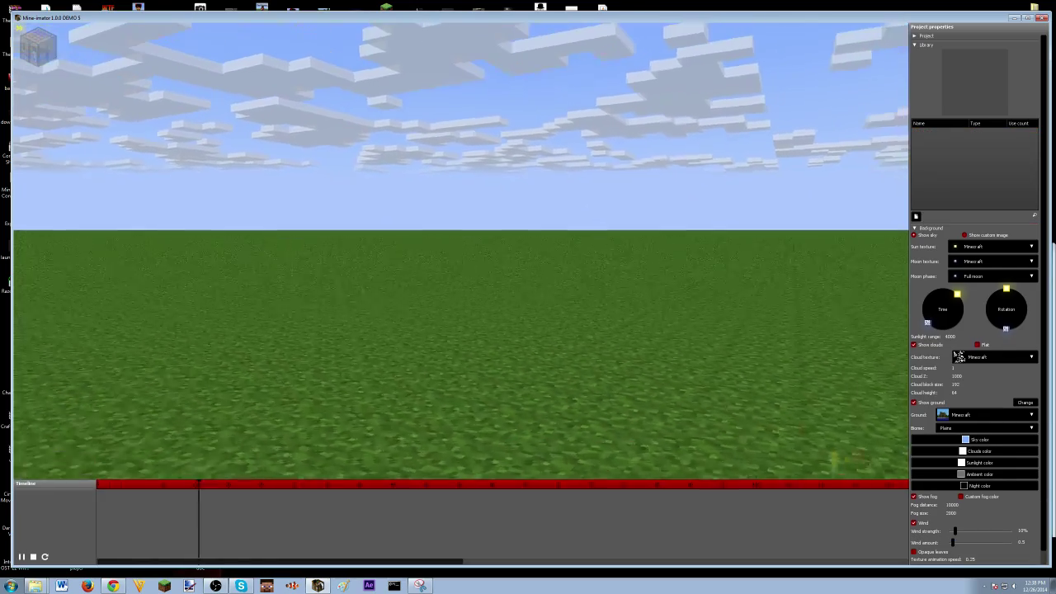
key(space)
click(37, 47)
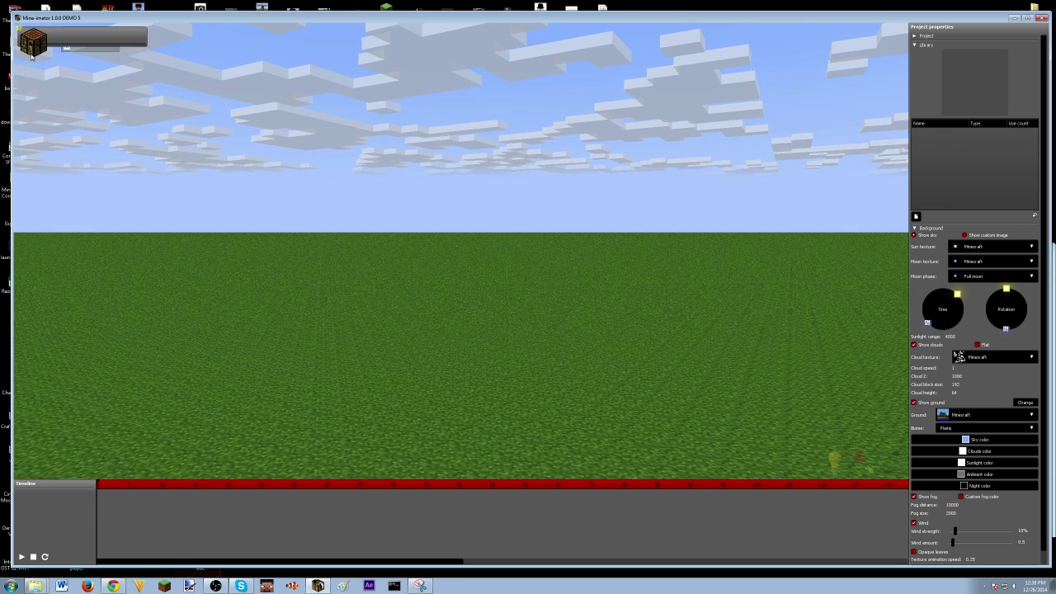
click(68, 125)
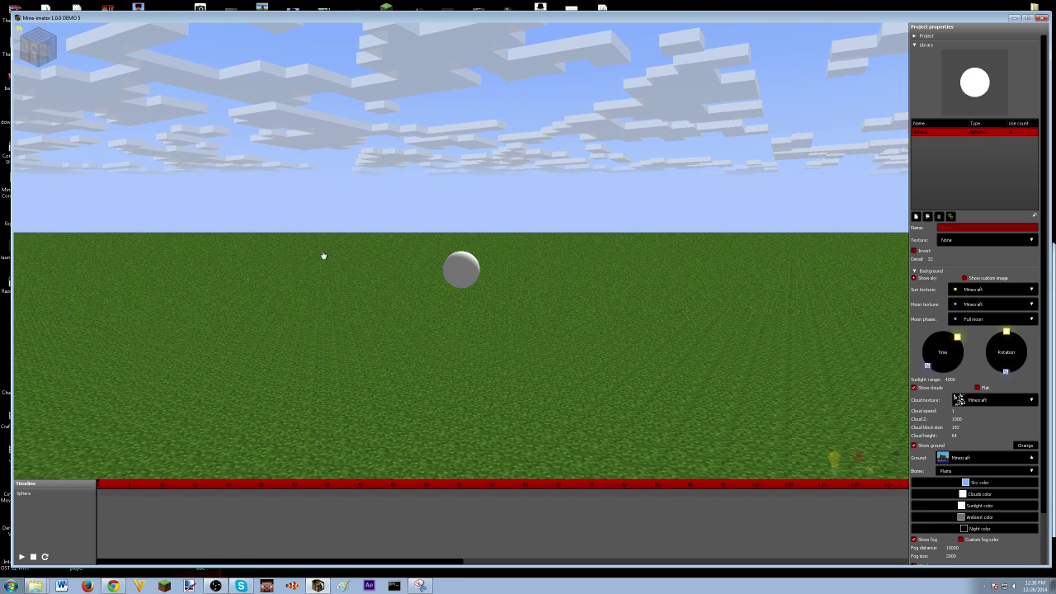
Give the sphere a custom rotation point with its Z offset set to 8
click(460, 267)
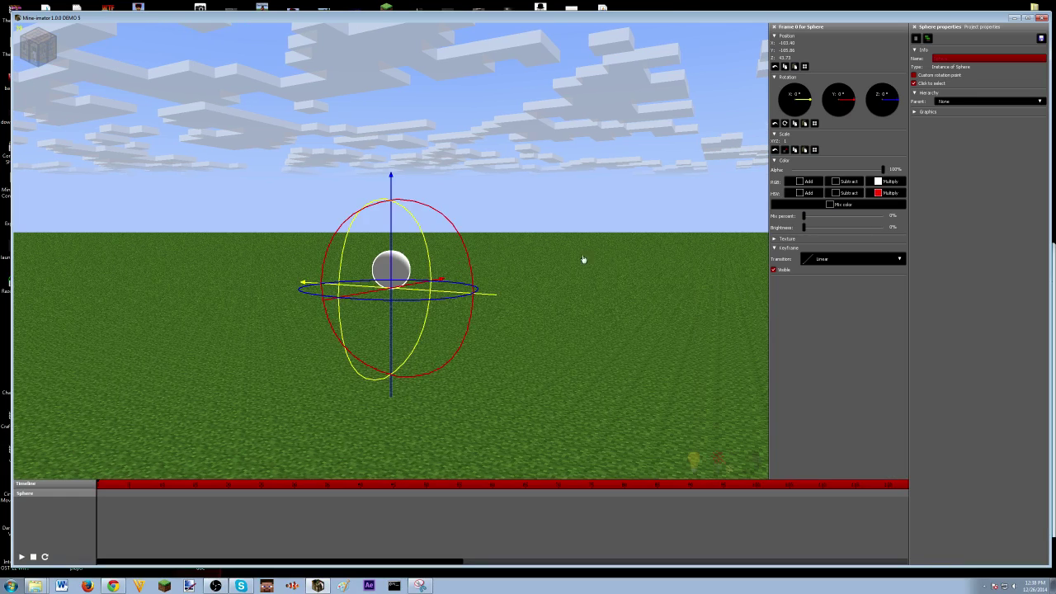
click(944, 76)
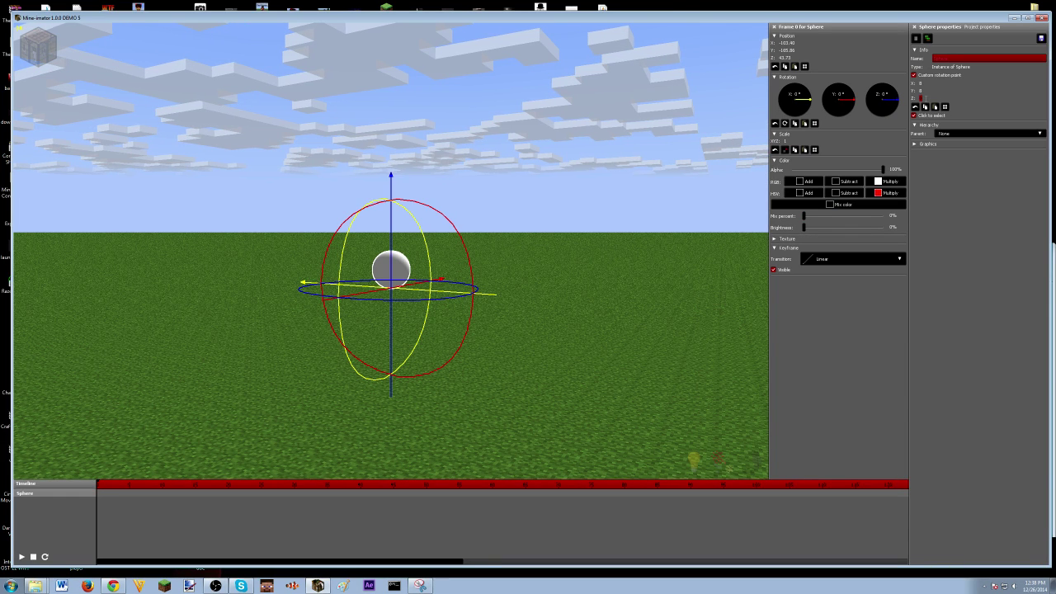
text(8)
click(913, 155)
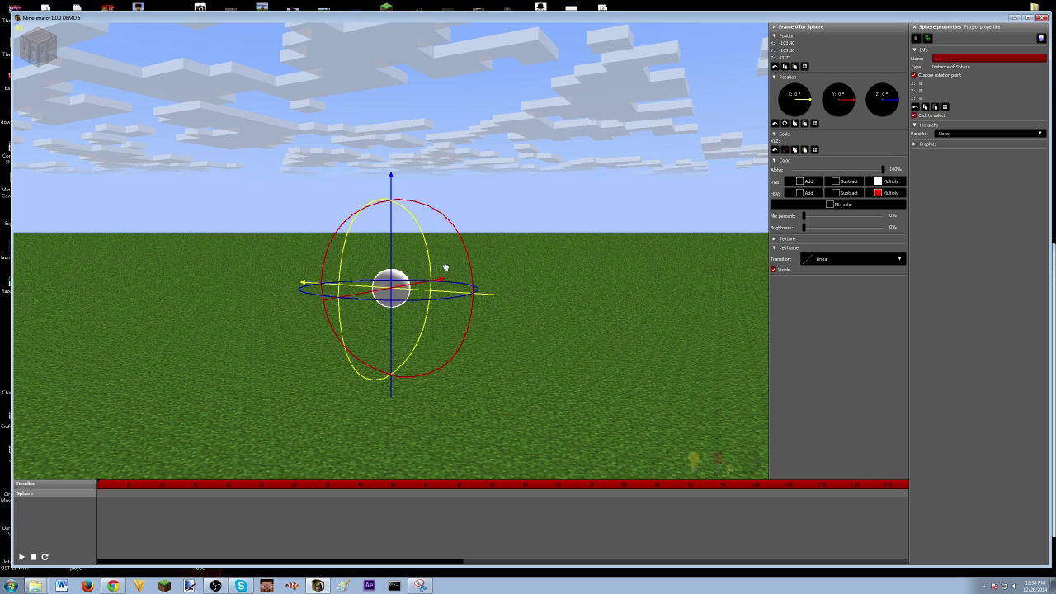
Reset the sphere's X, Y and Z position to 0
right_click(787, 51)
right_click(787, 58)
right_click(787, 43)
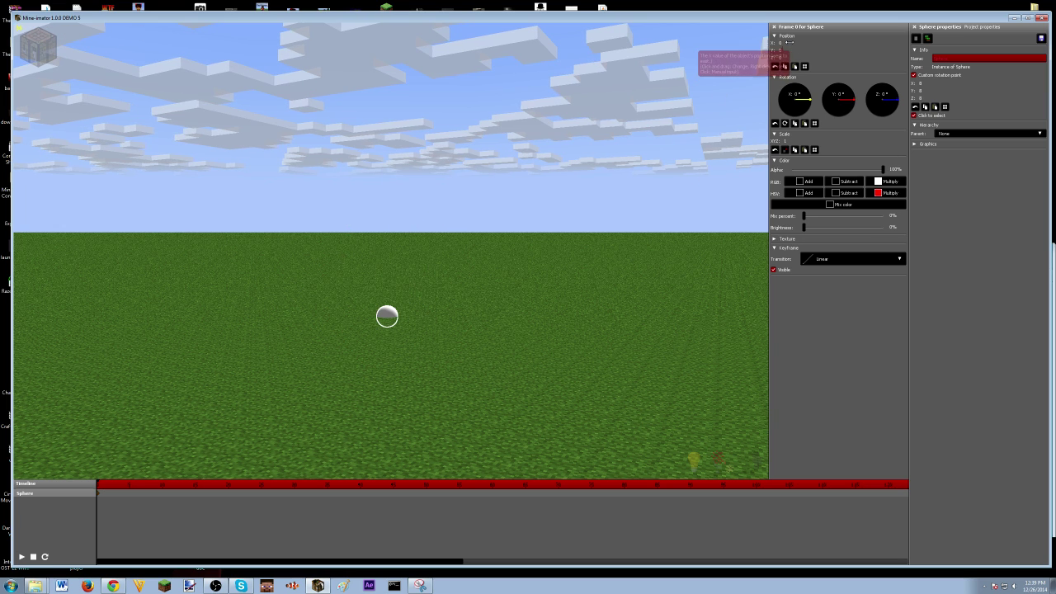
Show the sphere's texture options in the project library without choosing a texture
click(914, 27)
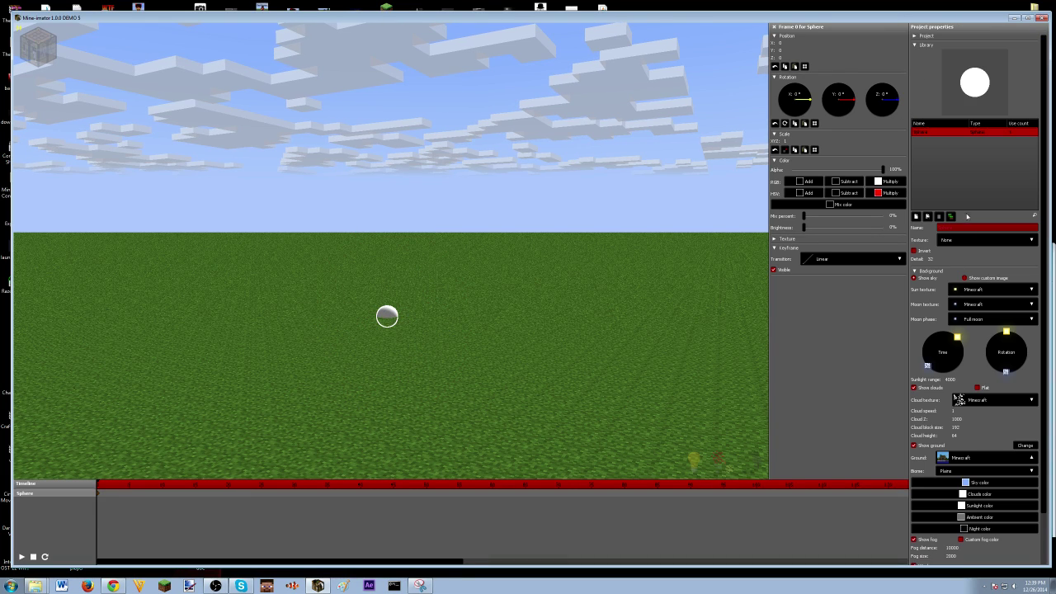
click(955, 240)
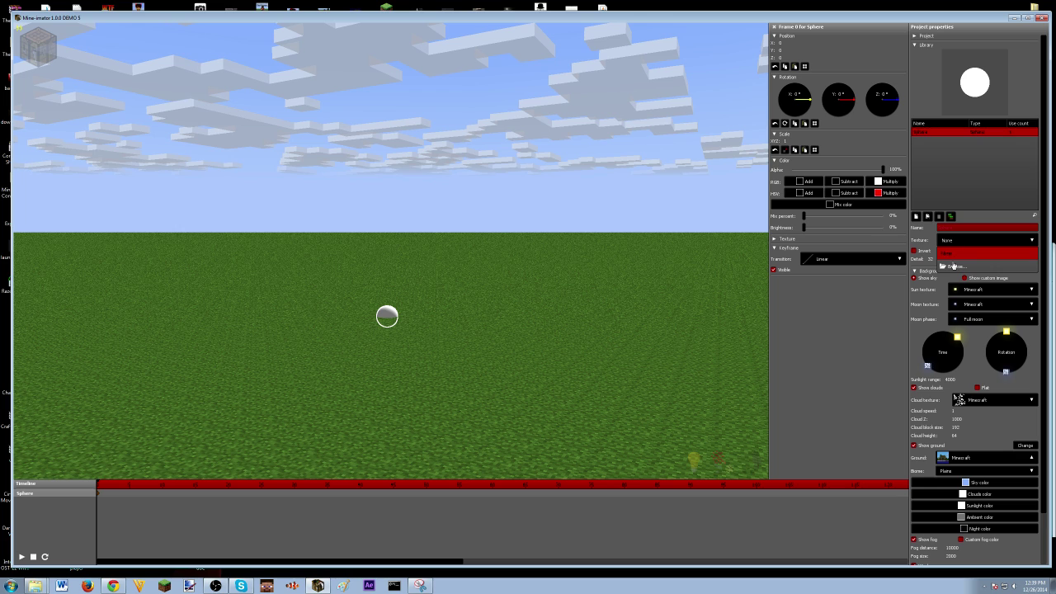
click(964, 237)
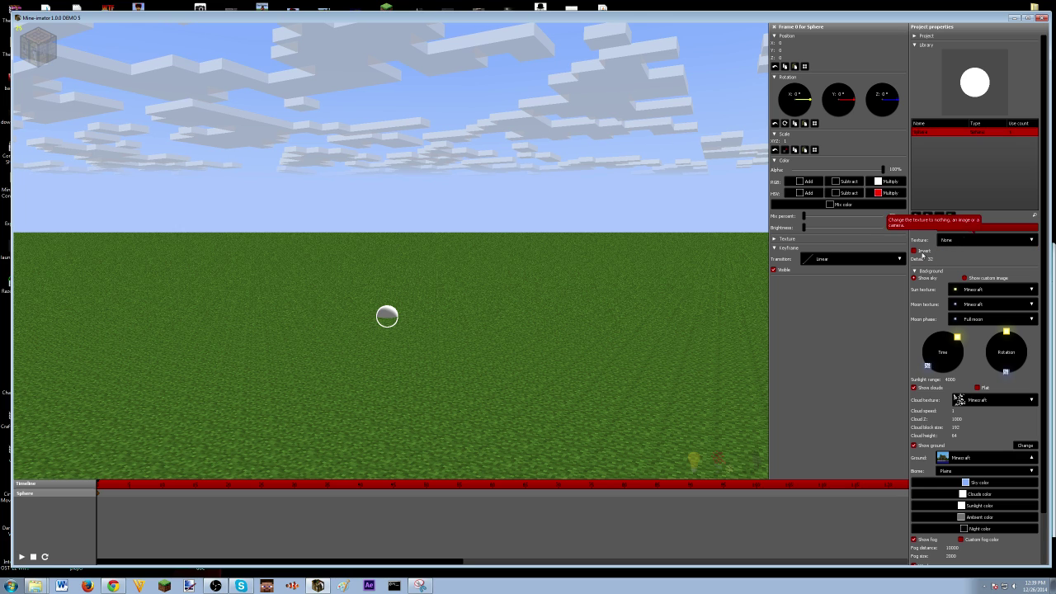
Switch to Chrome and start a search query for an explosion texture in a new tab
click(113, 587)
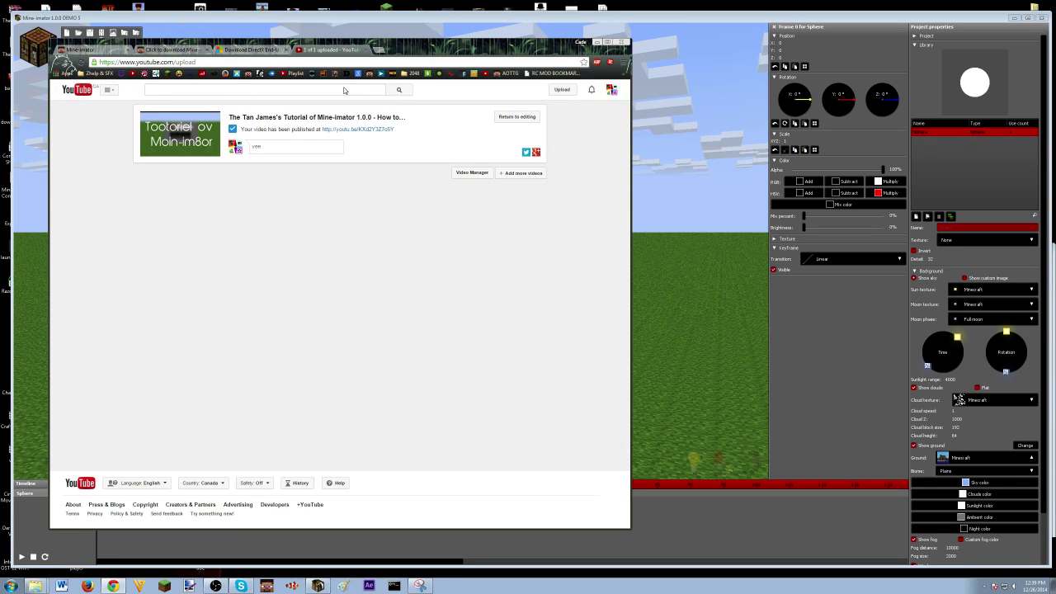
click(377, 51)
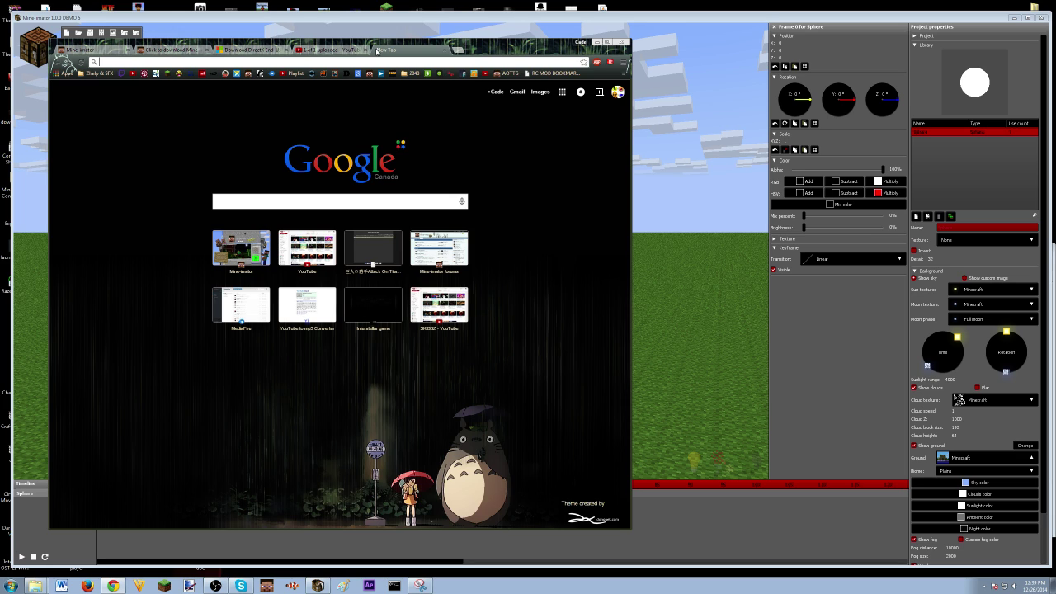
text(Explo)
key(BackSpace)
key(BackSpace)
key(BackSpace)
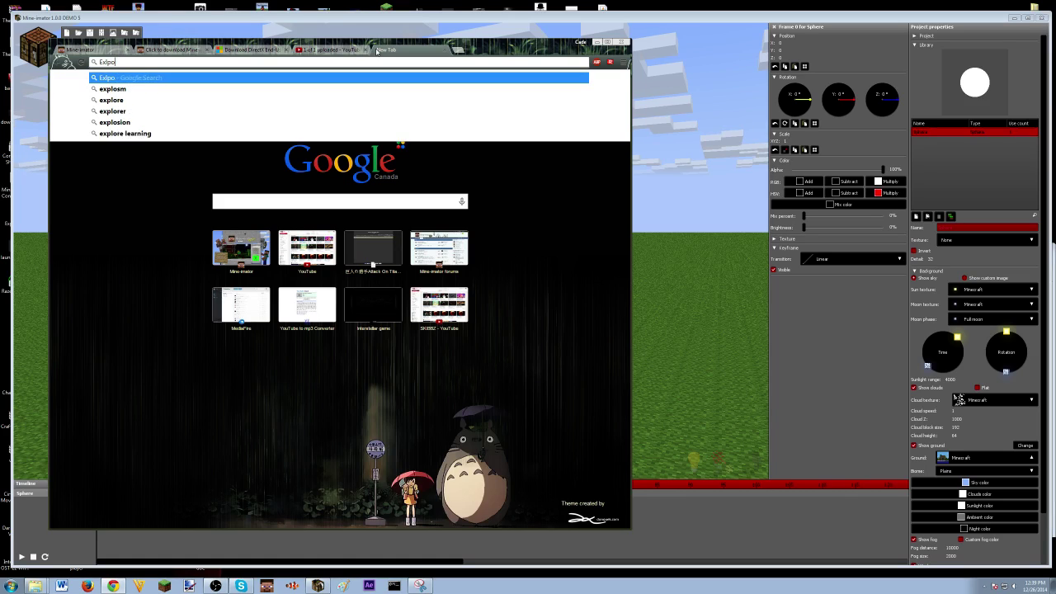
text(losion texute)
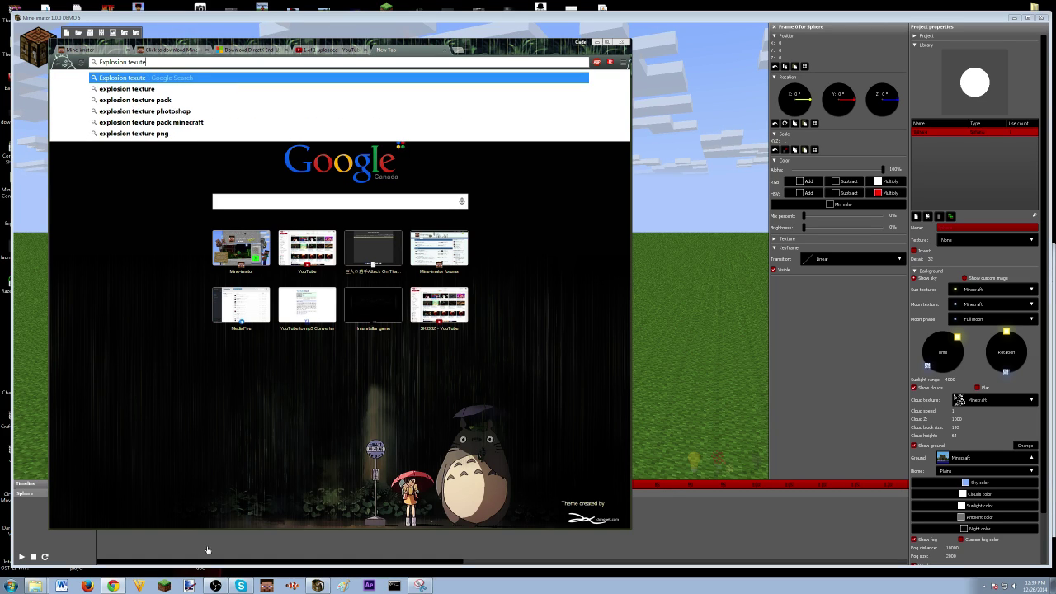
Switch to Open Broadcaster Software, unmute the desktop audio, and minimize its window
click(216, 586)
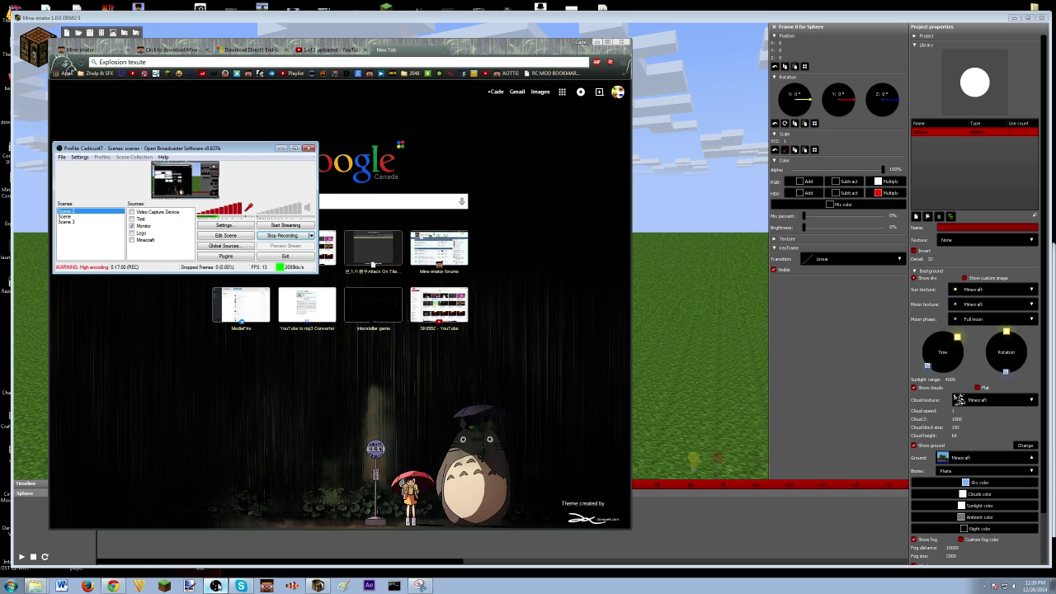
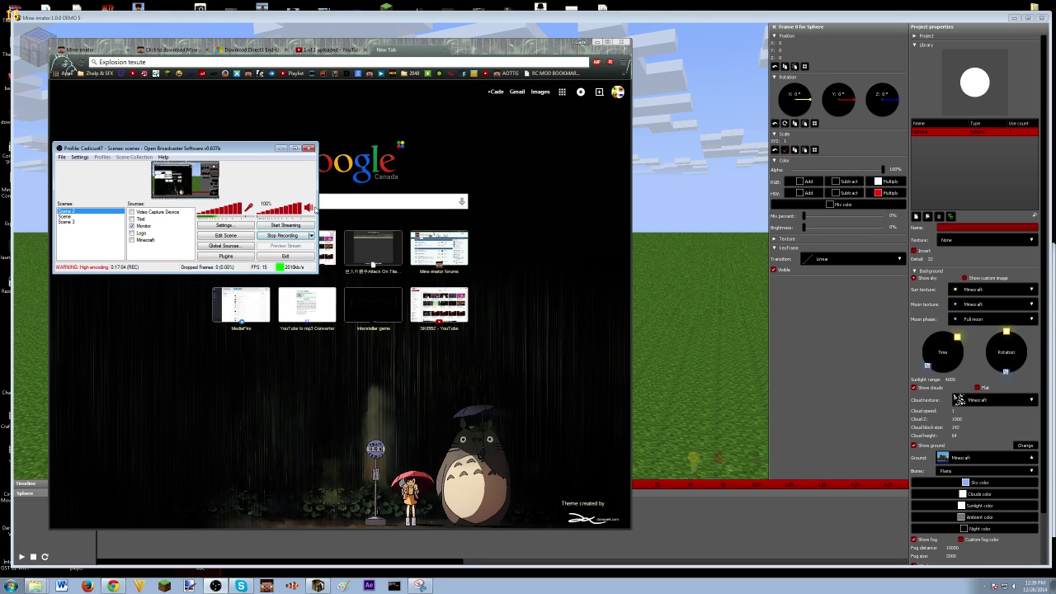
click(281, 149)
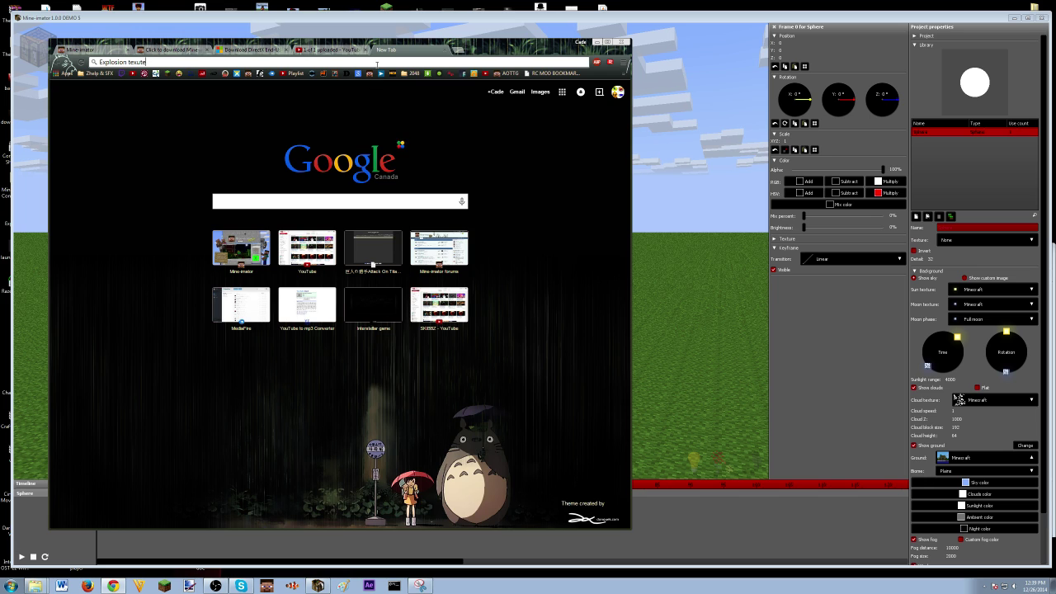
Correct the query to "Explosion texture" and run the Google search
key(BackSpace)
key(BackSpace)
key(BackSpace)
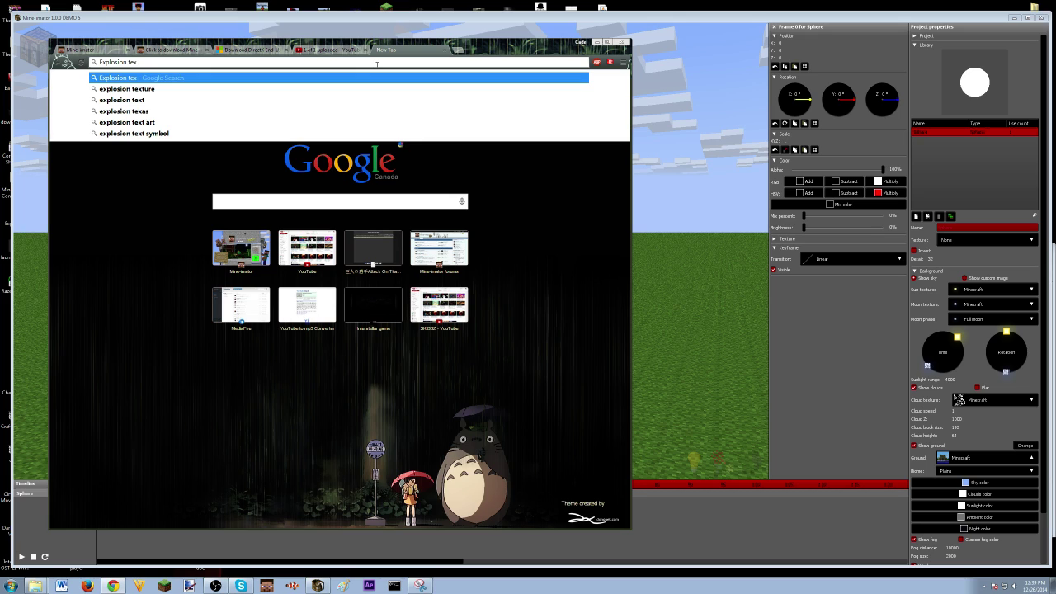
text(ture)
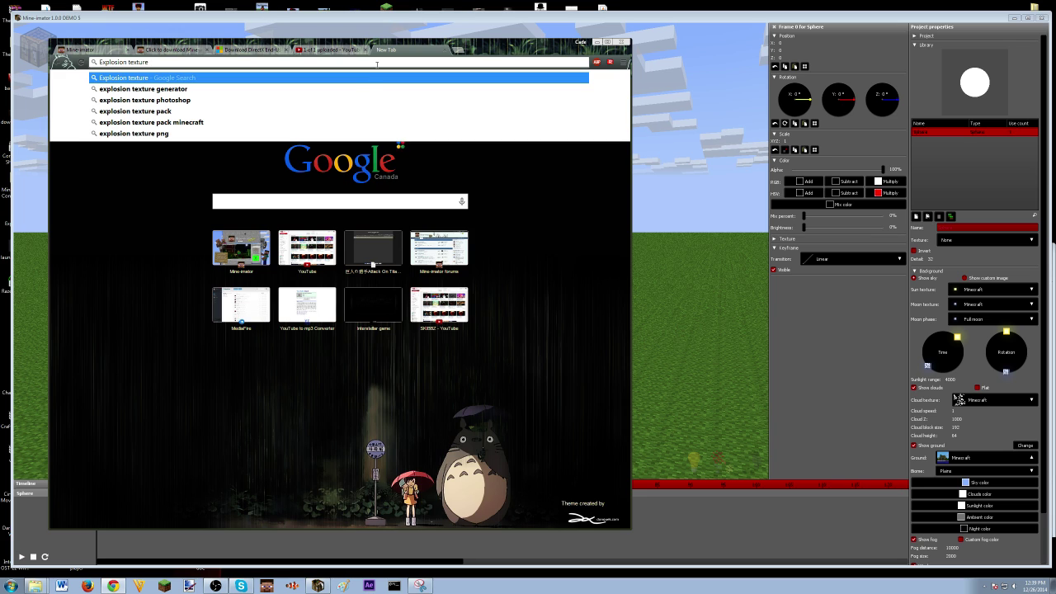
key(Return)
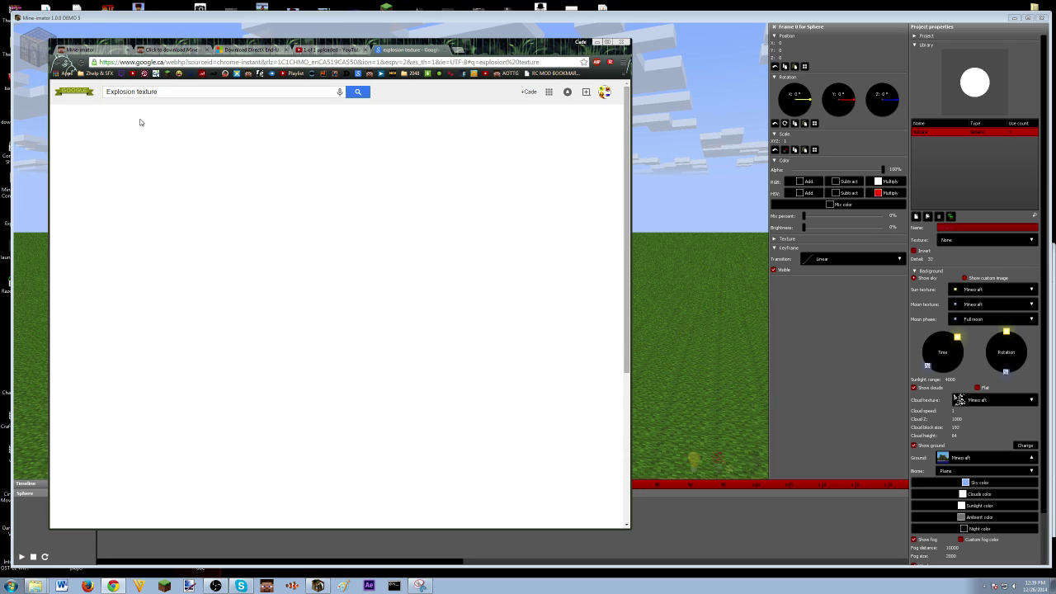
Refine the search to "Explosion texture .png" and switch to the image results
click(188, 91)
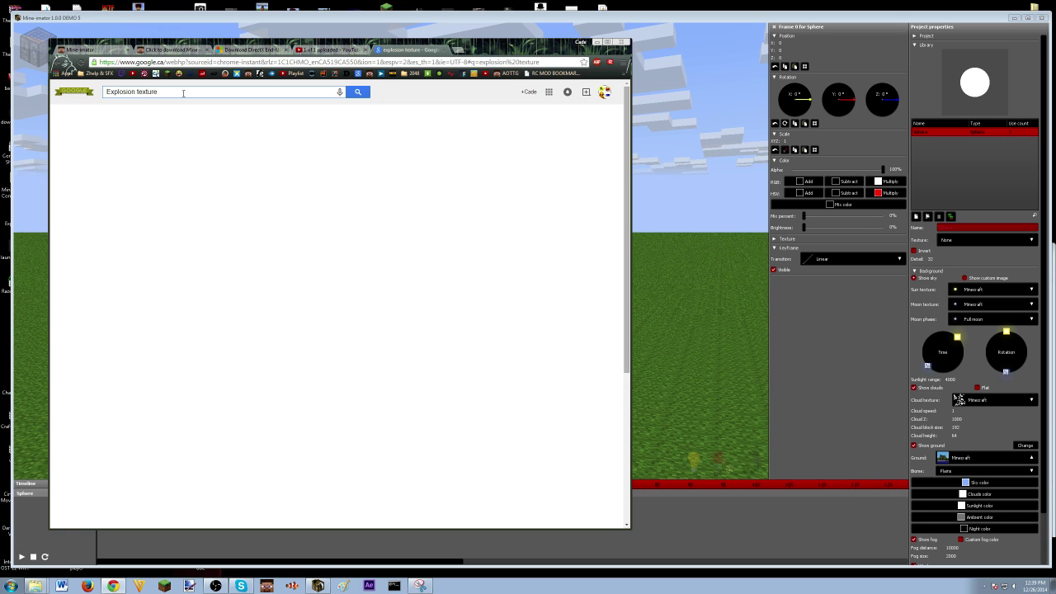
text(.png)
key(Return)
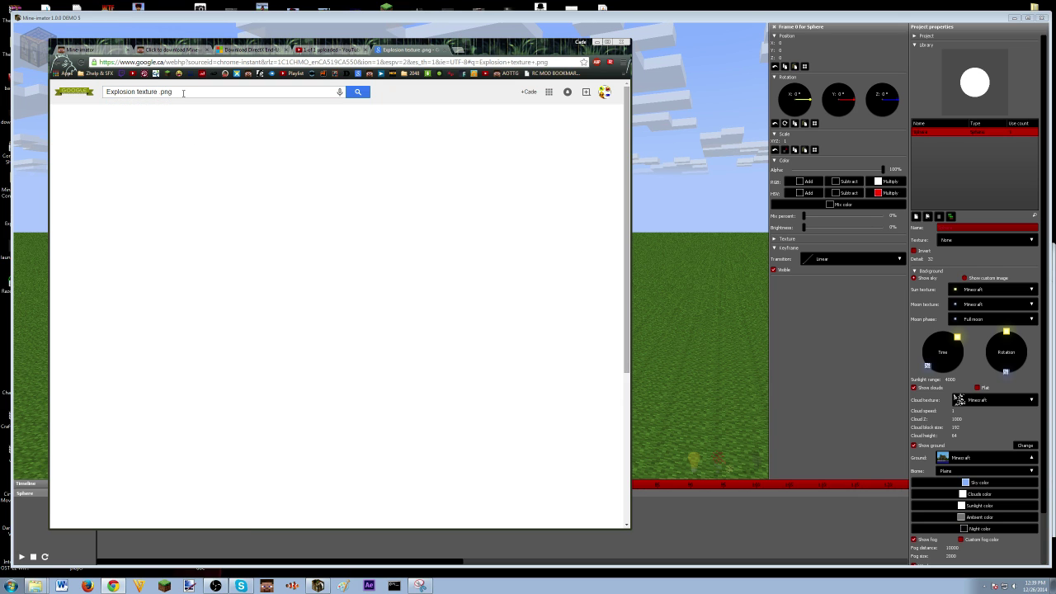
click(138, 116)
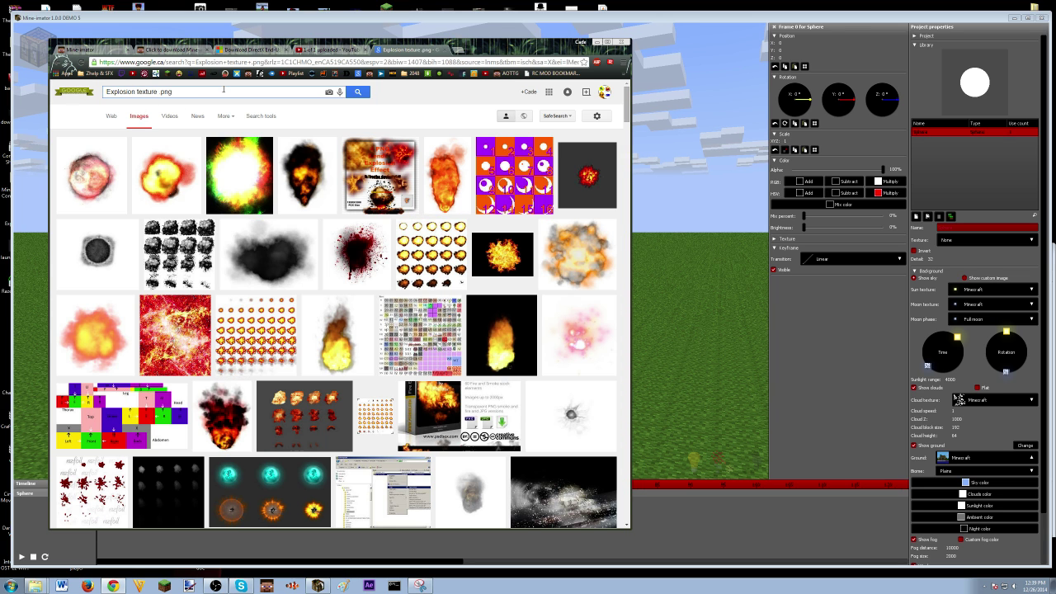
Remove ".png" from the query and search images for "Explosion texture"
key(BackSpace)
key(BackSpace)
key(BackSpace)
key(BackSpace)
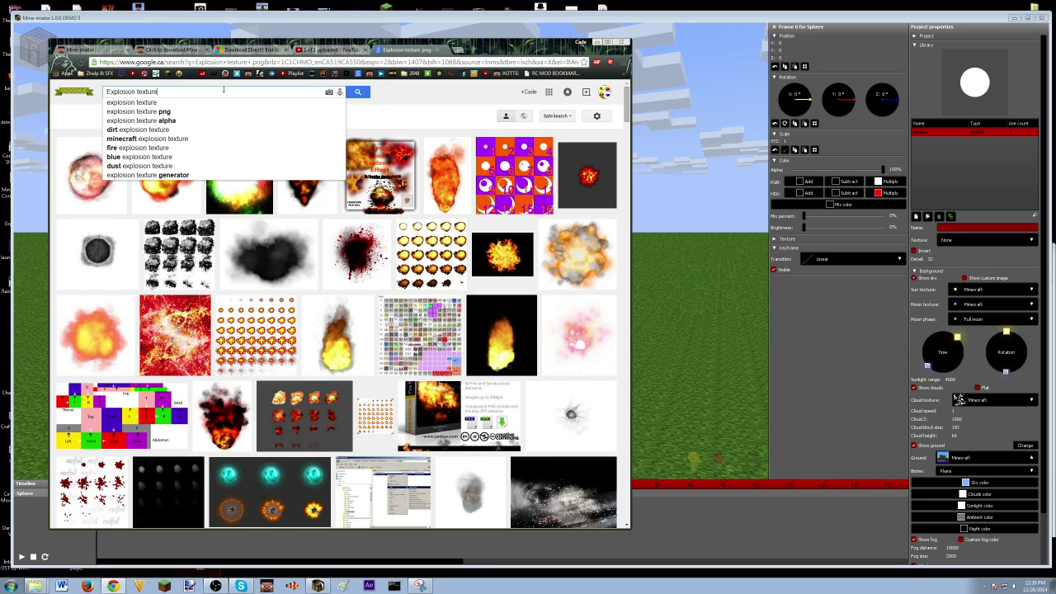
key(Return)
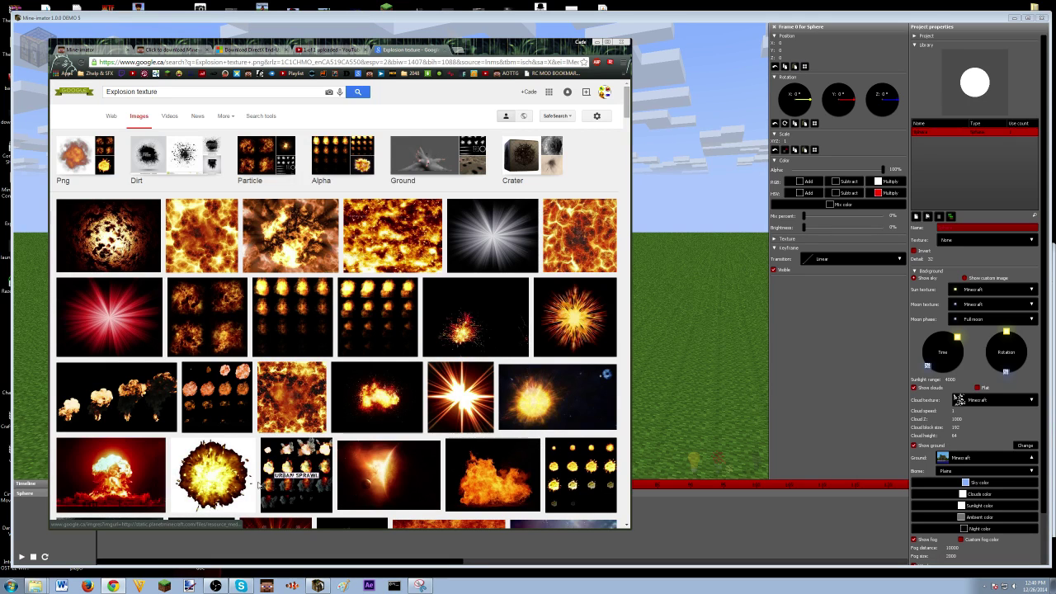
Browse the image results and preview several fiery textures to compare them for use on the sphere
scroll(257, 486, down, 3)
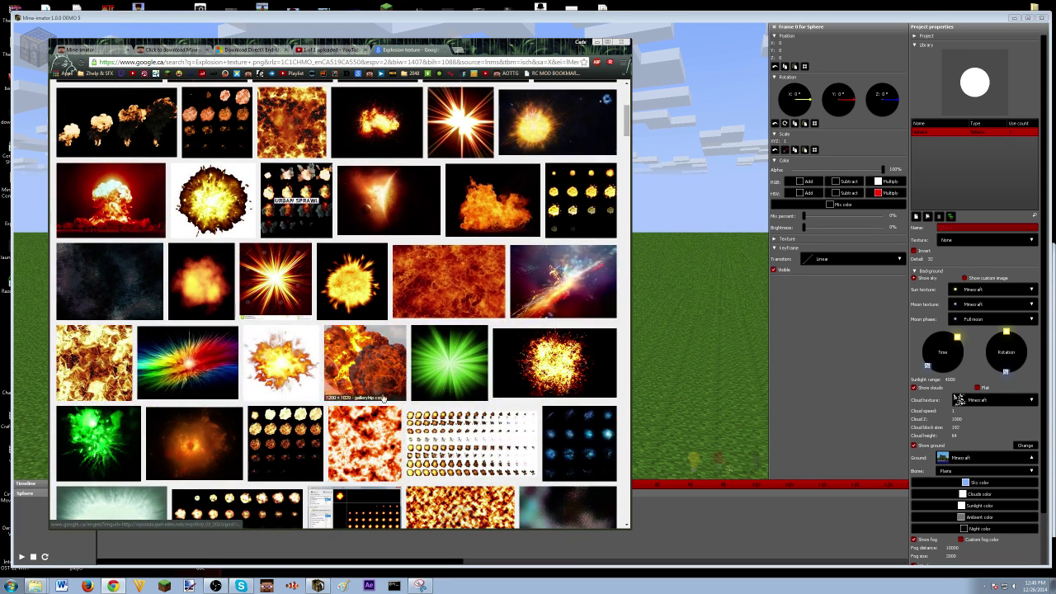
scroll(492, 261, up, 3)
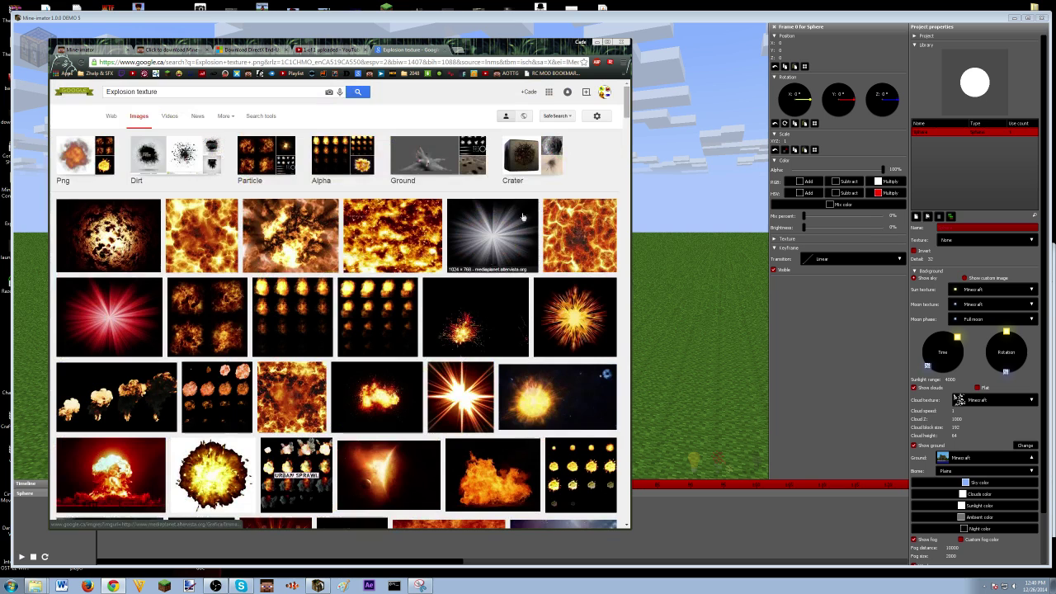
click(234, 230)
click(392, 235)
click(290, 235)
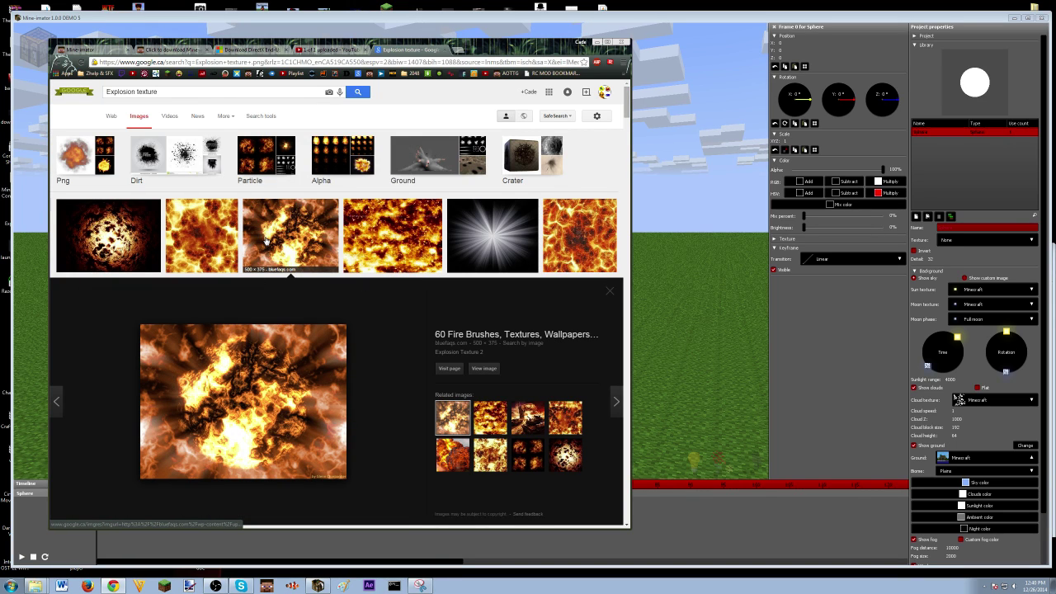
click(392, 235)
click(232, 234)
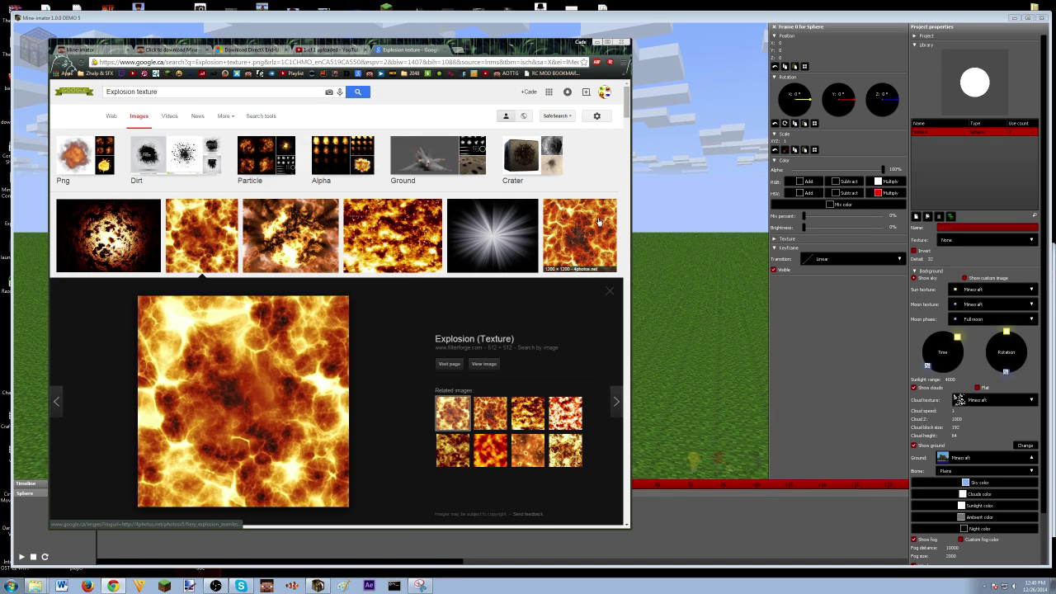
click(598, 221)
scroll(588, 223, down, 2)
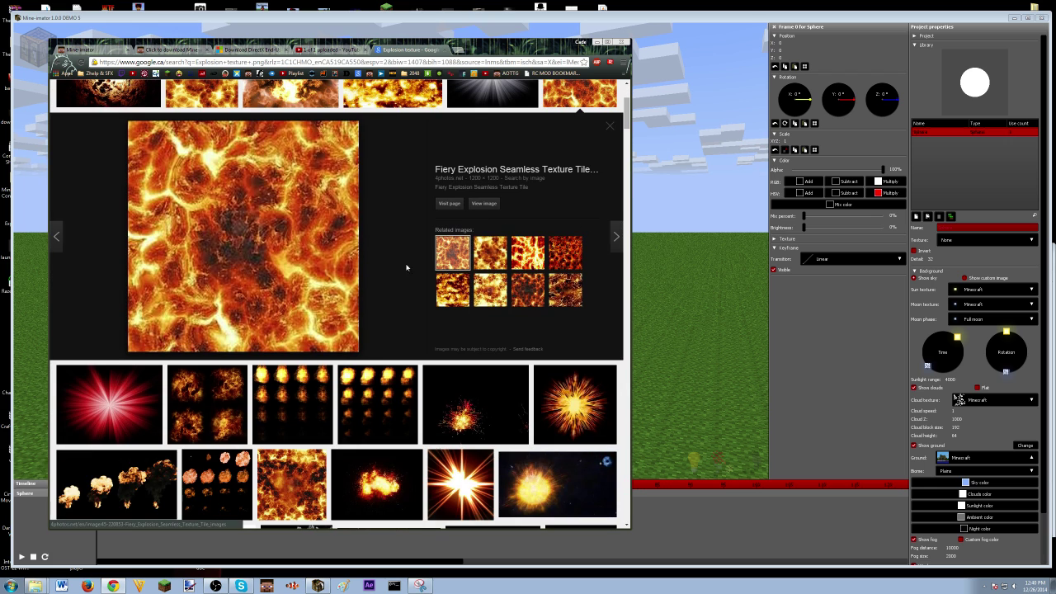
scroll(406, 267, down, 2)
click(303, 336)
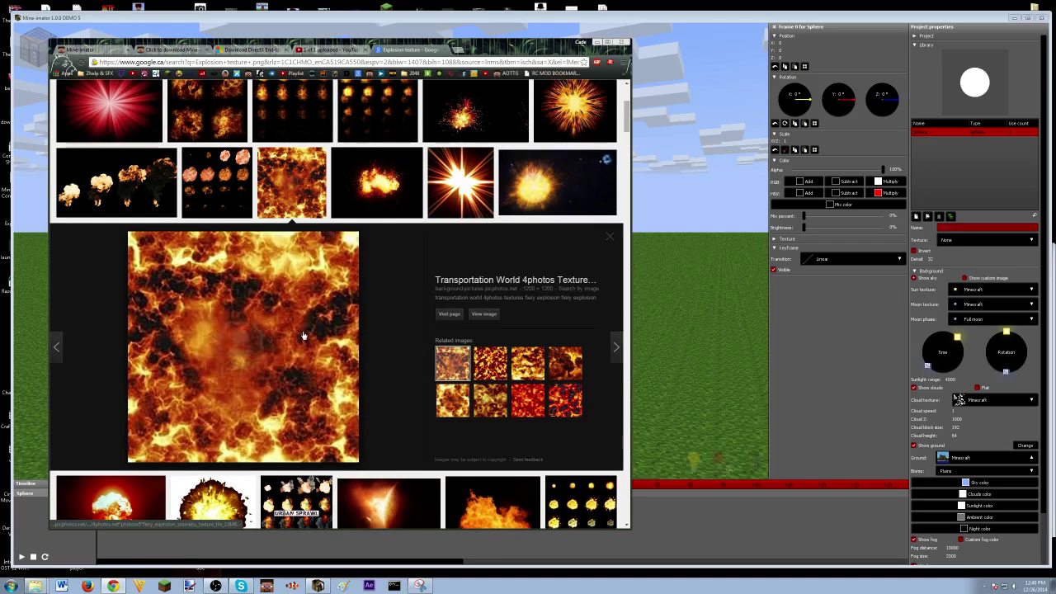
scroll(305, 334, down, 4)
click(432, 308)
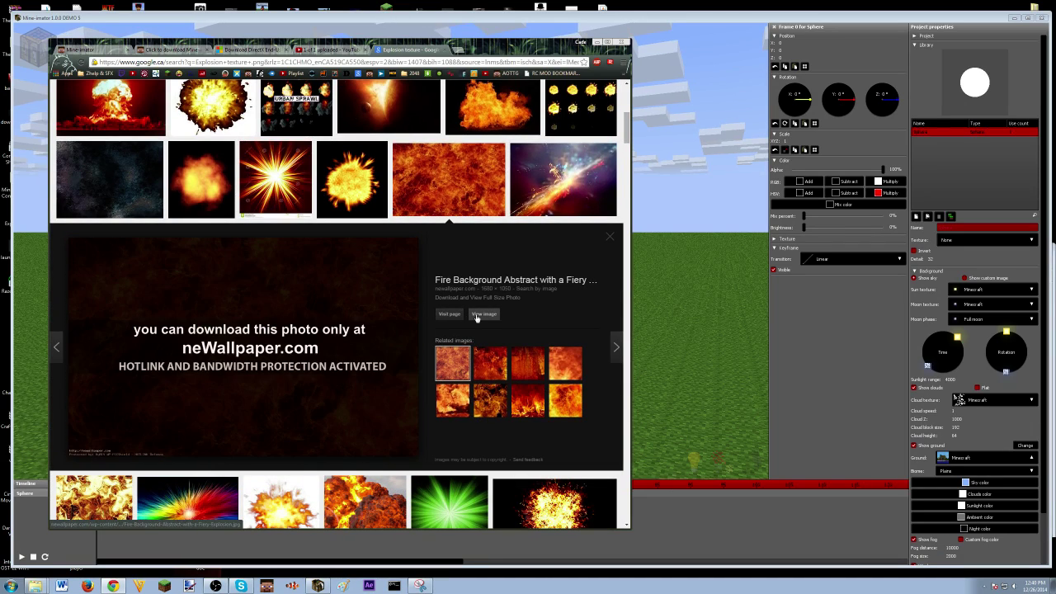
scroll(370, 353, down, 3)
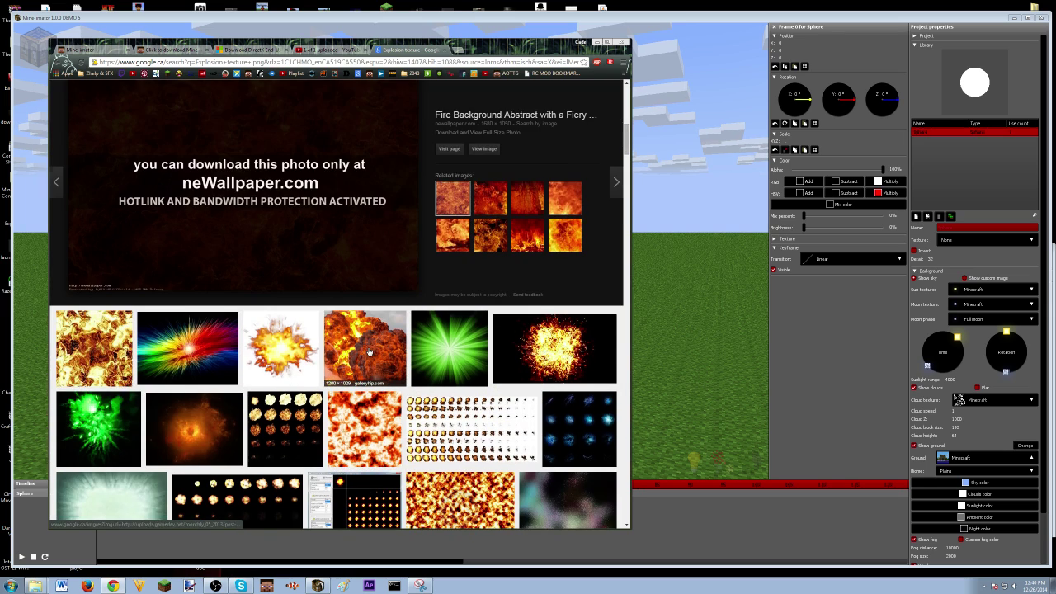
Open the 512 × 512 "Explosion (Texture)" image at full size and save it to the Desktop as 4638 (1)
scroll(370, 353, up, 5)
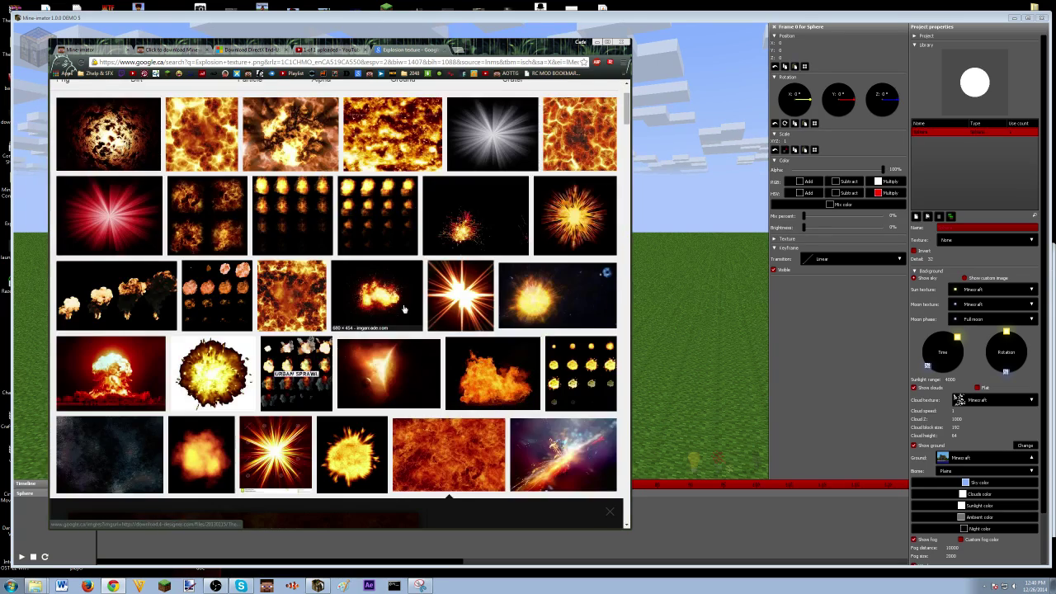
scroll(233, 254, up, 2)
click(233, 253)
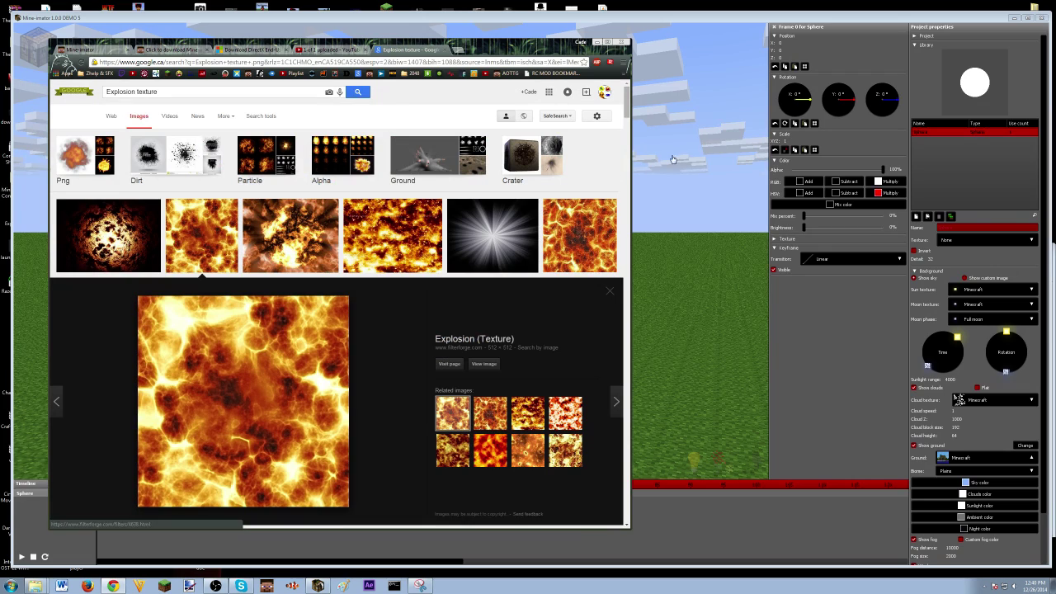
click(486, 365)
right_click(213, 201)
click(244, 205)
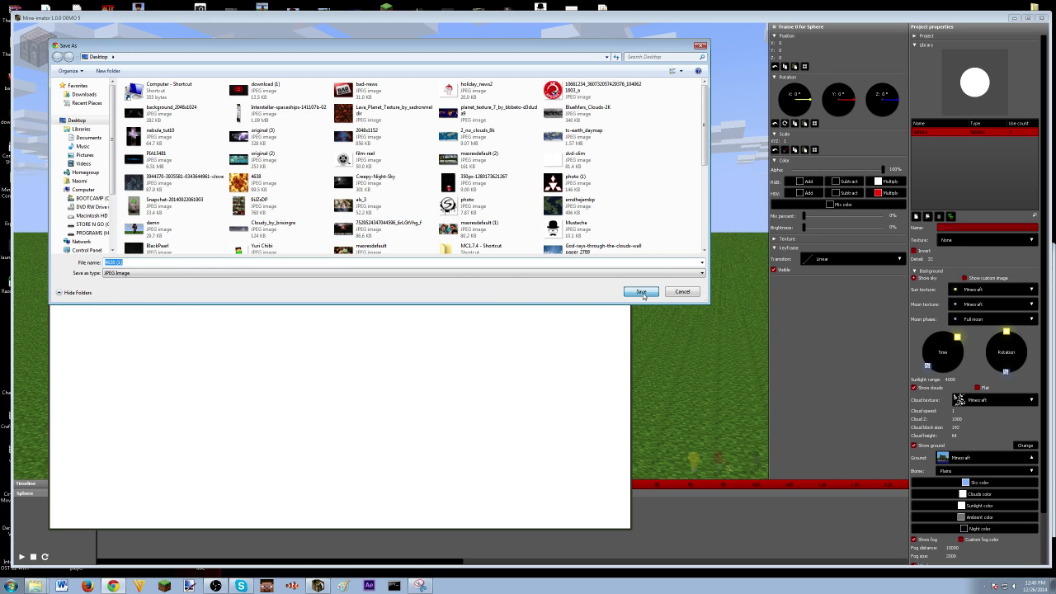
click(642, 294)
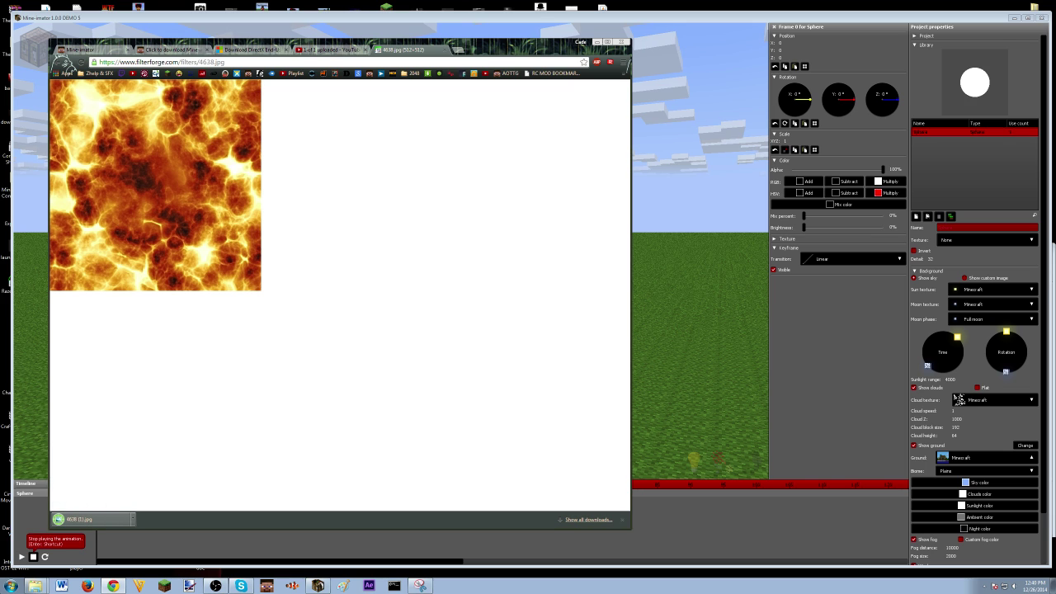
Show the downloaded 4638 (1) image in its folder and open it in Paint
click(12, 584)
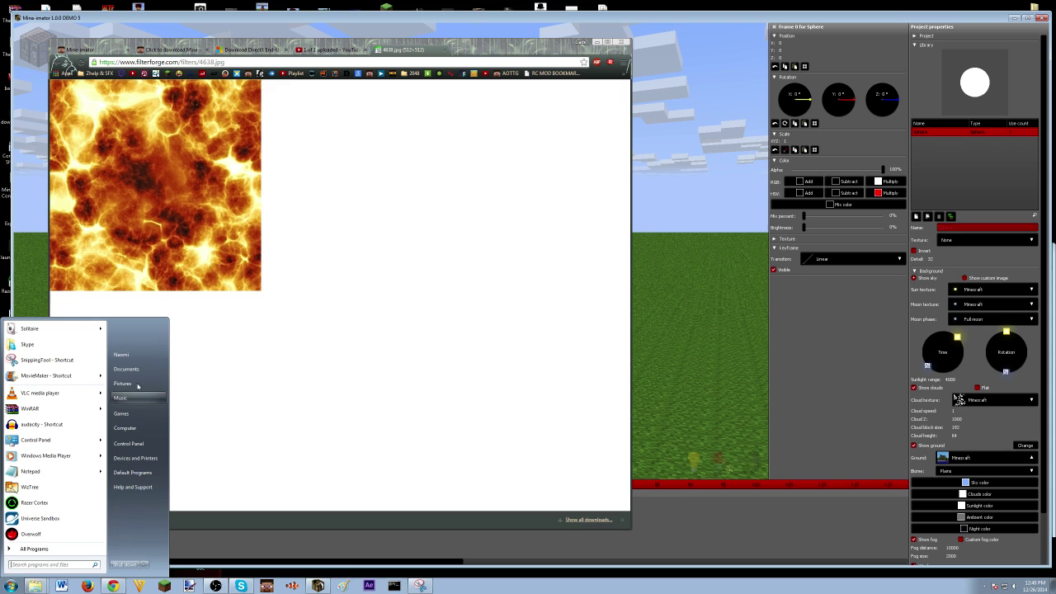
click(155, 491)
click(133, 519)
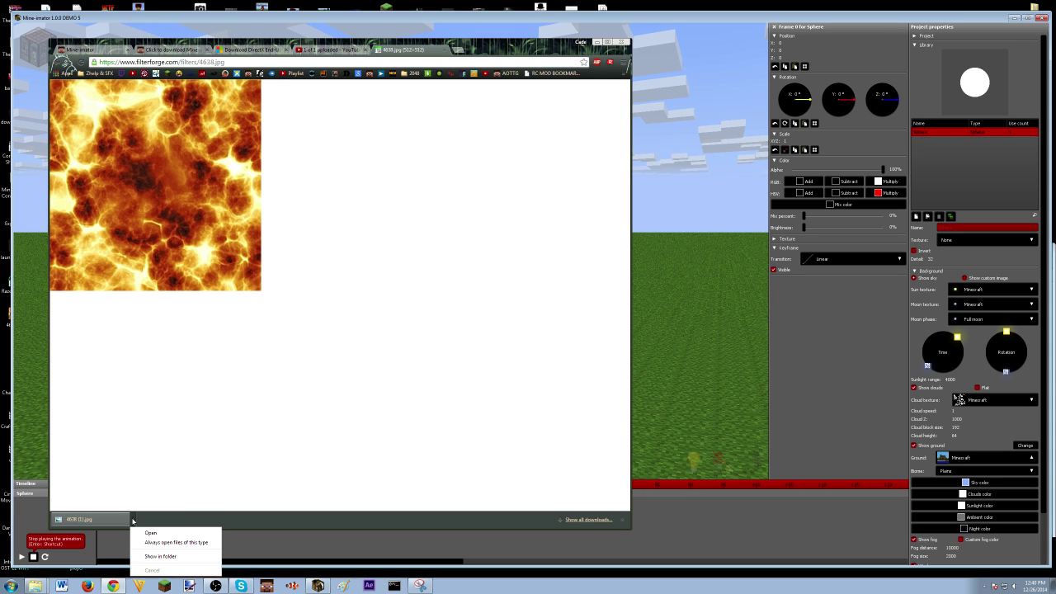
click(147, 557)
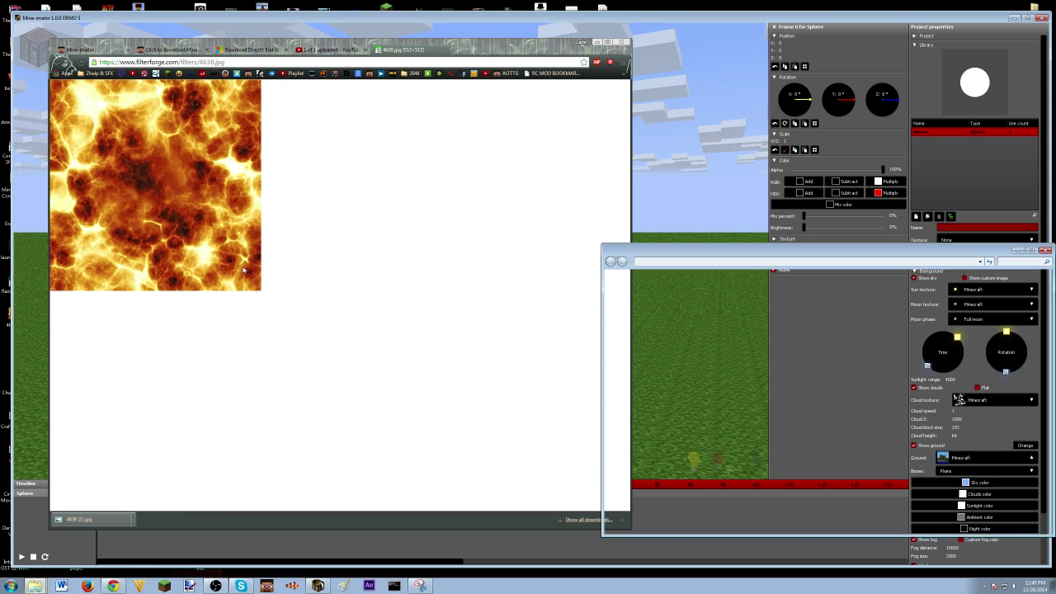
drag(715, 246, 290, 200)
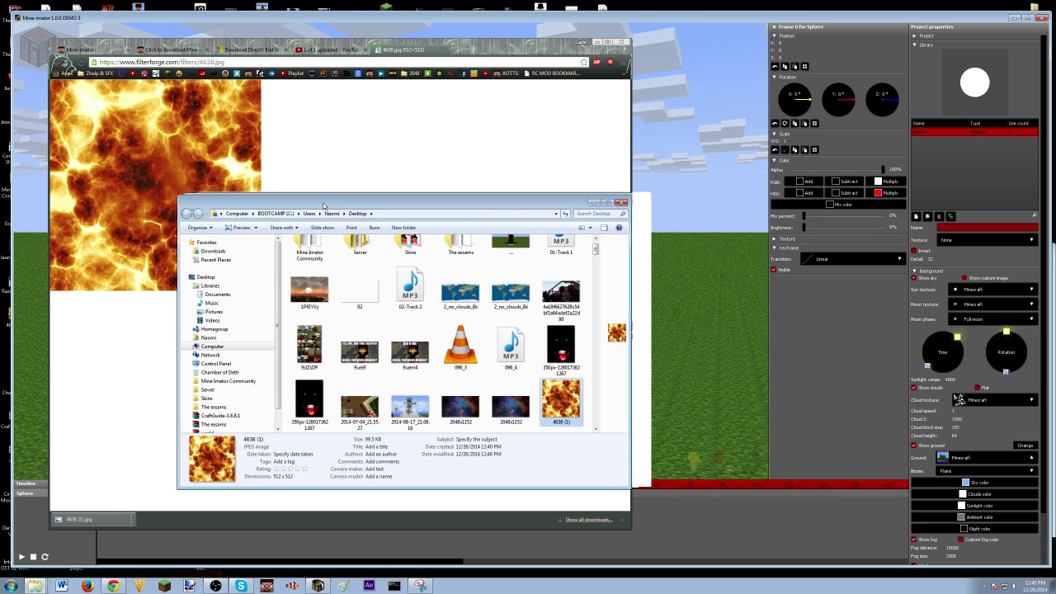
right_click(561, 413)
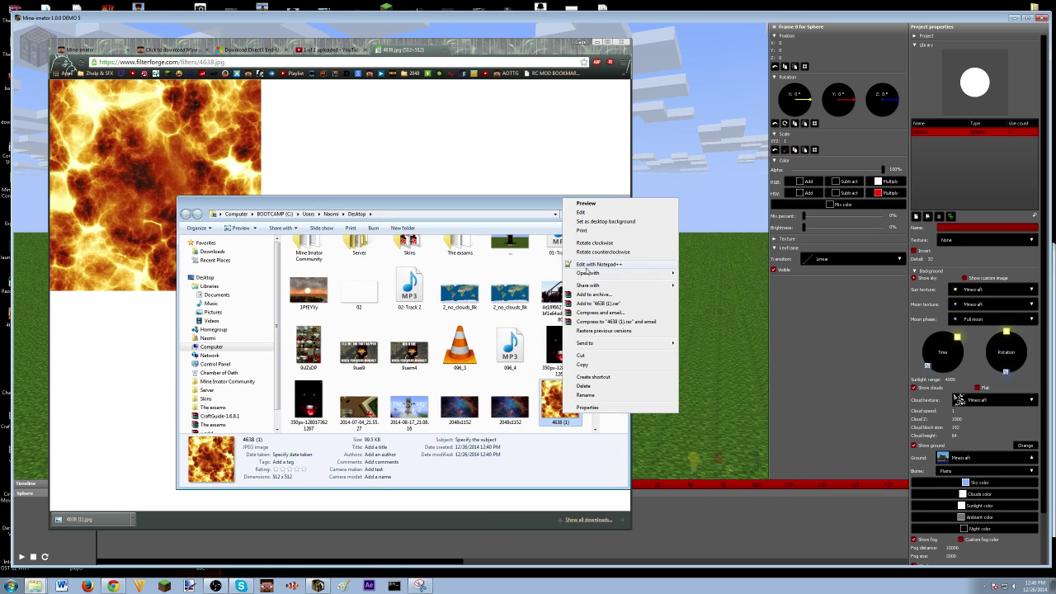
mouse_move(588, 273)
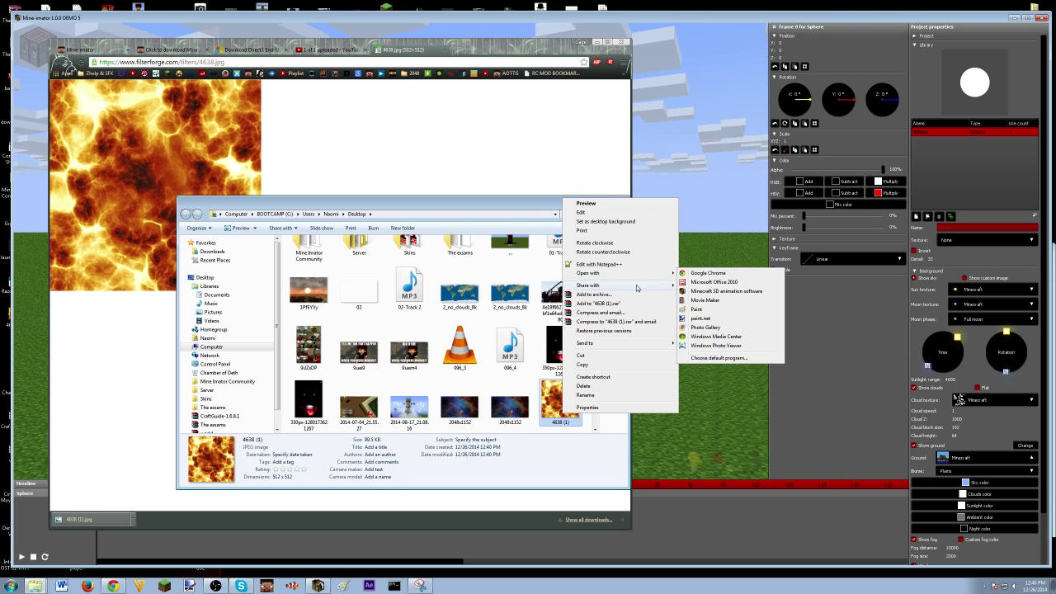
click(721, 308)
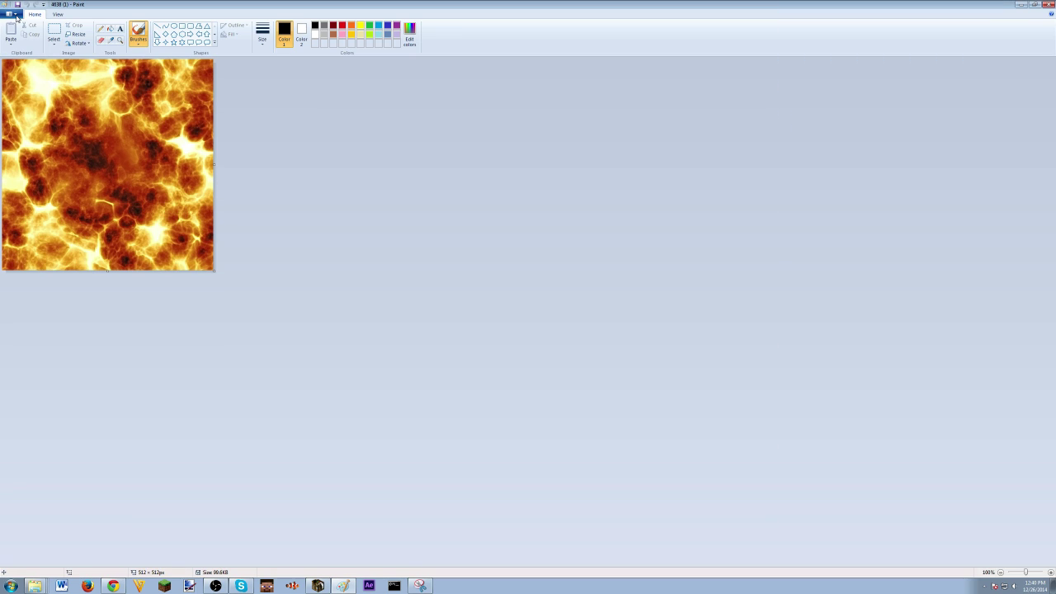
Save a copy of the explosion image to the Desktop as a PNG named 4638 (1) and leave Paint
key(F12)
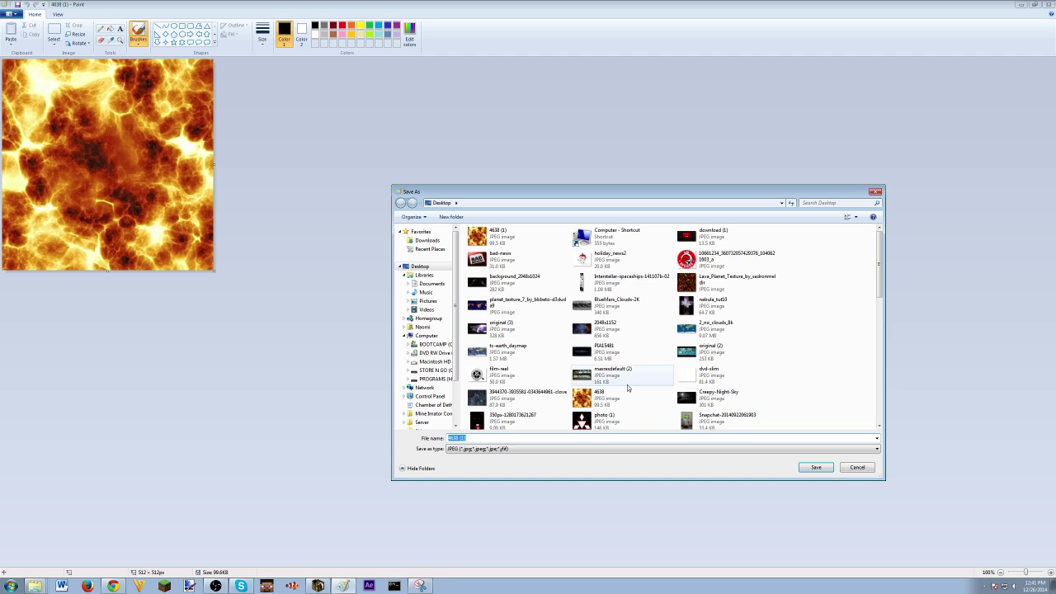
click(480, 448)
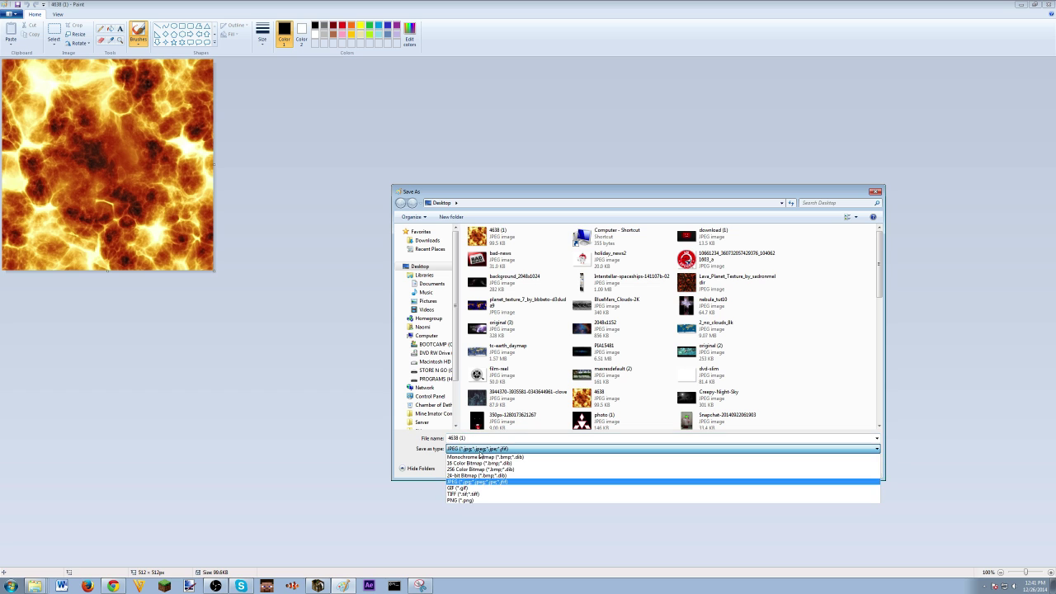
click(466, 499)
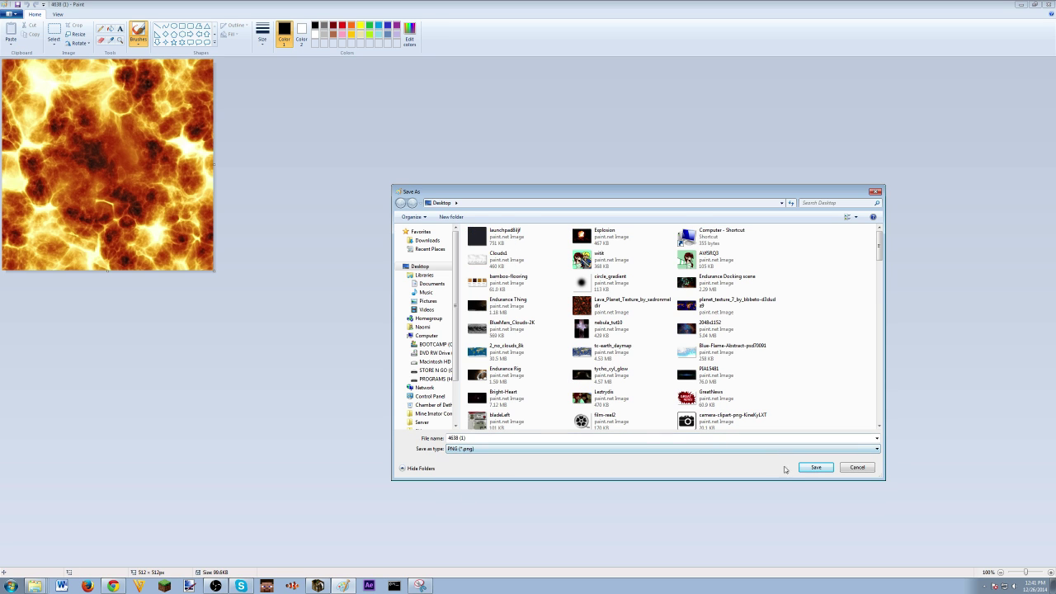
click(815, 467)
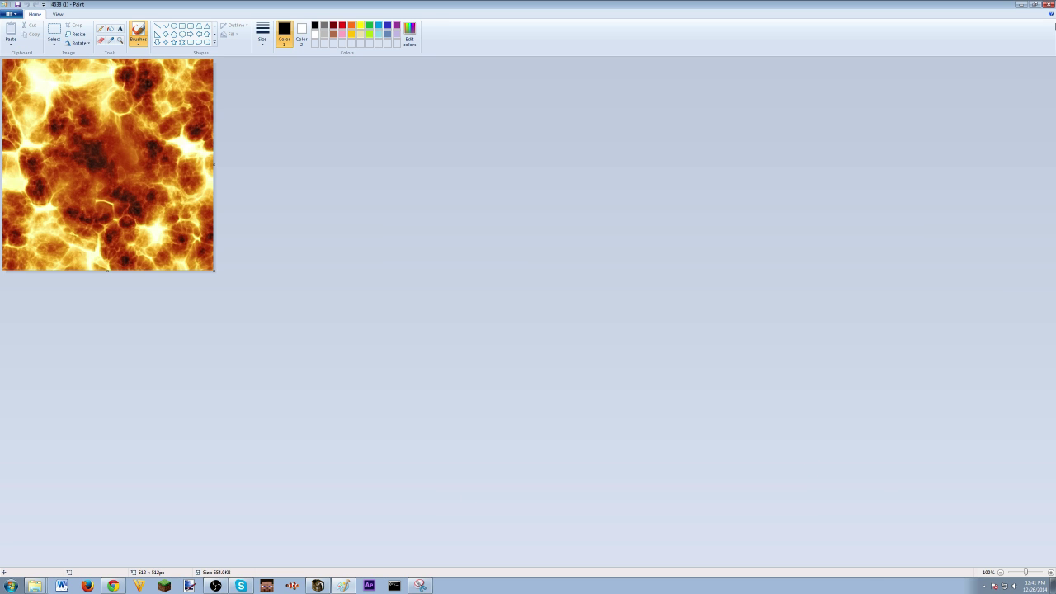
click(1050, 7)
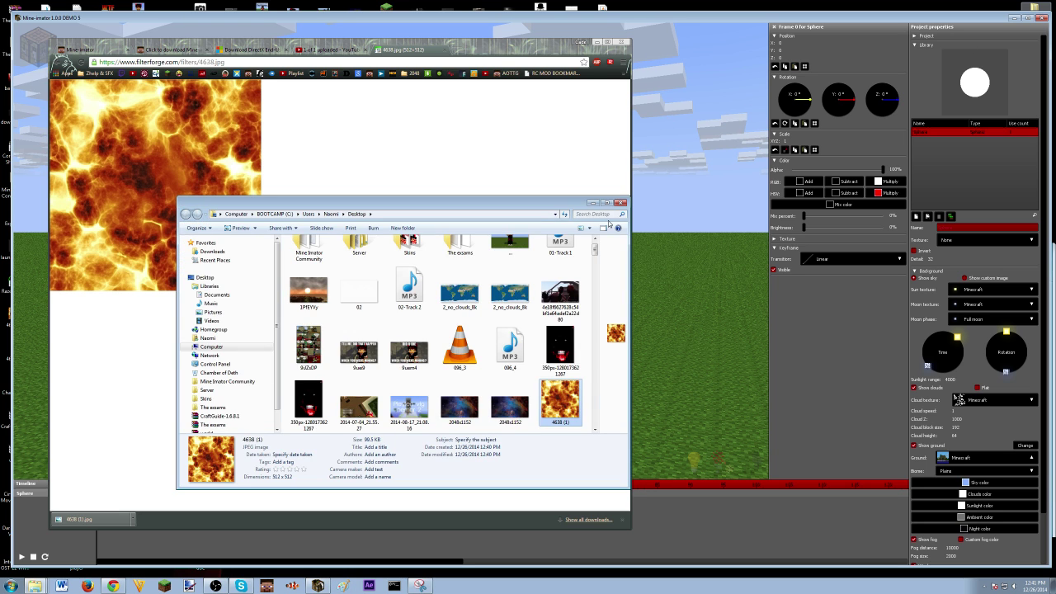
Return to Mine-imator and start browsing for an image file as the sphere's texture
click(675, 129)
click(987, 241)
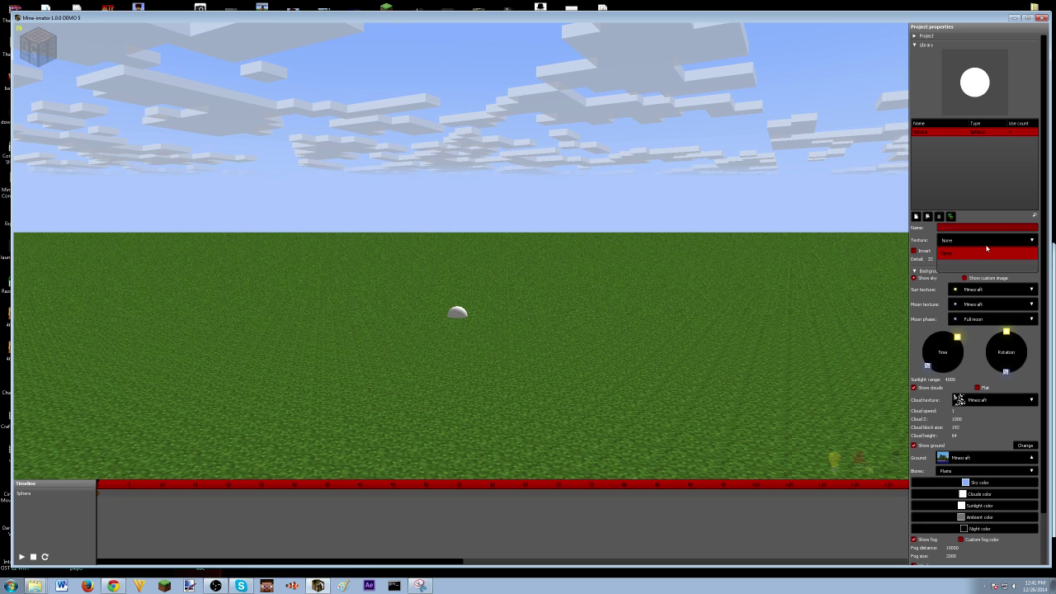
click(953, 265)
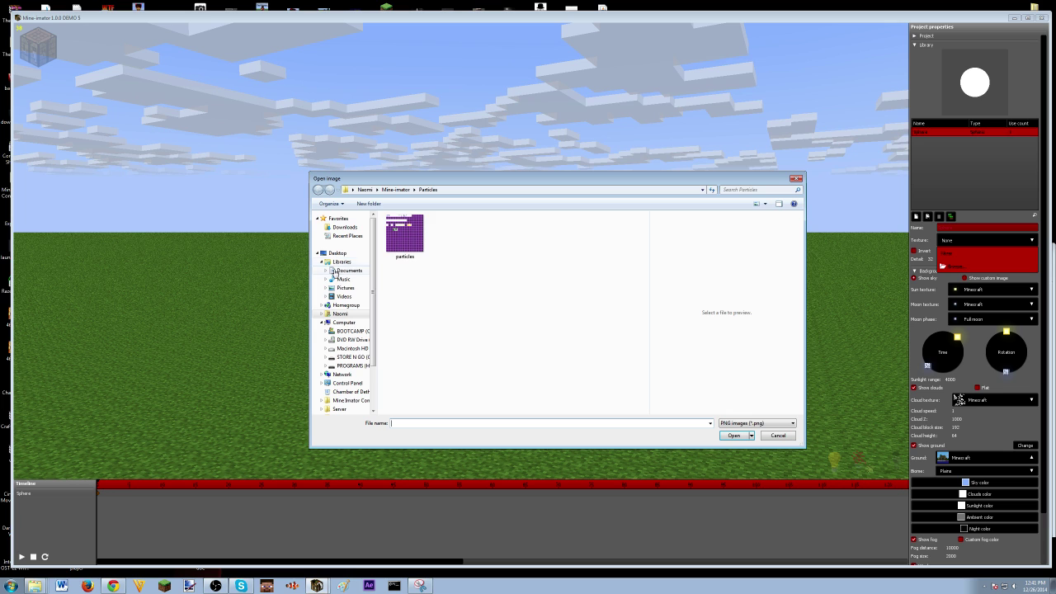
Look through the Documents library, including the af and AOTGG kills folders, for the saved PNG texture
click(345, 271)
scroll(500, 379, down, 5)
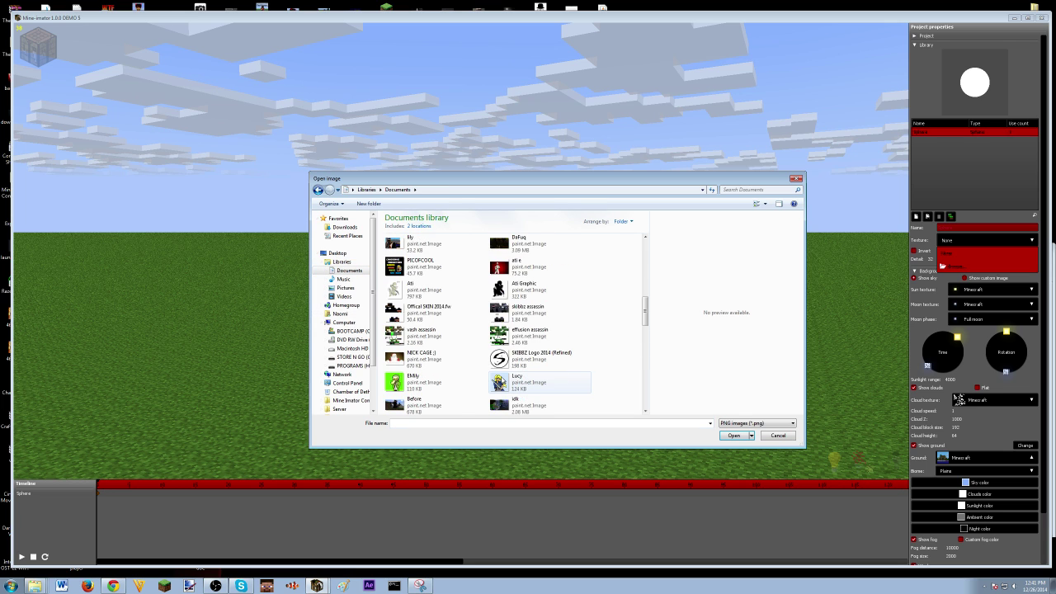
scroll(501, 379, down, 10)
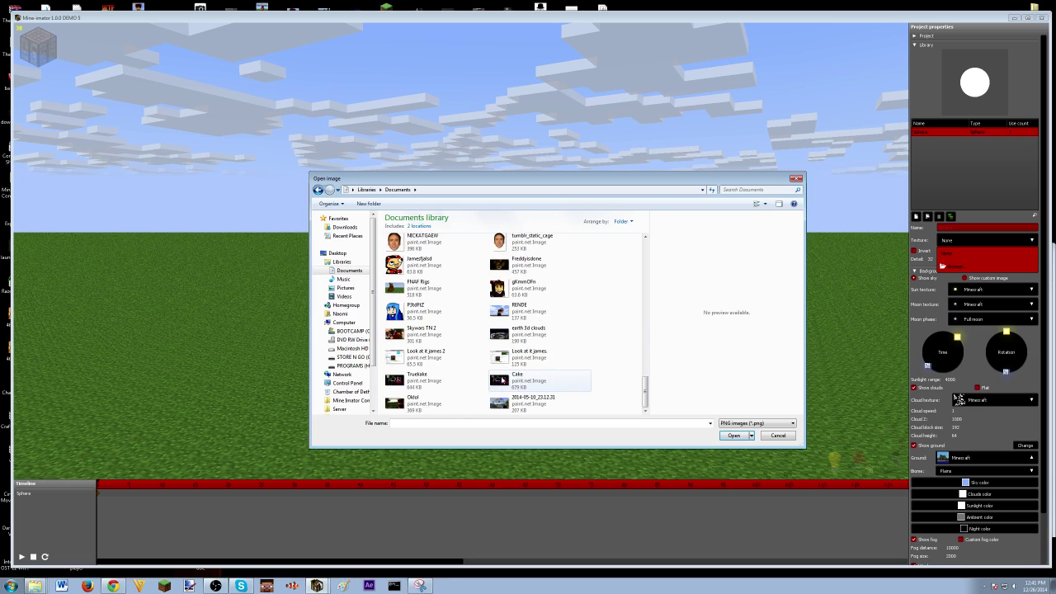
scroll(501, 379, up, 5)
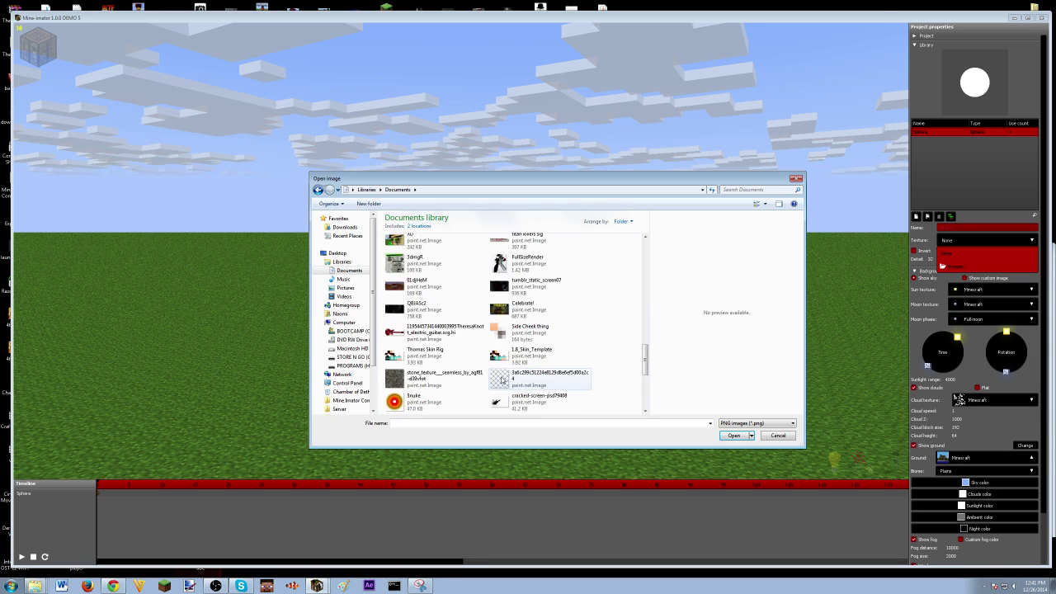
scroll(501, 380, up, 8)
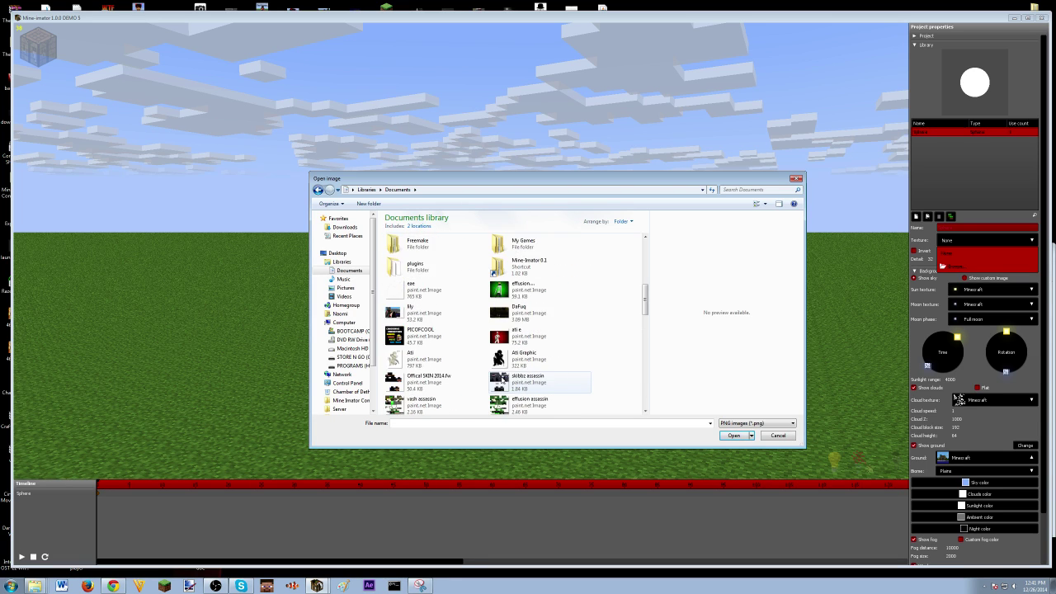
scroll(500, 379, up, 4)
scroll(501, 379, up, 3)
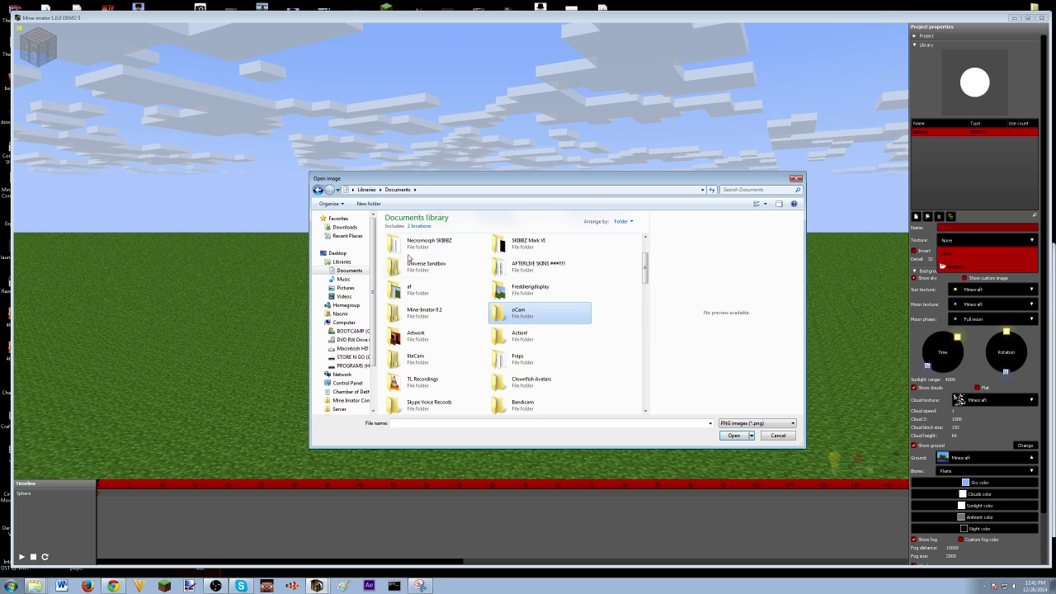
double_click(410, 360)
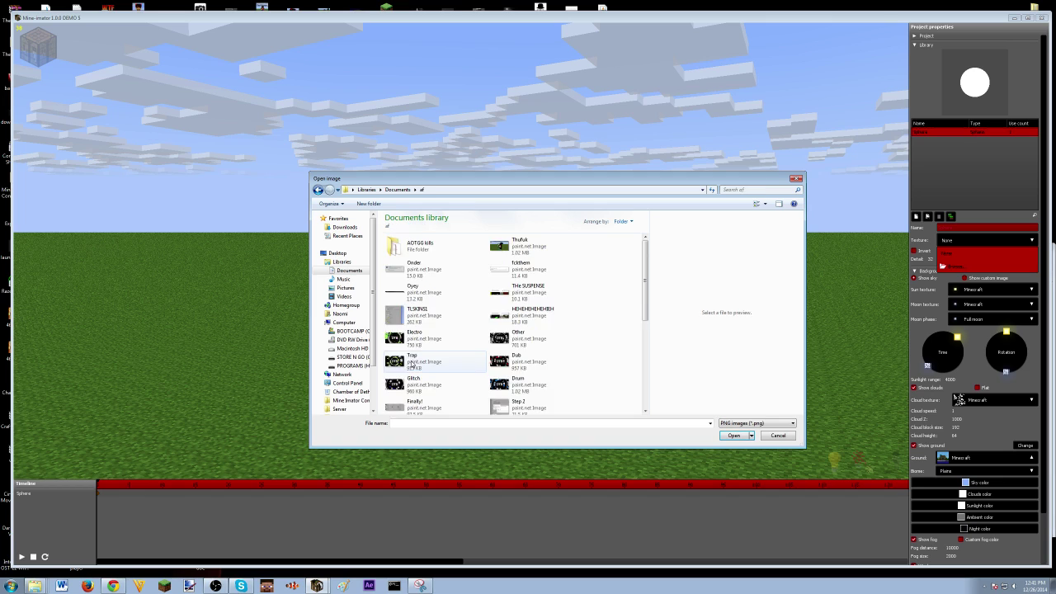
scroll(417, 330, down, 3)
scroll(417, 330, up, 3)
double_click(416, 256)
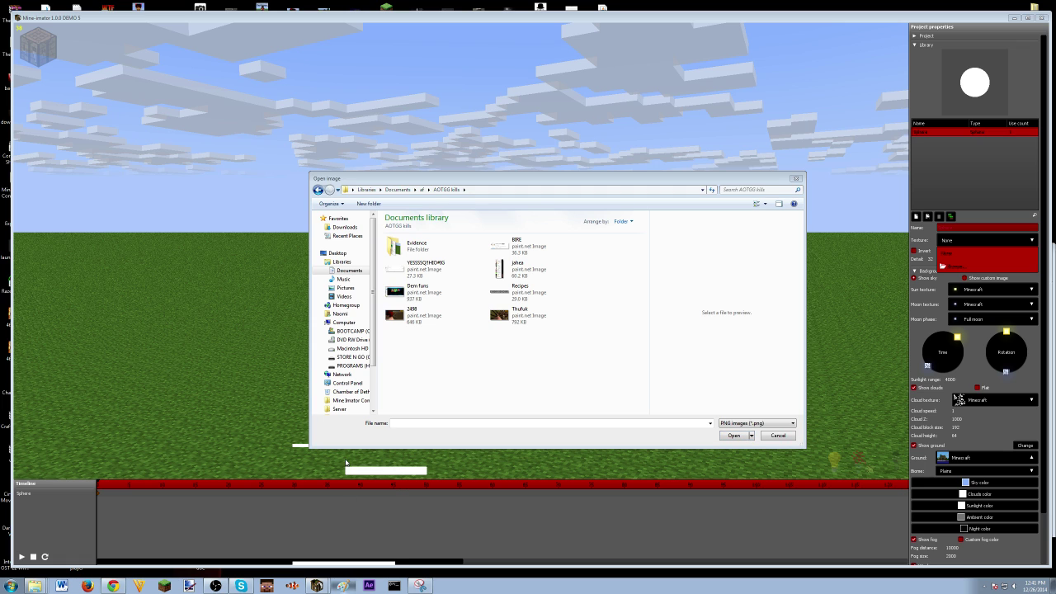
Check in Paint which folder the PNG was saved to without saving again
click(348, 499)
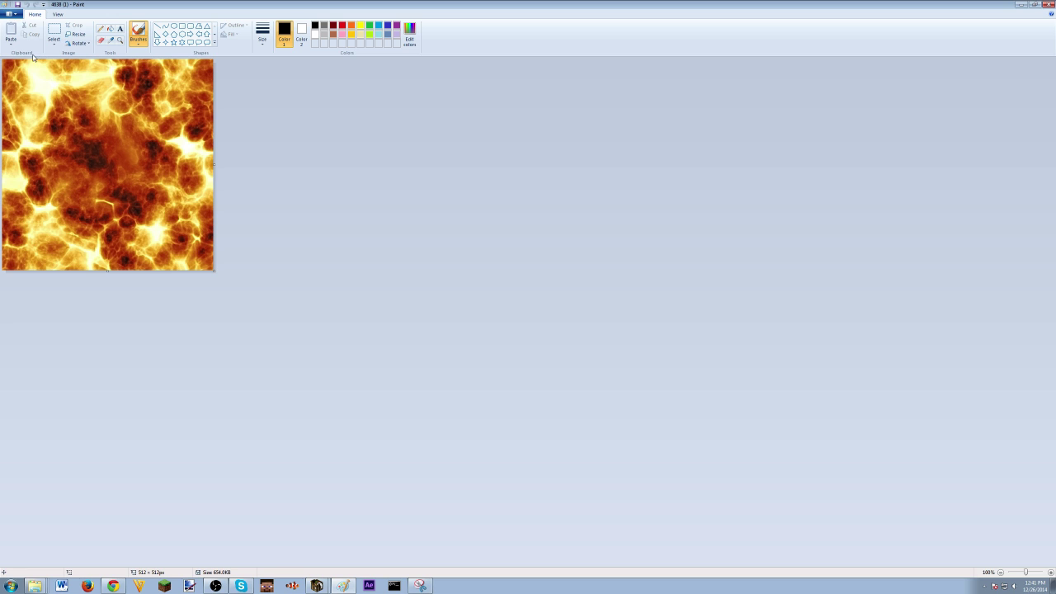
key(F12)
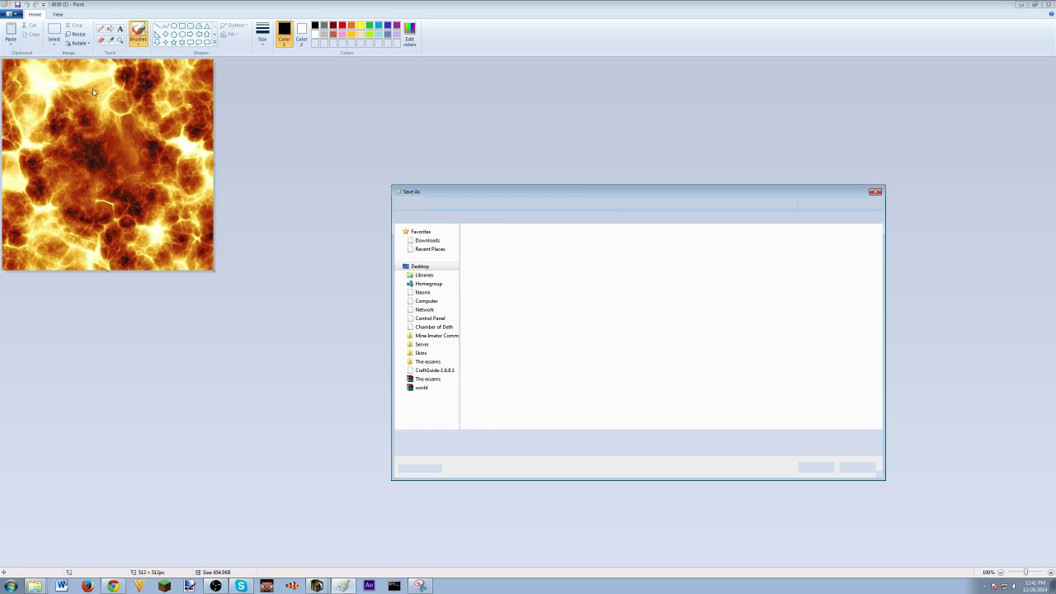
click(856, 468)
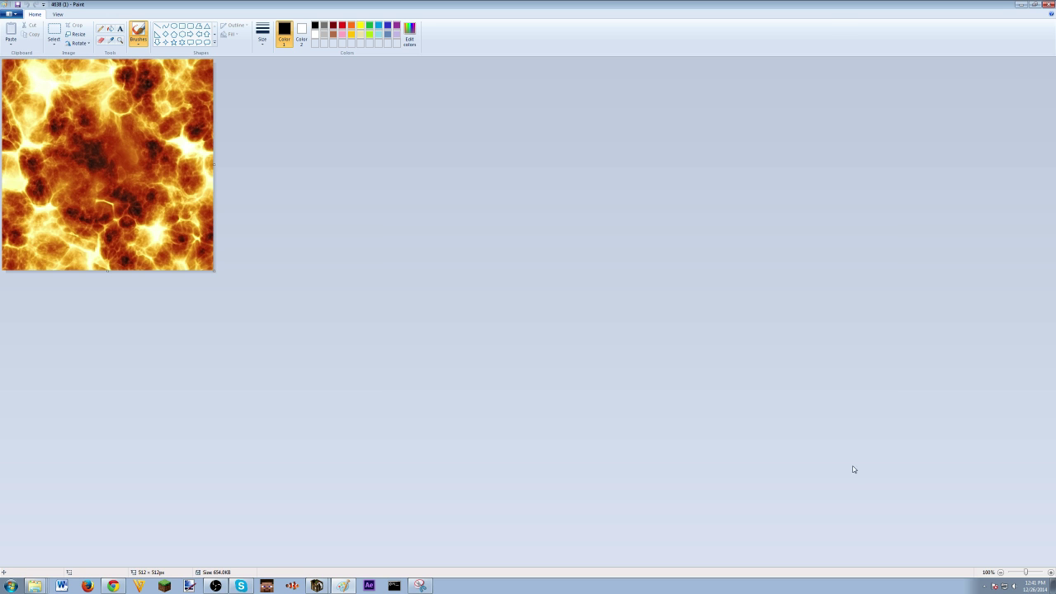
Switch back to Mine-imator and load the explosion PNG from the Desktop as the sphere's texture
key(alt+Tab)
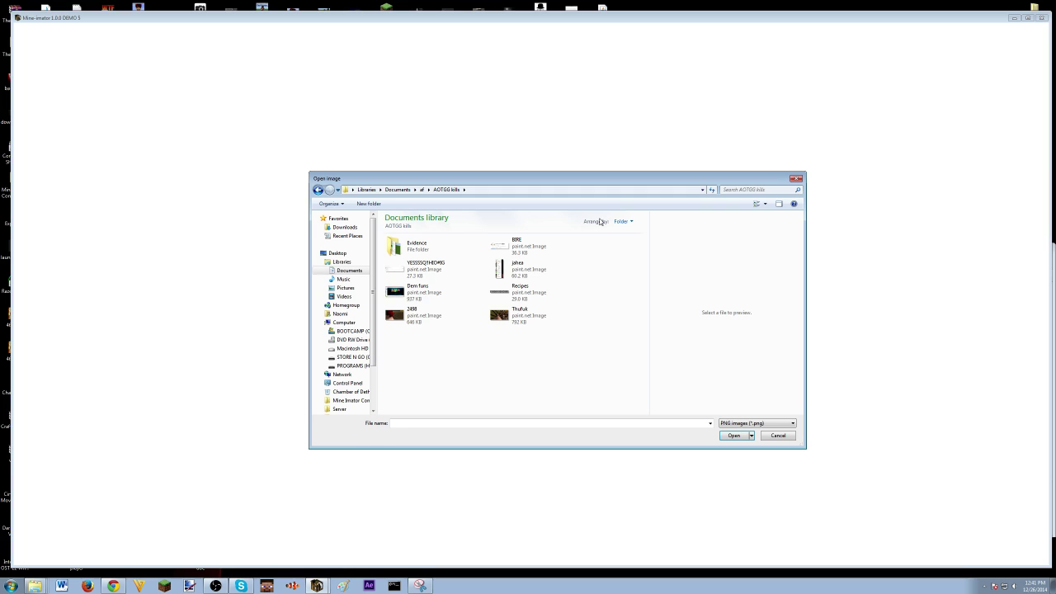
click(336, 253)
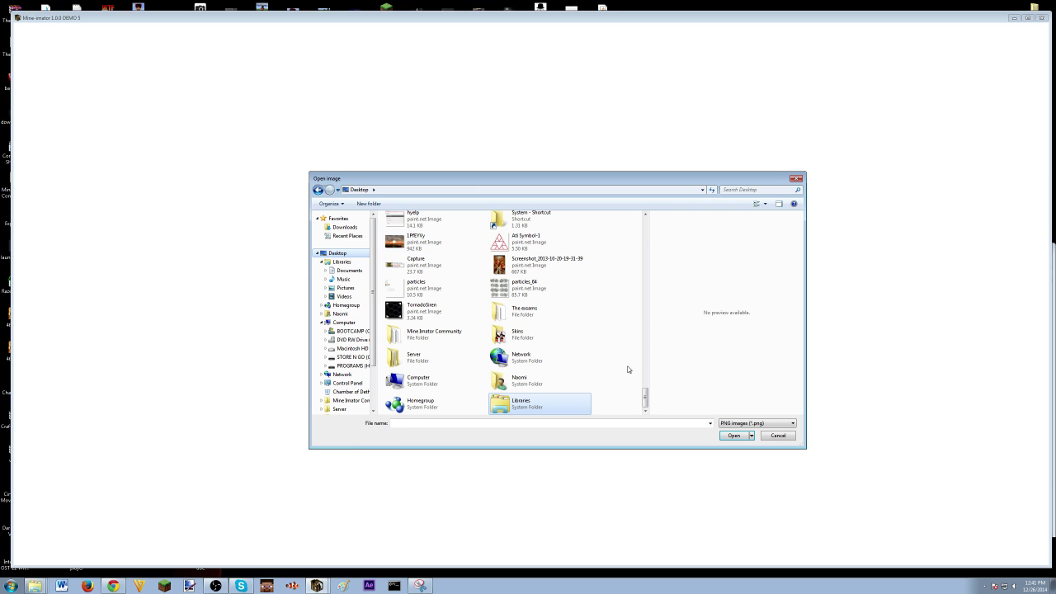
drag(646, 393, 645, 218)
double_click(609, 235)
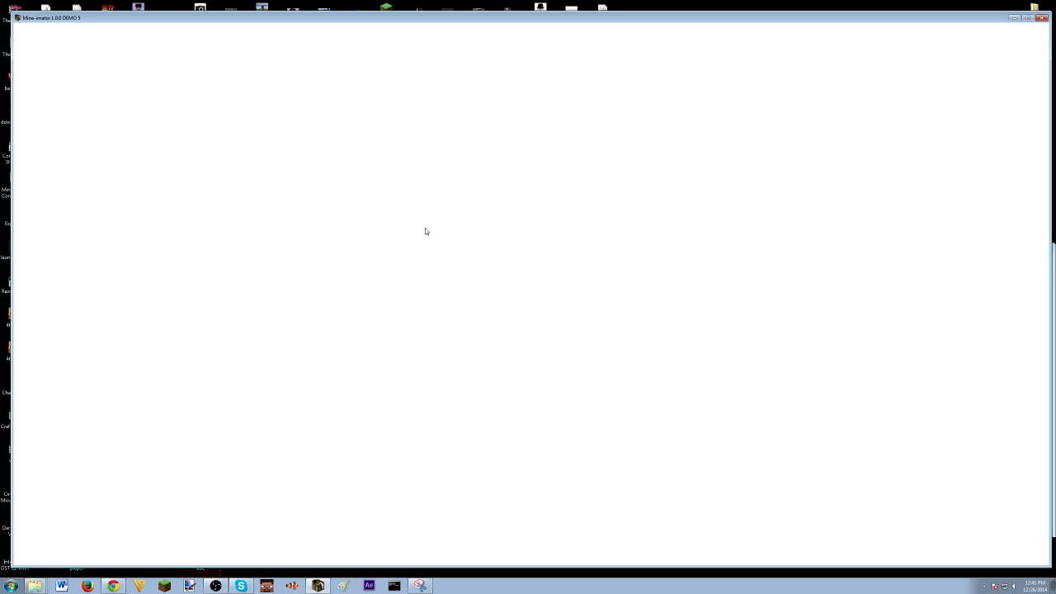
Select the sphere, scale it up to 24.75 and examine the explosion texture from several angles
click(464, 322)
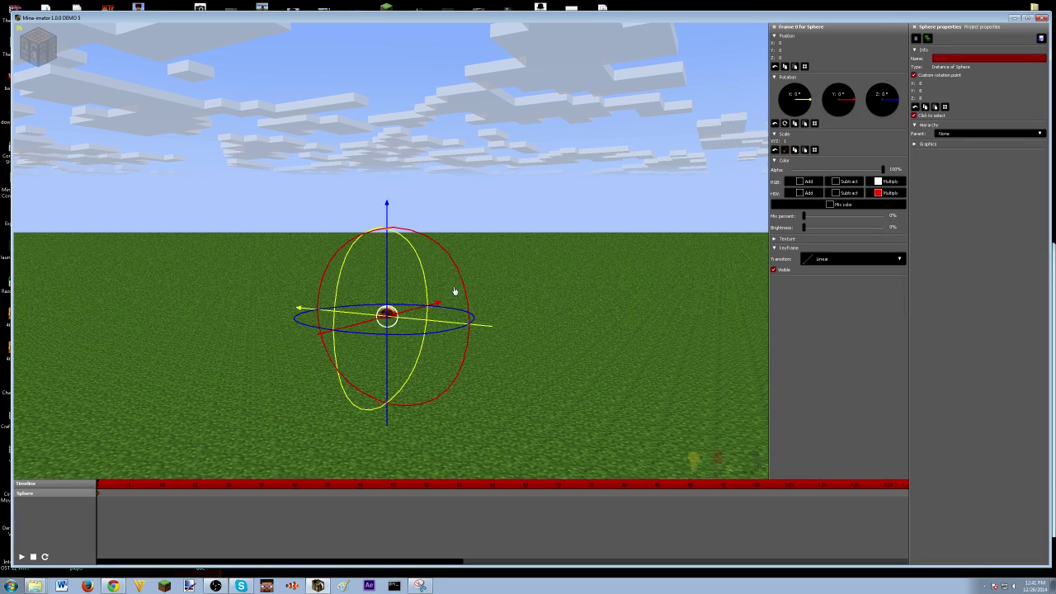
drag(814, 144, 941, 144)
drag(364, 229, 390, 253)
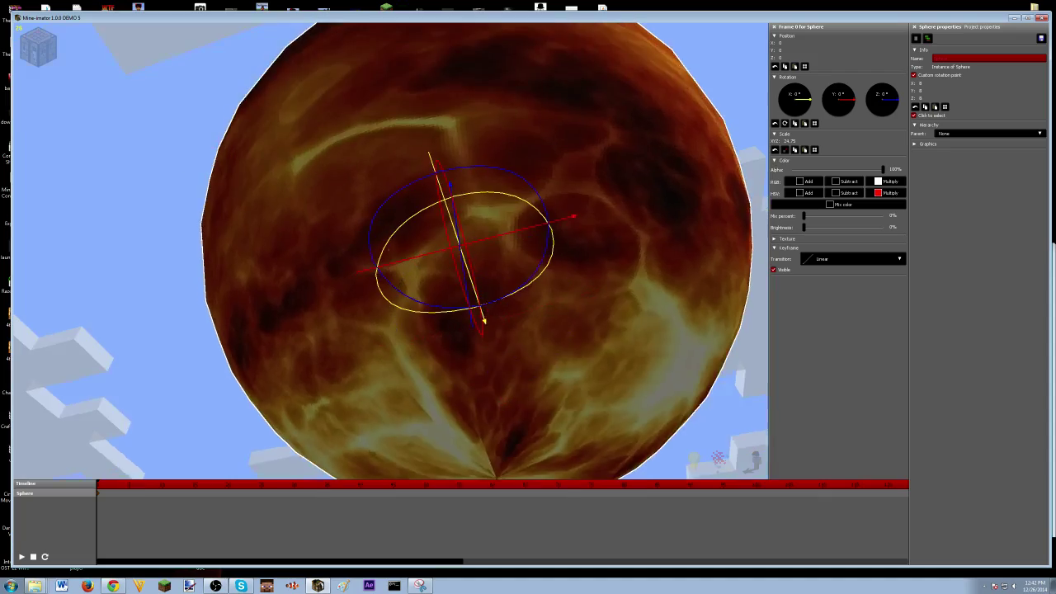
scroll(389, 253, up, 6)
scroll(389, 253, down, 4)
middle_drag(389, 254, 472, 252)
drag(473, 252, 368, 258)
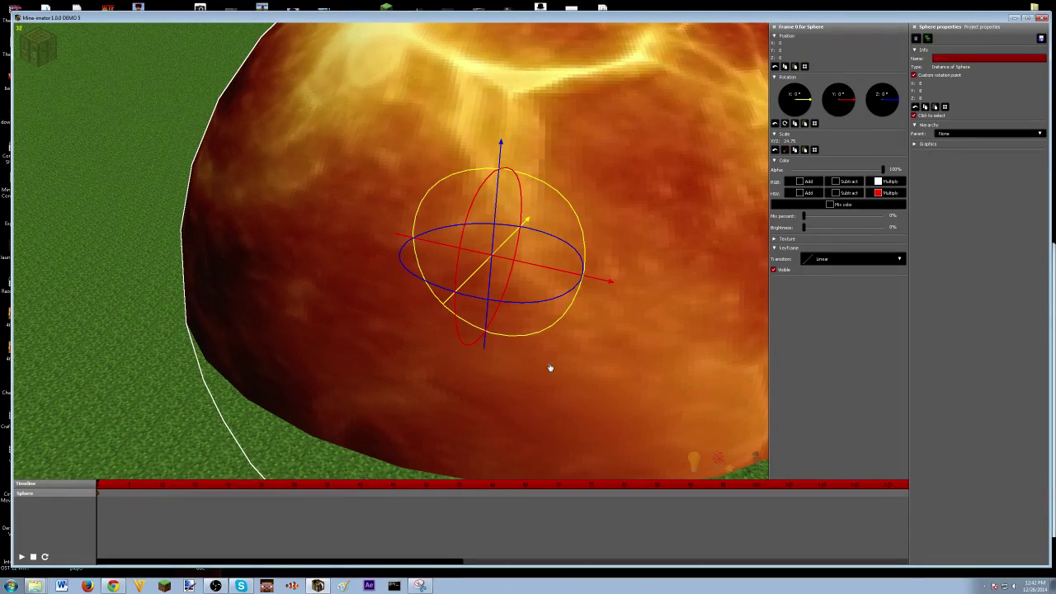
scroll(550, 368, down, 8)
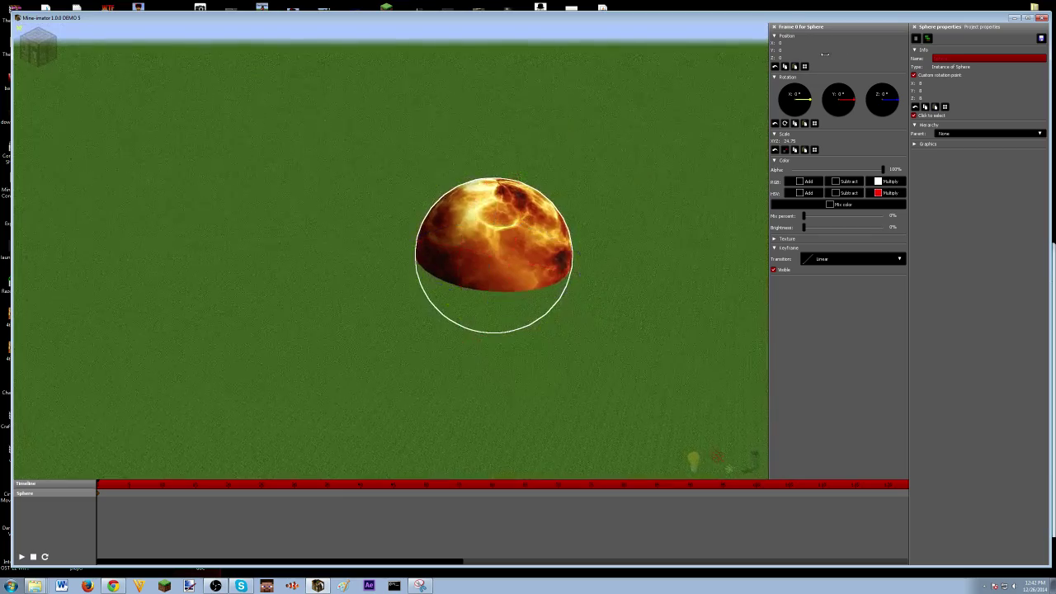
Reset the sphere's scale to the default of 1
click(775, 149)
right_drag(569, 264, 607, 223)
right_drag(397, 310, 431, 249)
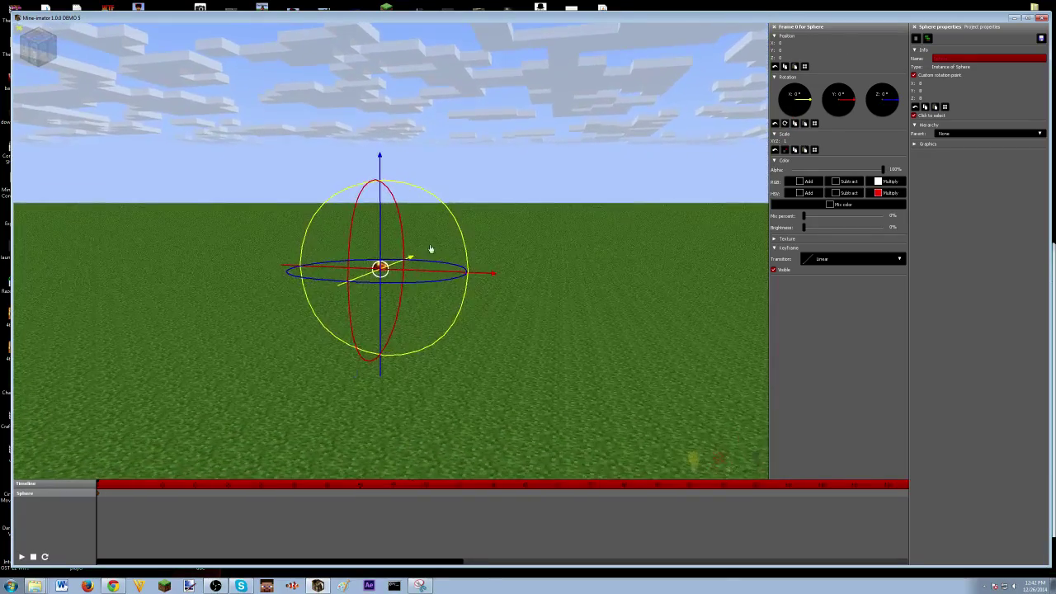
Set the sphere's brightness to 100% and shrink its XYZ scale to 0.00 at frame 0
drag(830, 228, 922, 241)
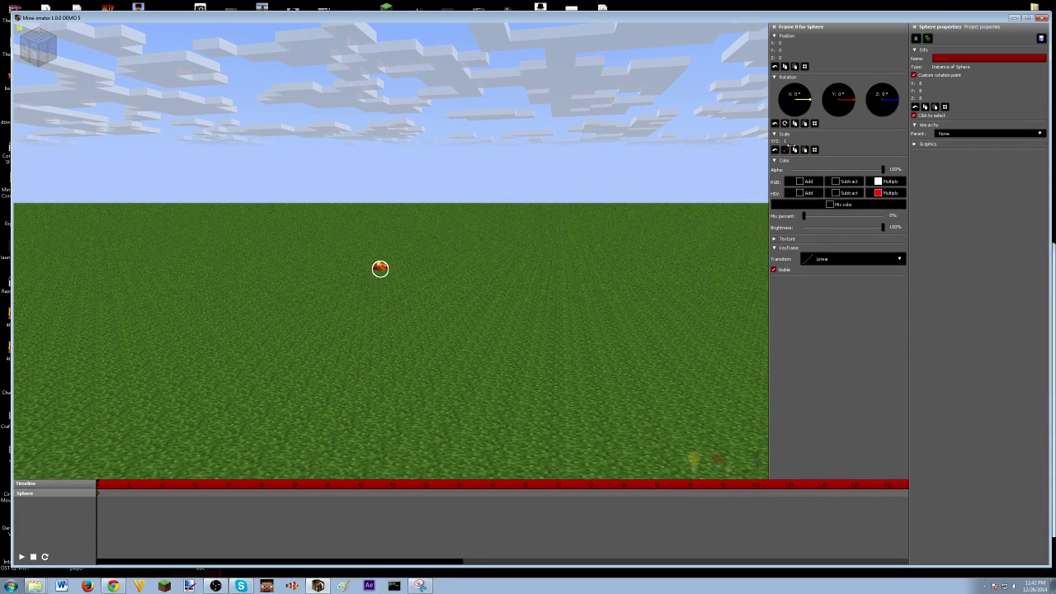
drag(788, 142, 757, 145)
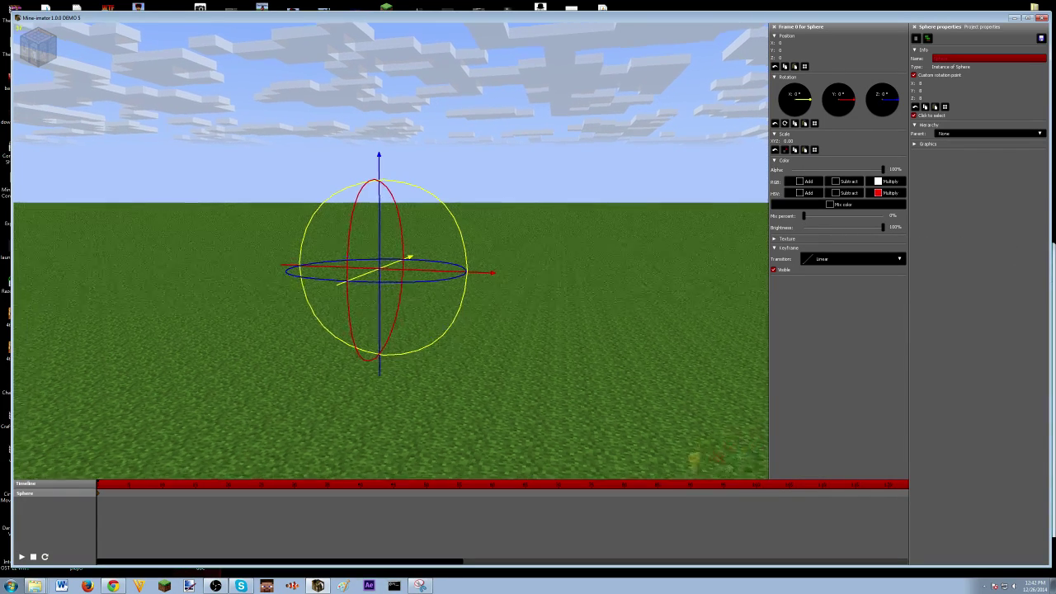
right_drag(563, 134, 549, 111)
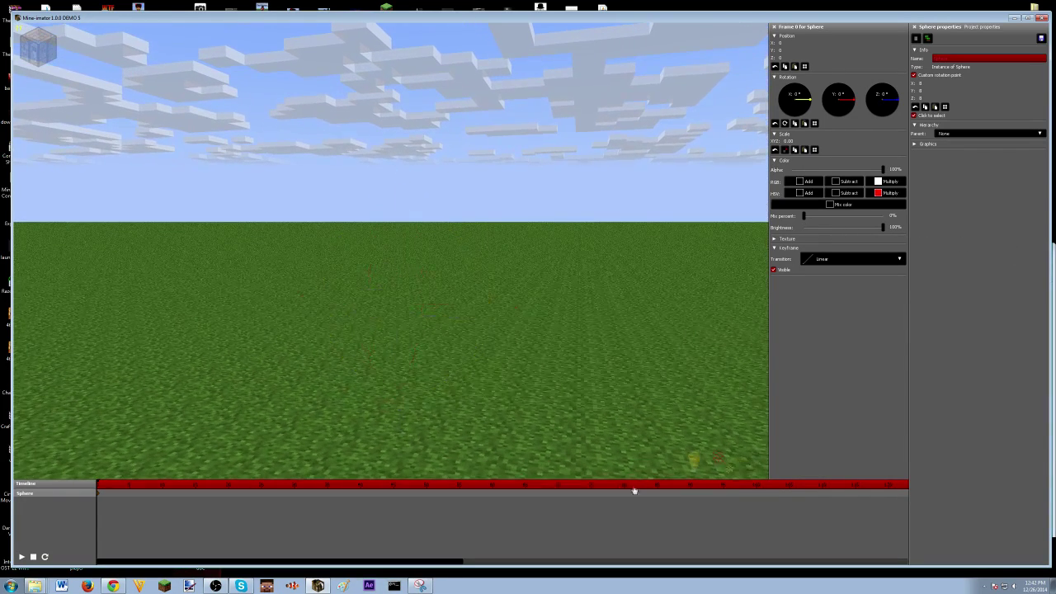
Add a keyframe for the sphere at frame 110 and scale it up to 350.25 on XYZ
double_click(822, 494)
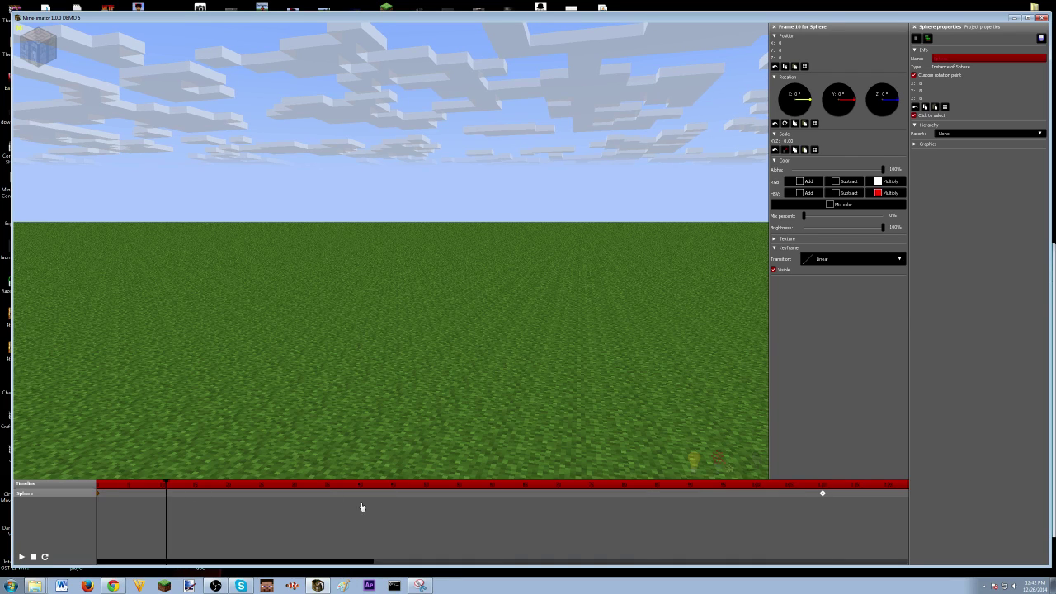
mouse_move(361, 506)
mouse_down()
mouse_move(740, 507)
mouse_move(822, 495)
mouse_up()
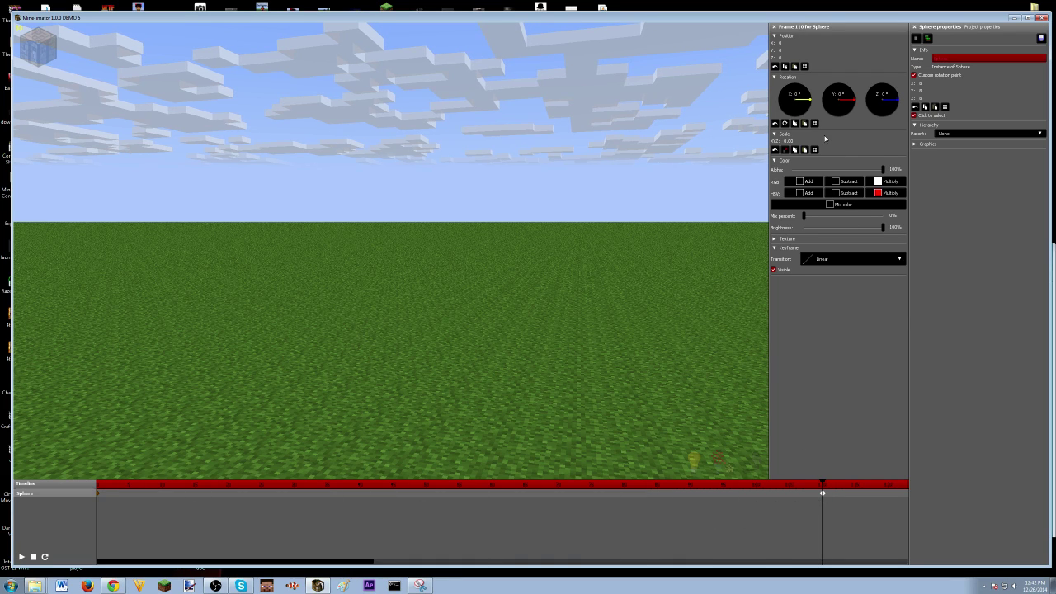
drag(940, 144, 896, 137)
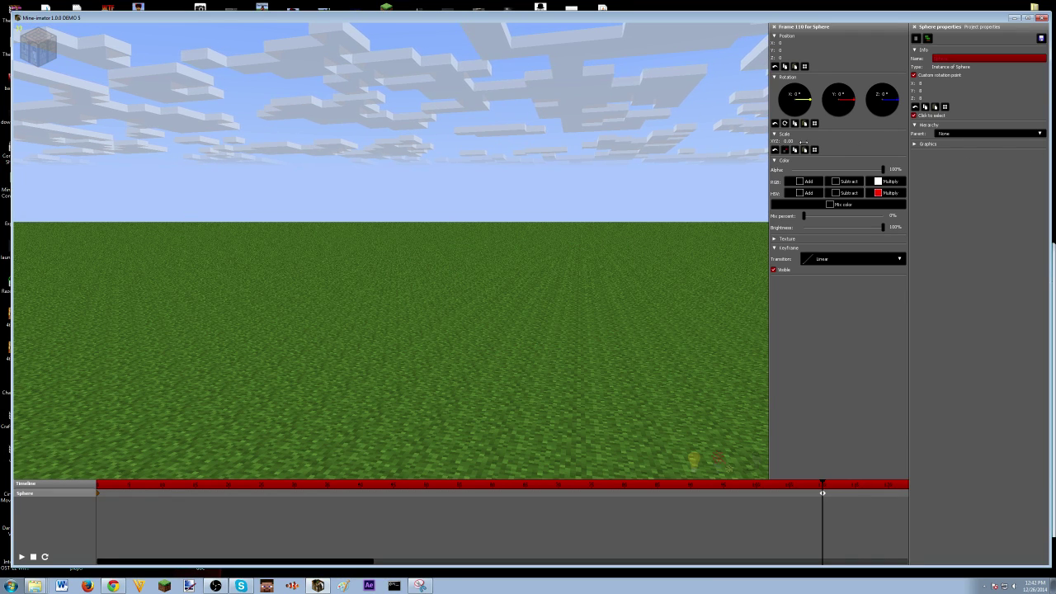
drag(803, 142, 984, 155)
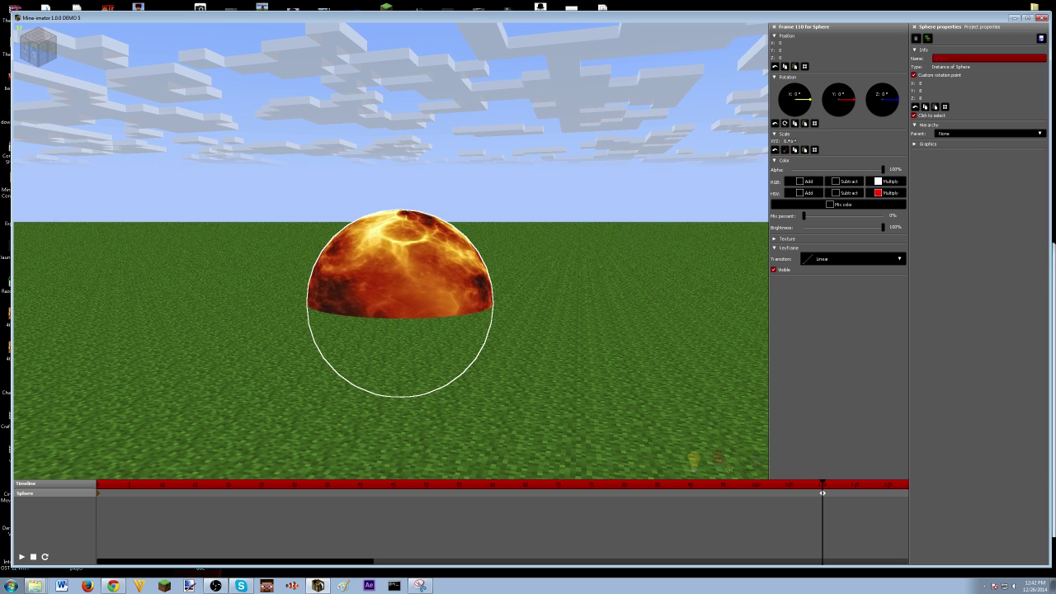
drag(789, 141, 869, 141)
click(774, 150)
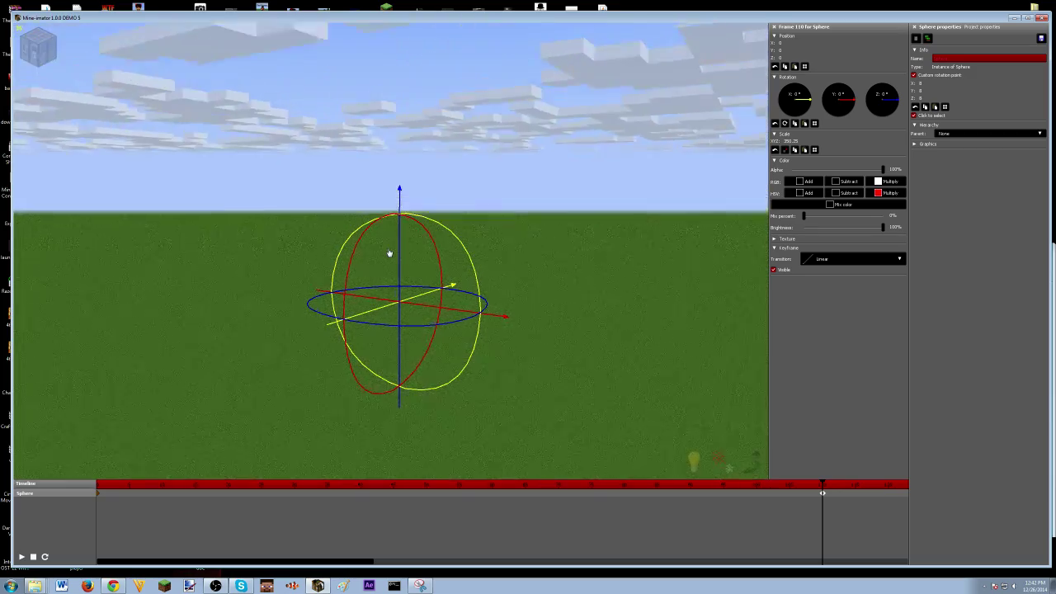
Deselect the enlarged sphere and set the sphere's detail to 200000 in the library
scroll(389, 253, up, 6)
scroll(389, 253, down, 4)
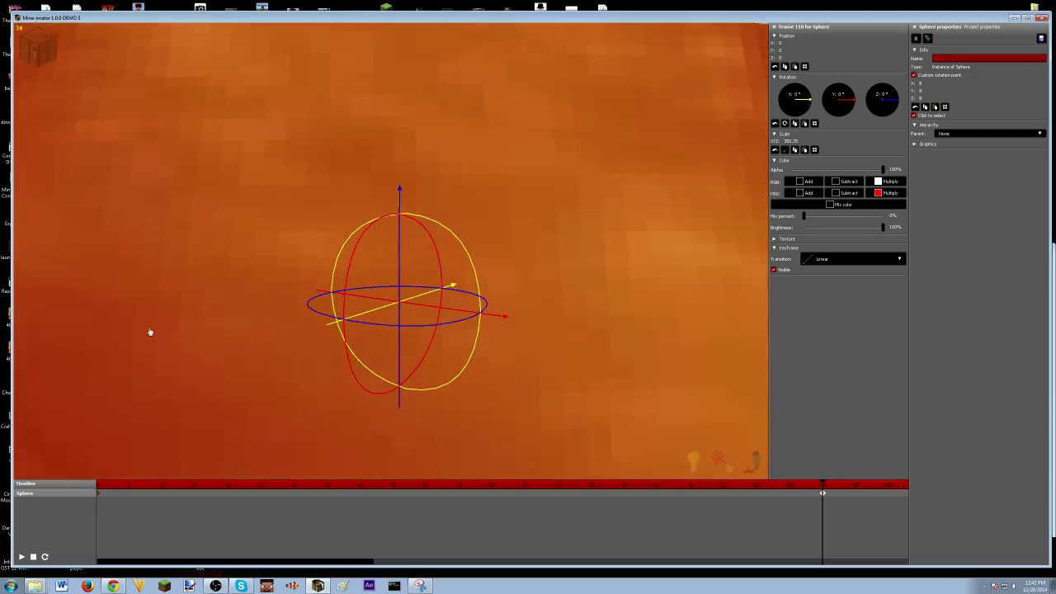
right_drag(151, 333, 424, 239)
click(127, 243)
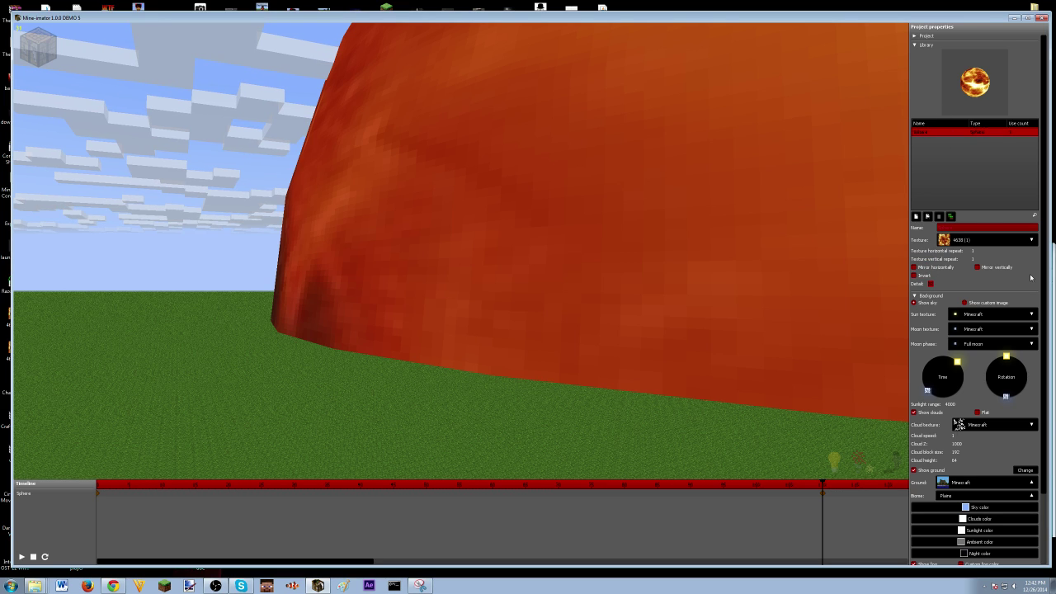
text(200000)
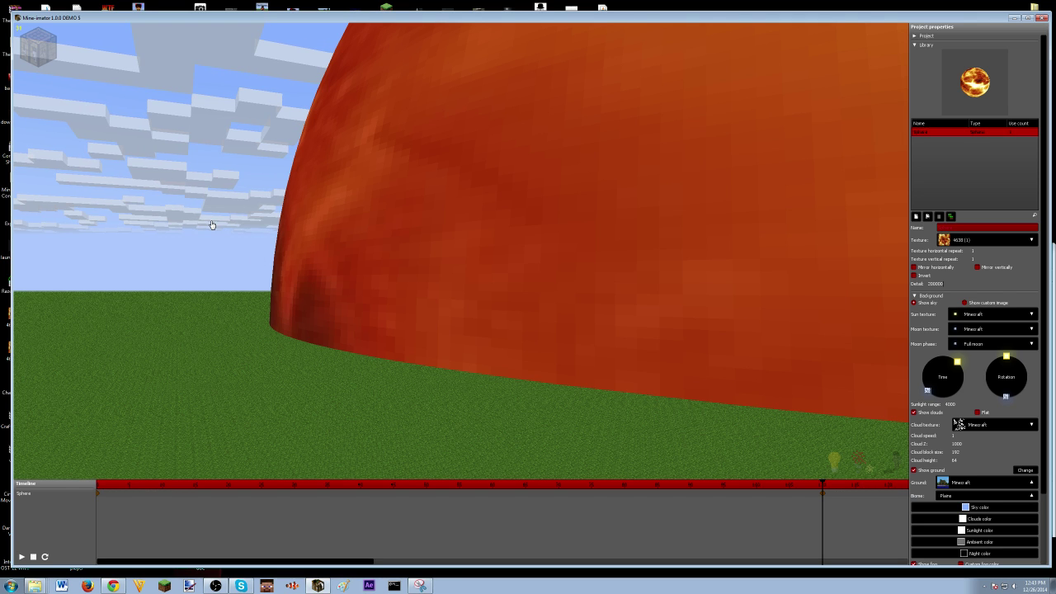
Inspect the smoothed sphere's outline and play its growth from the start of the timeline
right_drag(461, 251, 481, 201)
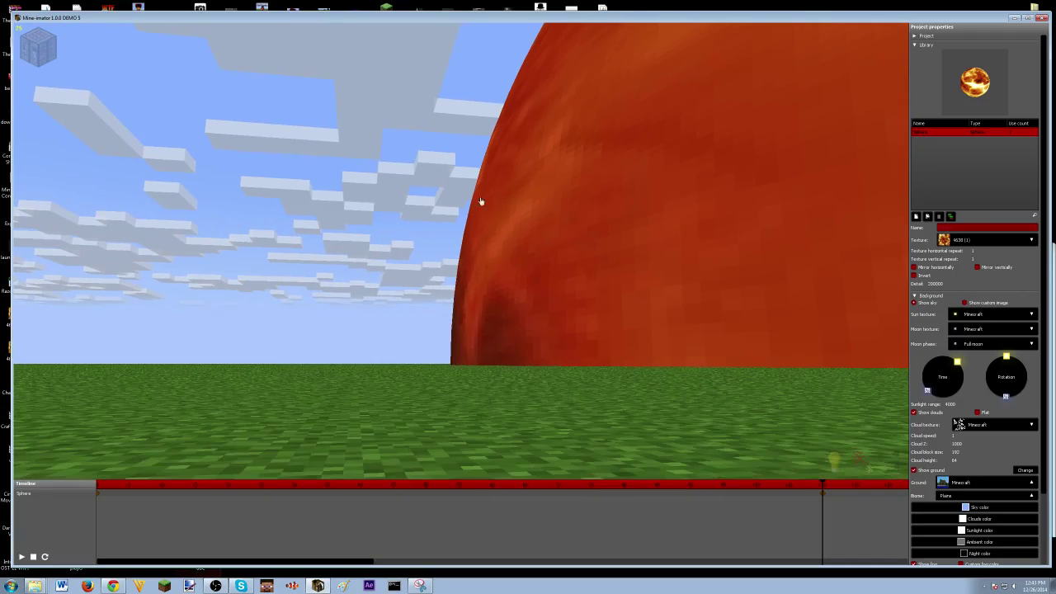
mouse_move(441, 258)
right_down()
mouse_move(495, 141)
mouse_move(488, 196)
mouse_move(493, 33)
mouse_move(460, 253)
right_up()
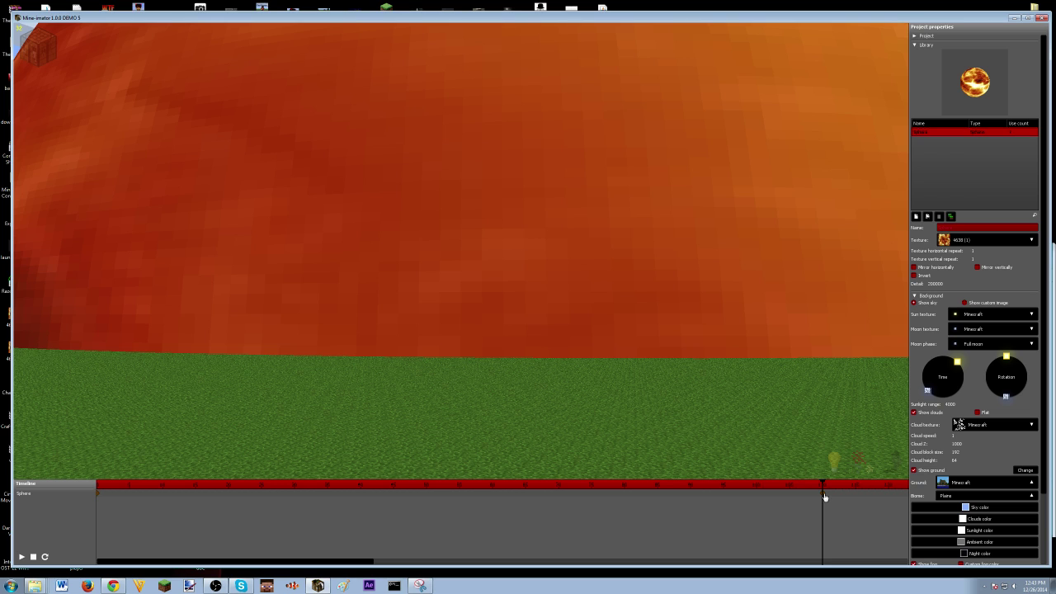
drag(825, 493, 107, 465)
key(space)
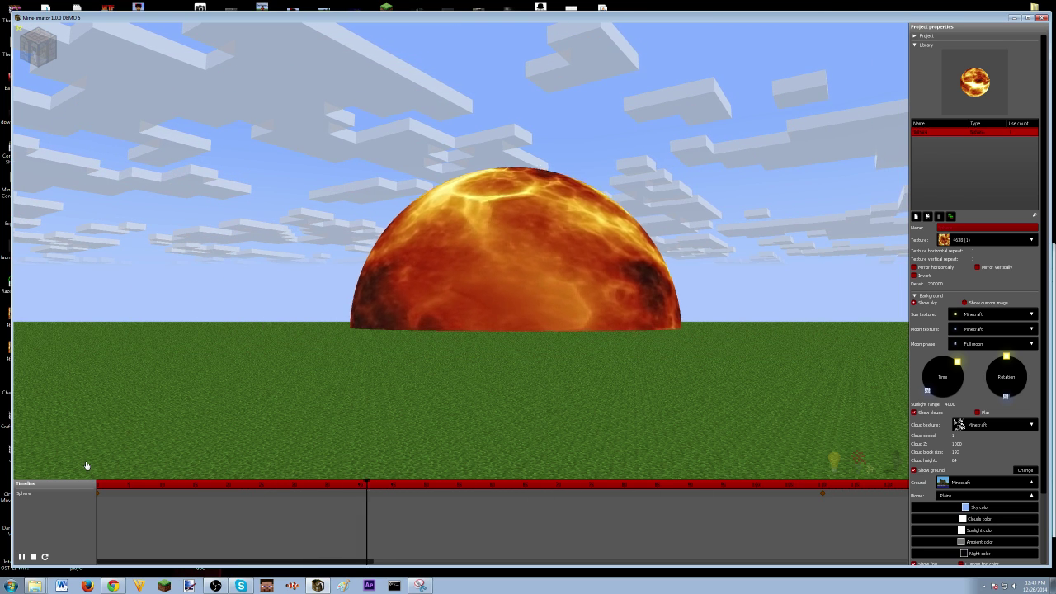
drag(691, 493, 91, 492)
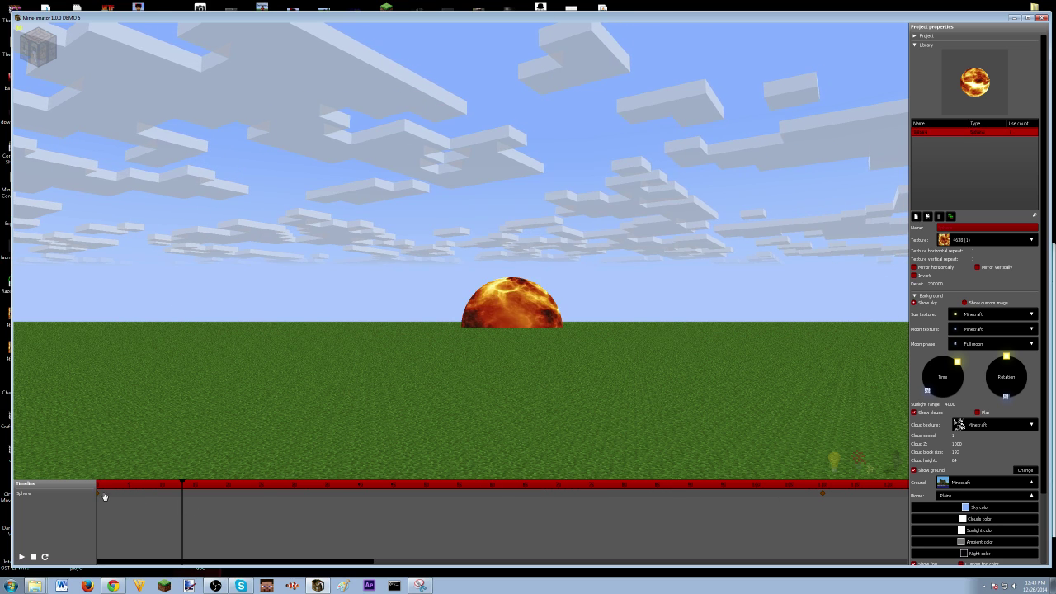
click(101, 495)
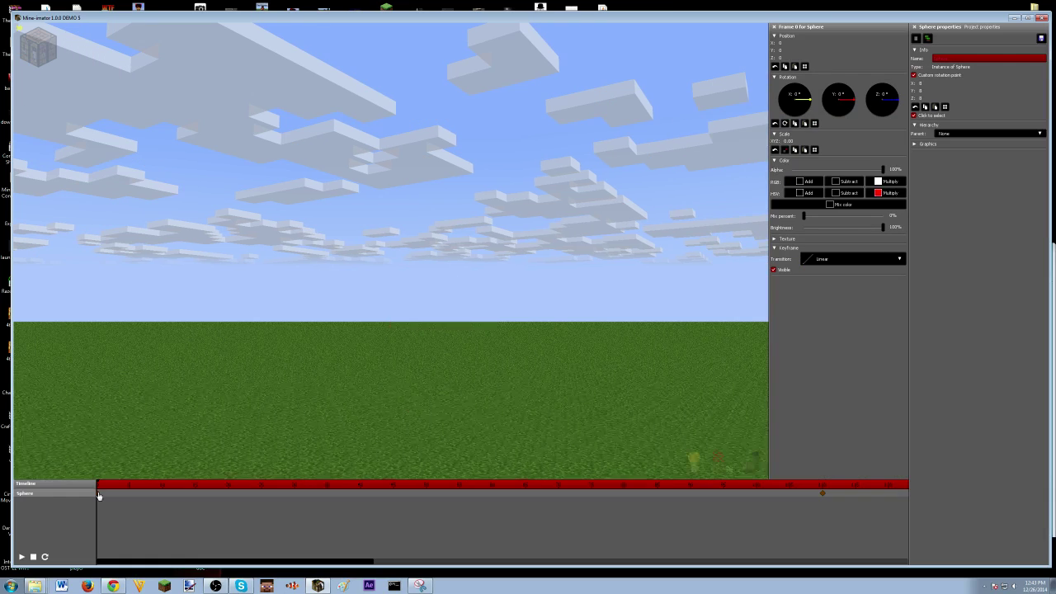
Move the sphere's end keyframe from frame 110 to frame 55 and play the faster growth
click(823, 495)
key(space)
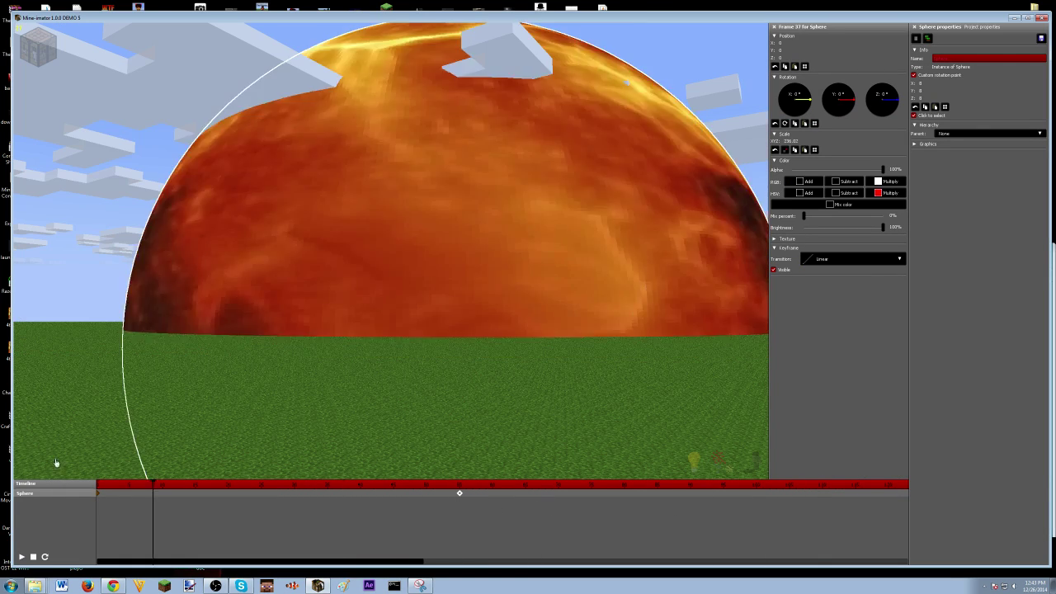
key(space)
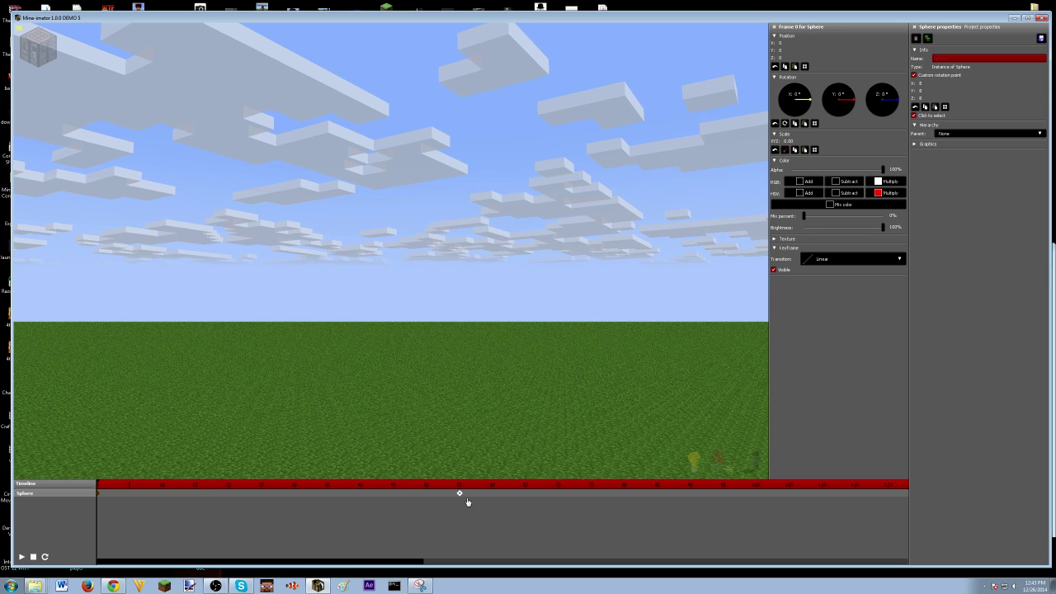
Set the sphere's Z rotation to -505.01° at the frame 55 keyframe and play back the spinning explosion
click(461, 495)
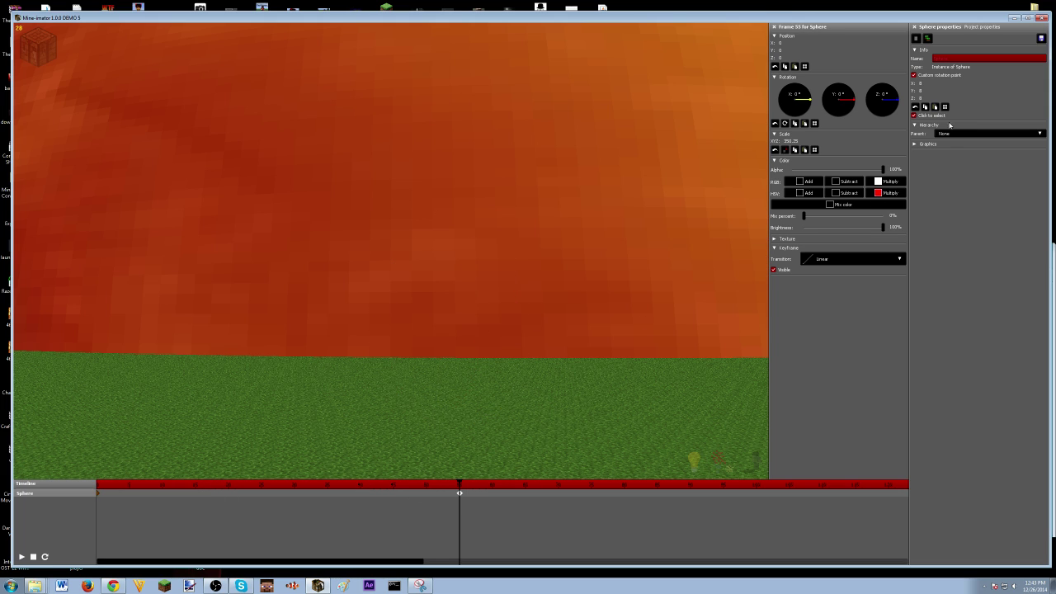
drag(898, 102, 866, 241)
drag(459, 486, 138, 471)
key(space)
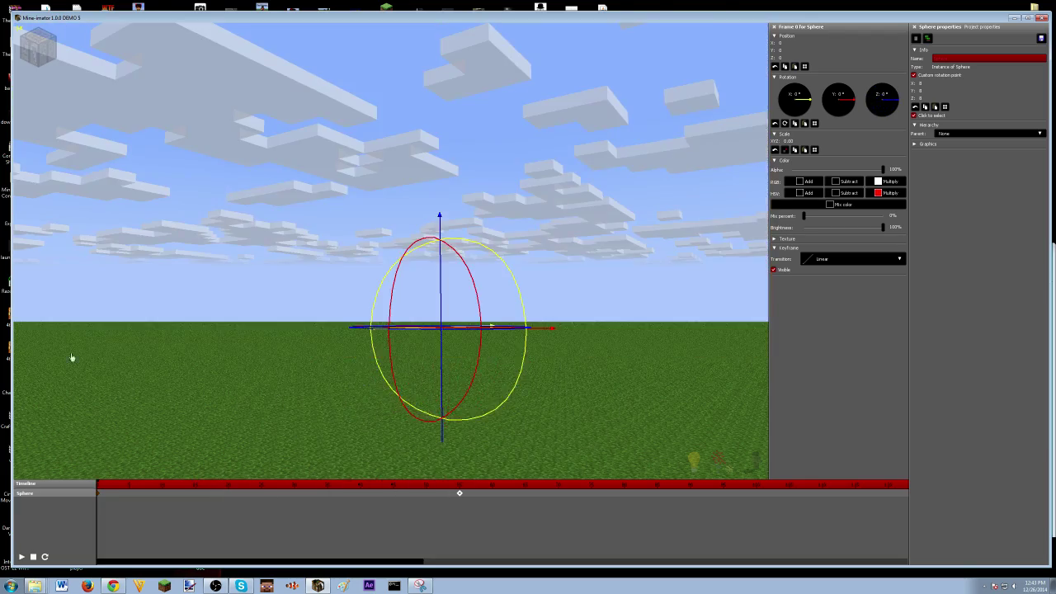
click(71, 353)
key(space)
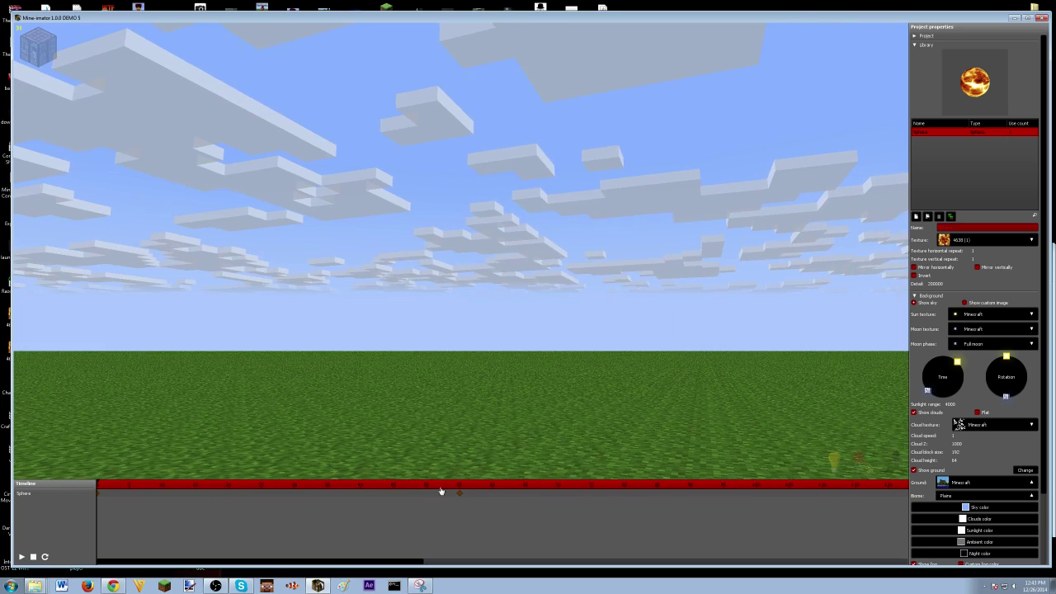
click(441, 491)
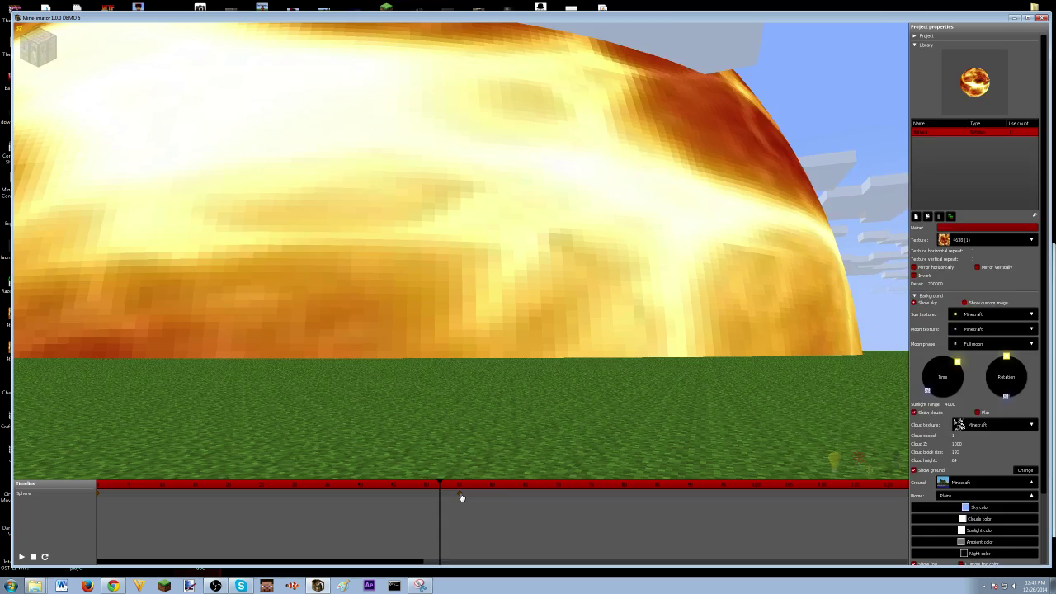
Try a Z value of 0 for the sphere's custom rotation point and scrub the last frames of the animation
click(460, 493)
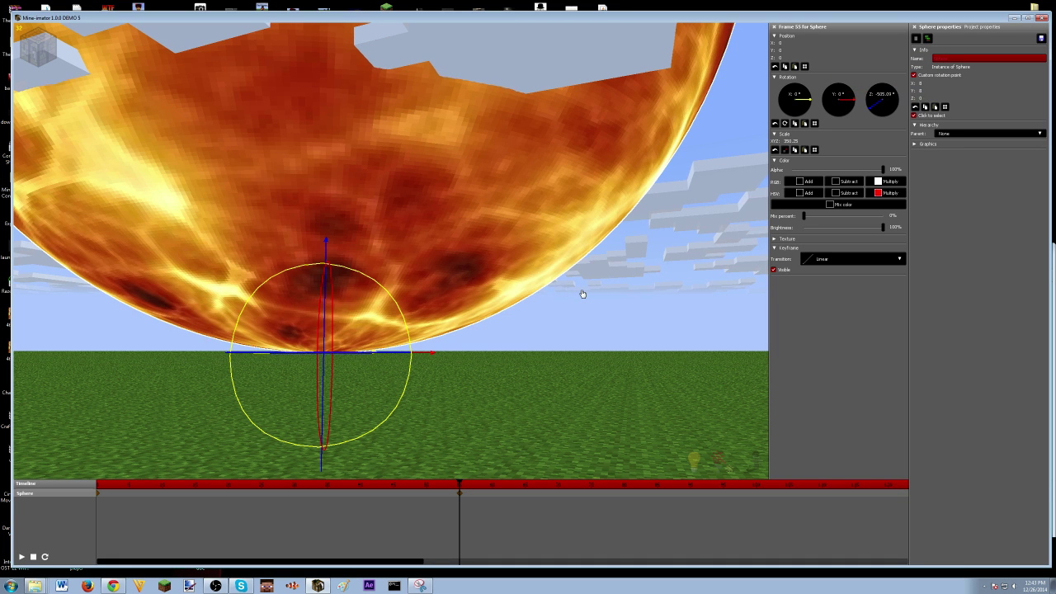
click(490, 386)
drag(457, 481, 433, 485)
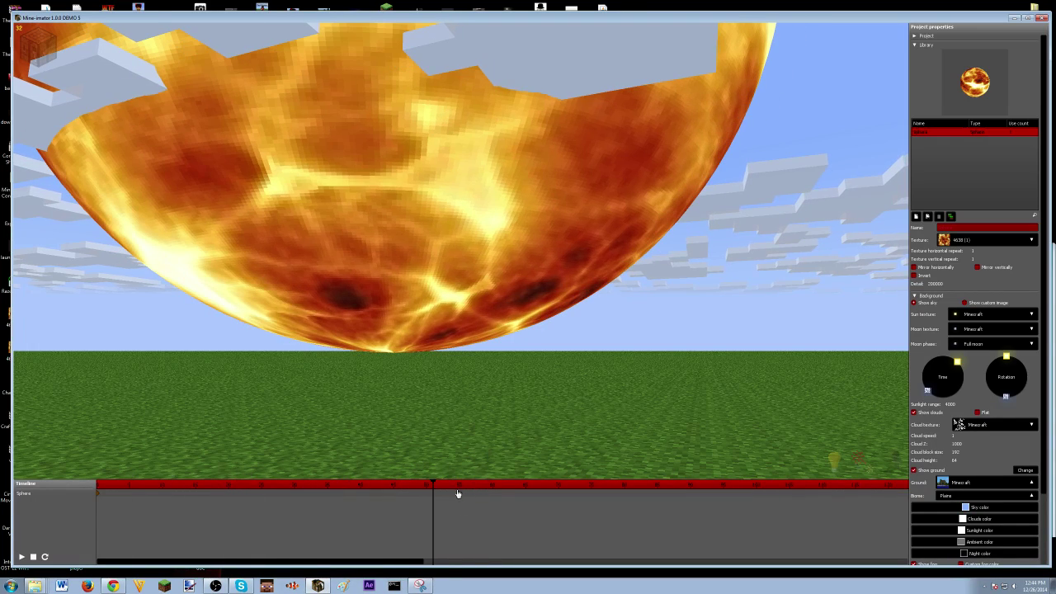
click(426, 501)
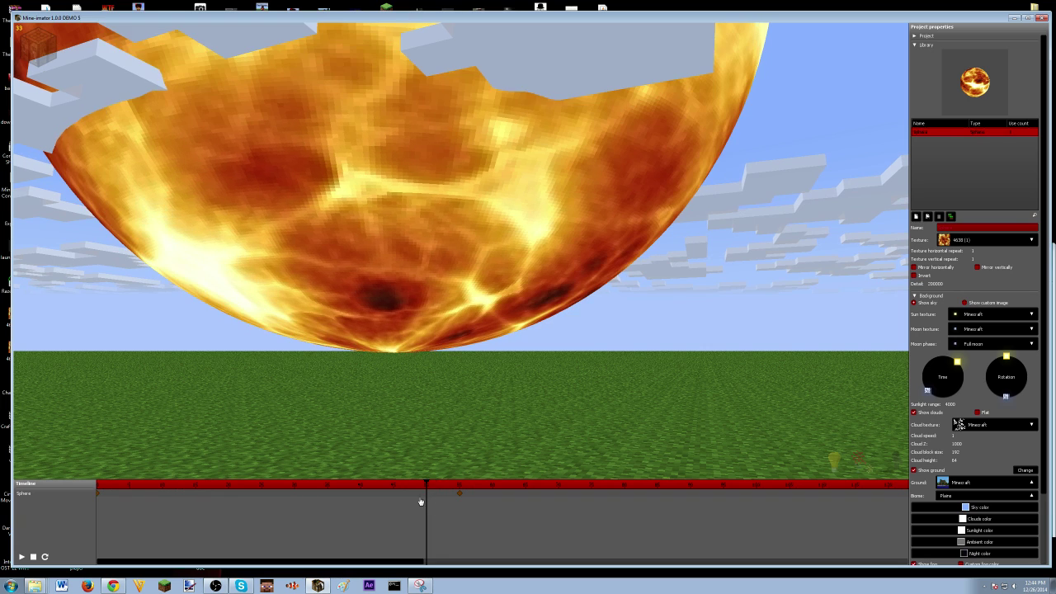
Toggle the sphere's custom rotation point off and on, and set its Z value to 8
click(38, 494)
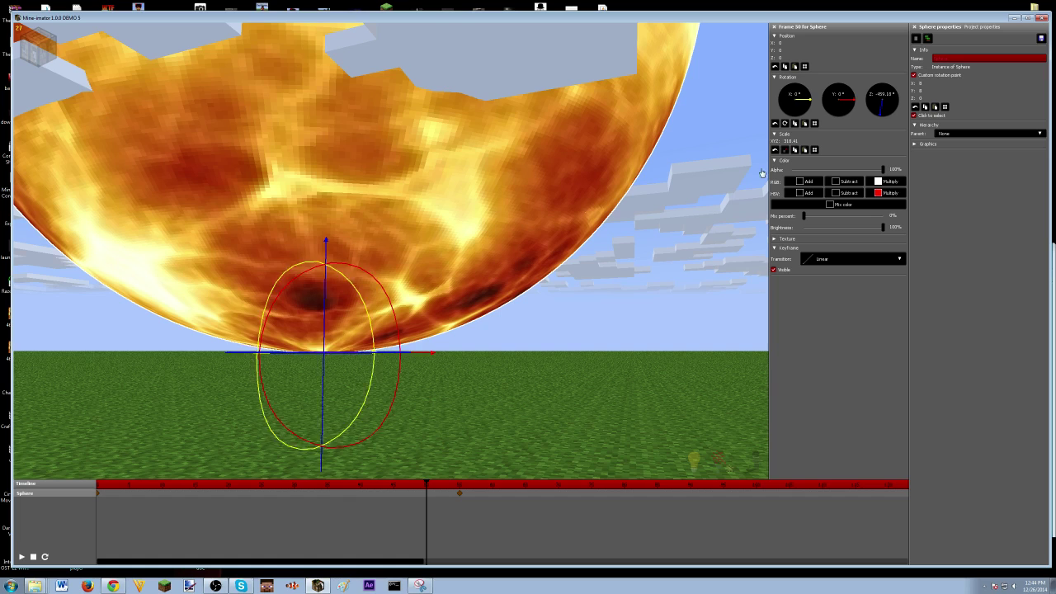
click(933, 76)
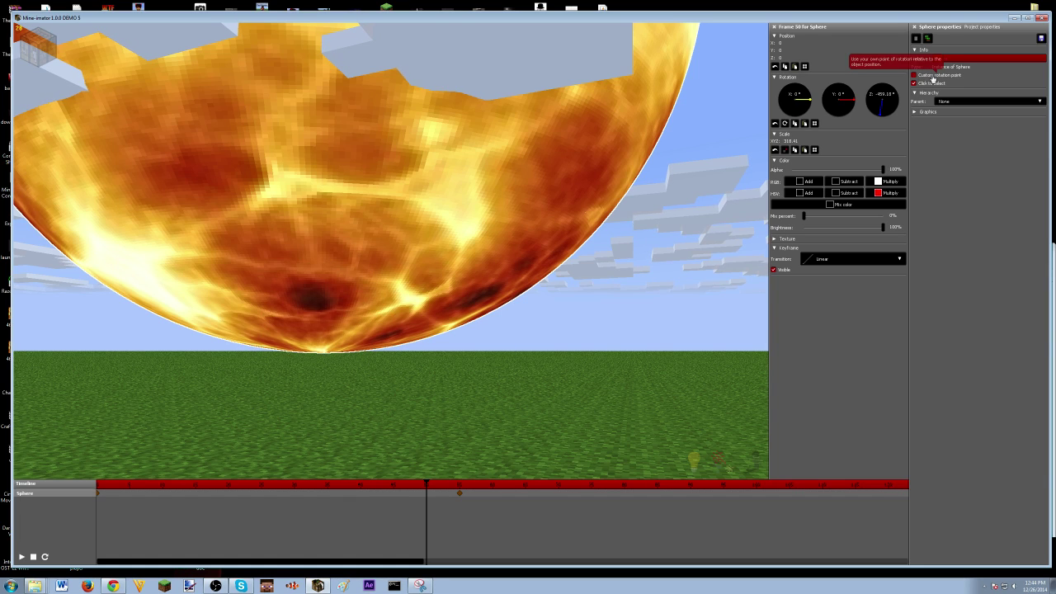
click(933, 76)
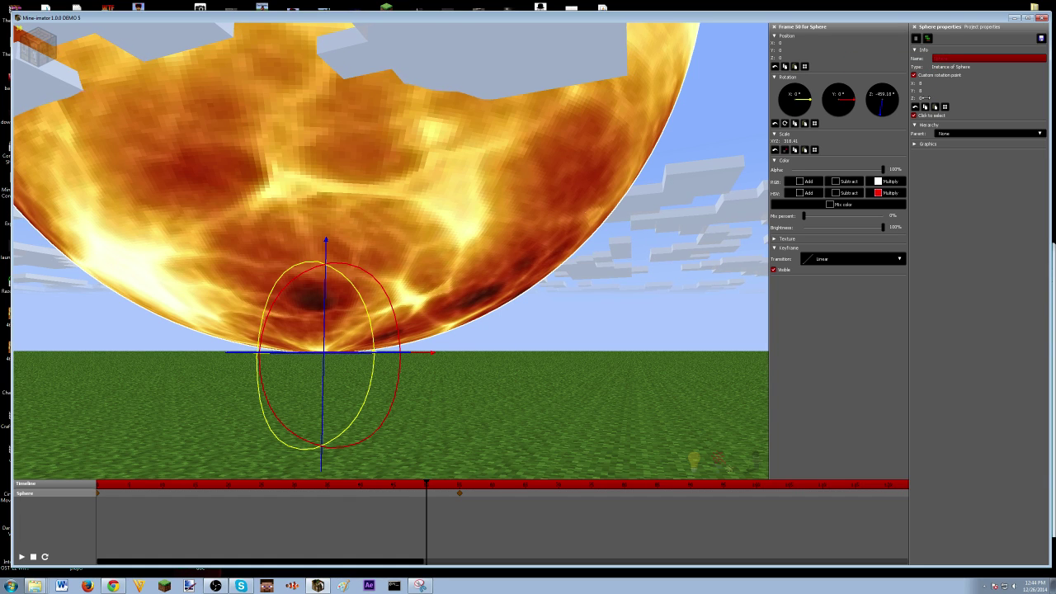
text(8)
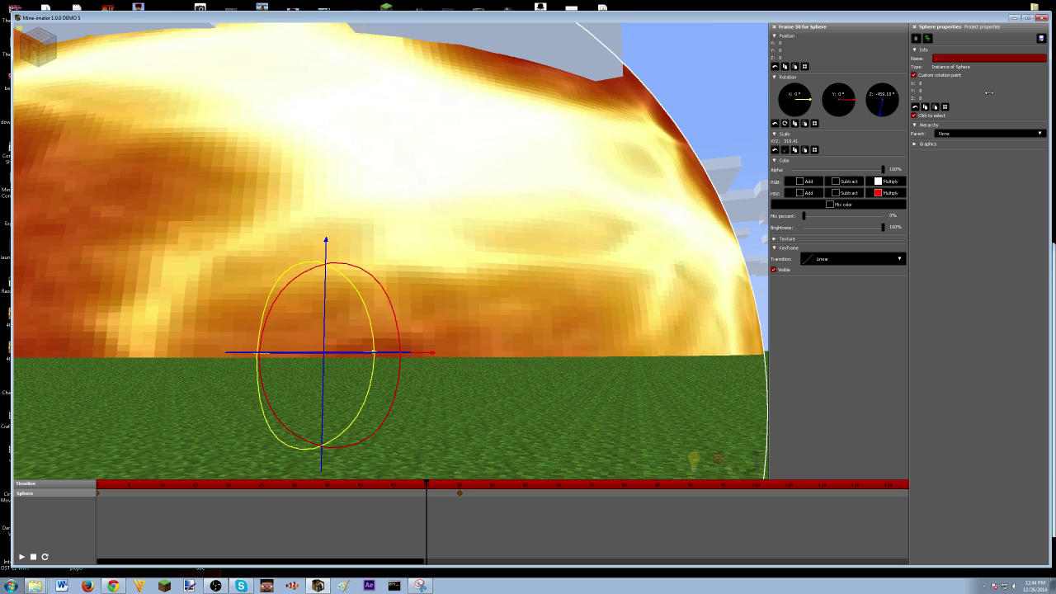
click(703, 124)
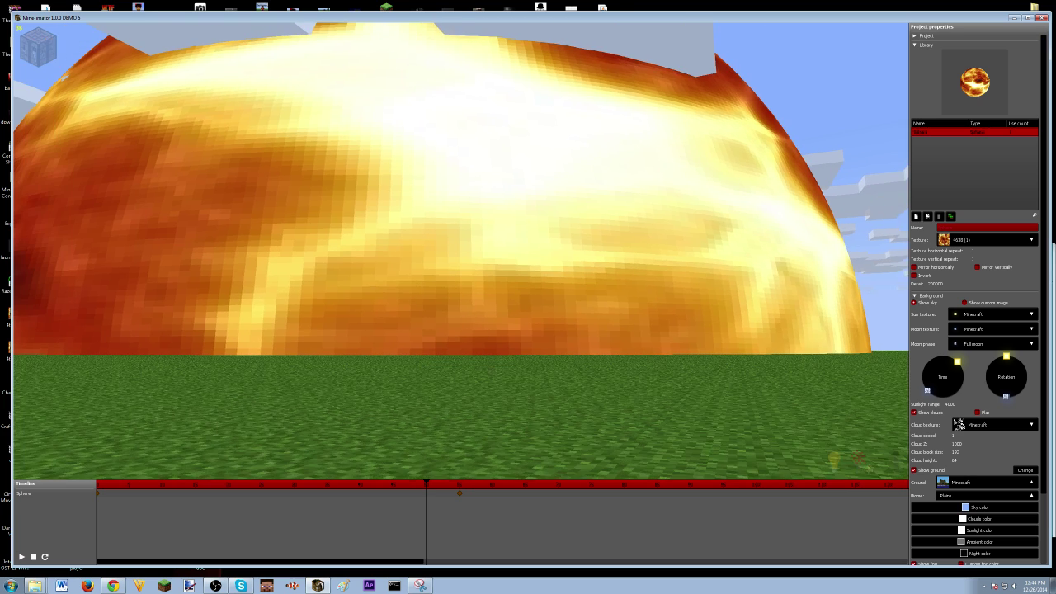
Play the spinning, growing sphere again from the early frames
drag(406, 487, 124, 487)
key(space)
key(space)
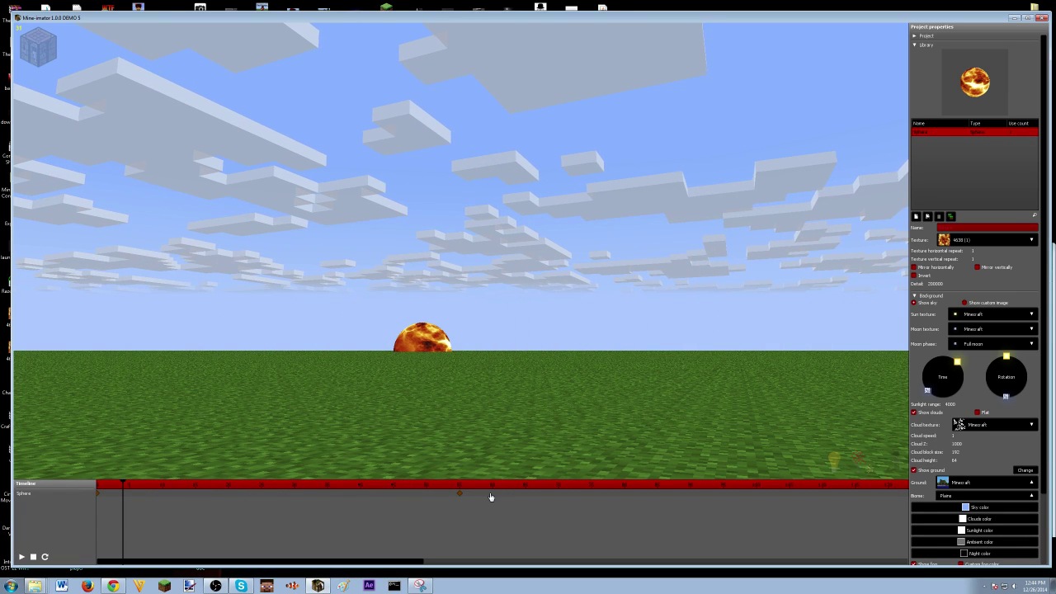
Select both of the sphere's keyframes and lower their alpha to 65%
drag(490, 496, 2, 476)
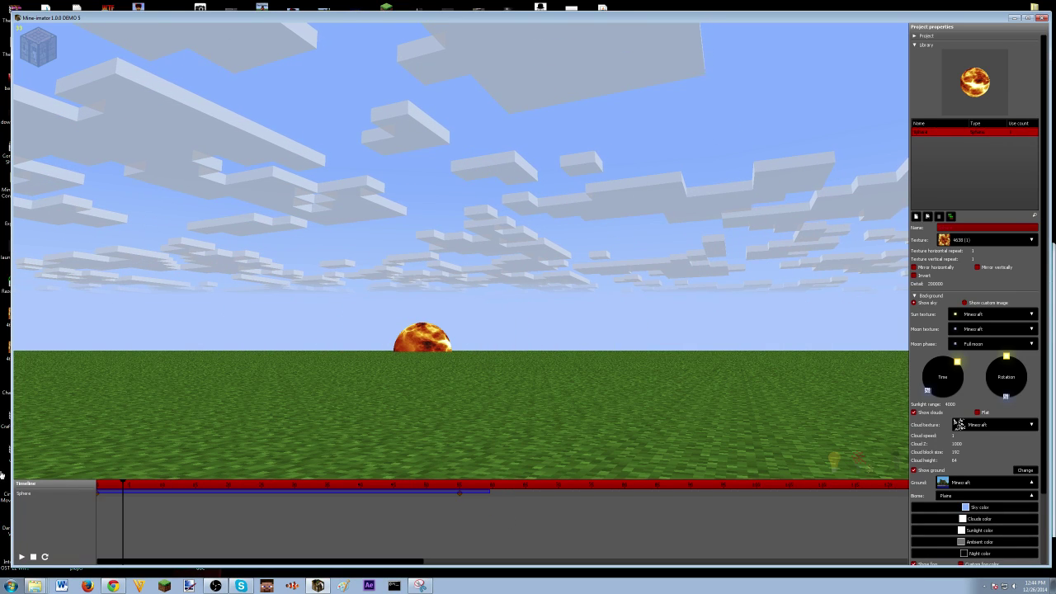
click(97, 497)
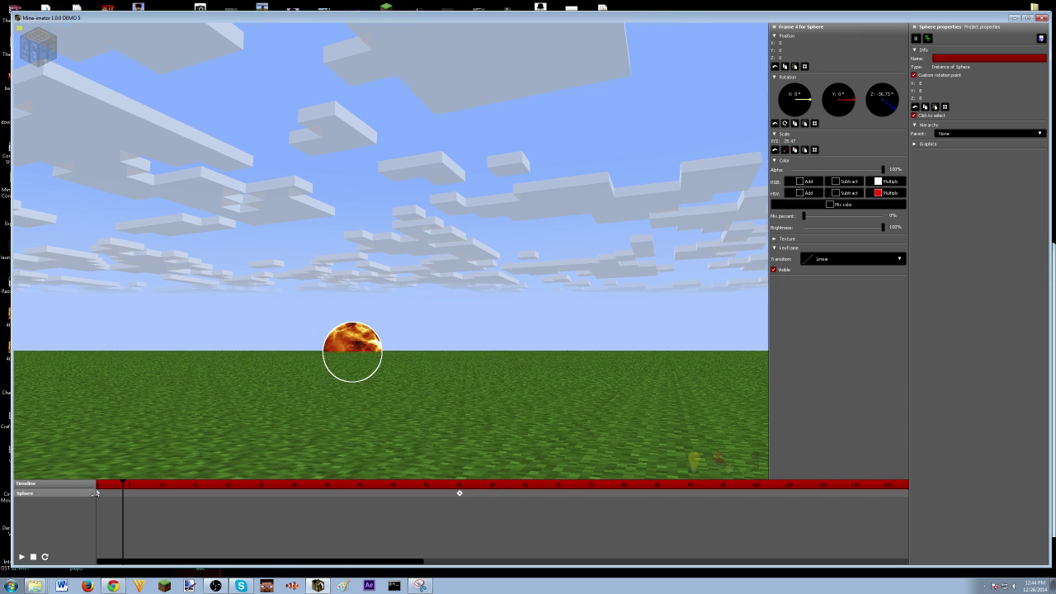
click(842, 170)
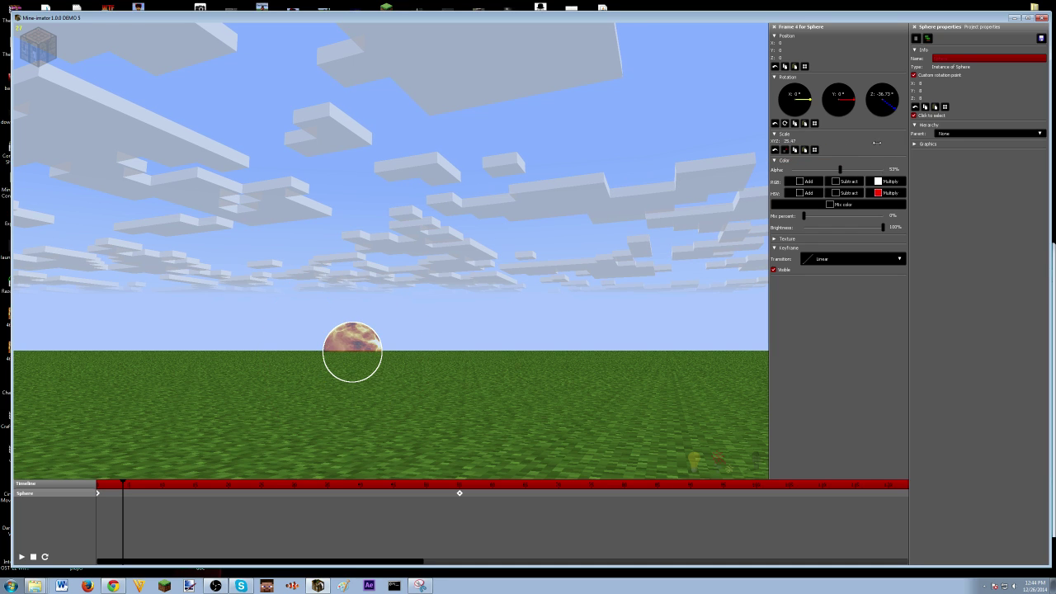
click(605, 404)
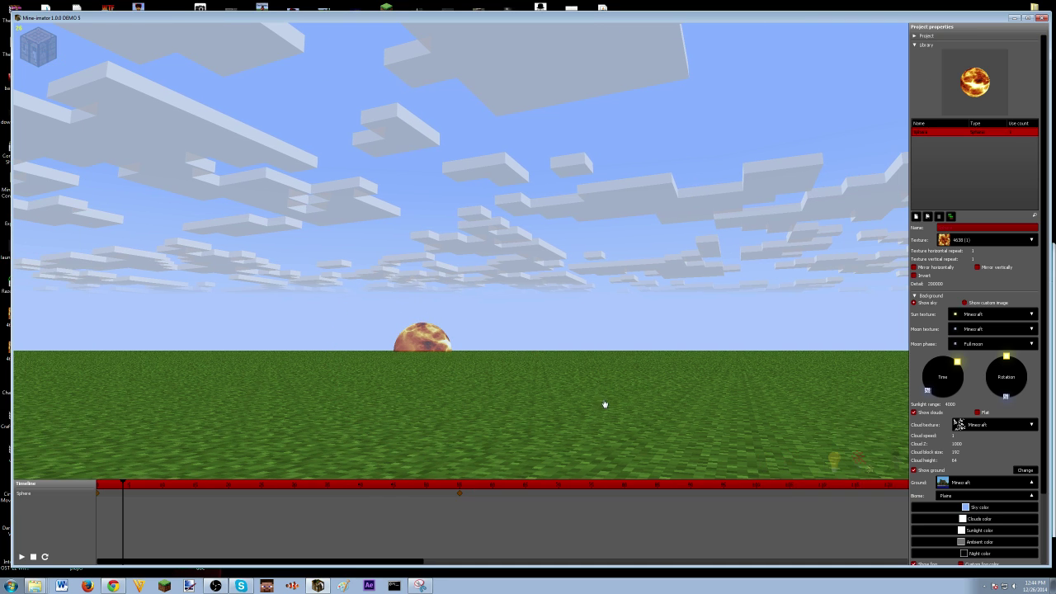
Duplicate the semi-transparent sphere and select both keyframes of the copy
click(74, 494)
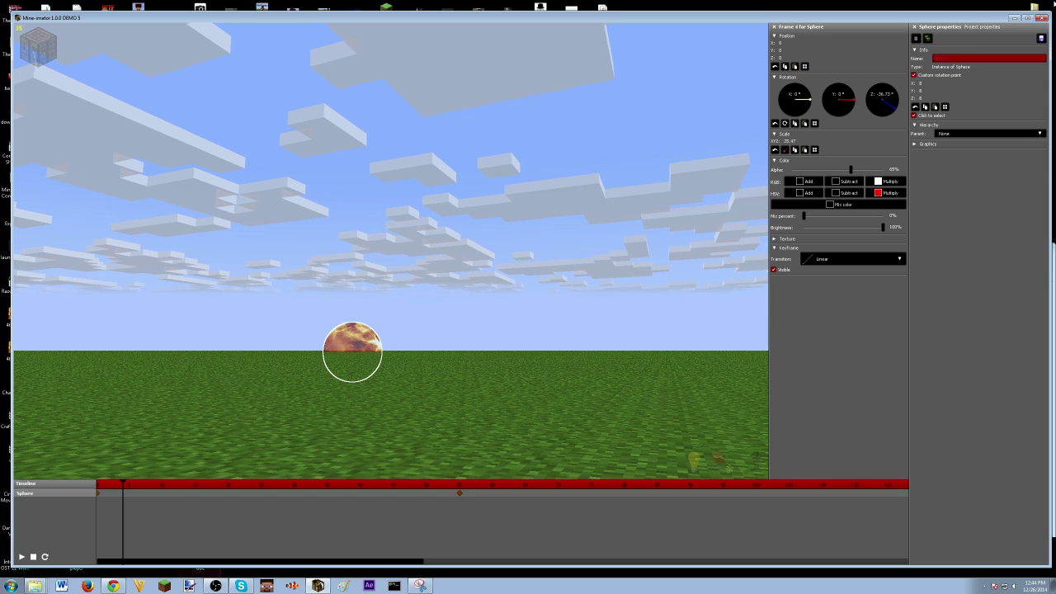
click(928, 39)
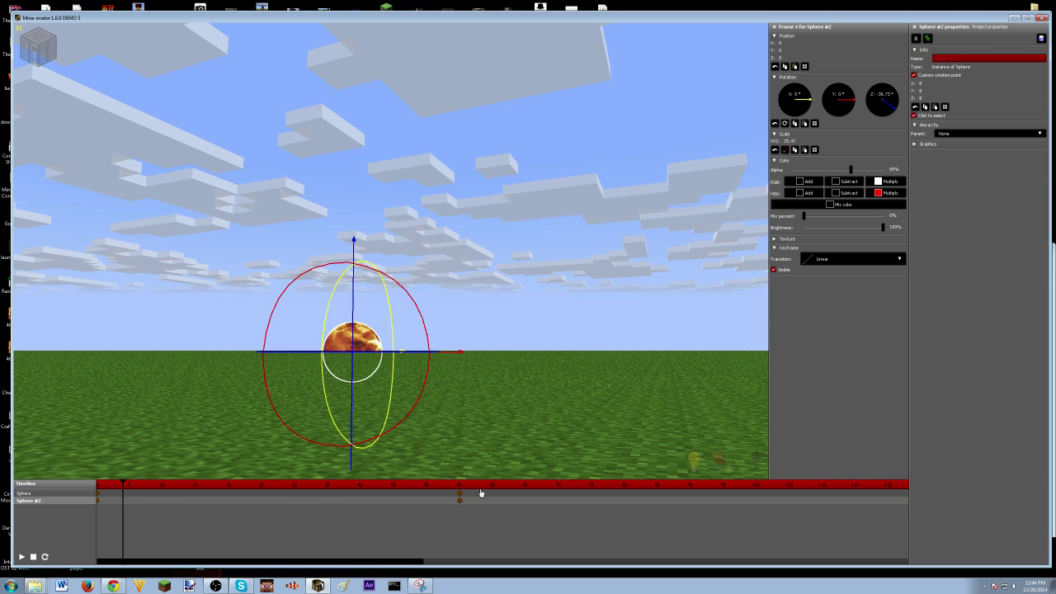
drag(482, 502, 87, 510)
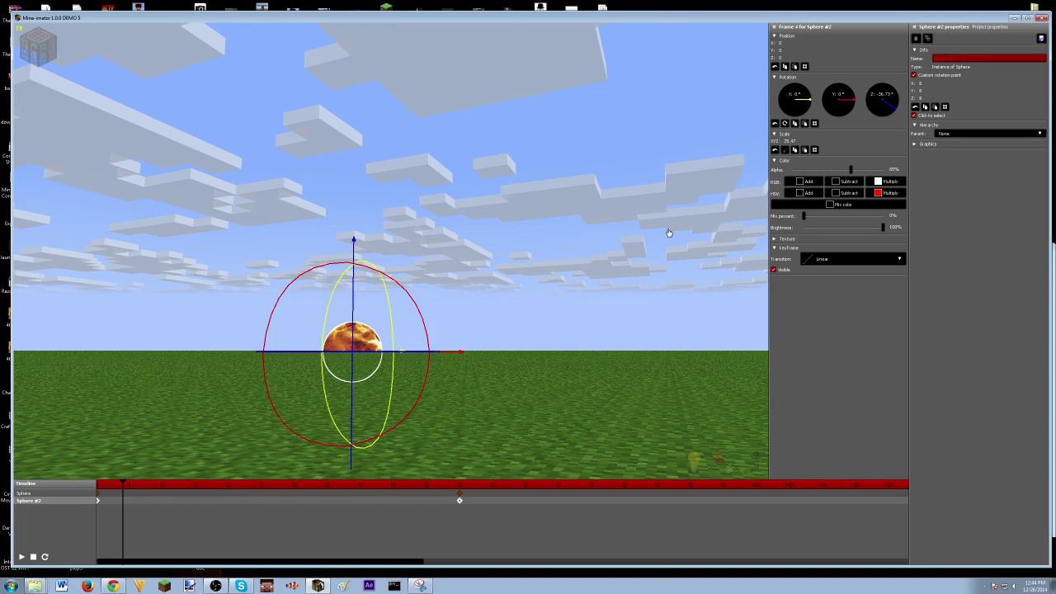
Give both Sphere #2 keyframes 100% alpha and a slightly smaller scale, and preview the animation from the first frame
drag(792, 142, 789, 142)
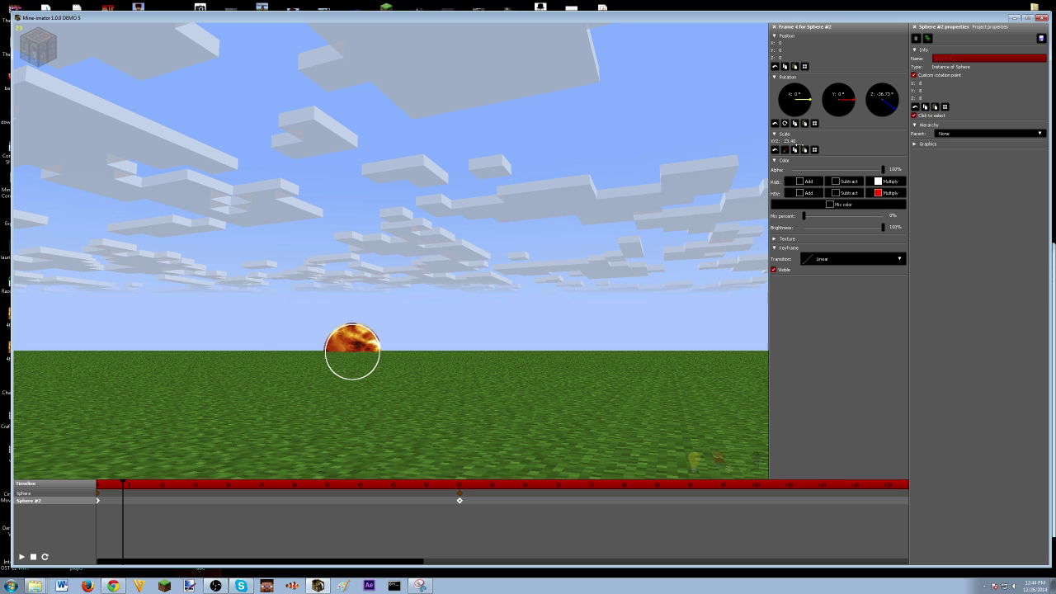
drag(797, 144, 796, 143)
click(443, 250)
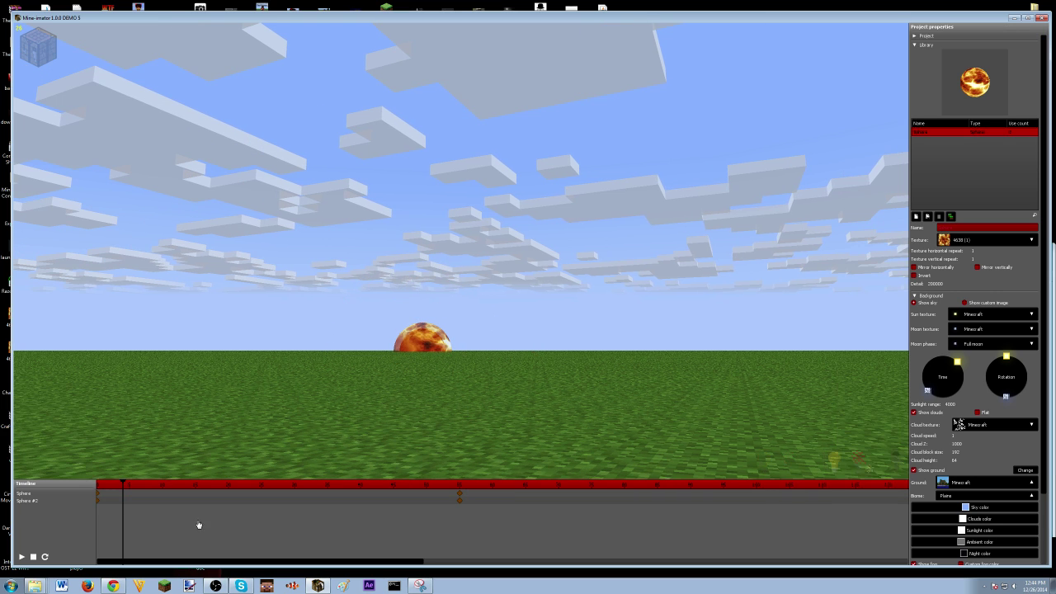
drag(124, 498, 98, 493)
key(space)
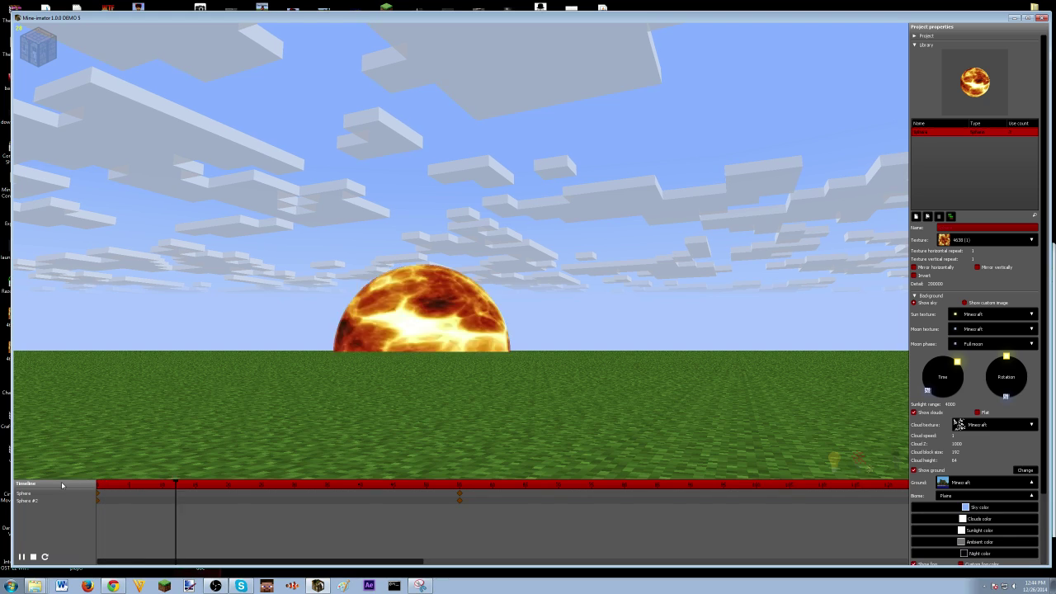
Enlarge the original sphere at its frame 55 keyframe to a scale of about 431
click(460, 493)
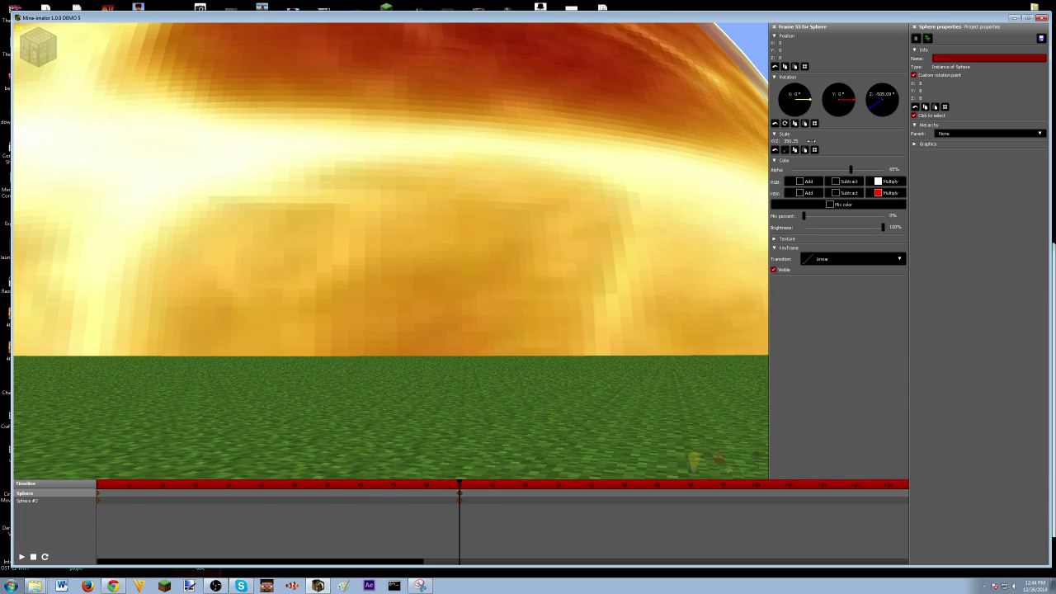
drag(809, 140, 827, 140)
drag(381, 289, 371, 239)
right_drag(371, 239, 336, 470)
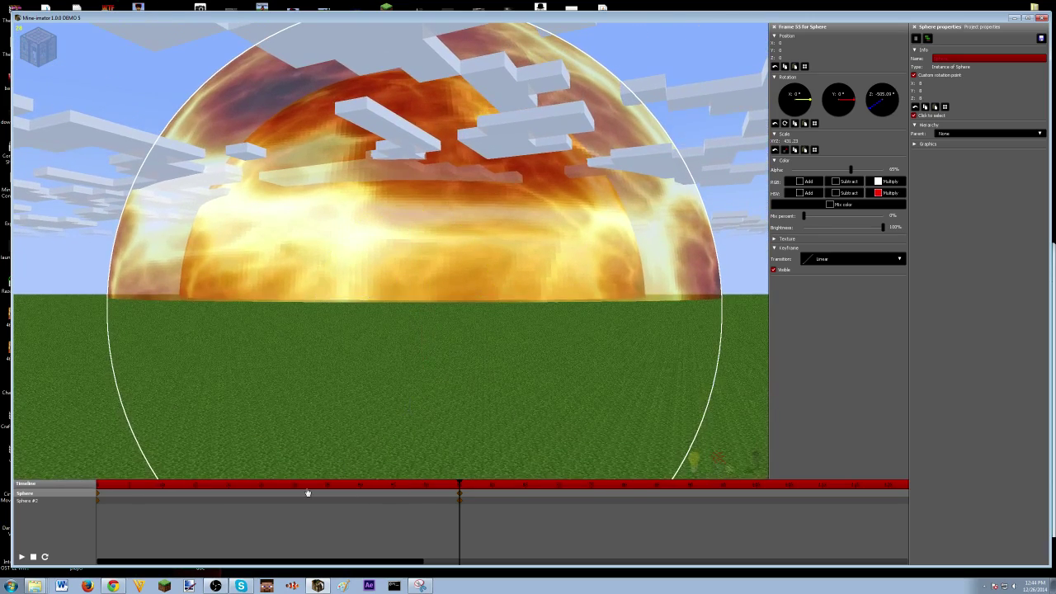
Play the two growing spheres from the first frame and stop after checking how the layers overlap
drag(307, 488, 142, 489)
click(455, 245)
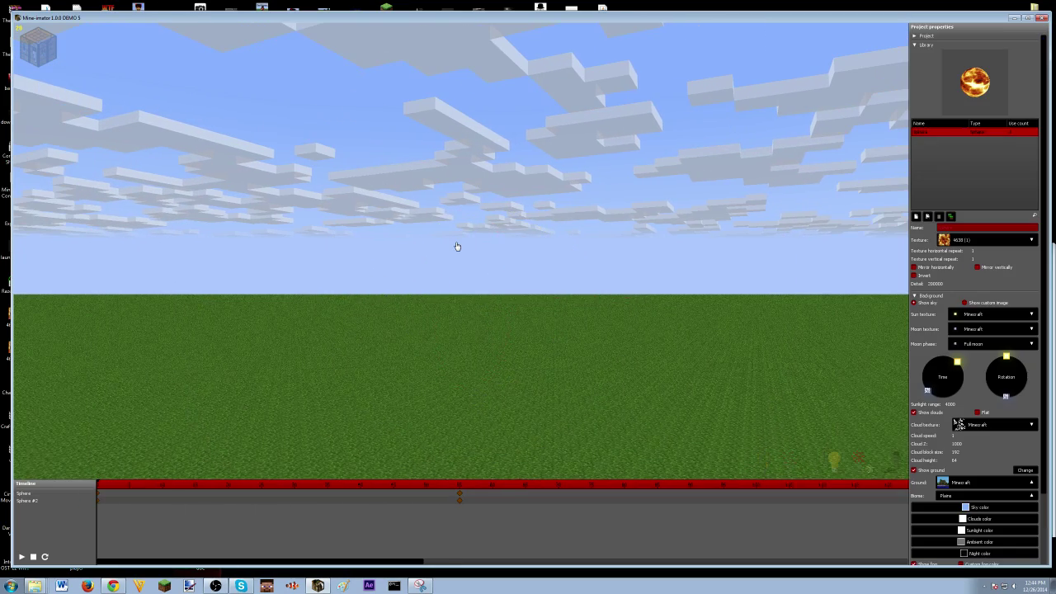
key(space)
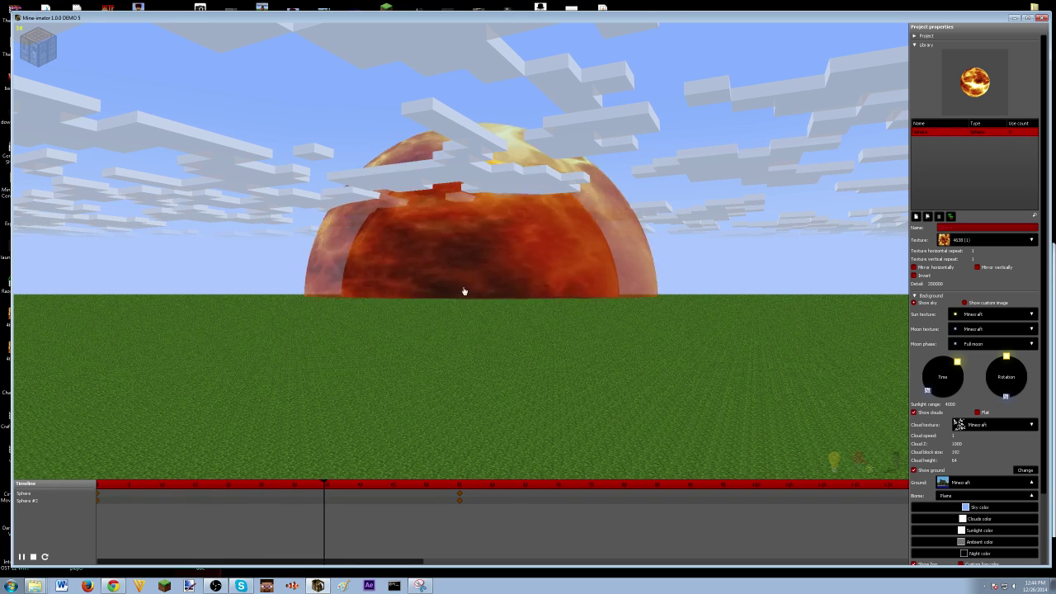
click(483, 486)
Reset the rotation of both Sphere #2 keyframes to 0° and check each keyframe
drag(396, 515, 87, 494)
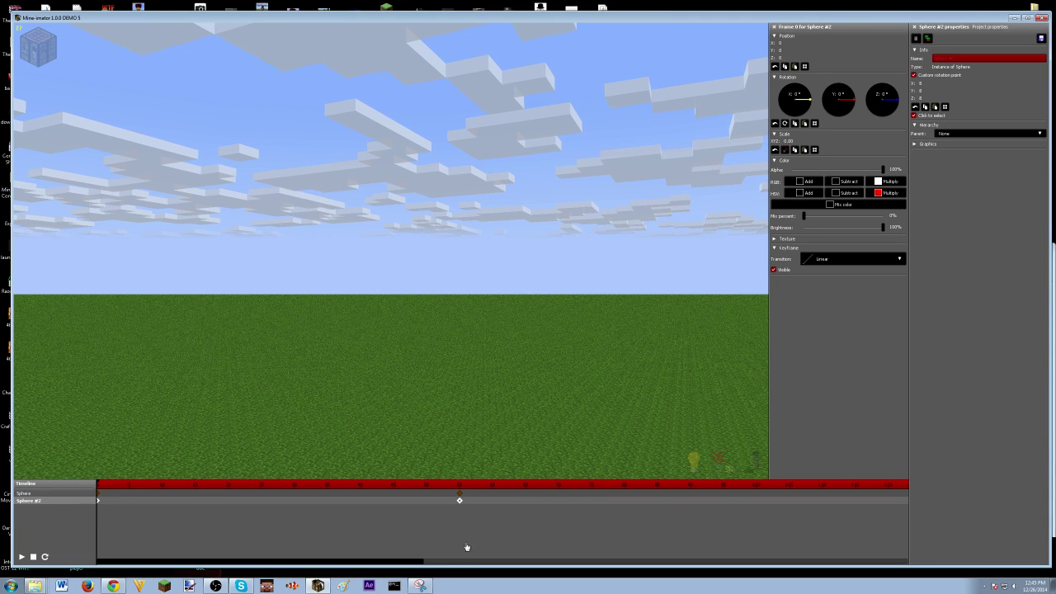
click(460, 500)
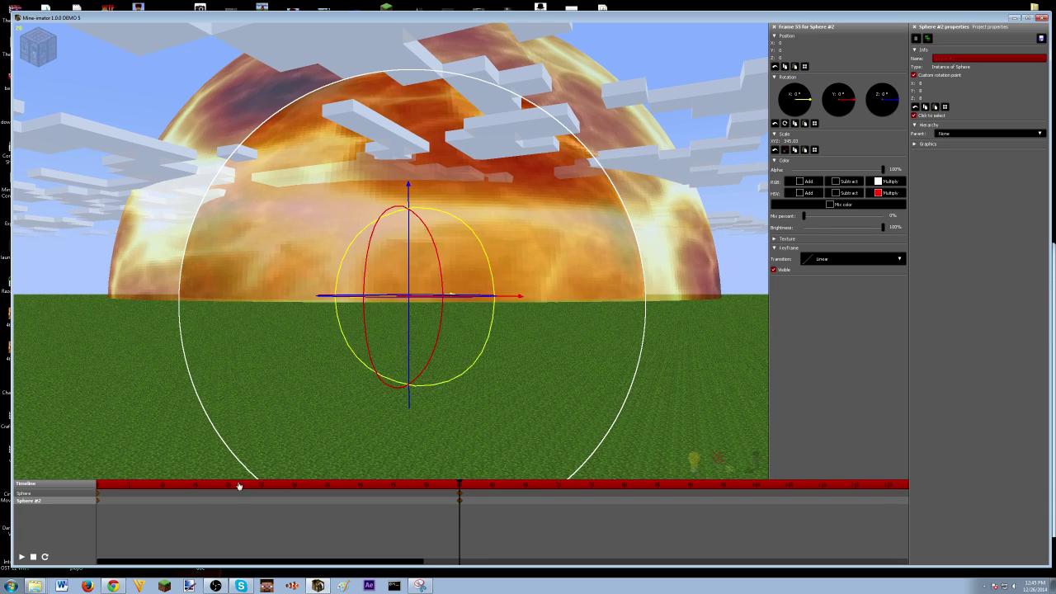
click(99, 501)
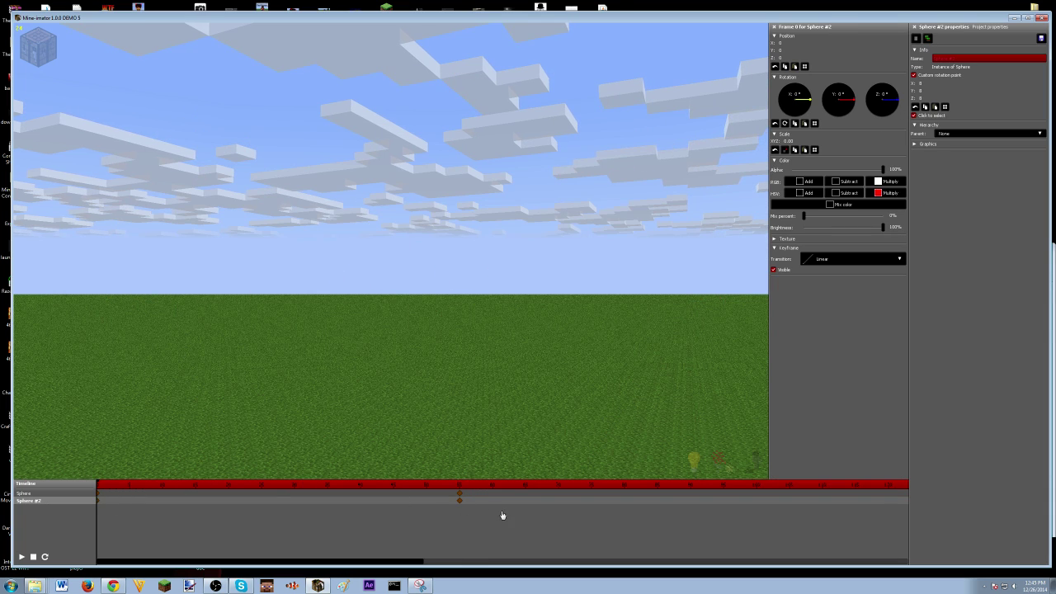
Change the Z rotation of Sphere #2 at its frame 55 keyframe
drag(422, 485, 453, 488)
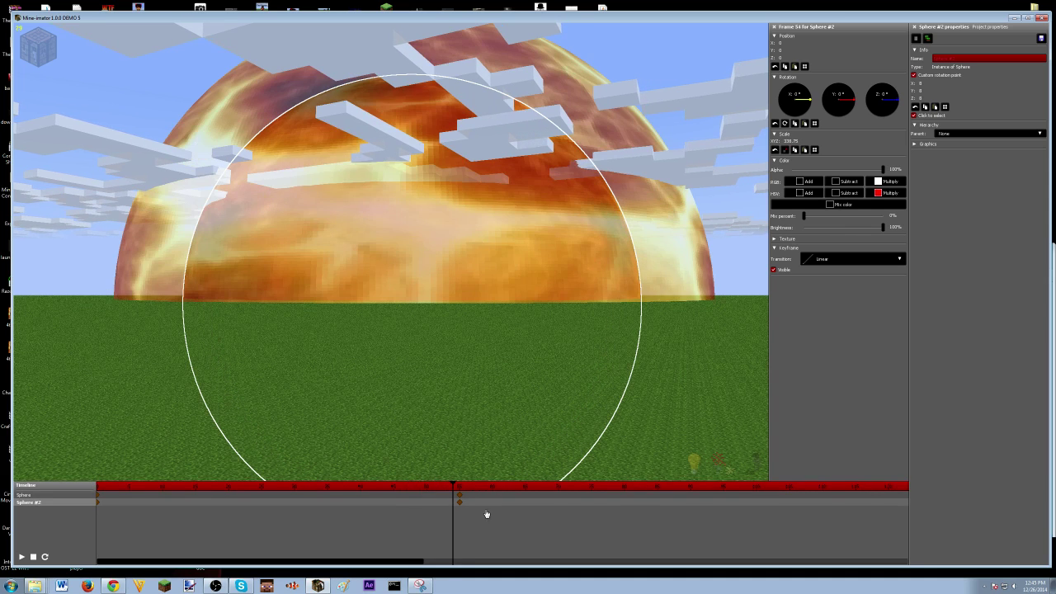
click(461, 503)
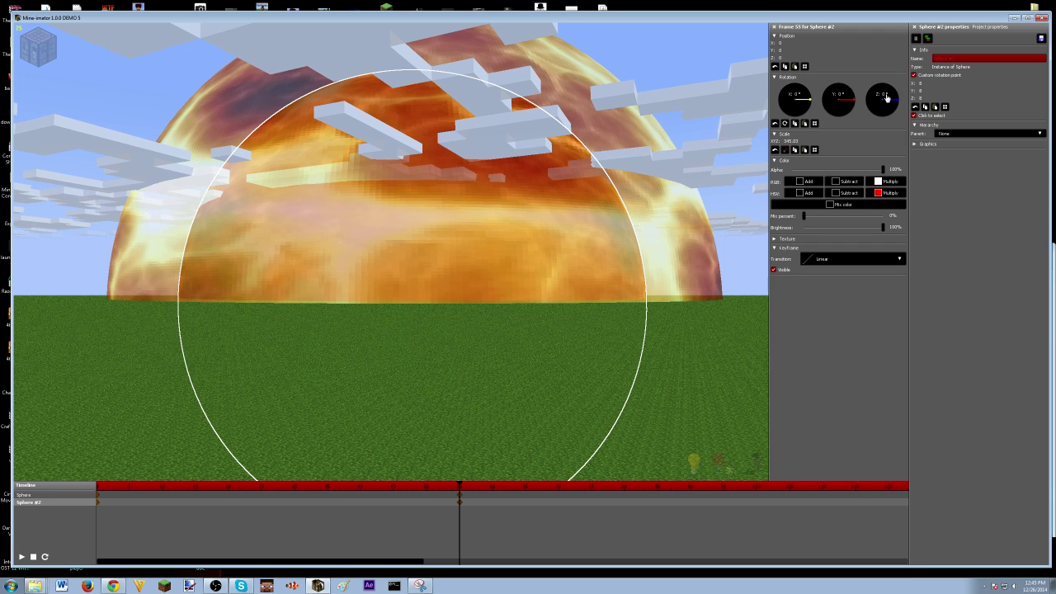
drag(890, 98, 950, 91)
Play the explosion from its beginning to check the inner sphere's new spin
drag(459, 488, 141, 494)
click(252, 248)
key(space)
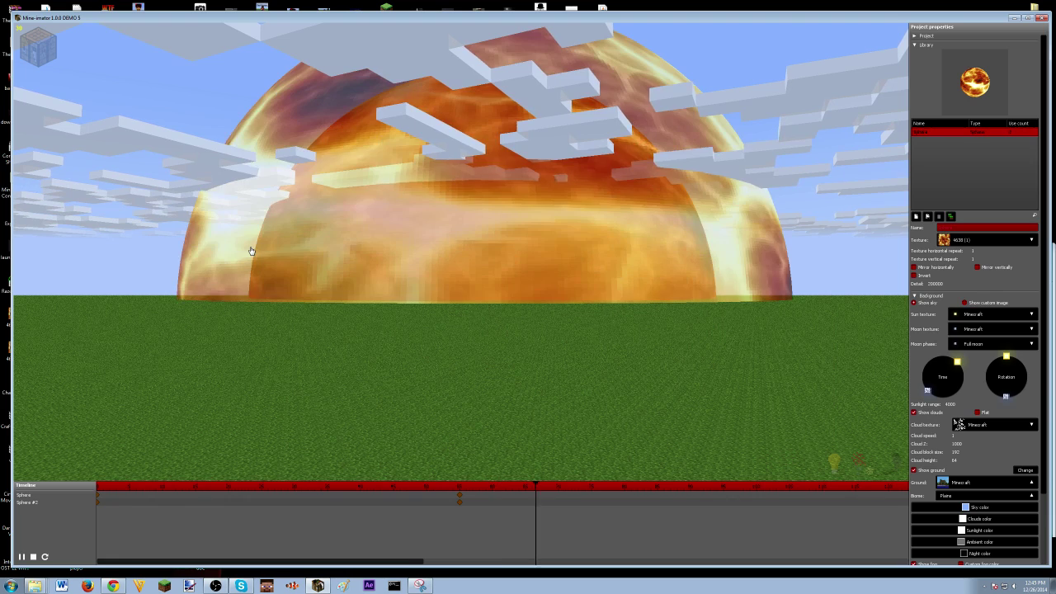
key(space)
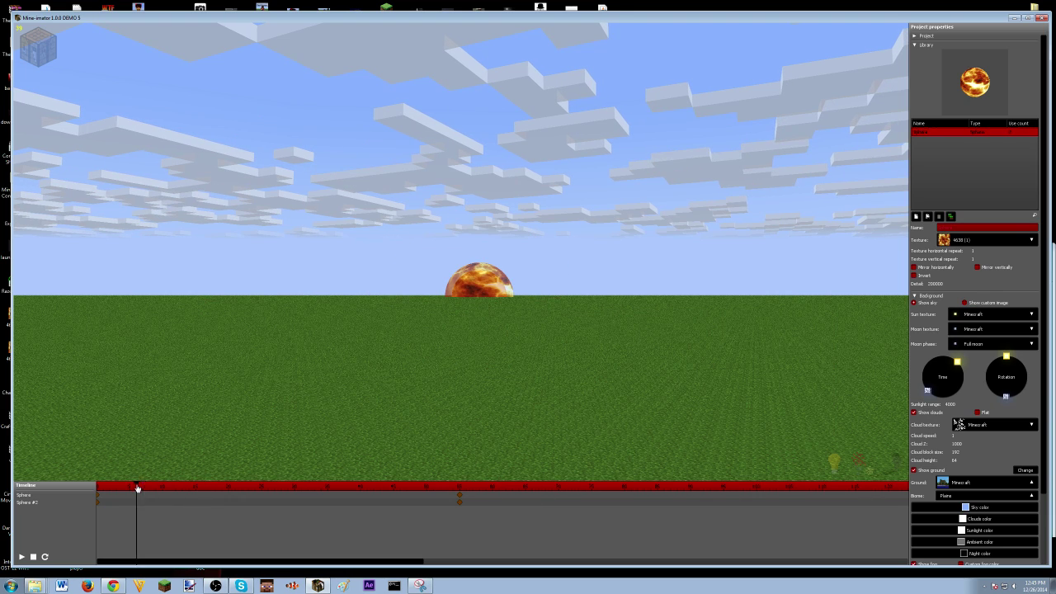
Rewind the finished explosion to frame 0 and replay it twice
drag(137, 489, 85, 472)
key(space)
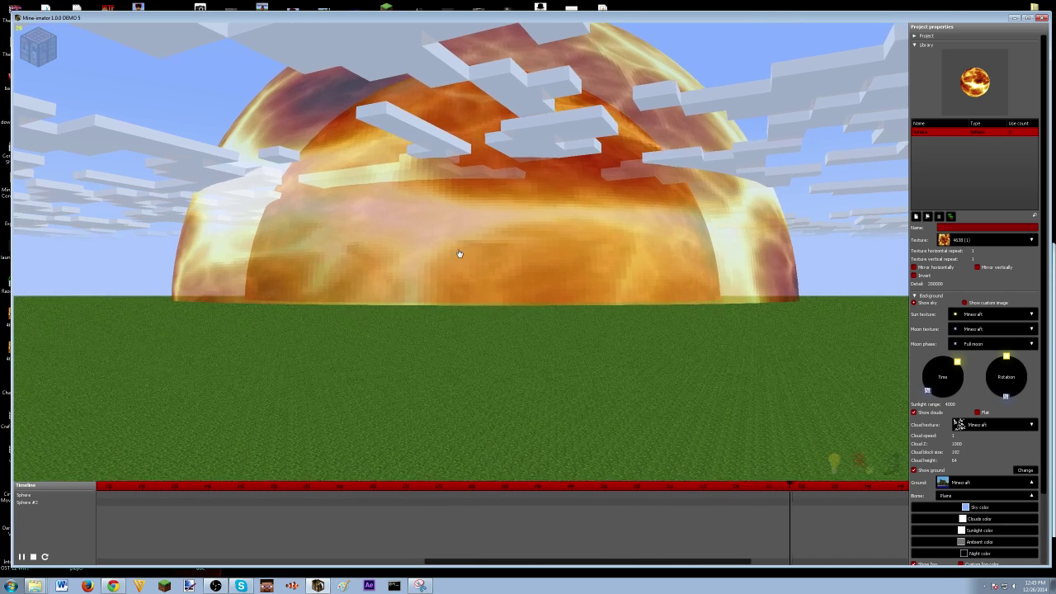
key(Return)
mouse_move(94, 50)
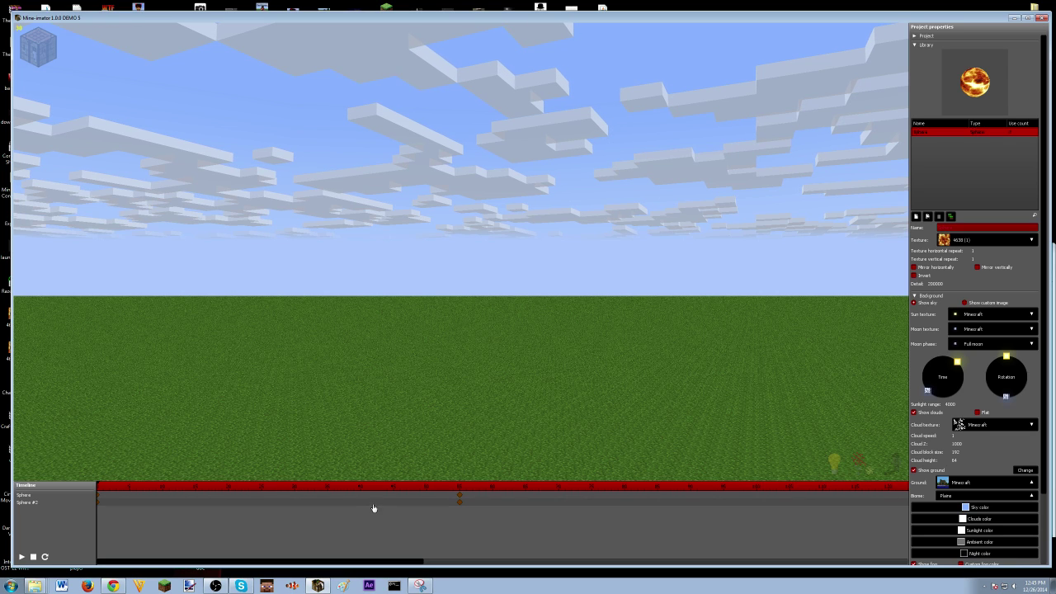
key(space)
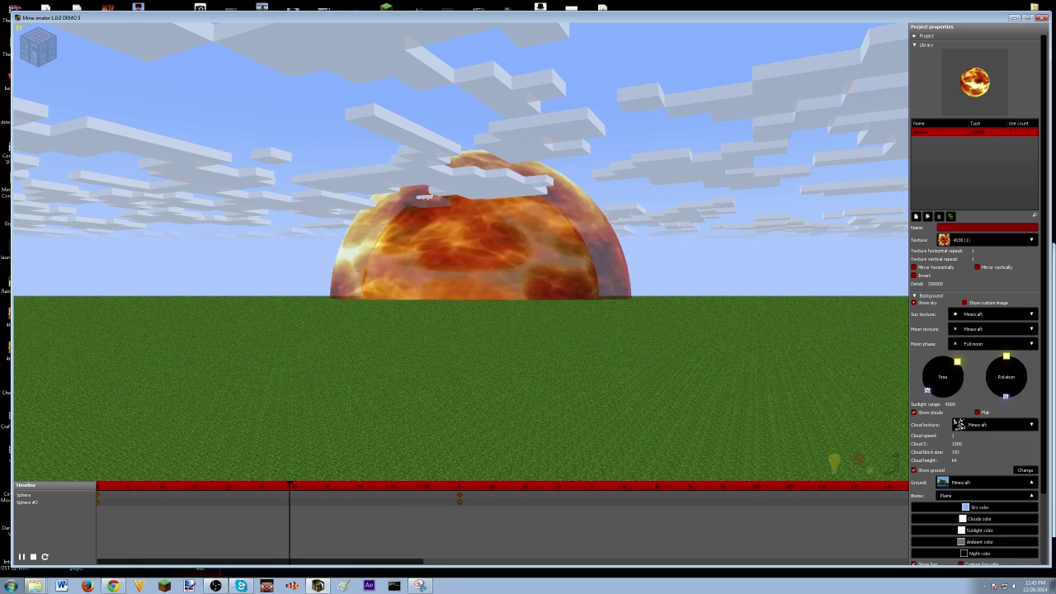
click(215, 585)
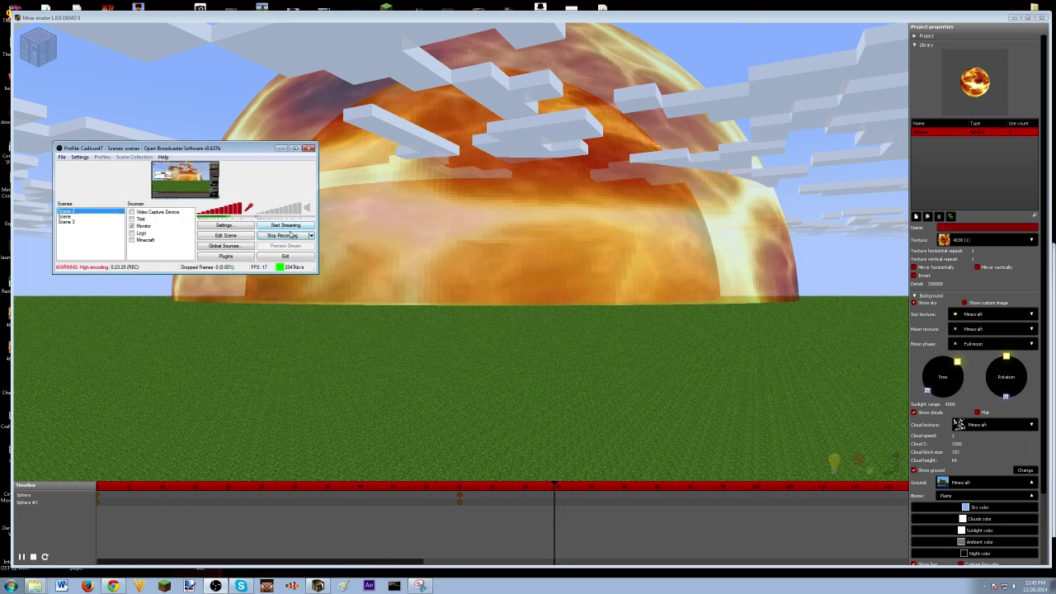